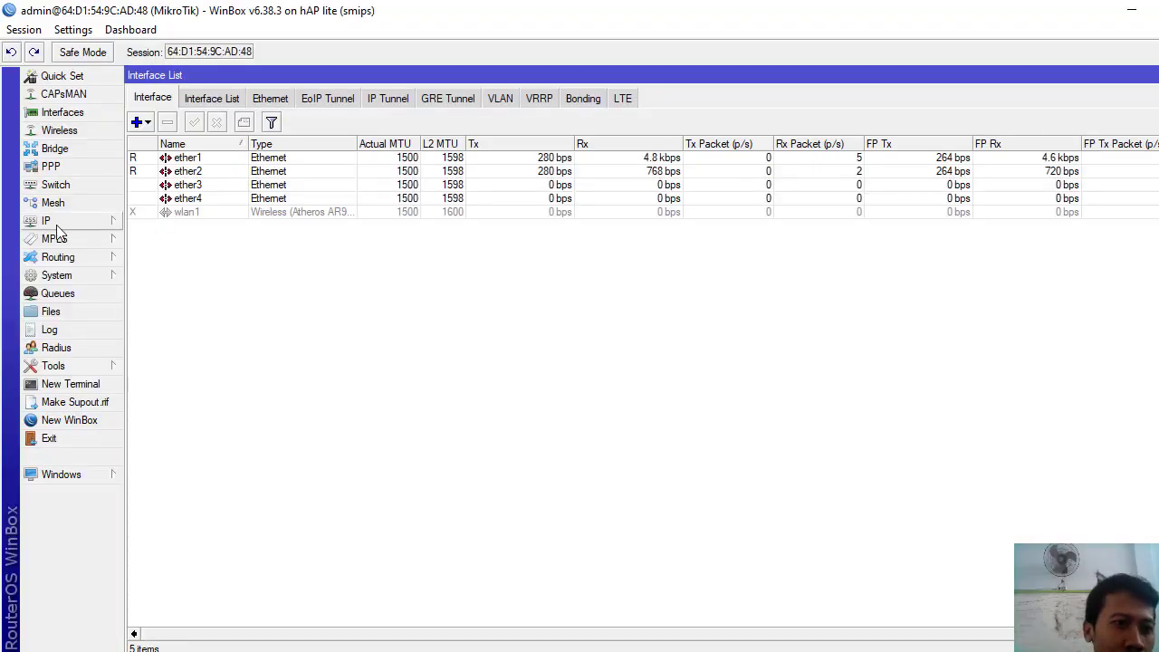
# - Change the router identity from MikroTik to routeralim in System > Identity and apply it
pyautogui.click(65, 278)
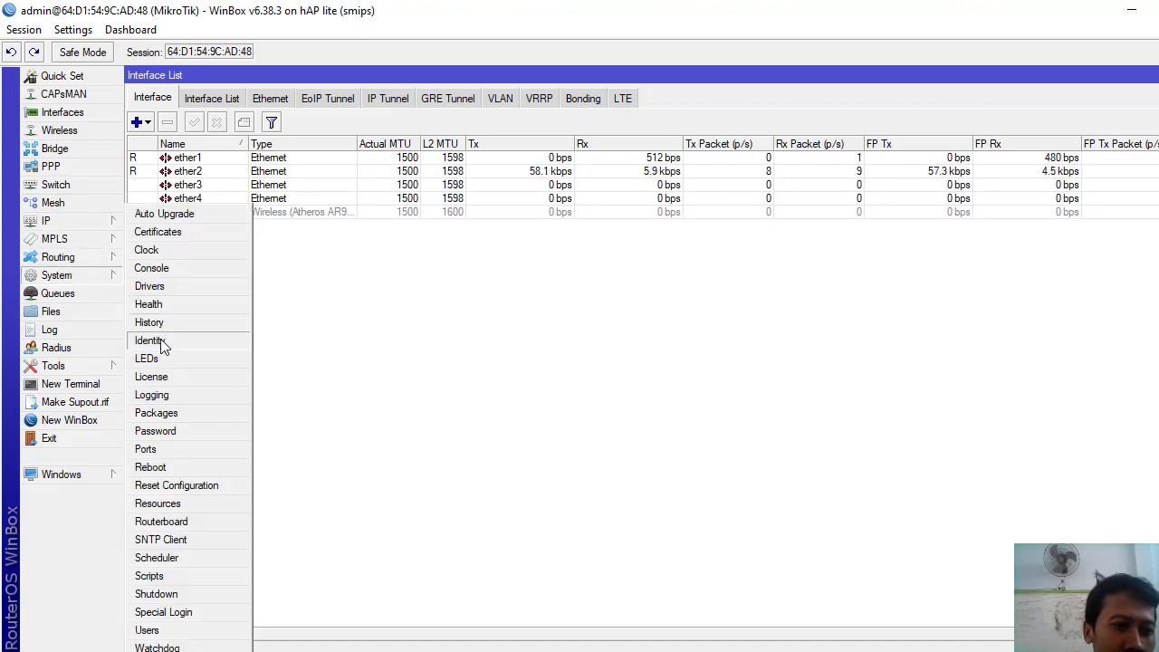
pyautogui.click(160, 341)
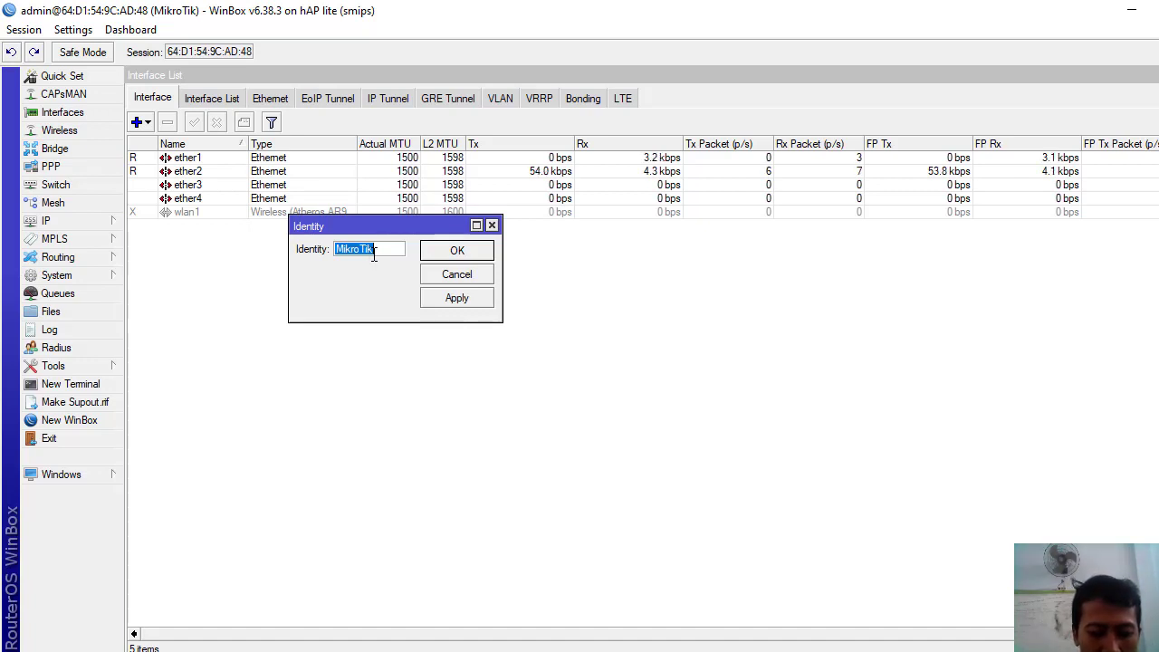
pyautogui.write('ukk')
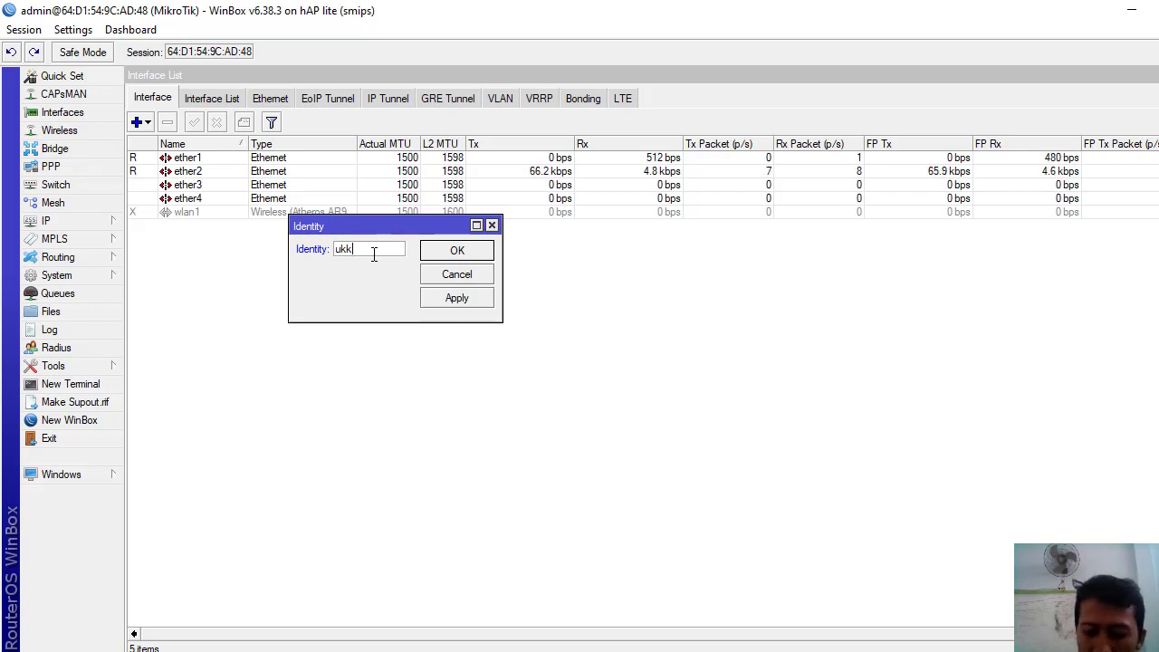
pyautogui.press('Home')
pyautogui.press('Delete')
pyautogui.press('Delete')
pyautogui.press('Delete')
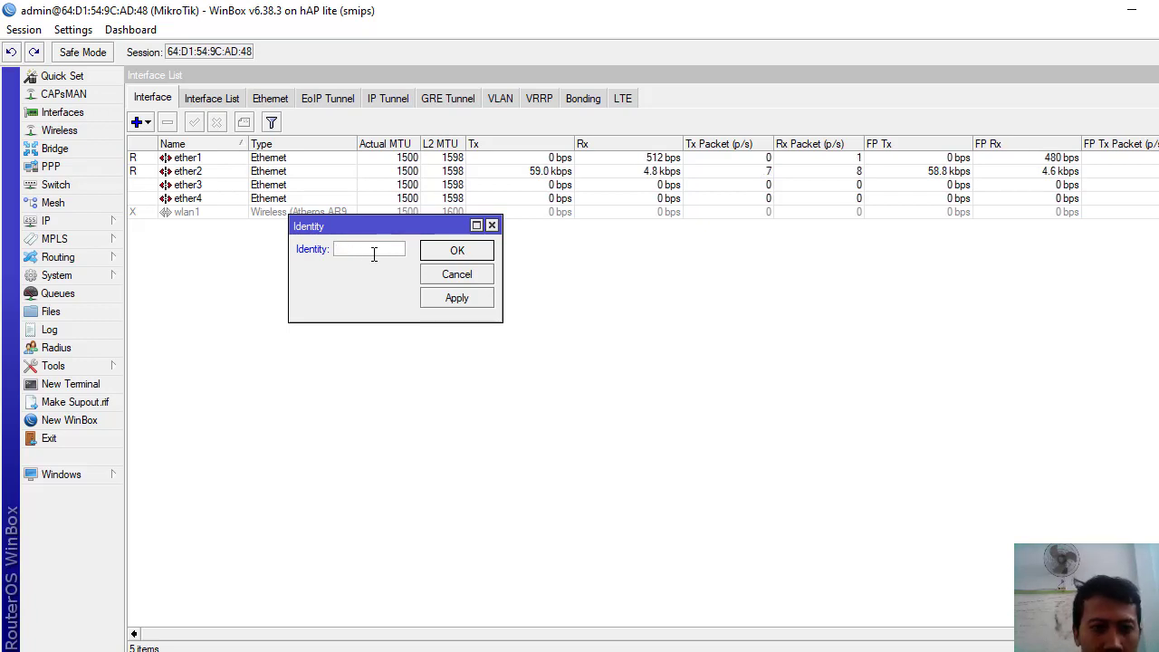
pyautogui.write('rout')
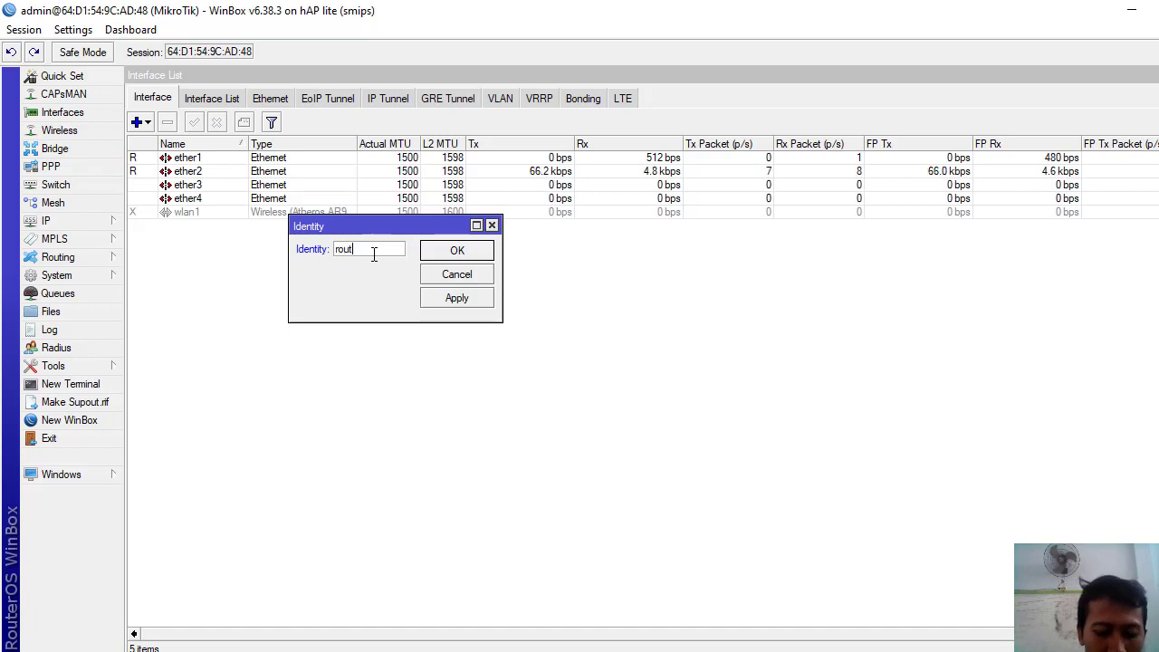
pyautogui.write('eralim')
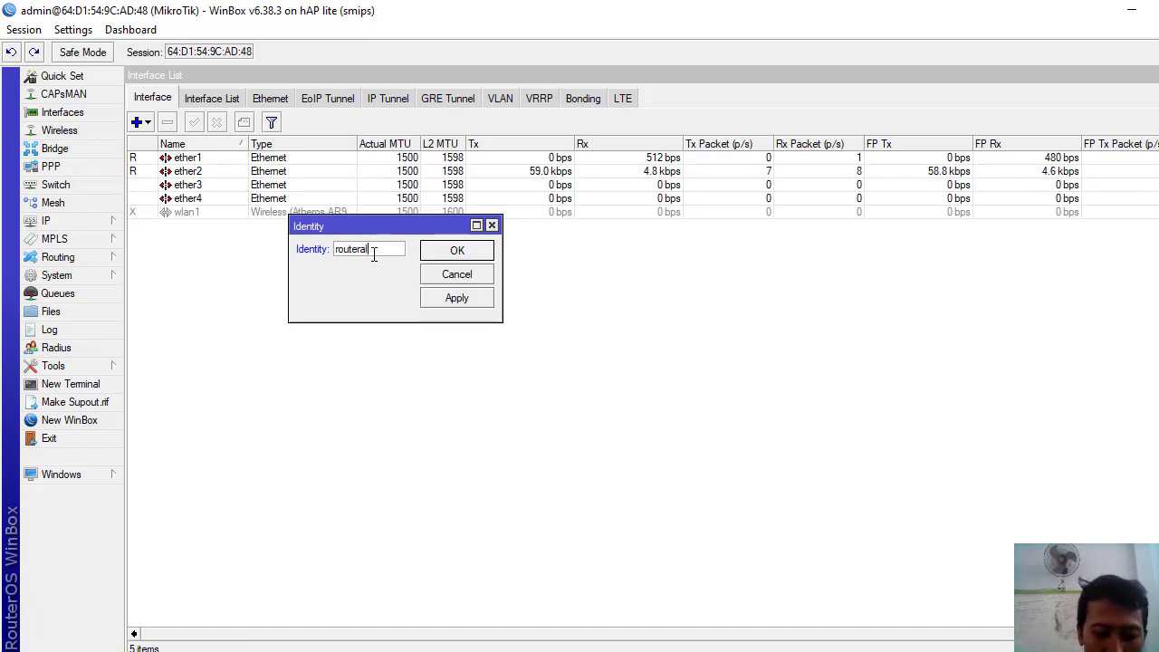
pyautogui.click(455, 301)
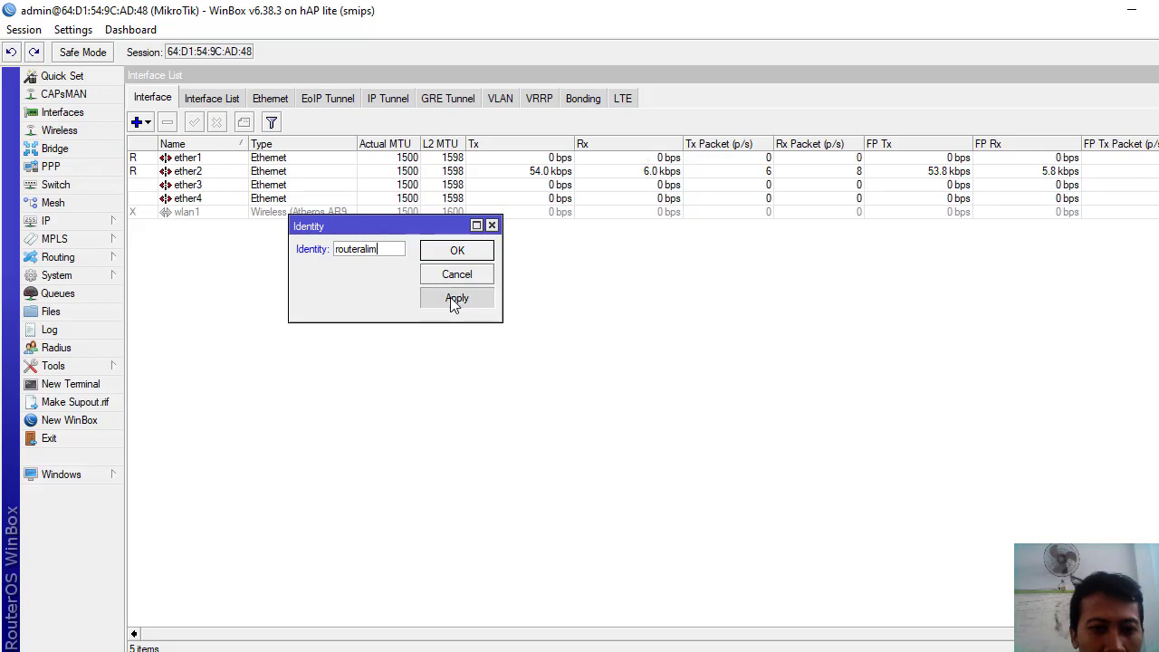
pyautogui.click(458, 252)
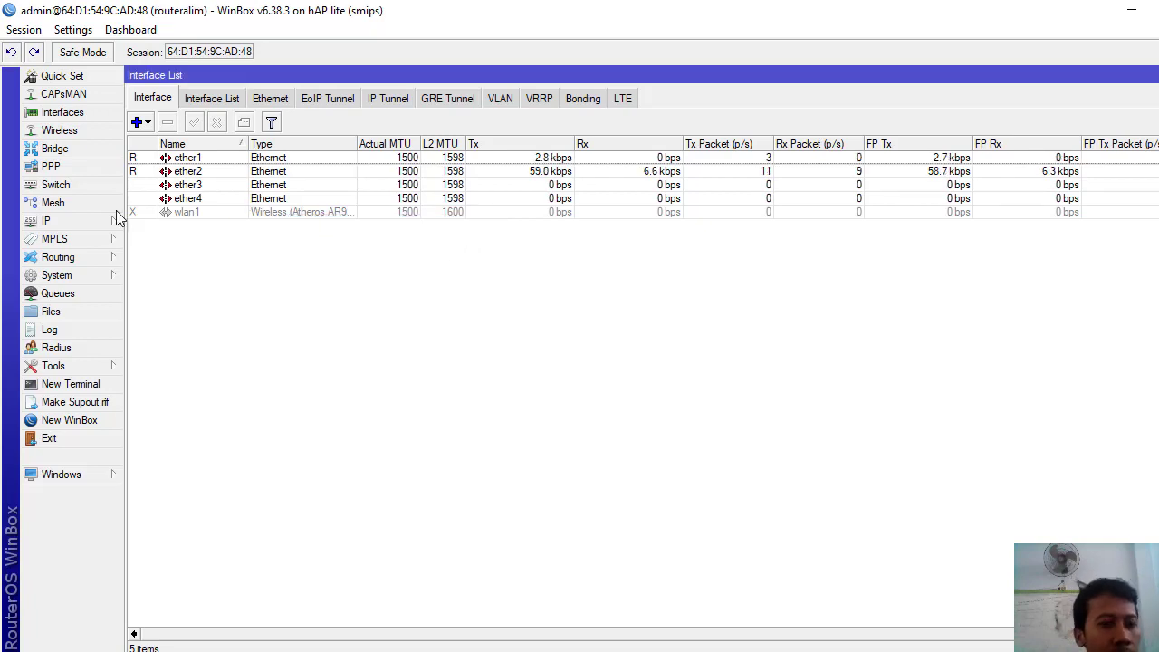
# - Add a DHCP client on ether1, bound to 192.168.0.124/24, then close the DHCP Client list
pyautogui.click(72, 221)
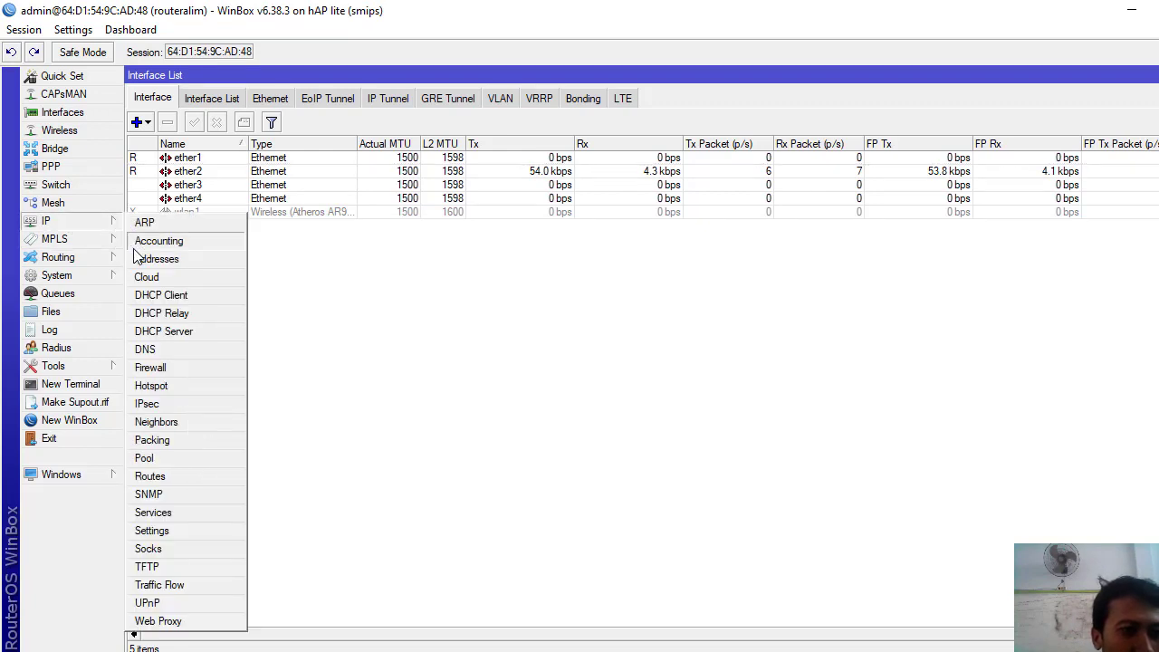
pyautogui.click(161, 296)
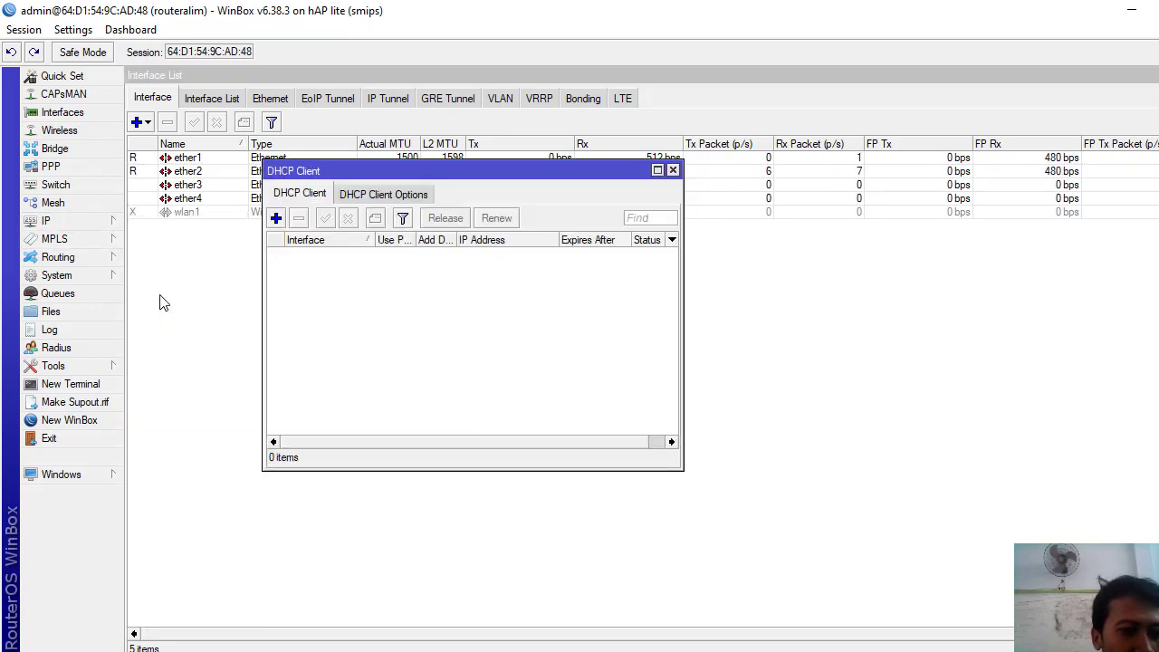
pyautogui.click(277, 218)
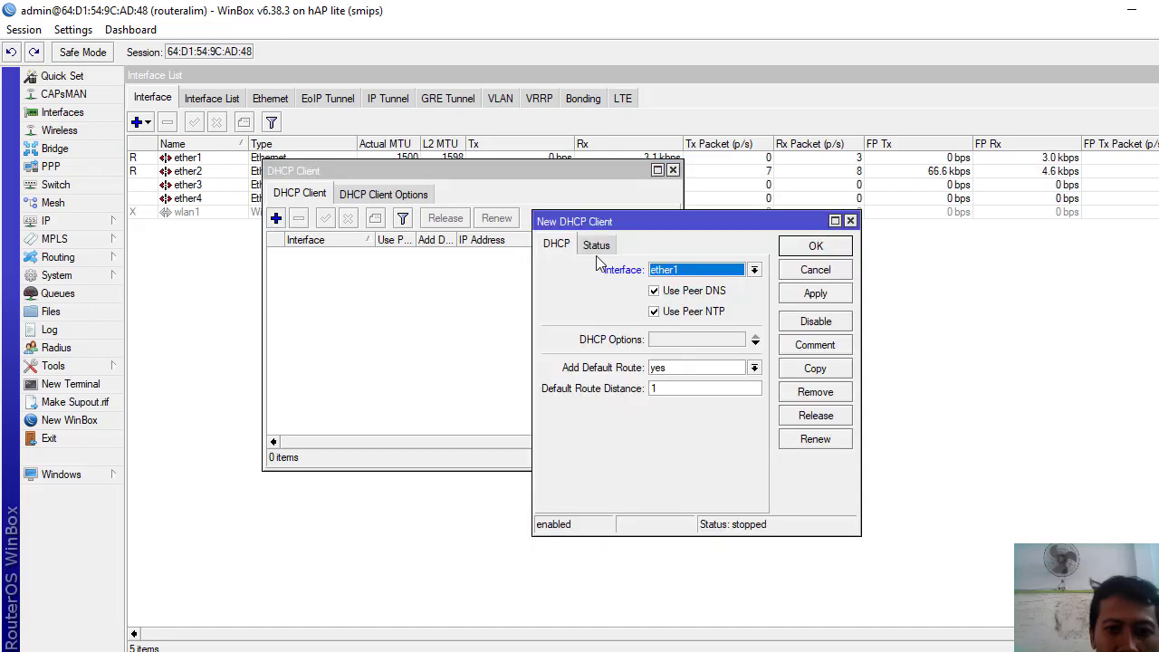
pyautogui.click(811, 295)
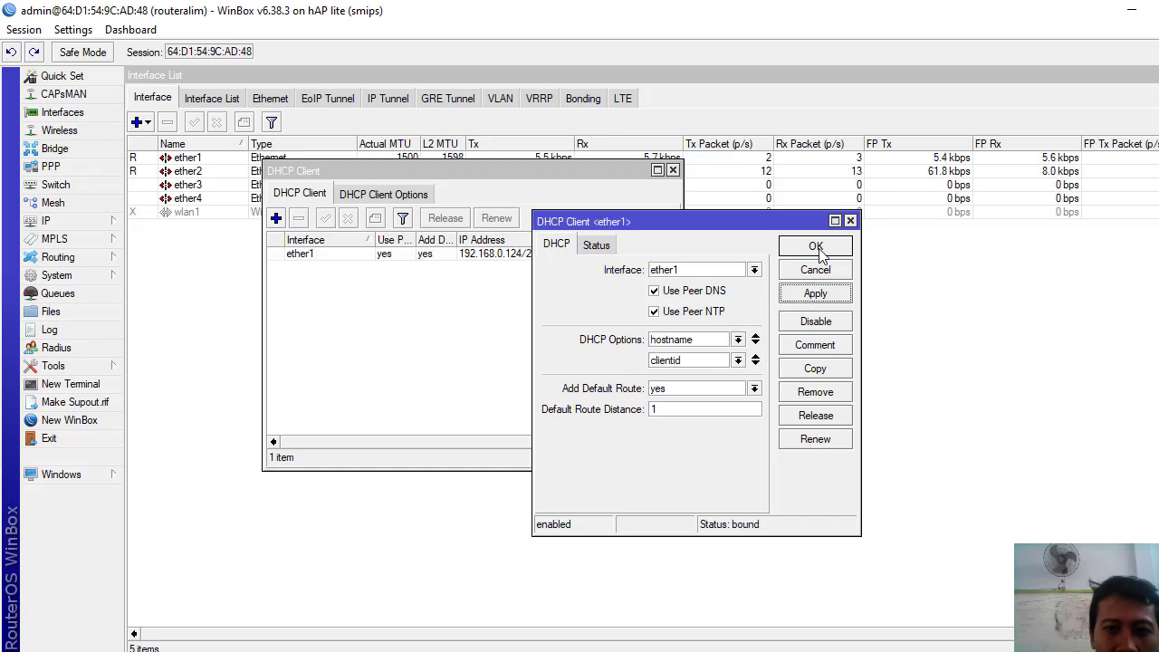
pyautogui.click(819, 248)
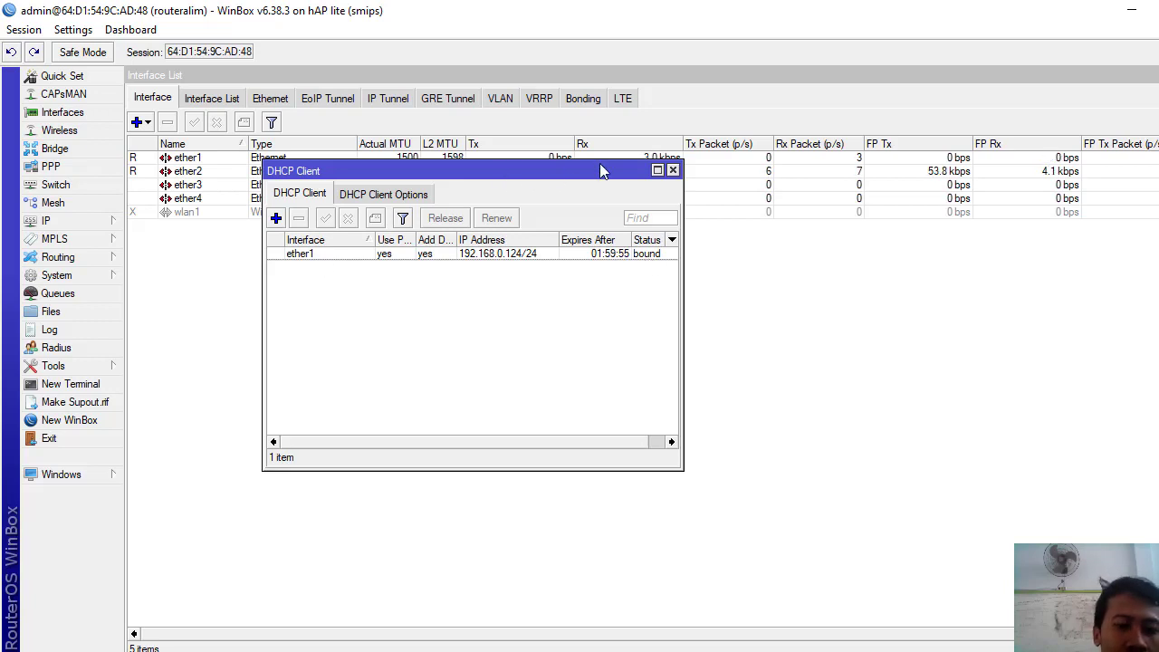
pyautogui.click(672, 172)
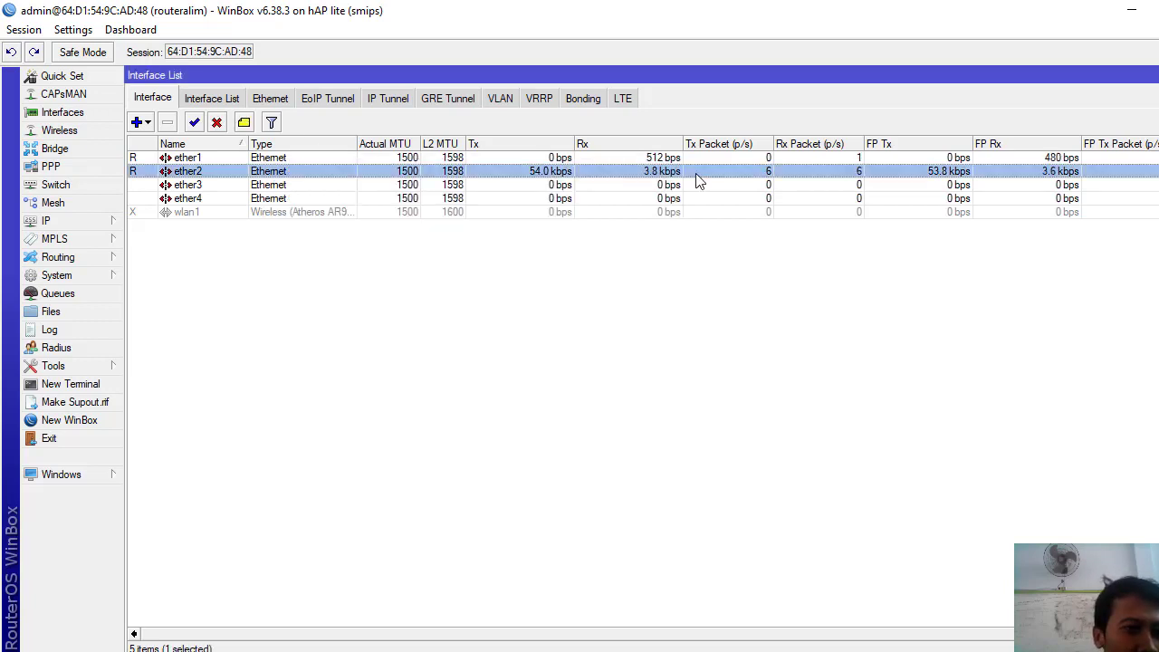
# - Add the IP address 192.168.10.1/24 on interface ether2 in the Address List
pyautogui.click(53, 222)
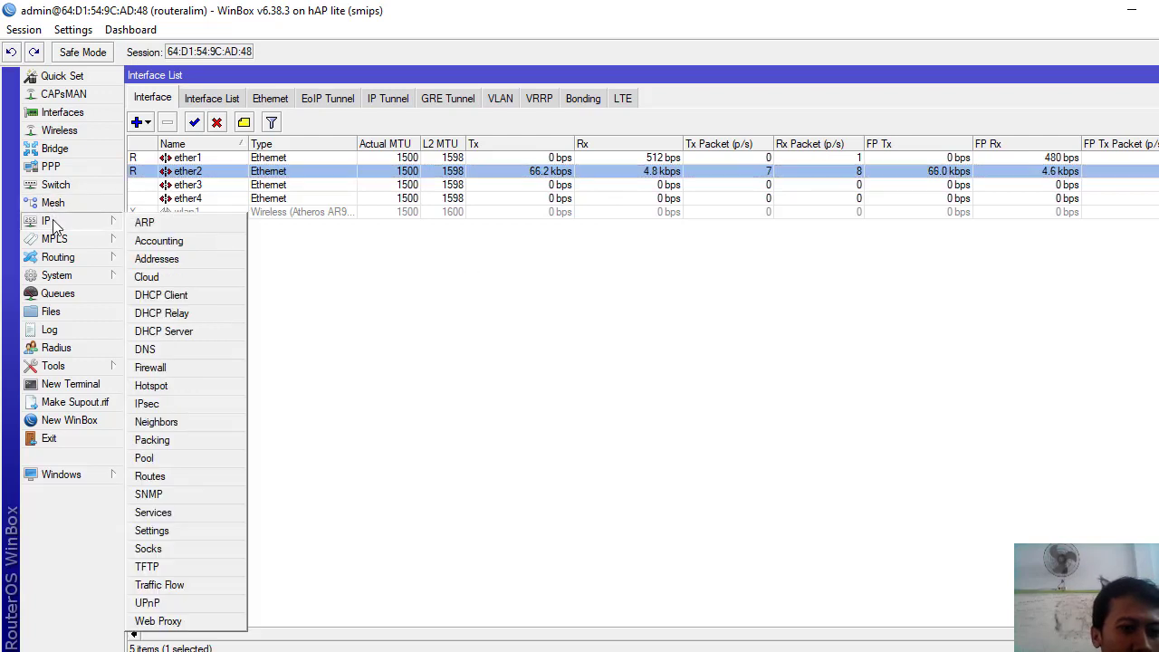
pyautogui.click(169, 261)
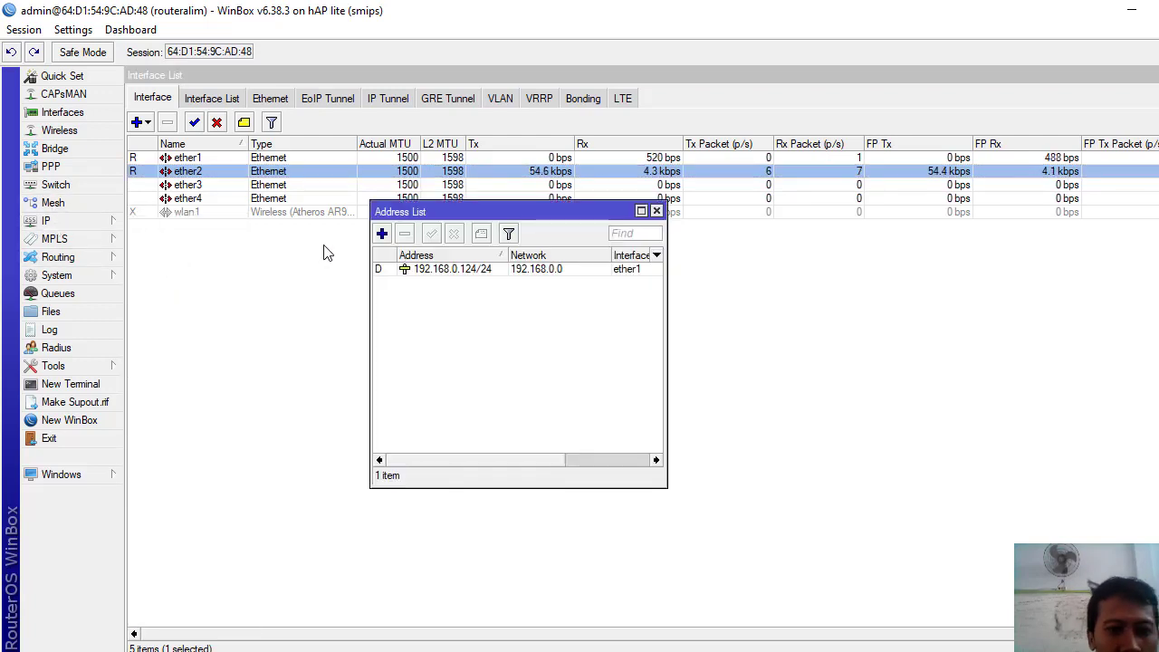
pyautogui.click(383, 236)
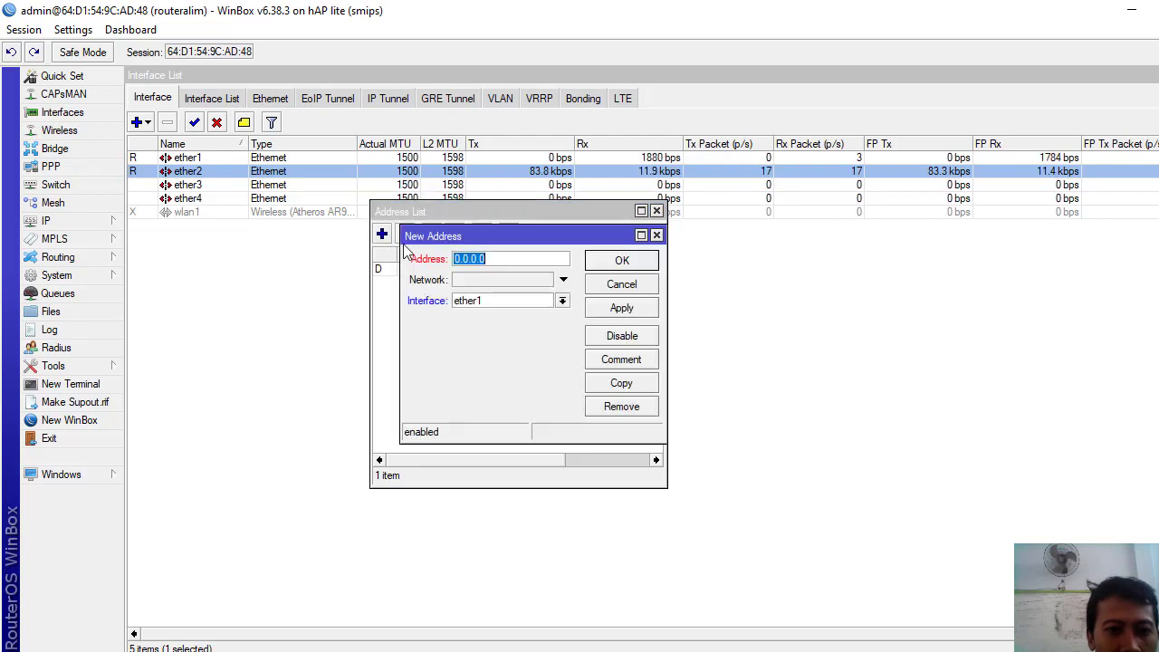
pyautogui.write('192')
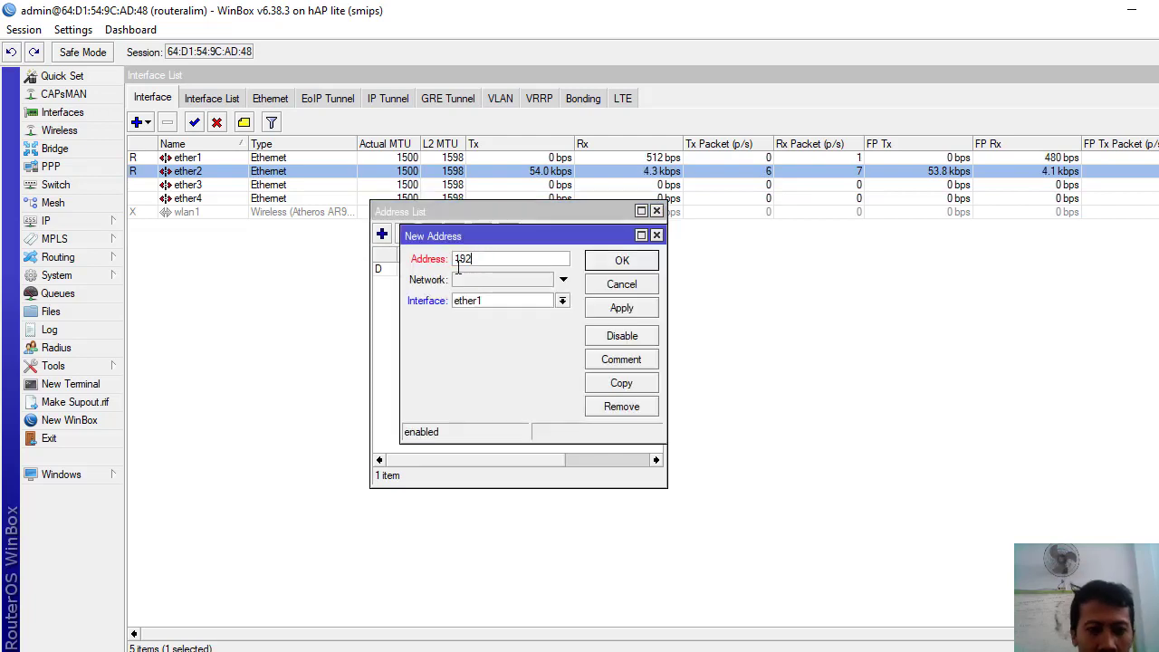
pyautogui.write('.1')
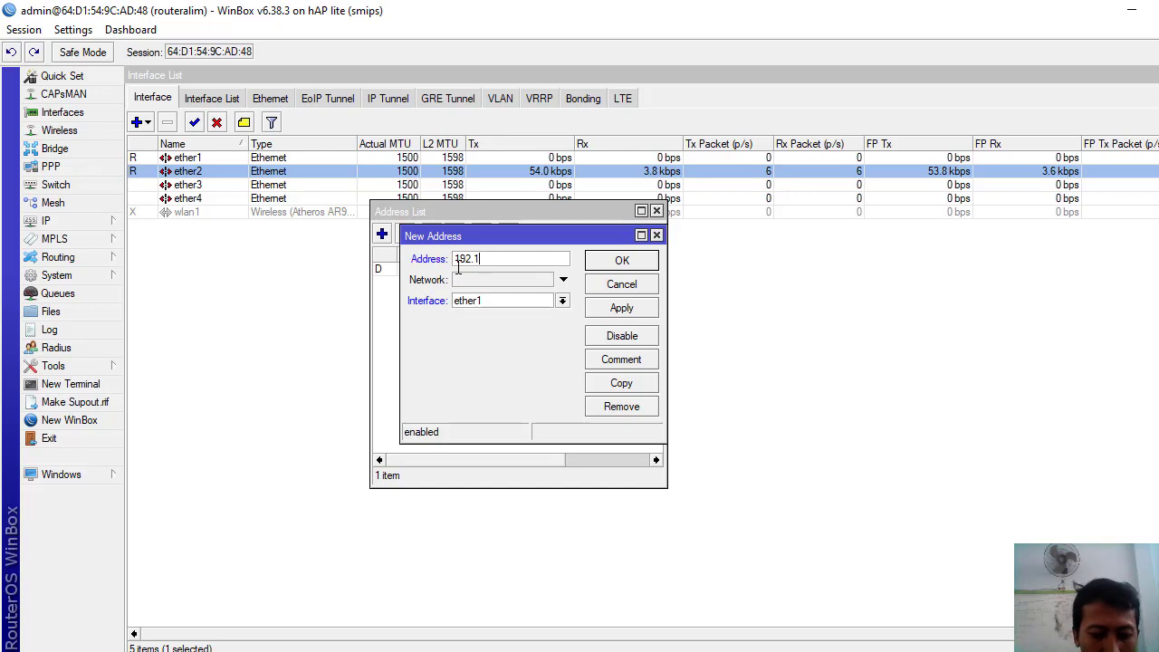
pyautogui.write('68.')
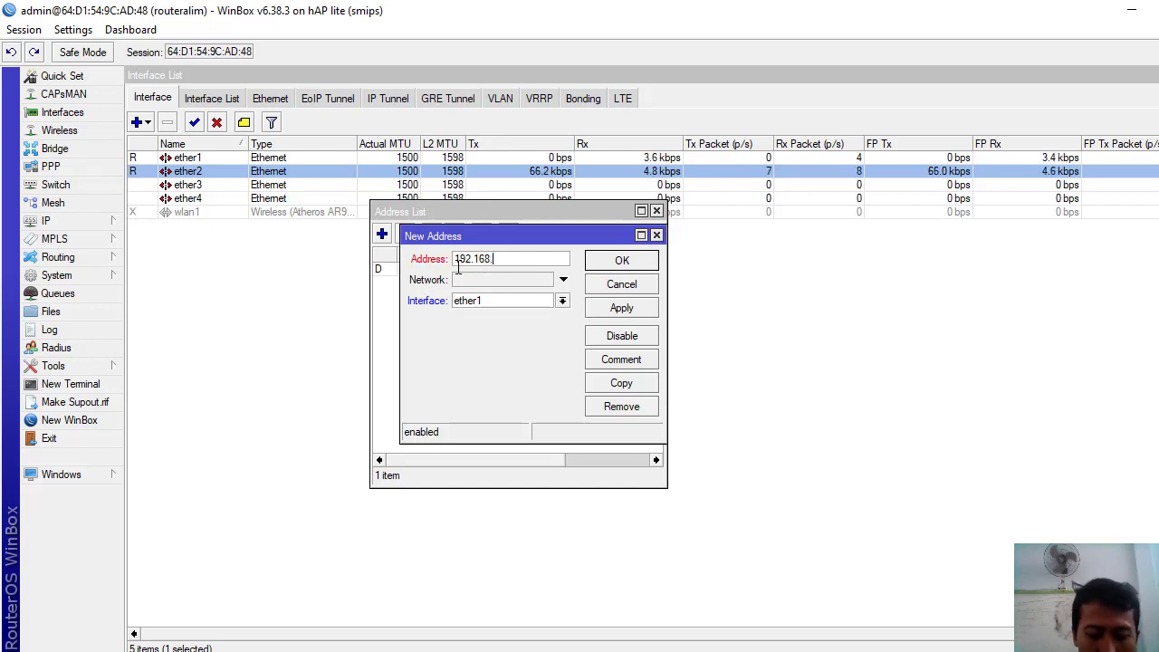
pyautogui.write('1')
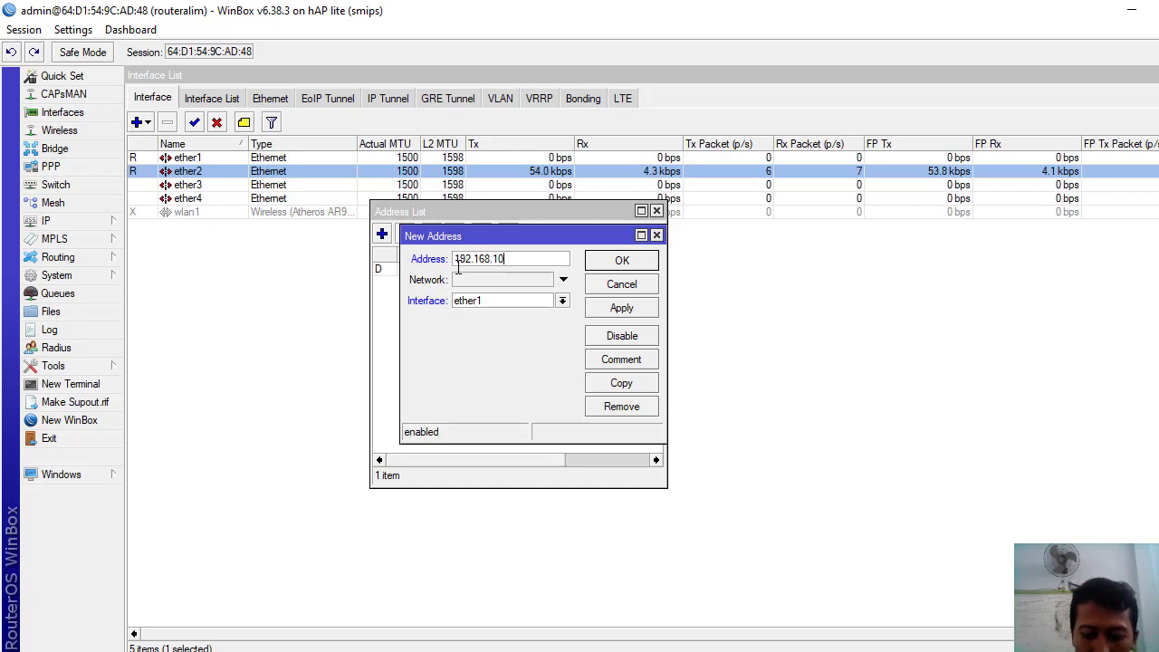
pyautogui.write('0.')
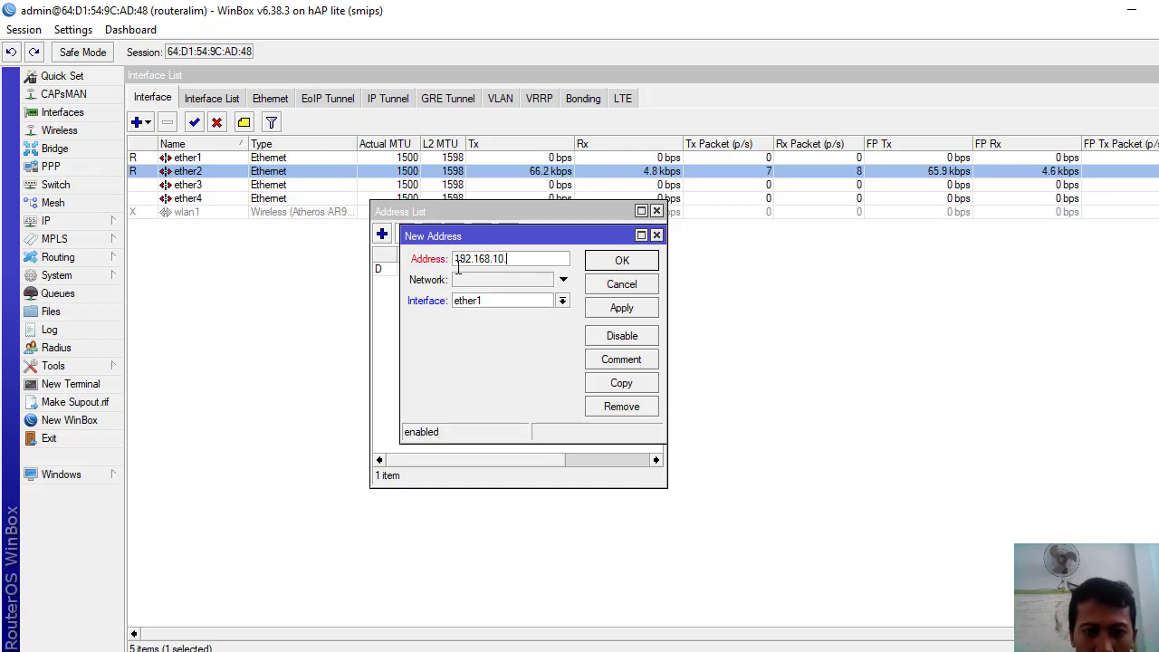
pyautogui.write('1')
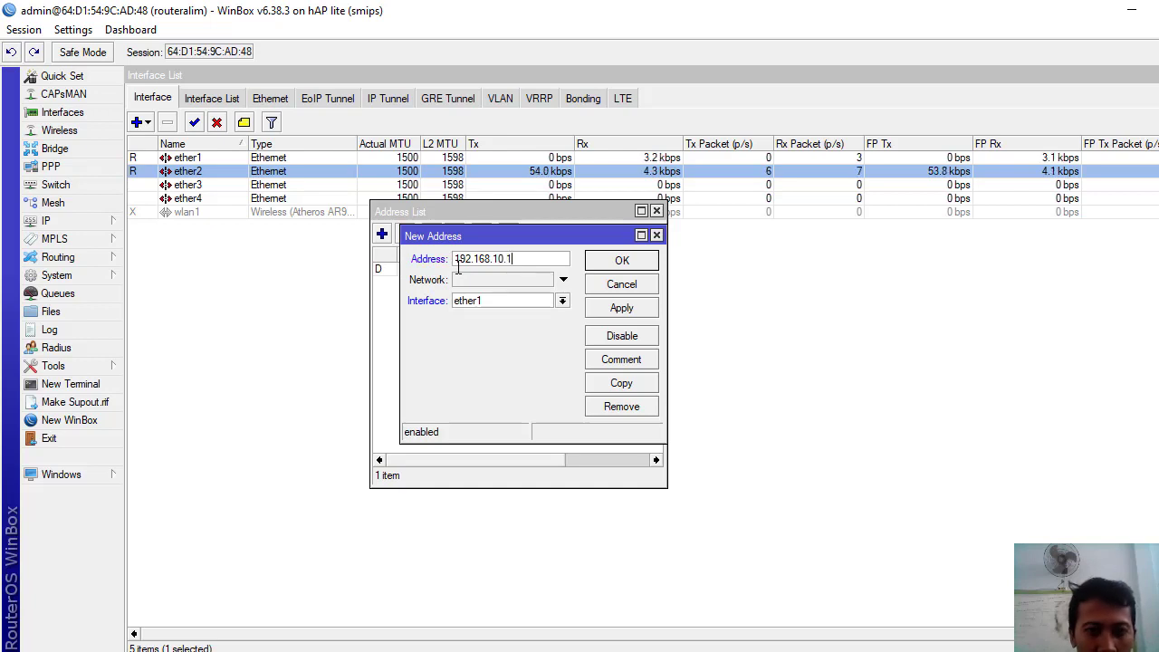
pyautogui.write('/24')
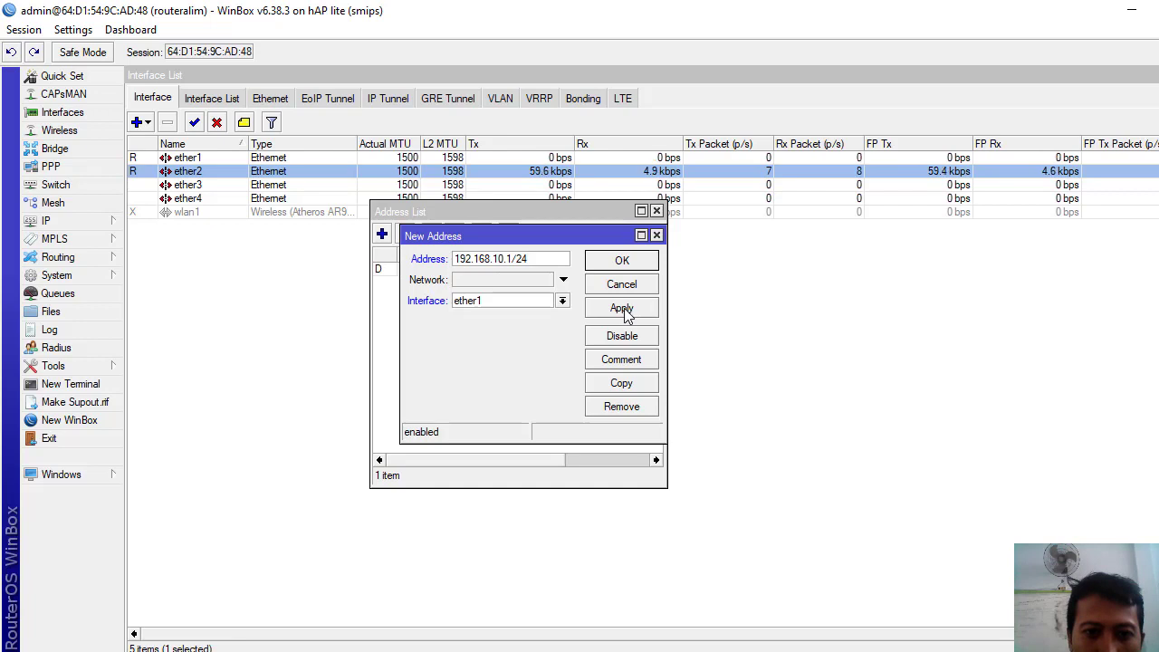
pyautogui.click(563, 300)
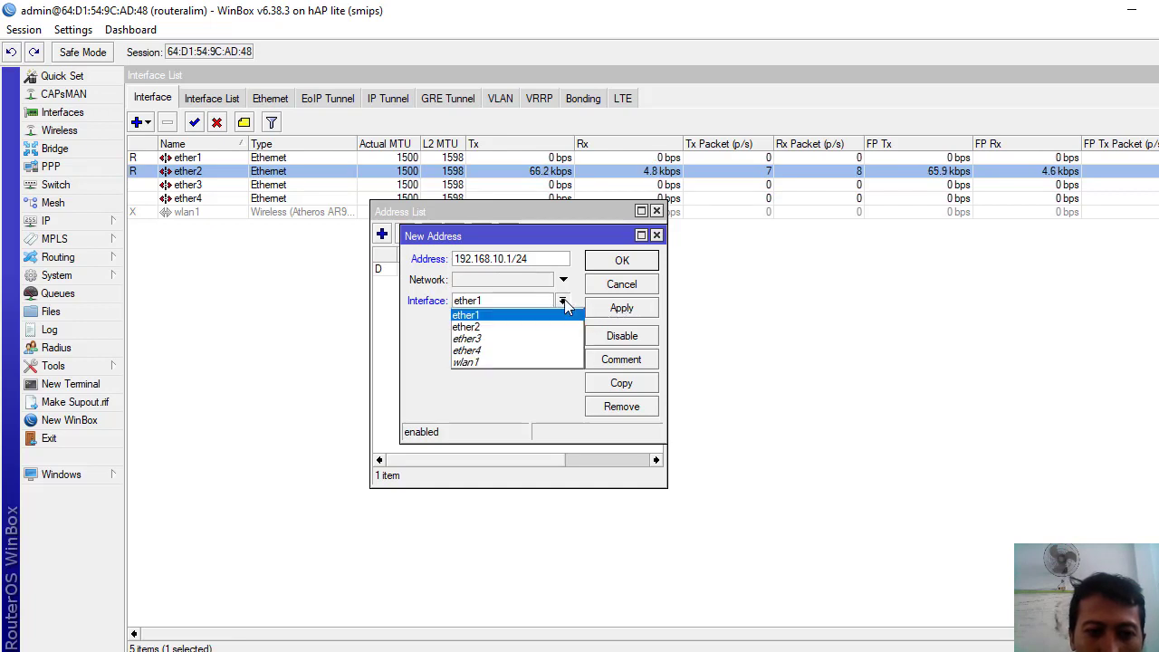
pyautogui.click(494, 328)
pyautogui.click(610, 310)
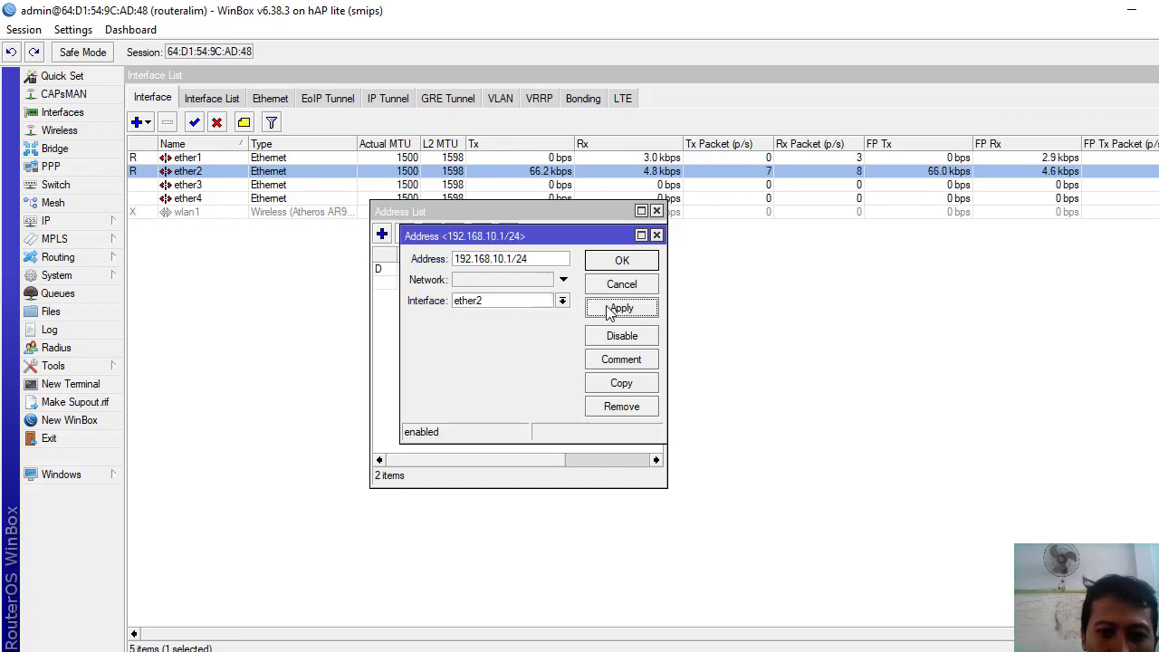
pyautogui.click(622, 263)
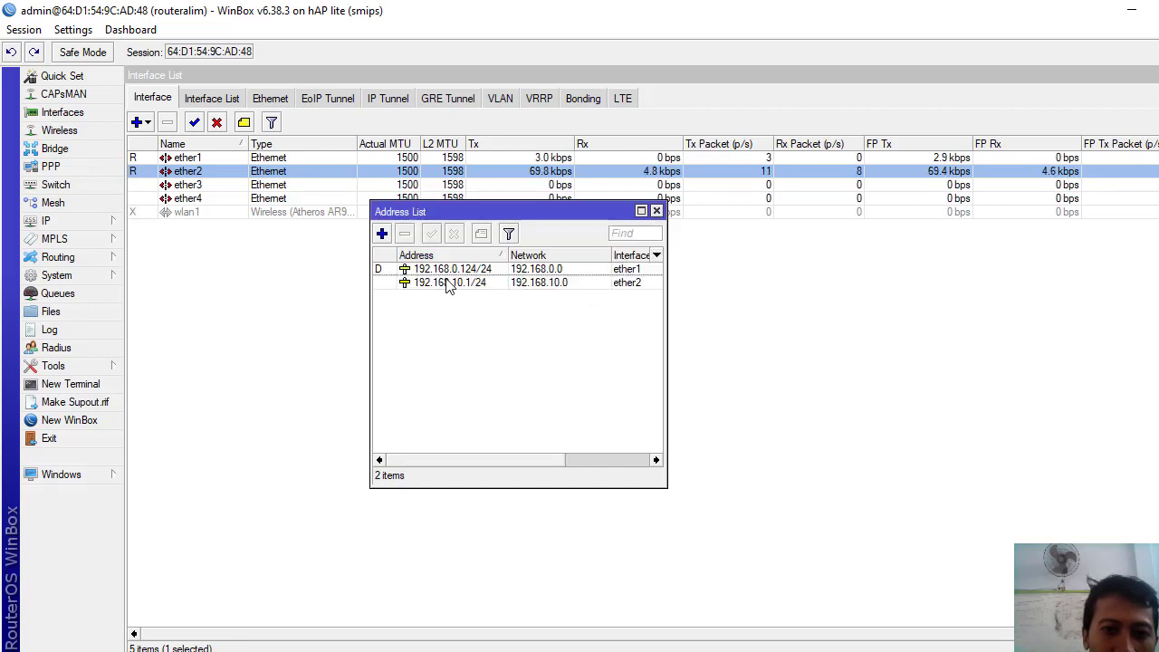
pyautogui.click(381, 235)
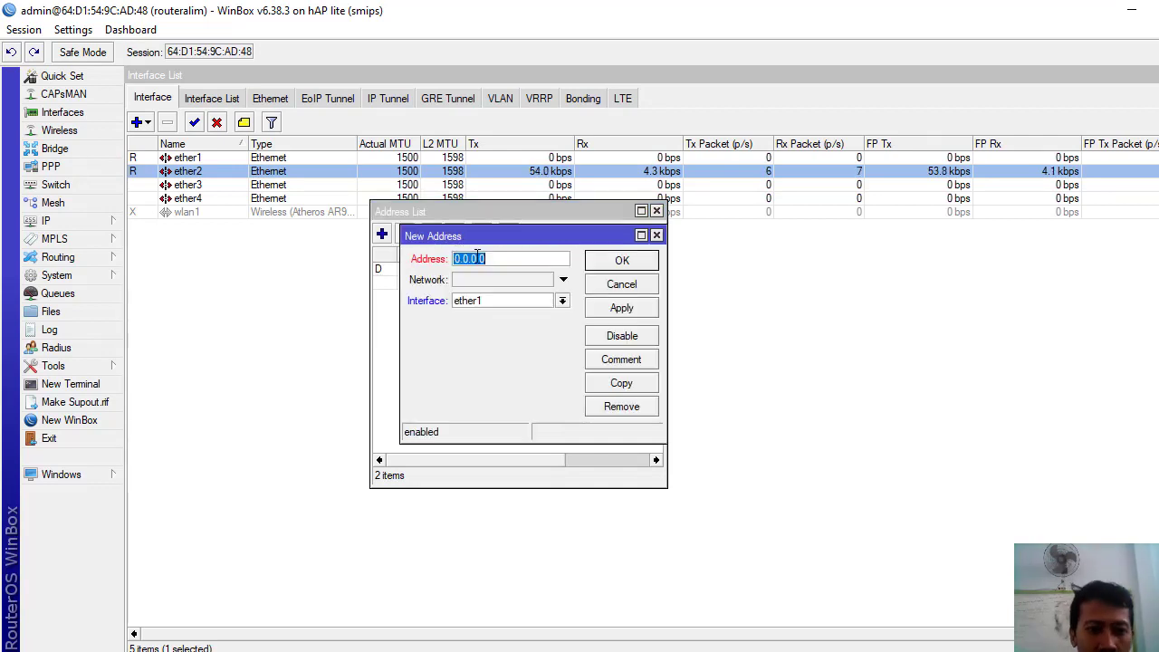
# - Add the address 192.168.200.1/24 on interface wlan1
pyautogui.write('192')
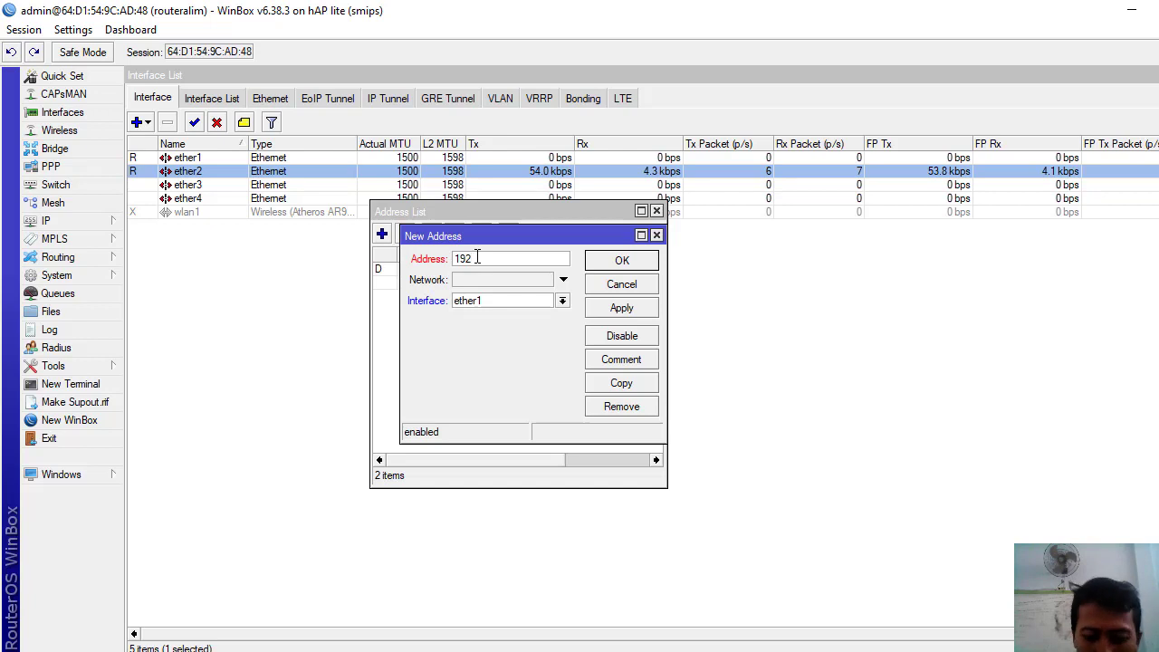
pyautogui.write('.168.')
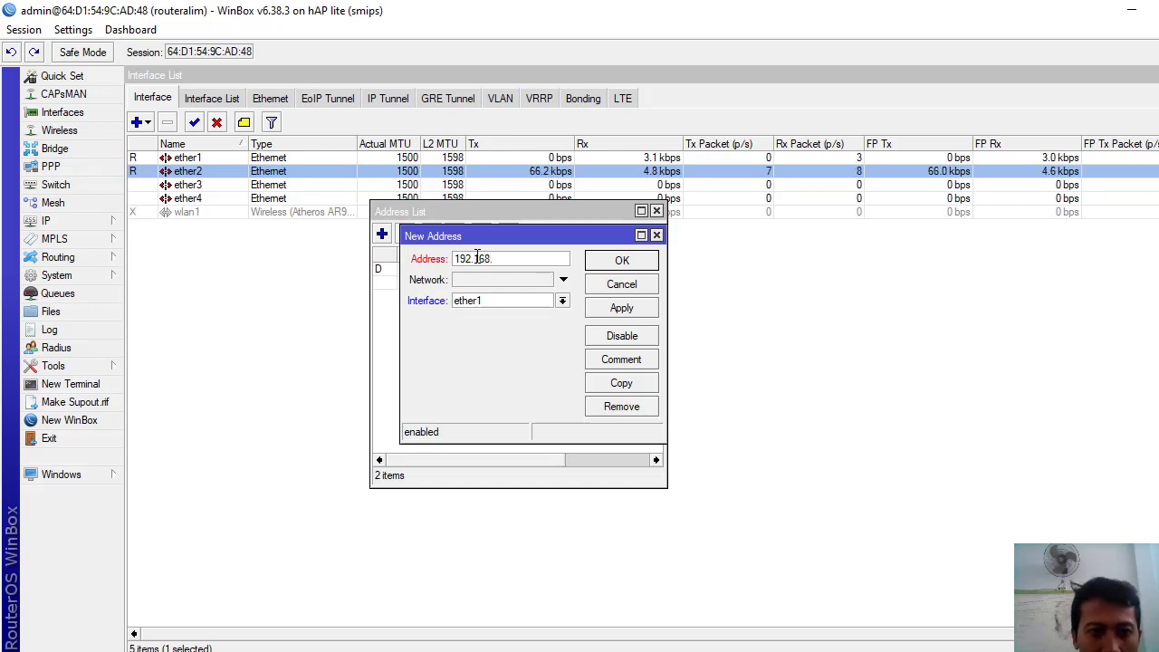
pyautogui.write('200')
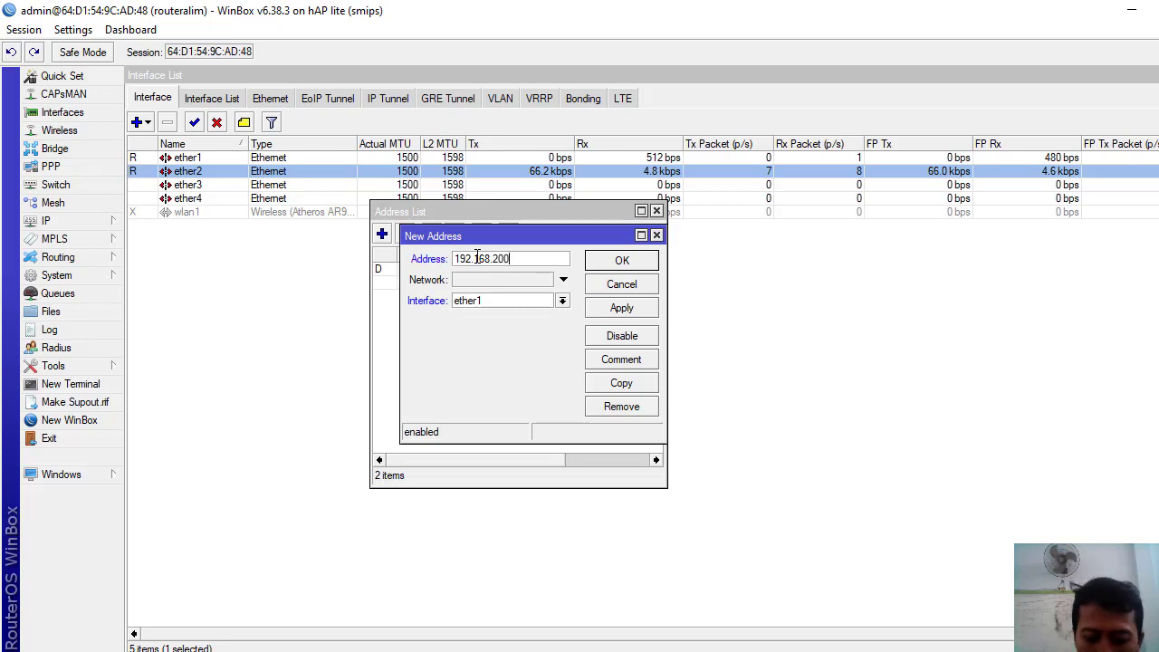
pyautogui.write('.1/24')
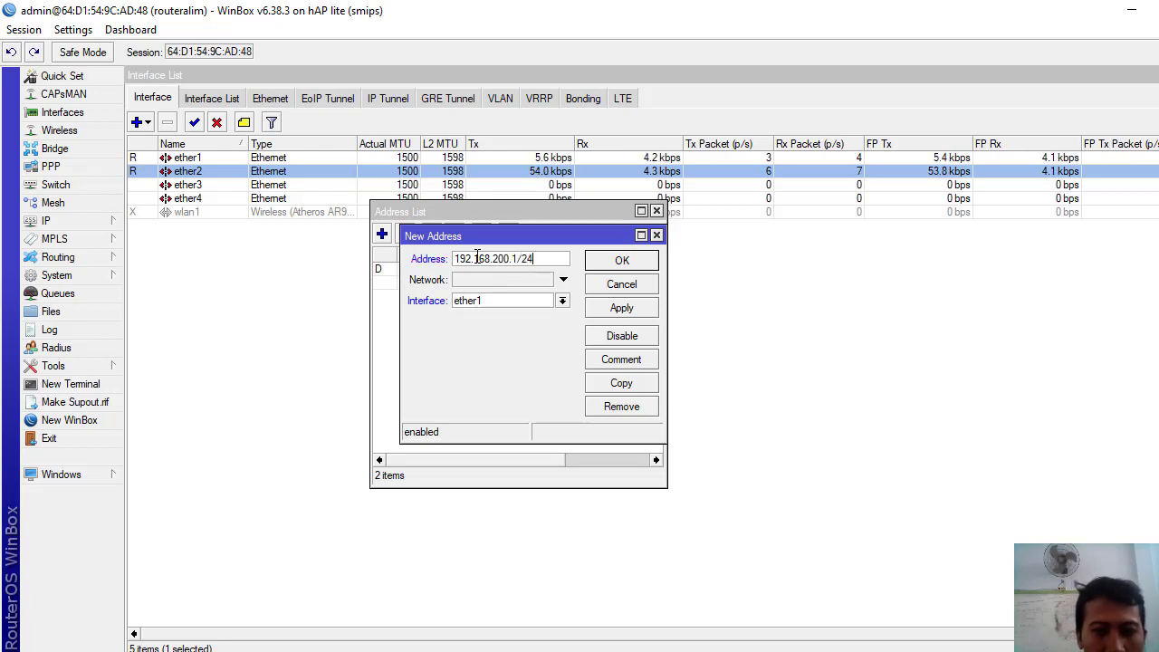
pyautogui.click(563, 300)
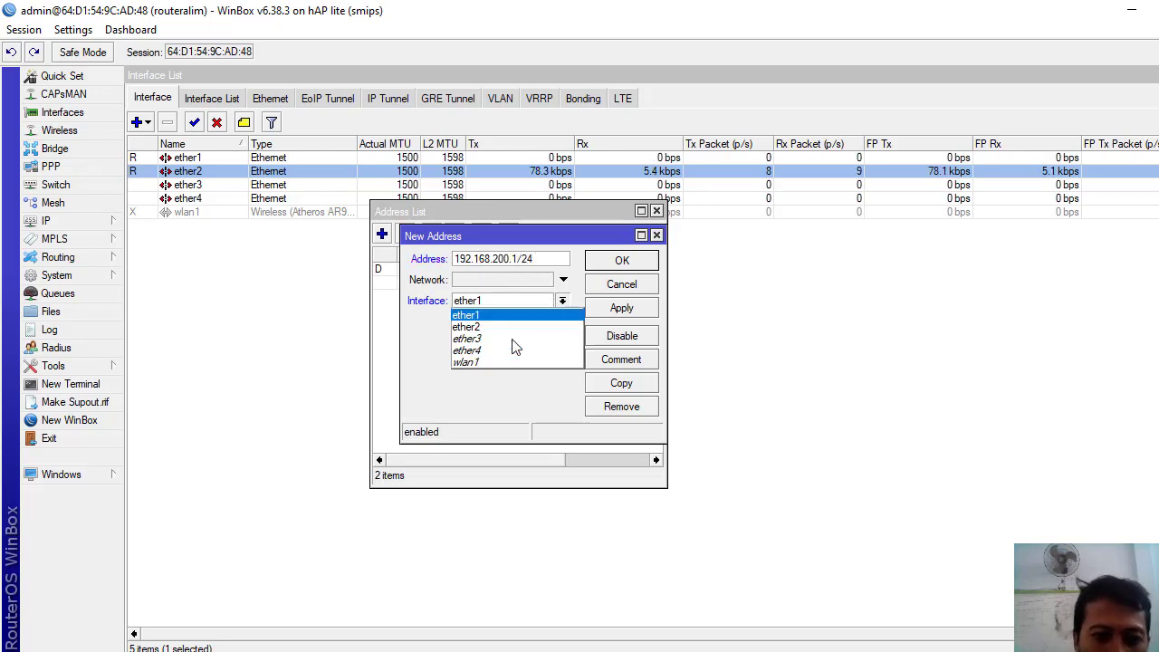
pyautogui.click(481, 362)
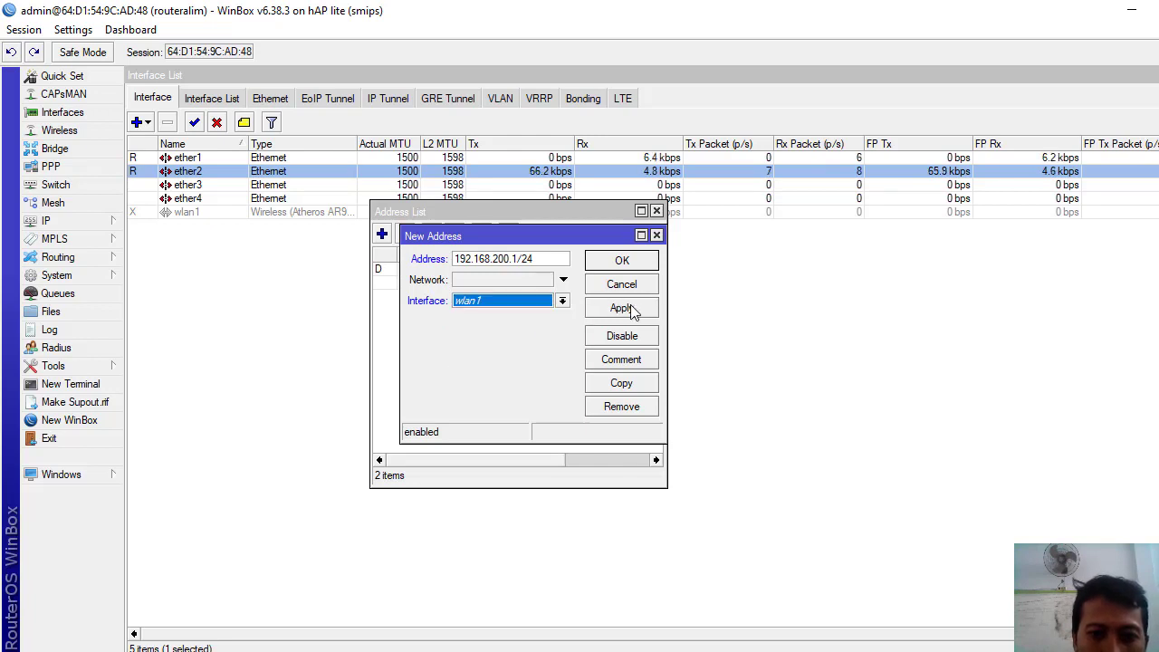
pyautogui.click(631, 310)
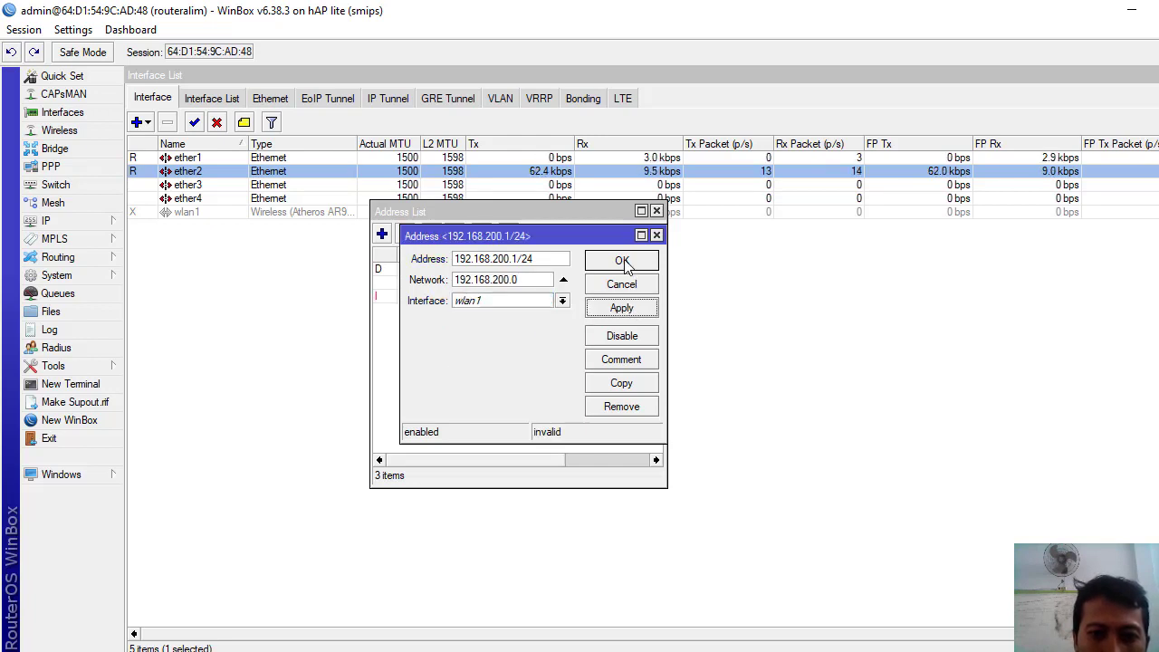
pyautogui.click(623, 262)
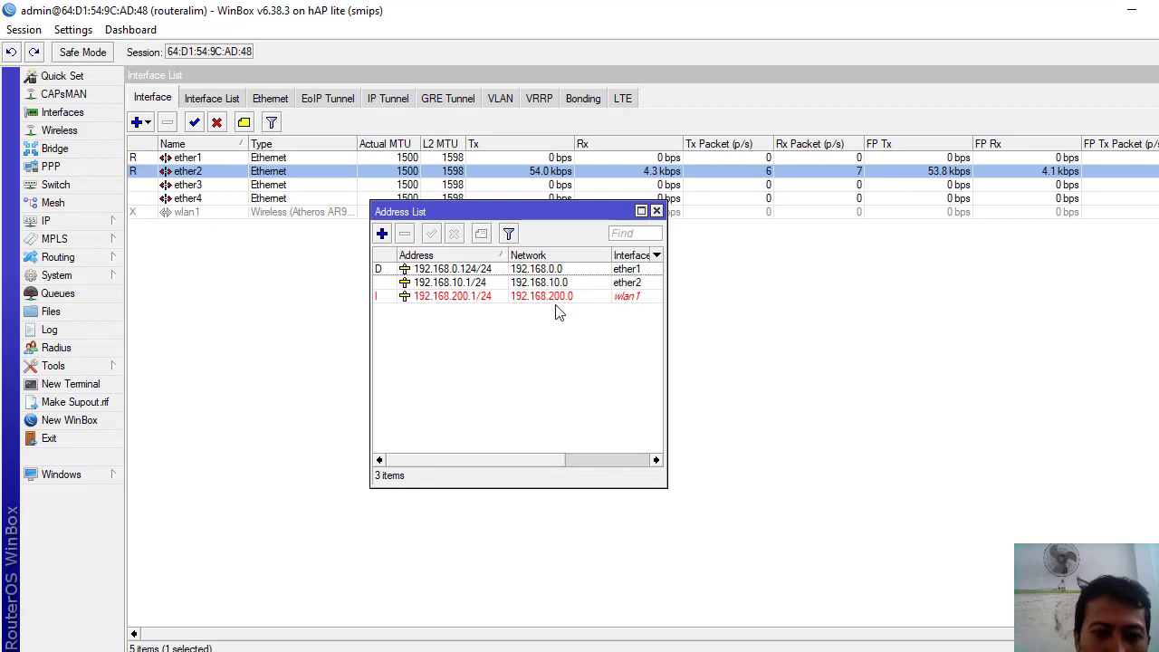
# - Enable the SNTP client with servers id.pool.ntp.org and asia.pool.ntp.org and save
pyautogui.click(54, 221)
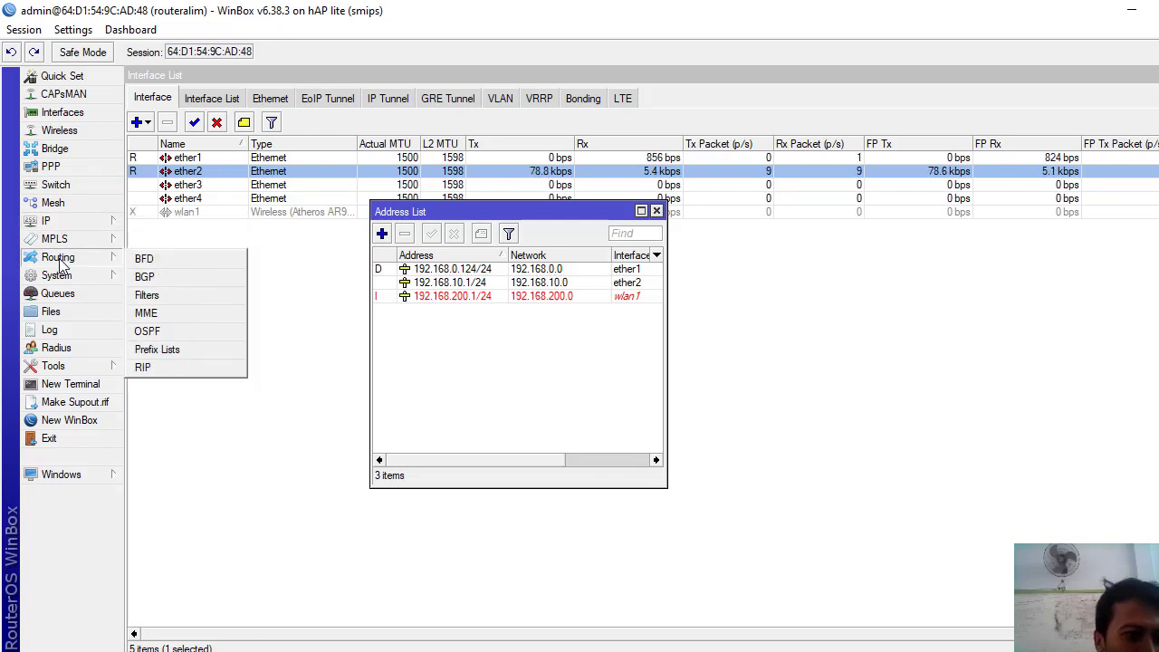
pyautogui.moveTo(61, 276)
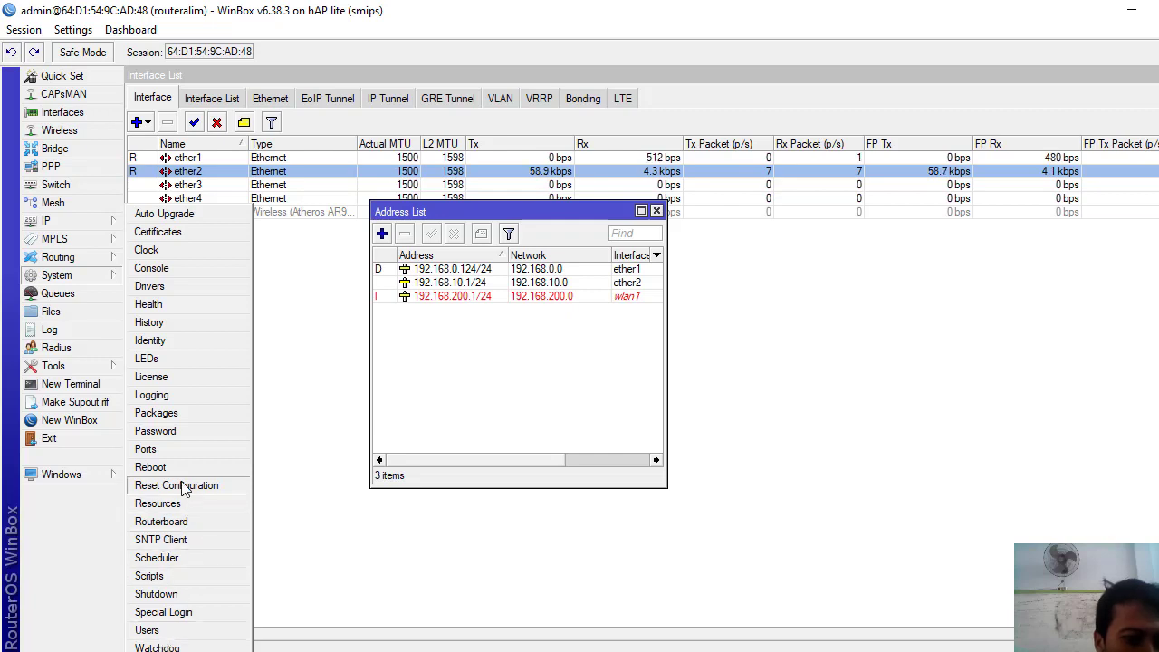
pyautogui.click(170, 540)
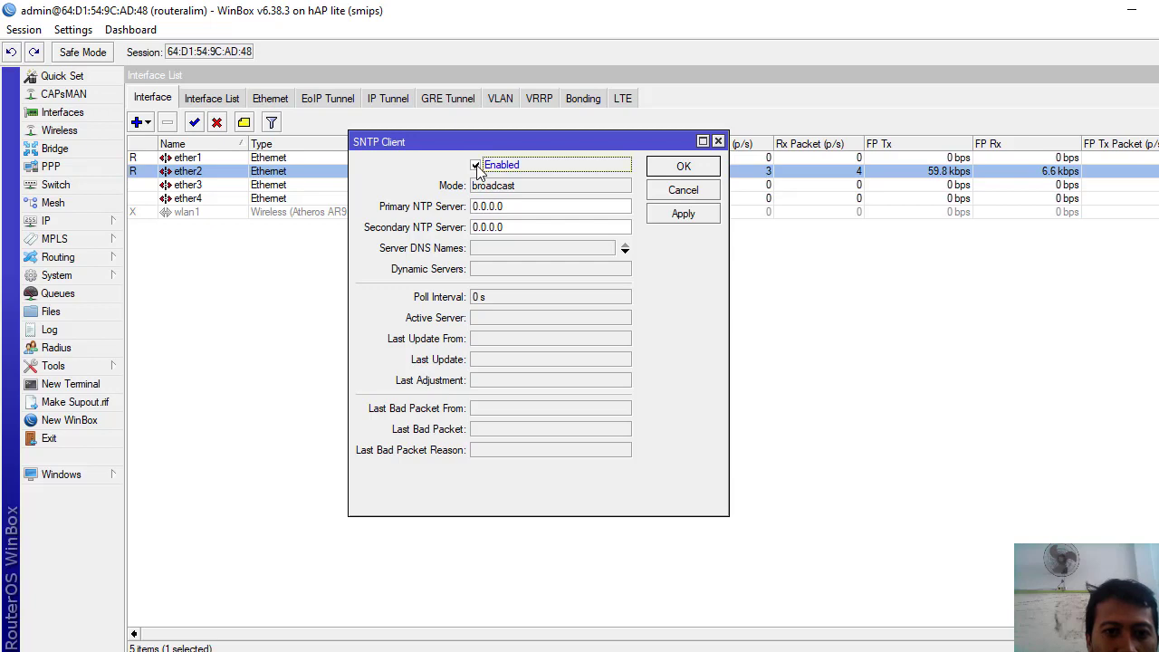
pyautogui.click(484, 248)
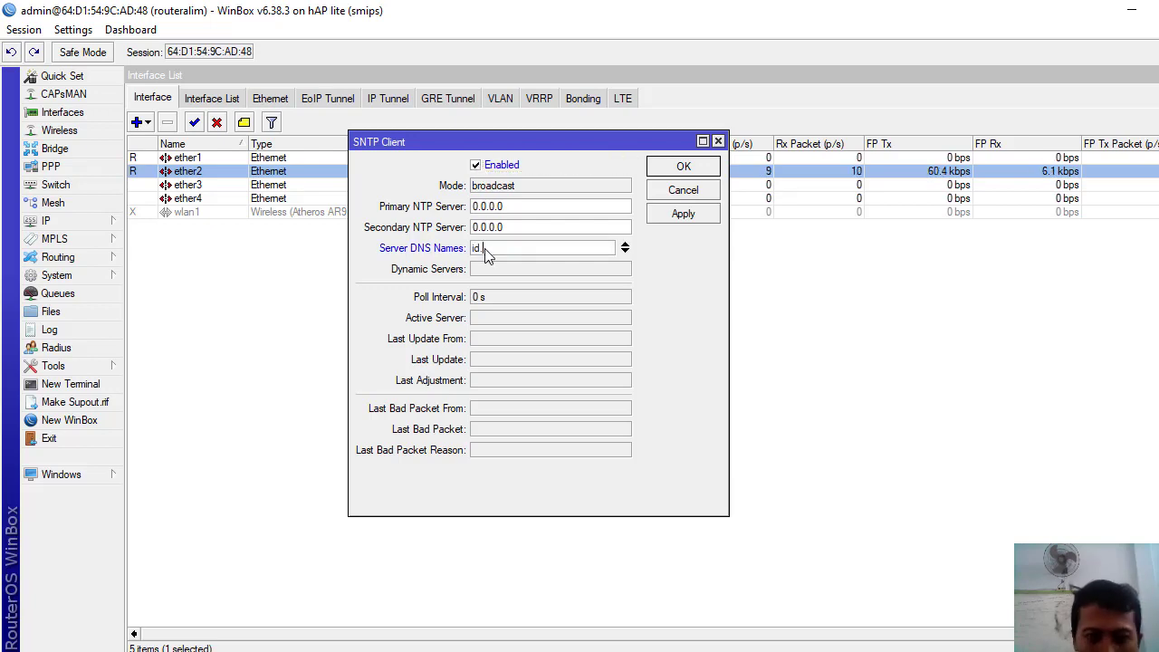
pyautogui.write('p')
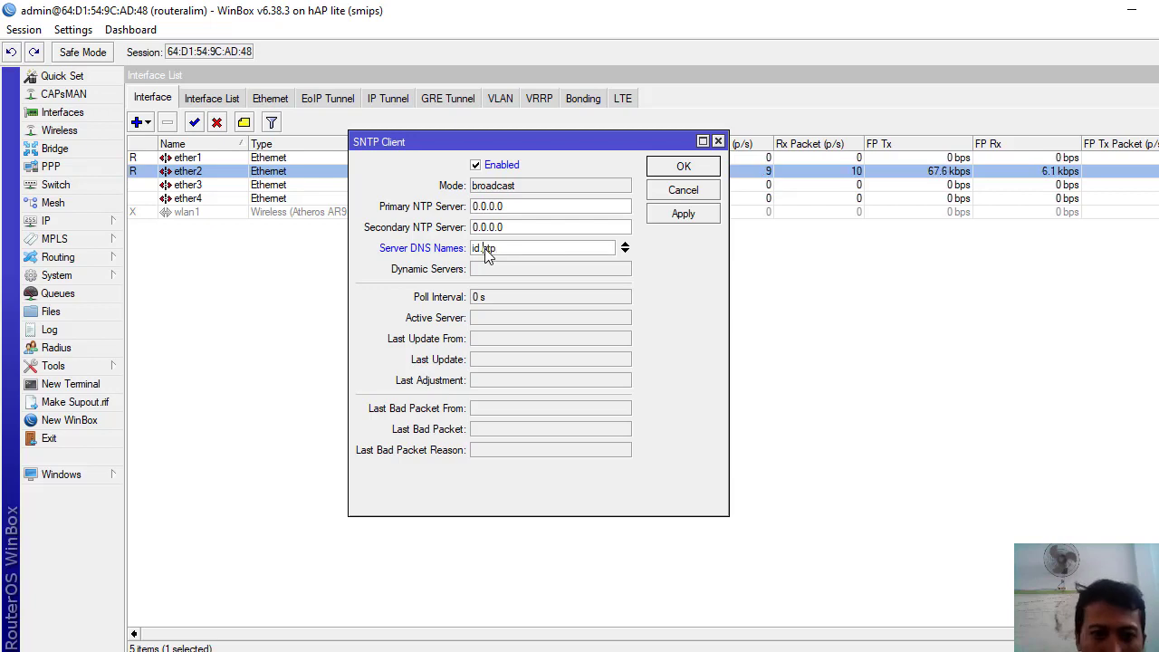
pyautogui.press('BackSpace')
pyautogui.press('BackSpace')
pyautogui.press('BackSpace')
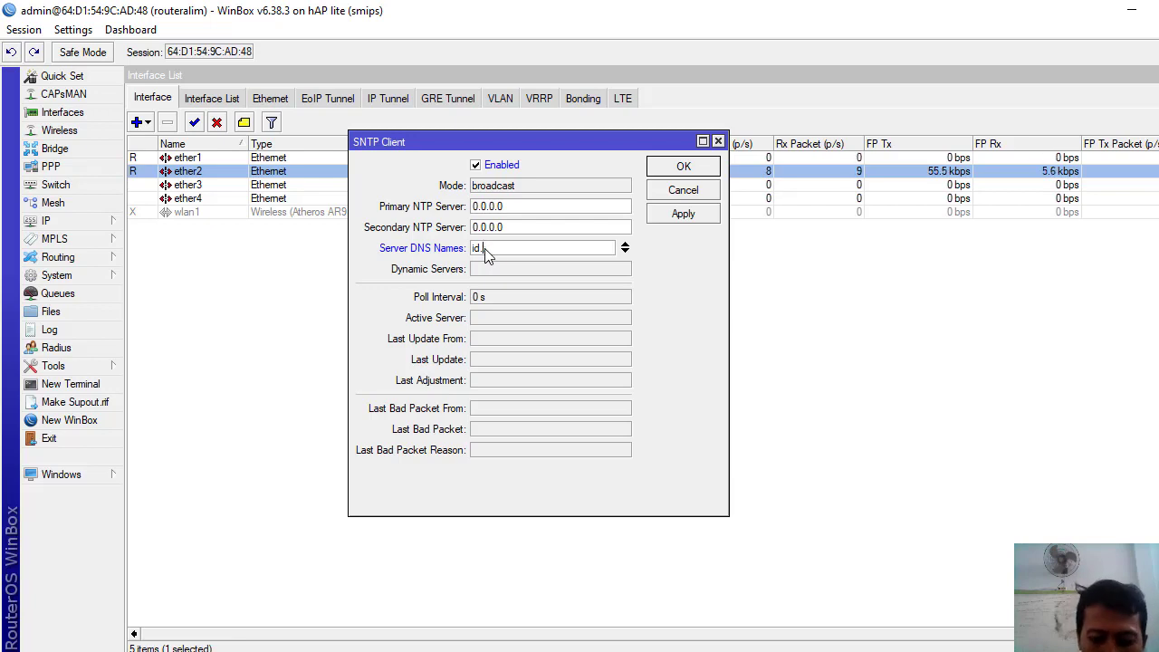
pyautogui.write('pool.')
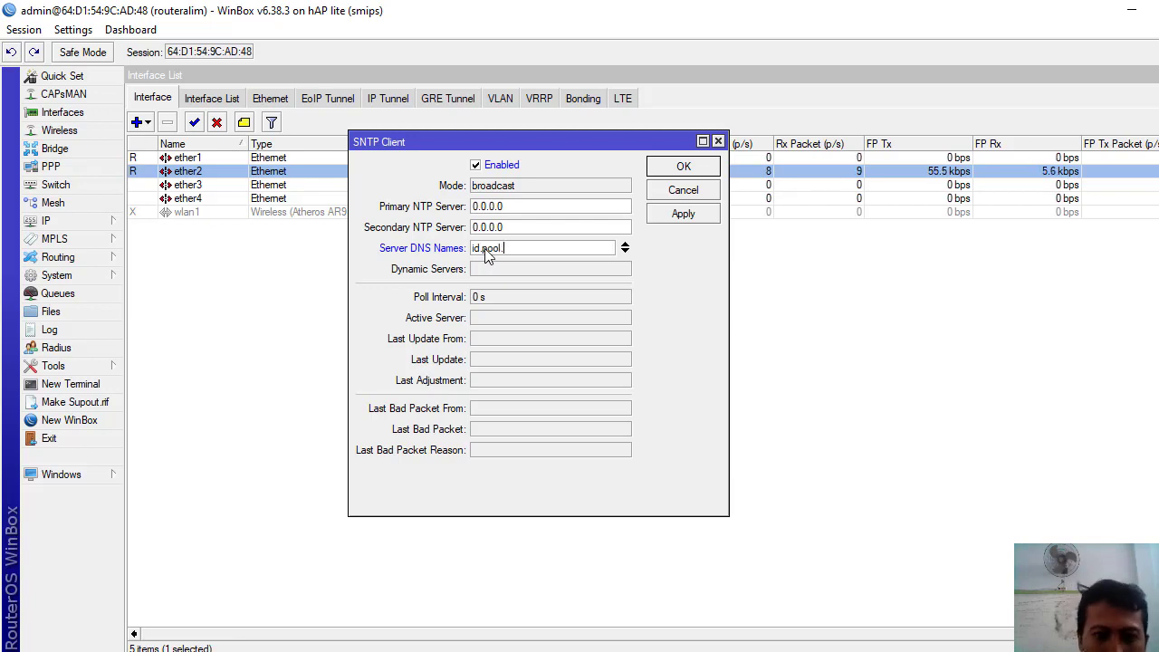
pyautogui.write('nt')
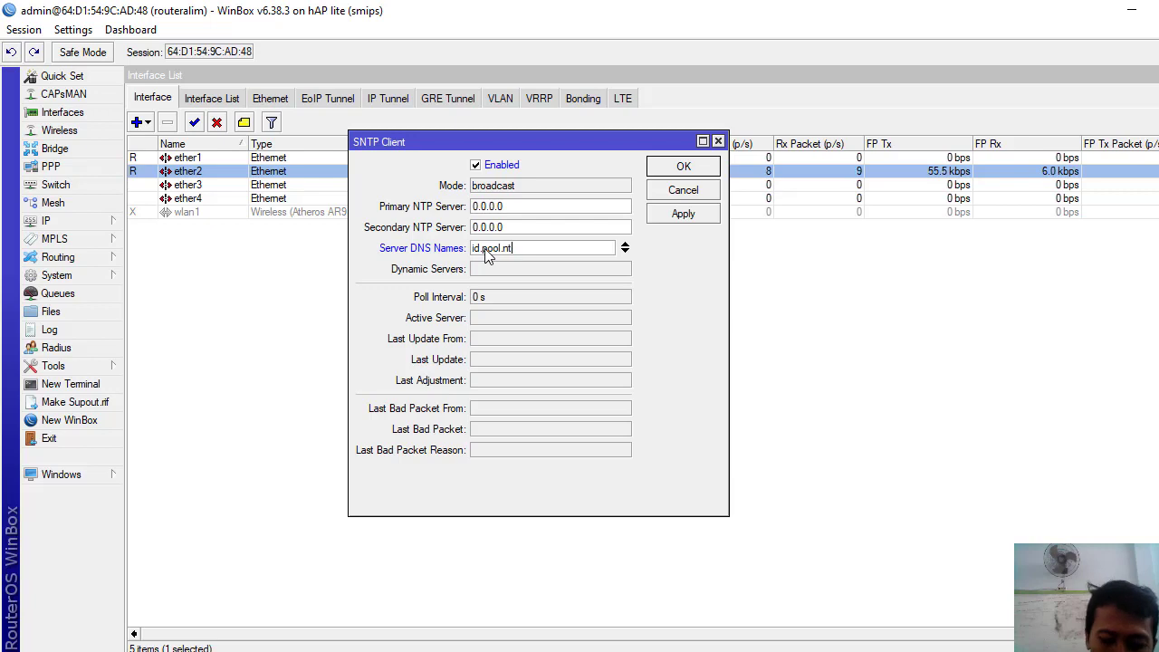
pyautogui.write('p.or')
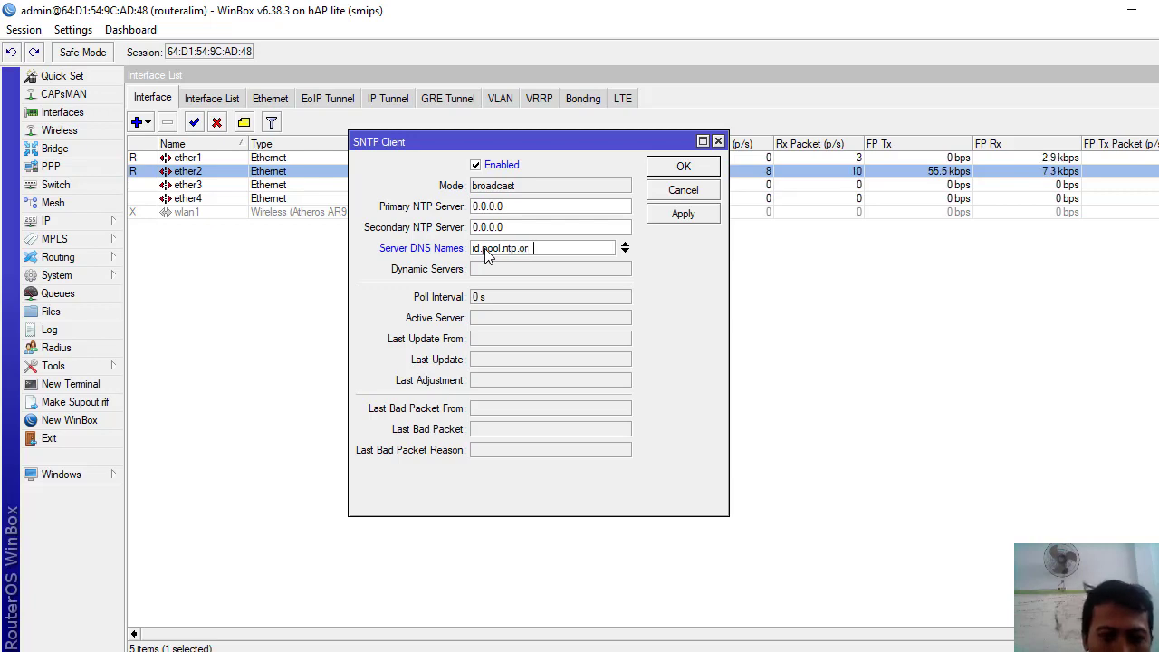
pyautogui.write('g')
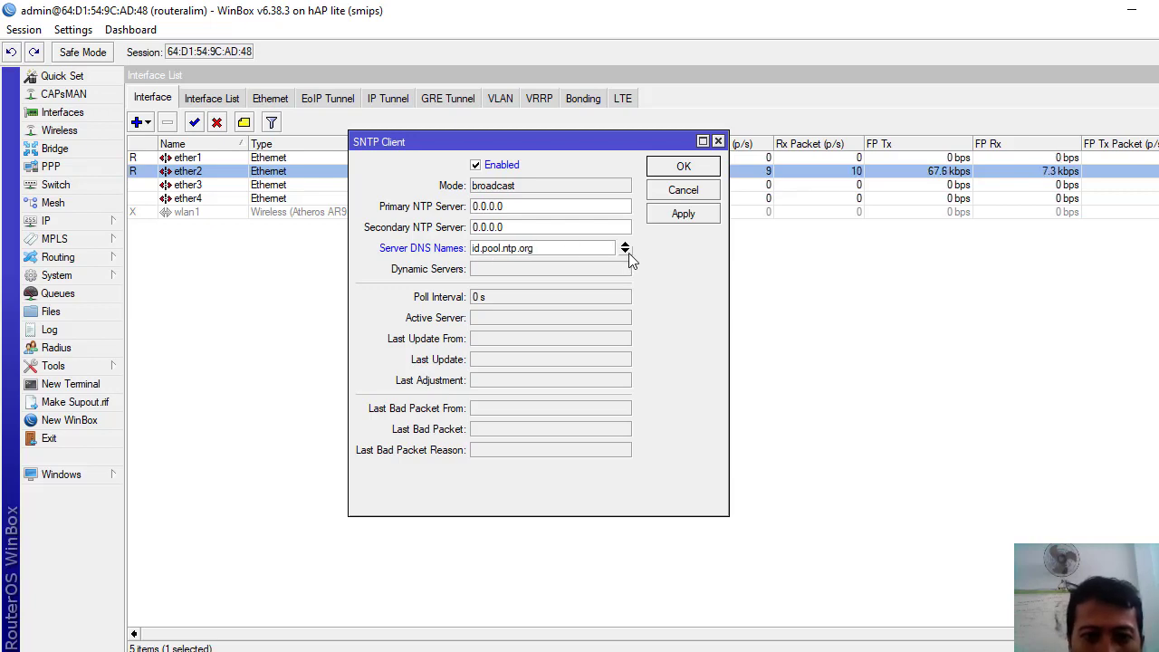
pyautogui.click(625, 252)
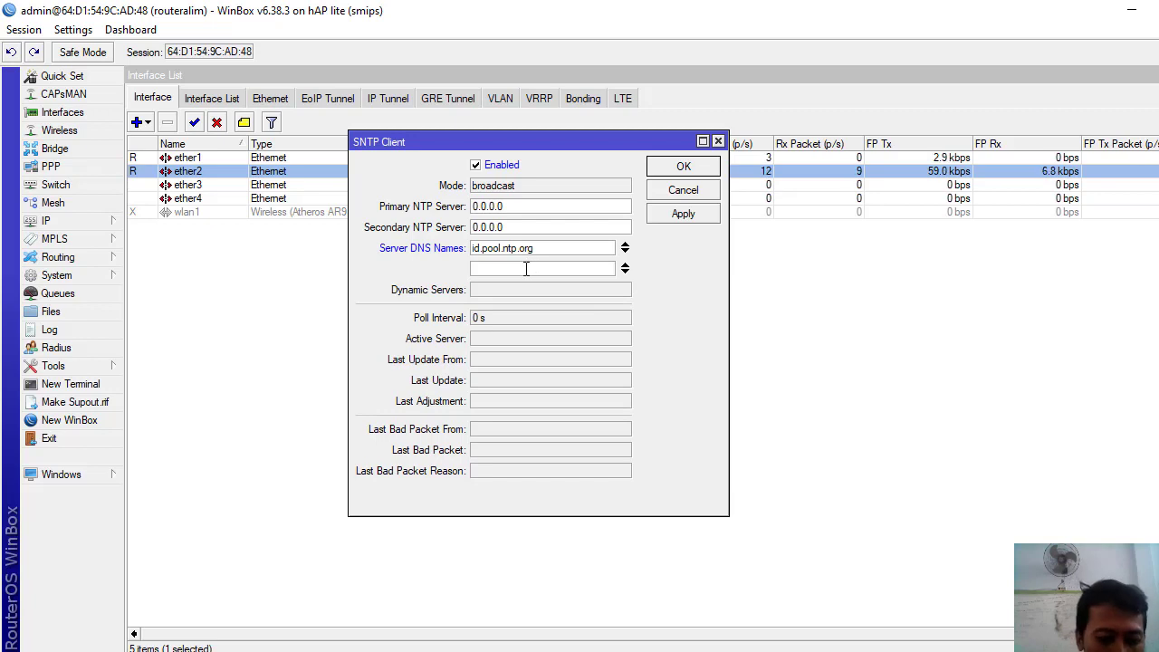
pyautogui.write('asia.po')
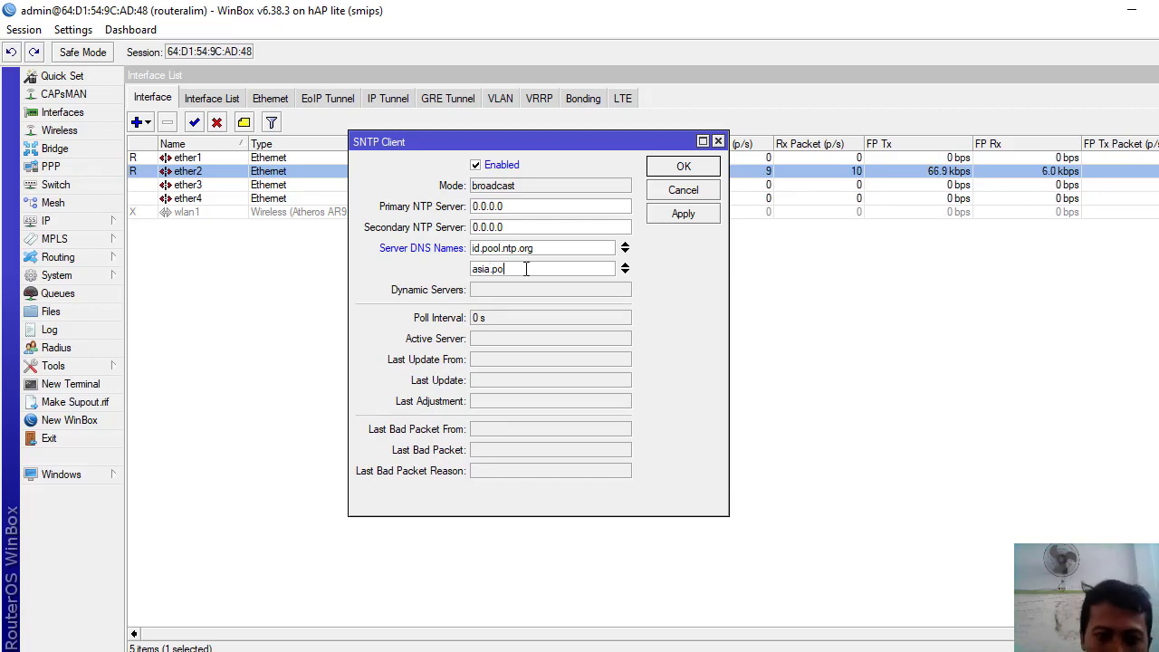
pyautogui.write('ol.')
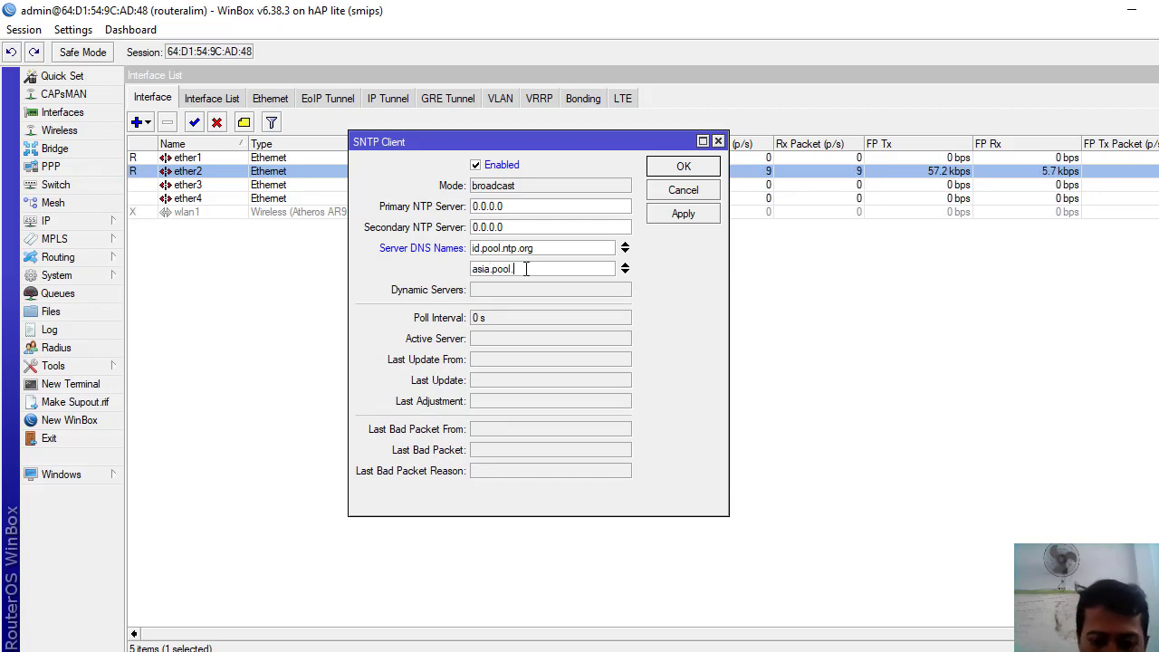
pyautogui.write('ntp')
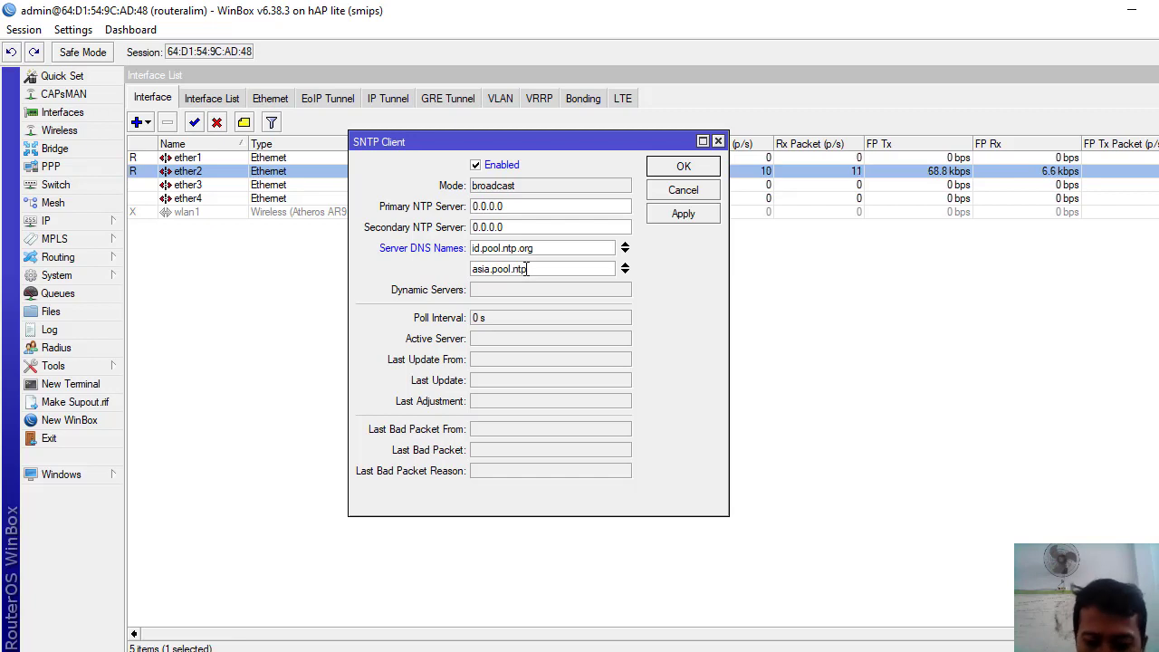
pyautogui.write('.org')
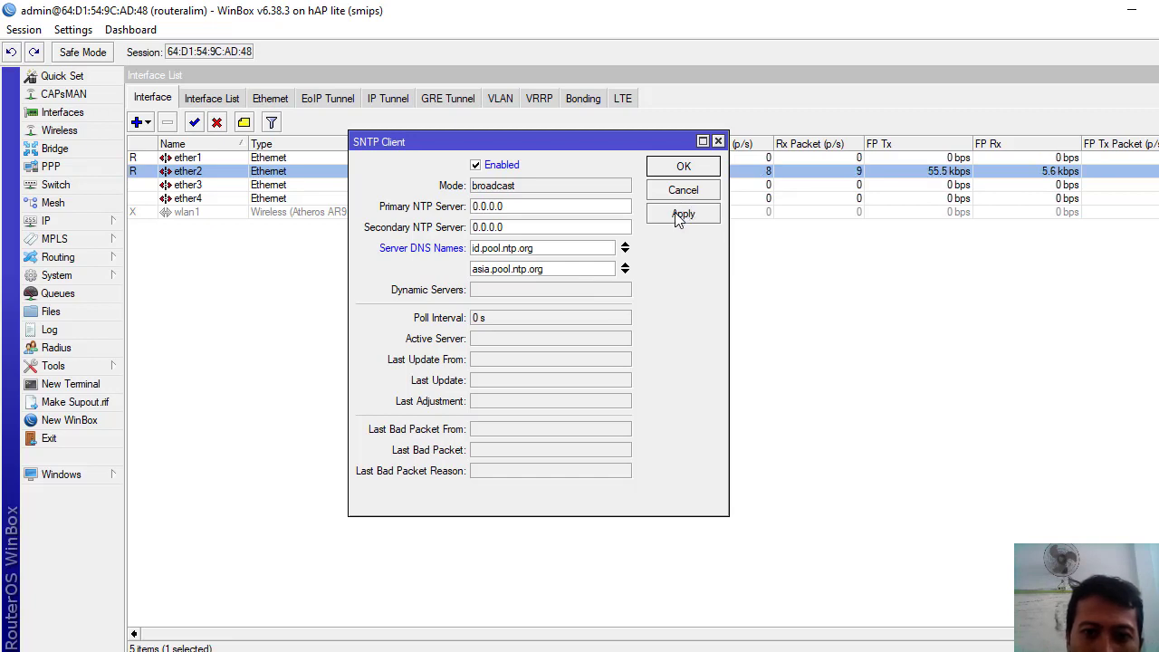
pyautogui.click(680, 215)
pyautogui.click(683, 171)
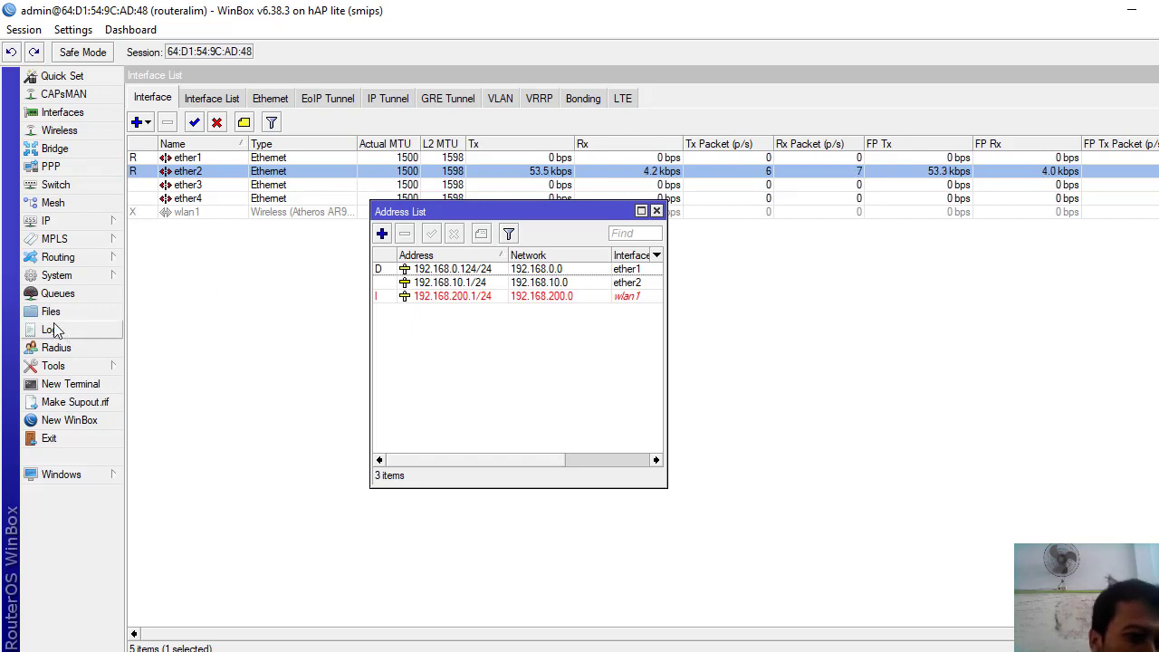
# - In Web Proxy Settings, allow anonymous access and enable caching on disk
pyautogui.click(61, 276)
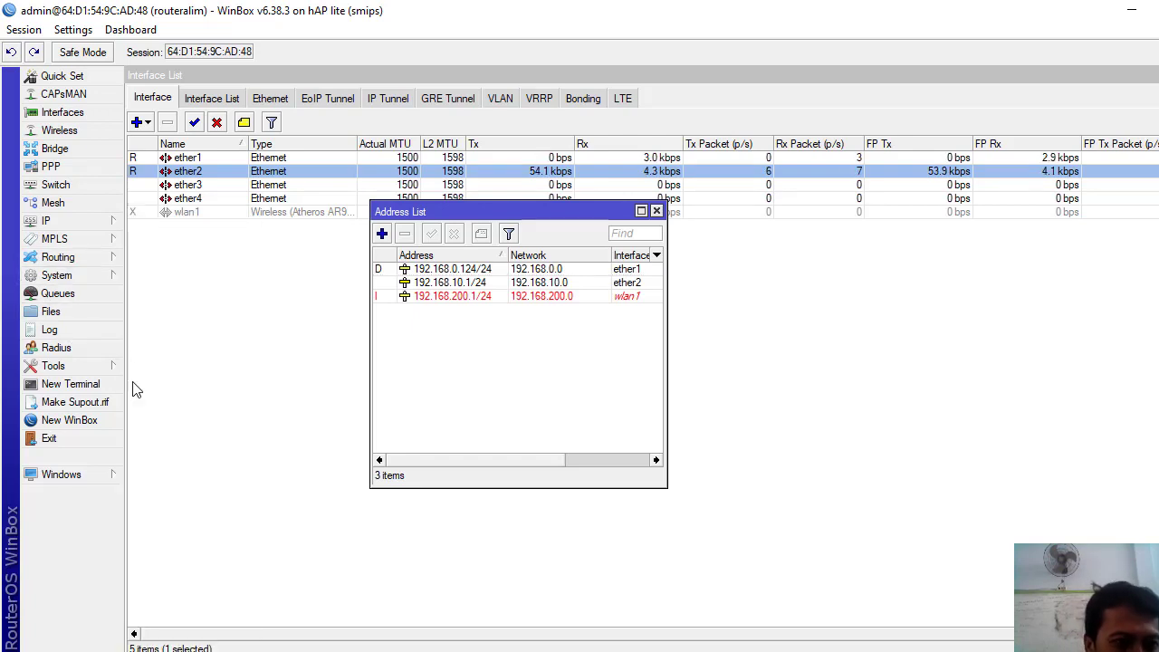
pyautogui.click(48, 221)
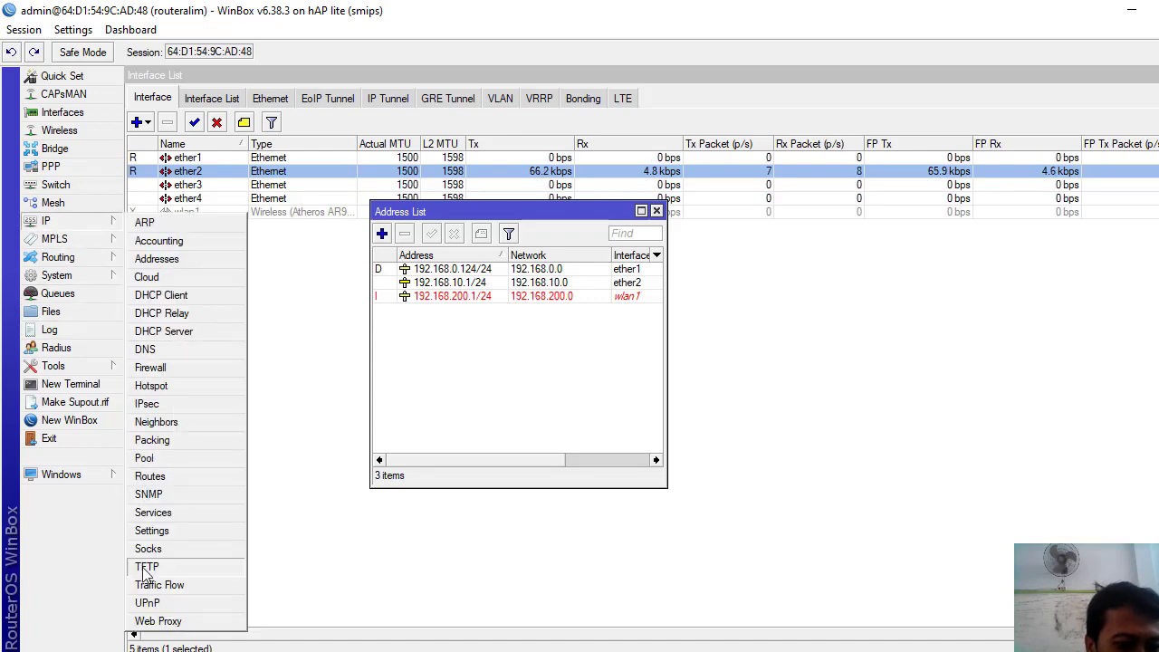
pyautogui.click(156, 621)
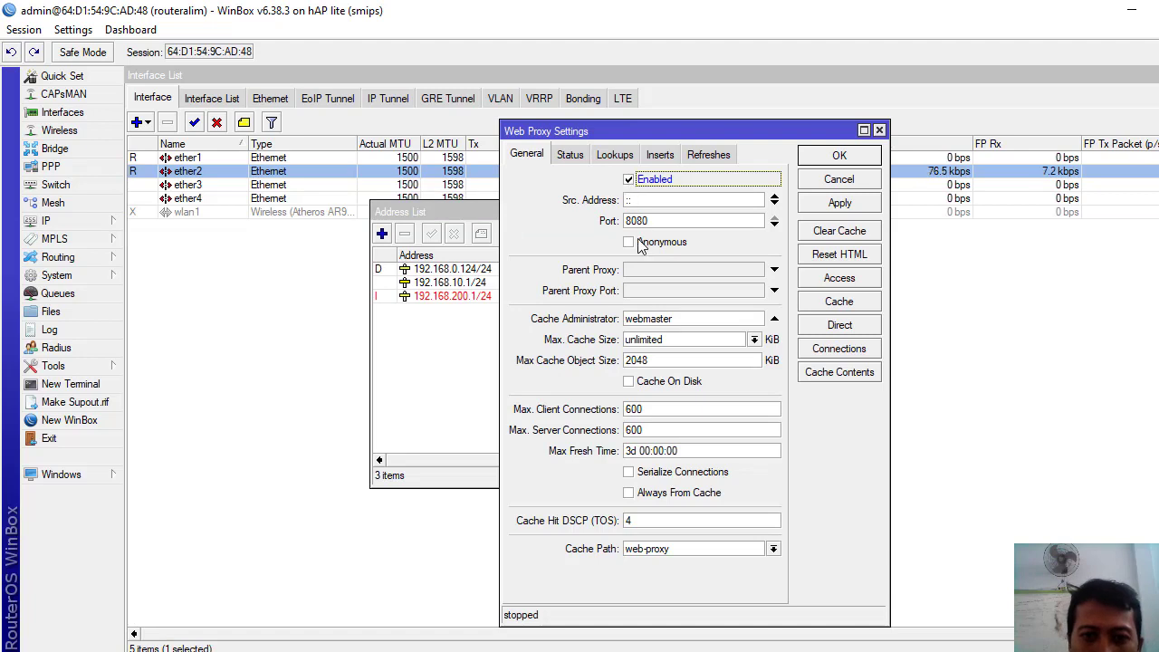
pyautogui.click(629, 243)
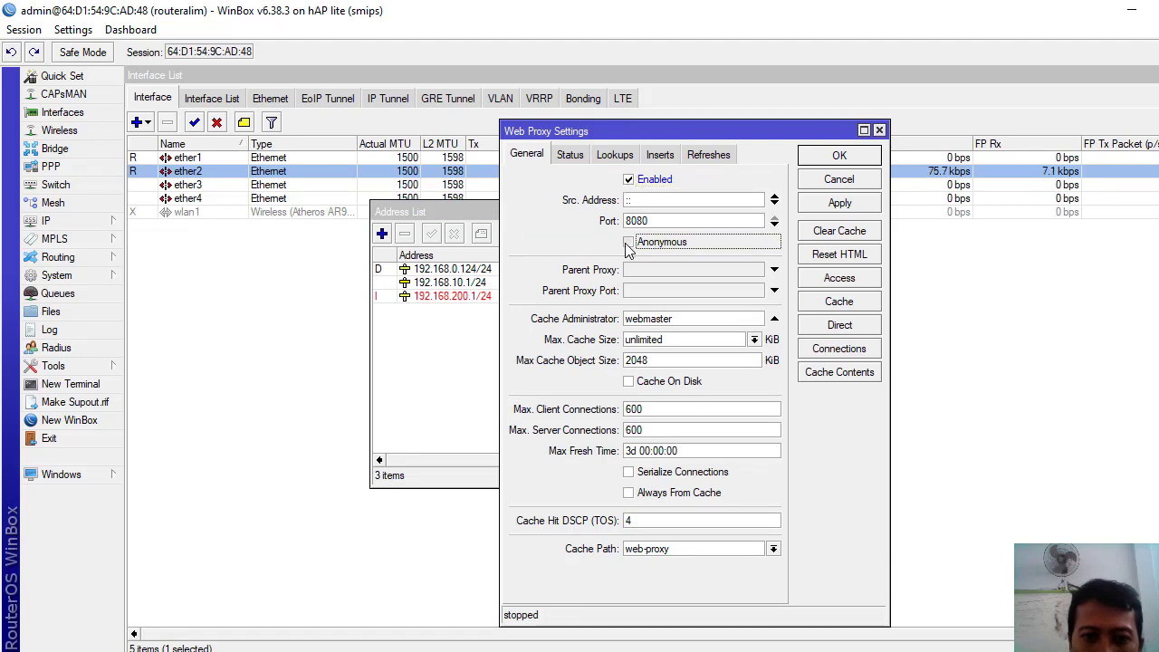
pyautogui.click(630, 385)
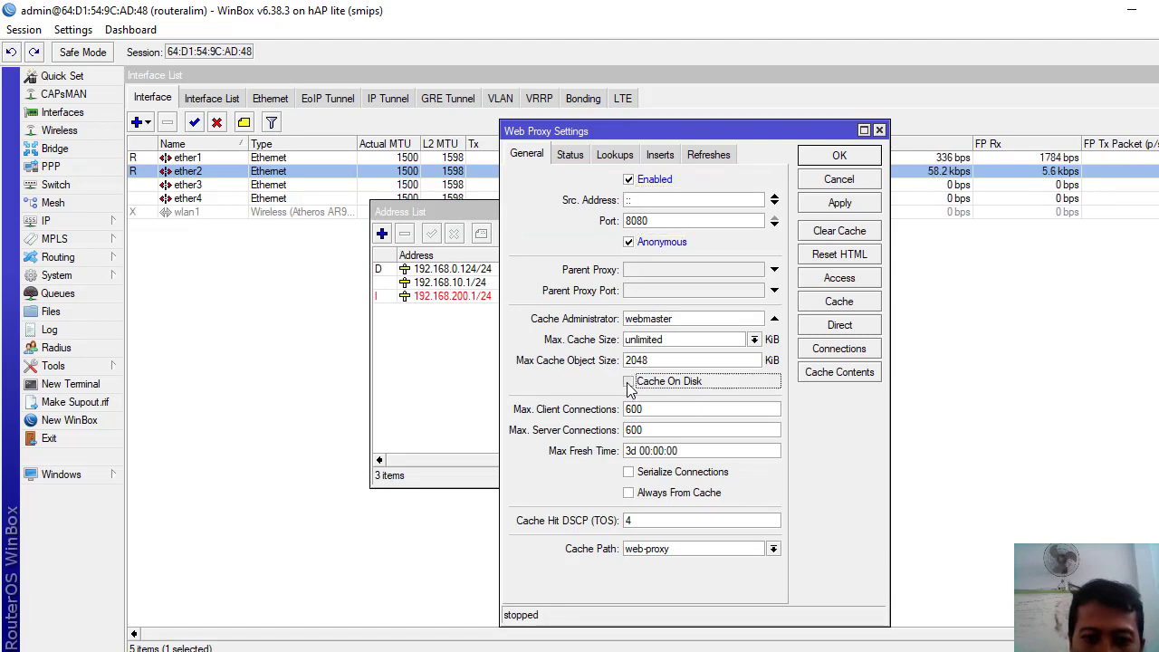
# - Replace the Cache Administrator with the admin's e-mail address and apply so the proxy runs on 8080
pyautogui.click(686, 315)
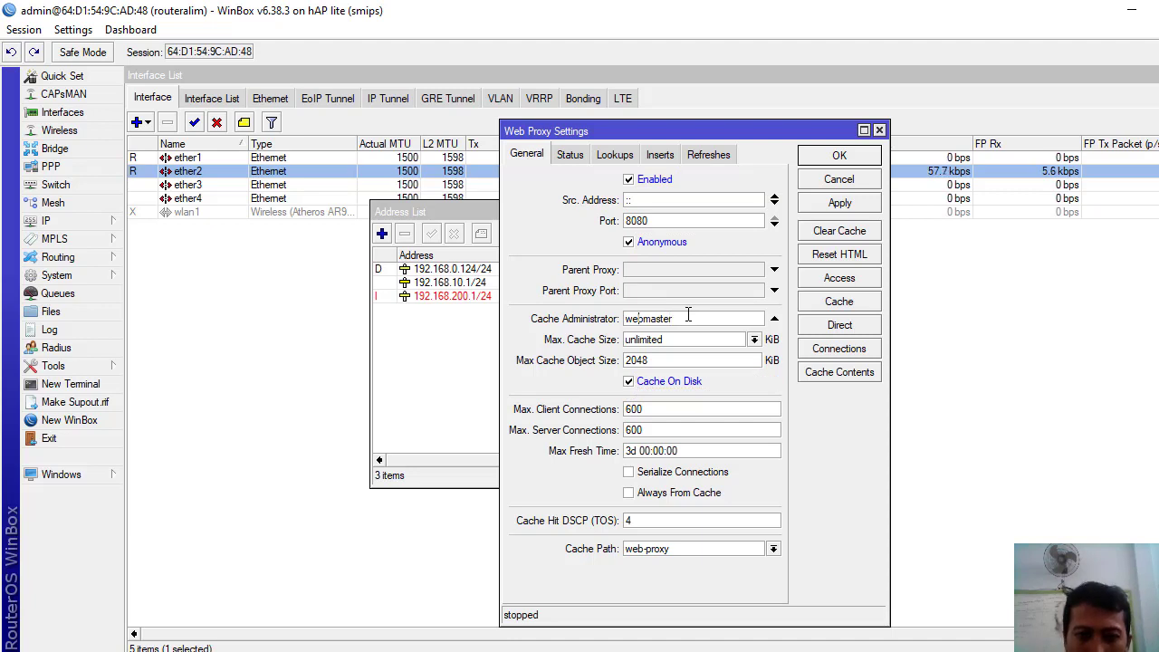
pyautogui.press('BackSpace')
pyautogui.press('BackSpace')
pyautogui.press('Delete')
pyautogui.press('Delete')
pyautogui.press('Delete')
pyautogui.press('Delete')
pyautogui.press('Delete')
pyautogui.press('Delete')
pyautogui.press('Delete')
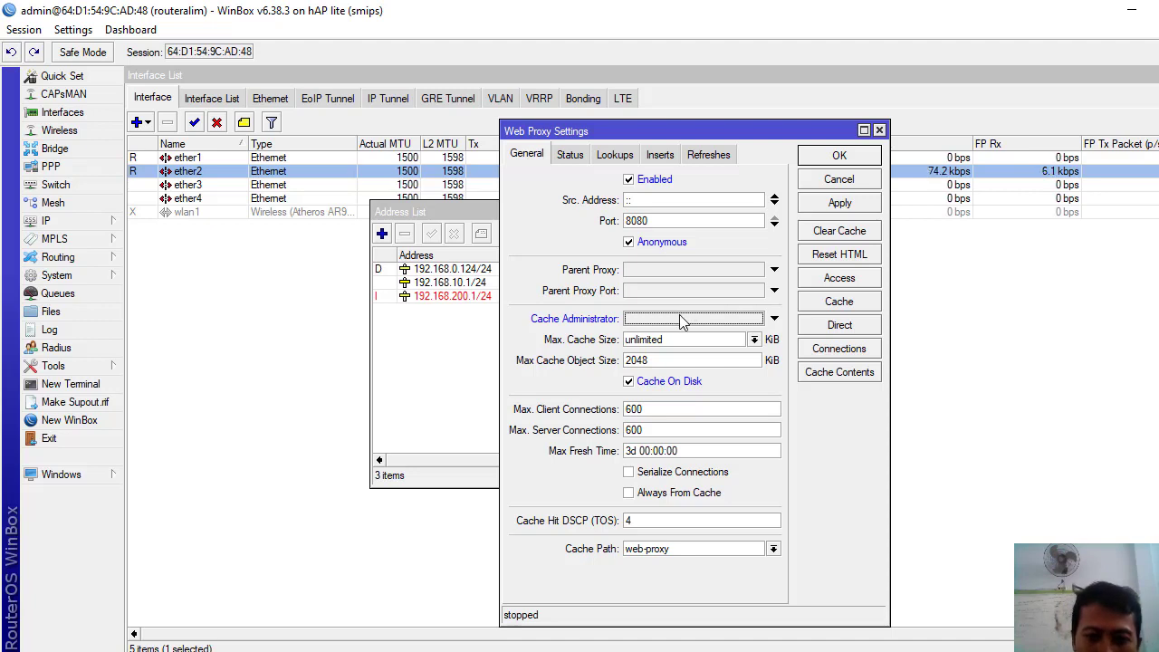
pyautogui.click(662, 328)
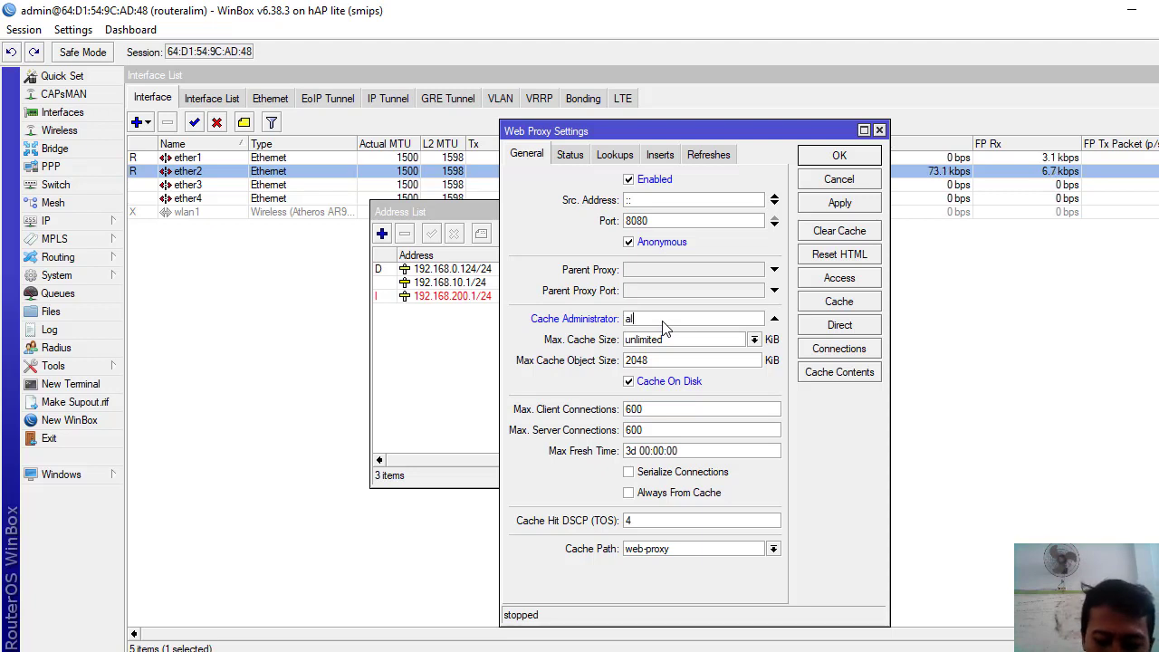
pyautogui.write('im.')
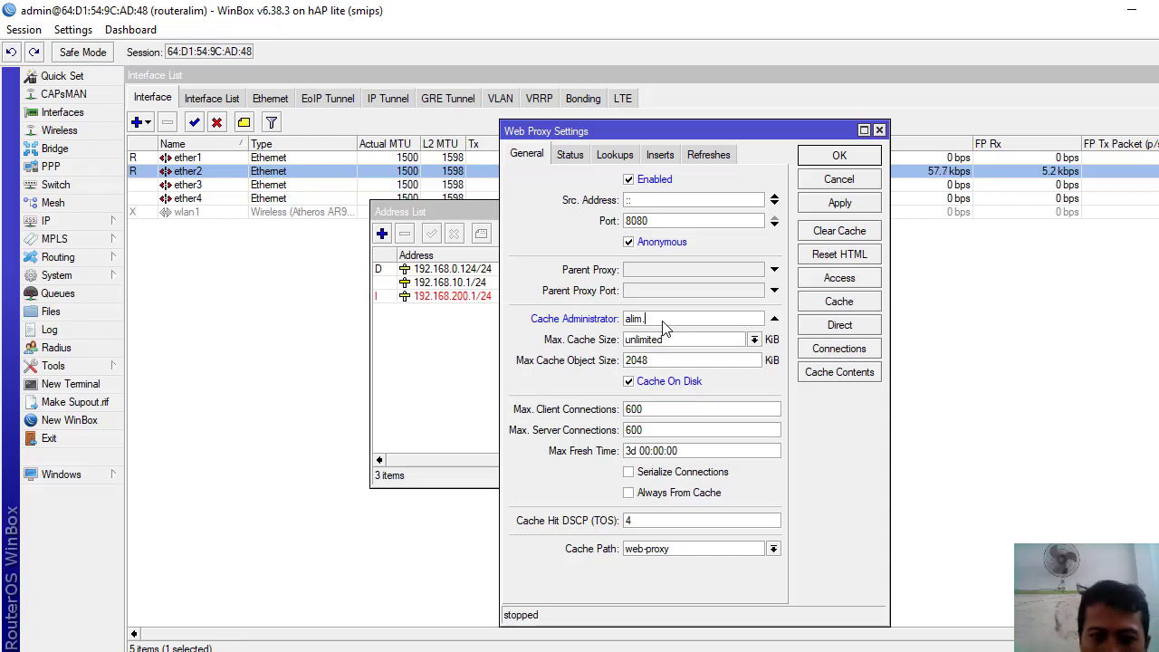
pyautogui.press('BackSpace')
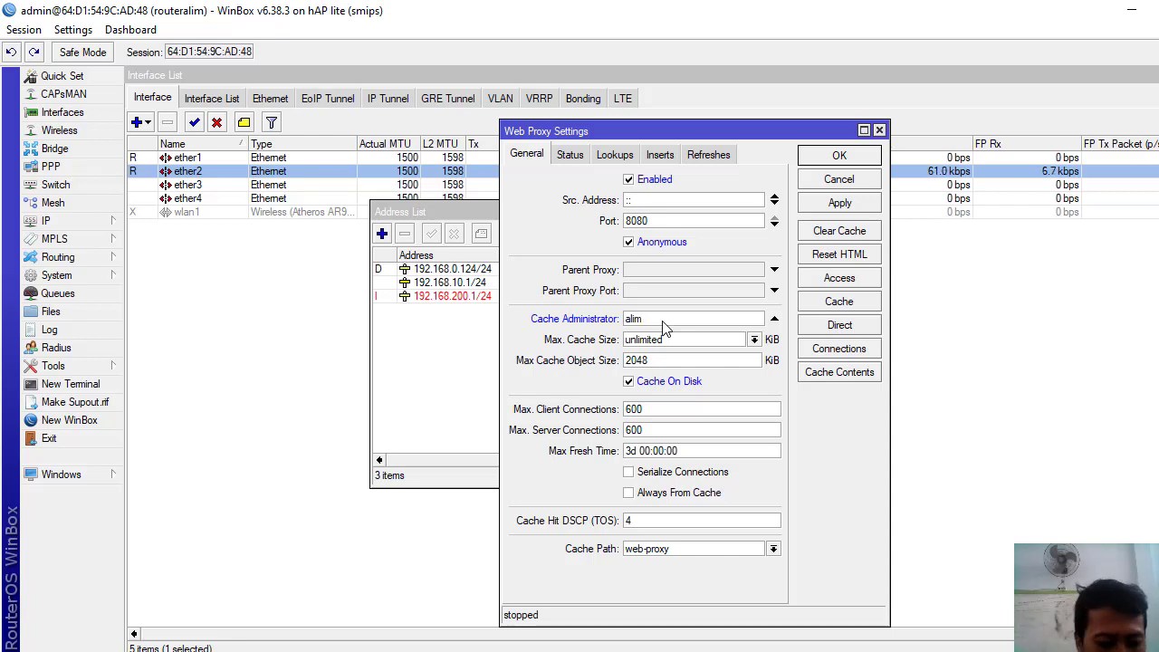
pyautogui.write('ekolah.')
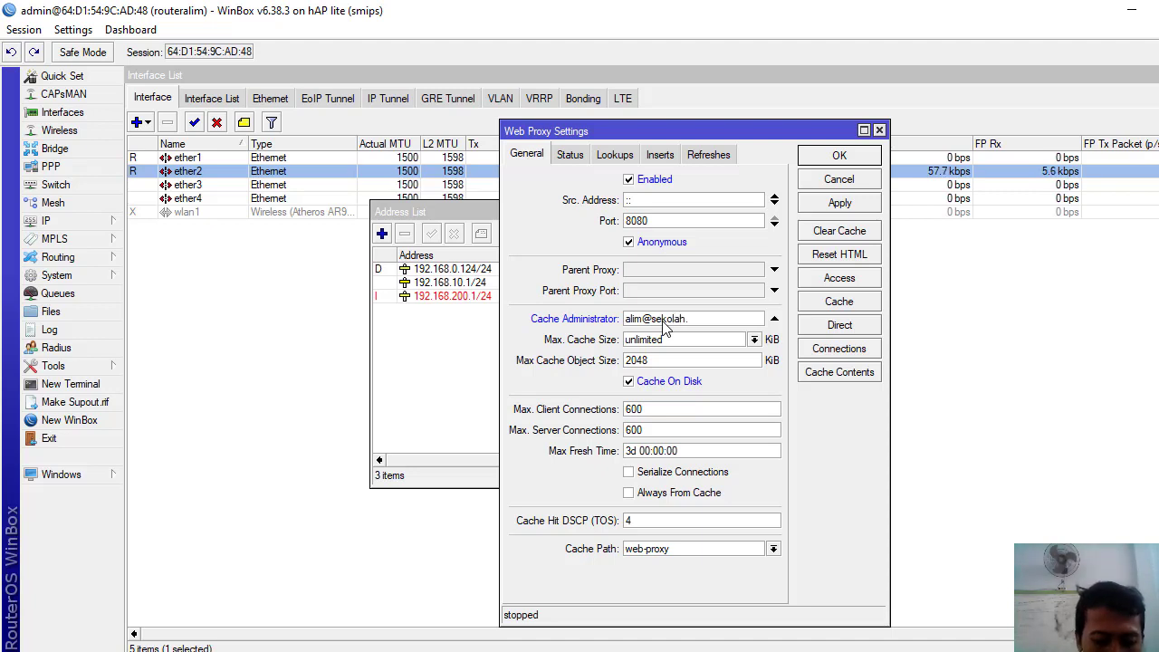
pyautogui.write('sch.')
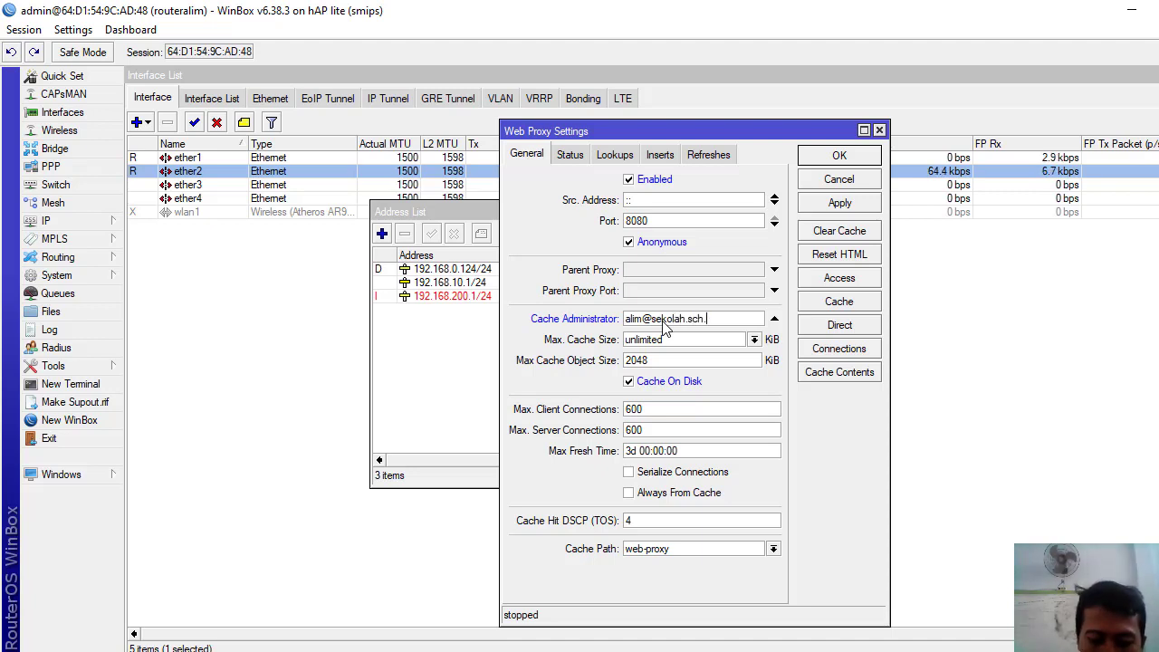
pyautogui.write('id')
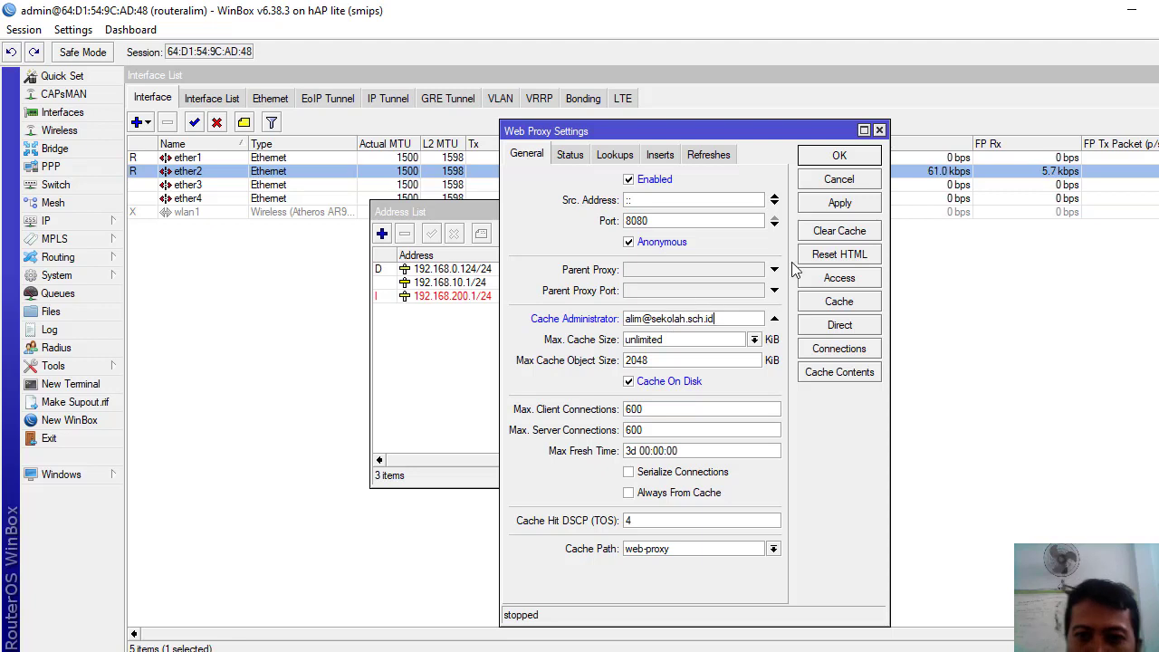
pyautogui.click(839, 204)
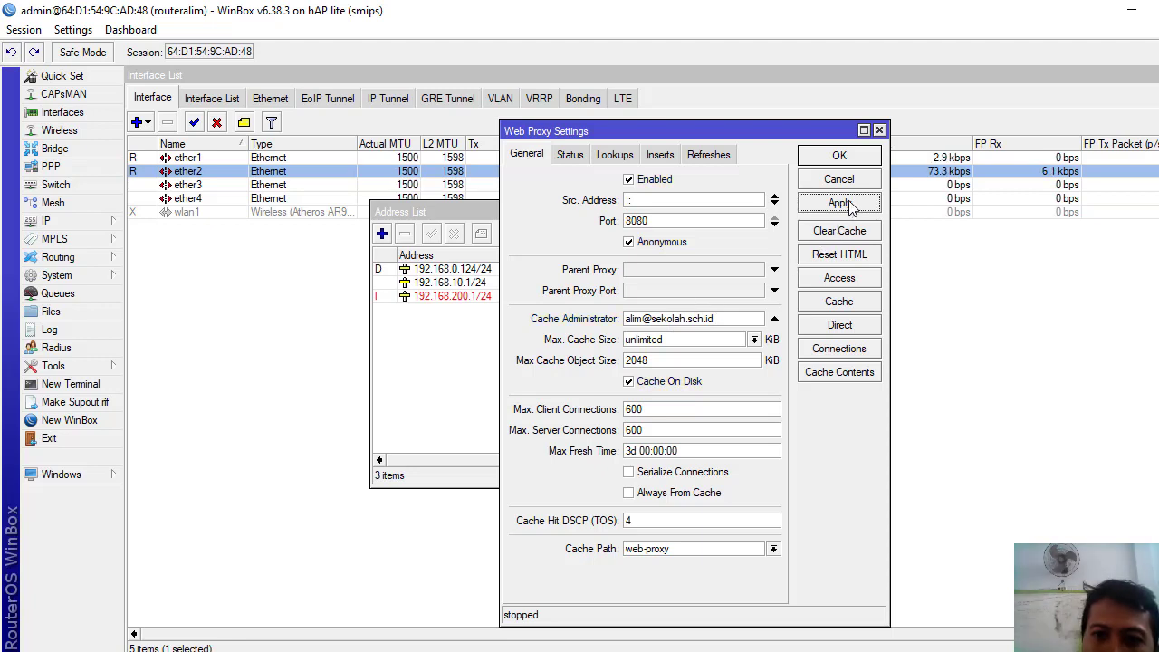
pyautogui.click(839, 157)
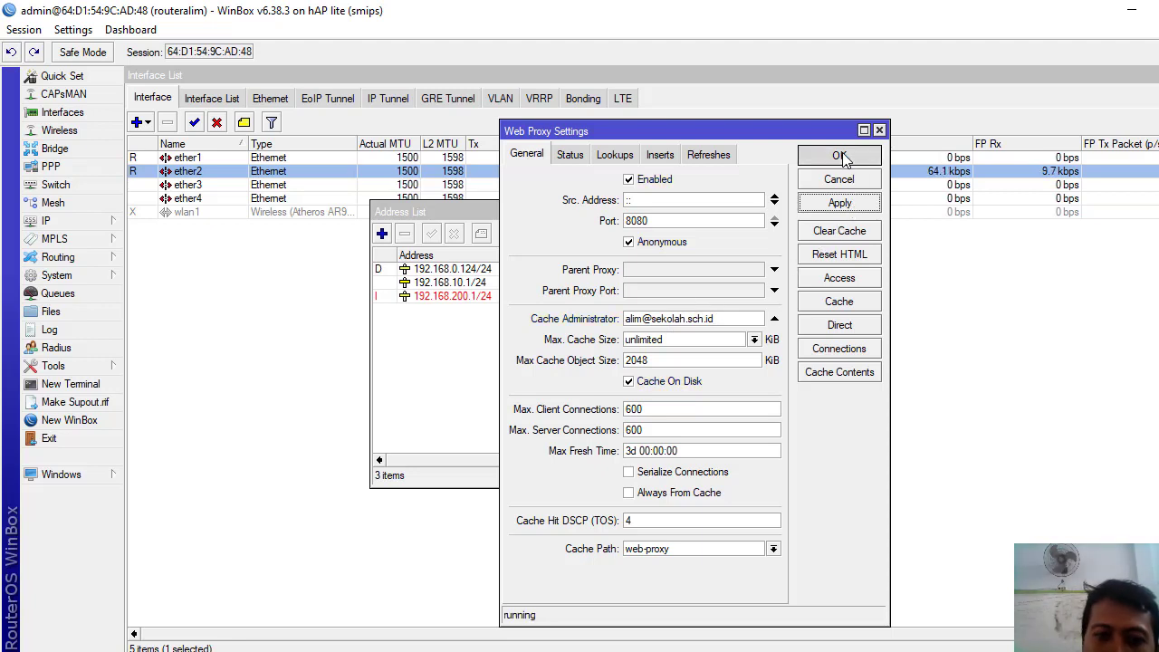
# - Start DHCP Setup on ether1, accepting the 192.168.0.0/24 address space and gateway
pyautogui.click(87, 218)
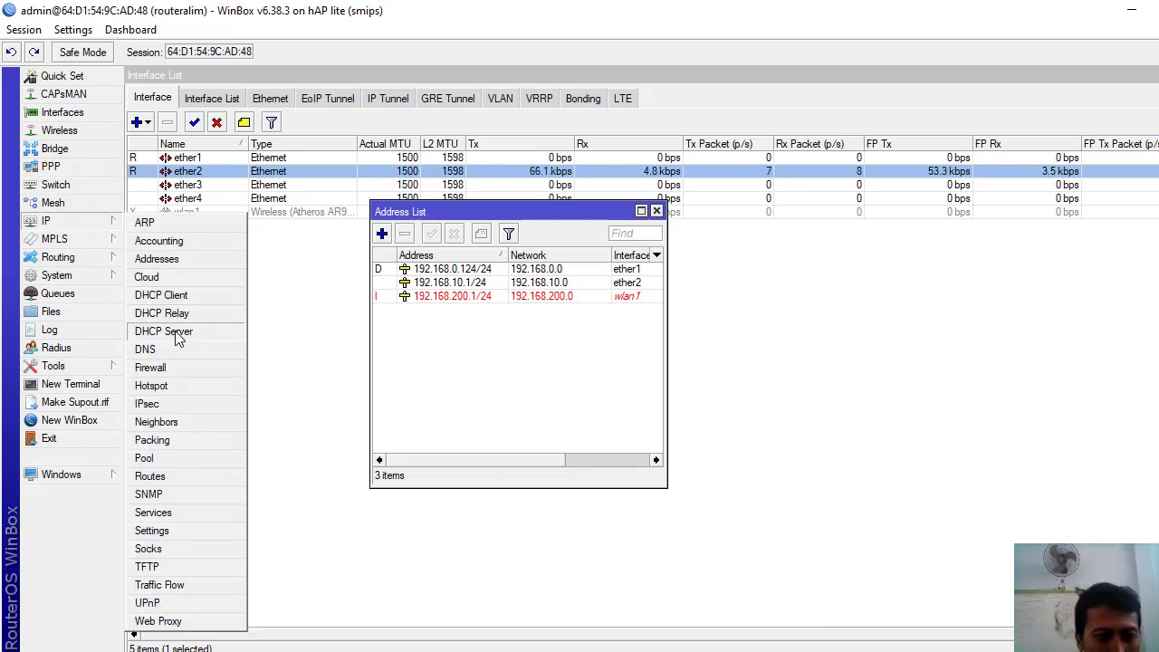
pyautogui.click(164, 332)
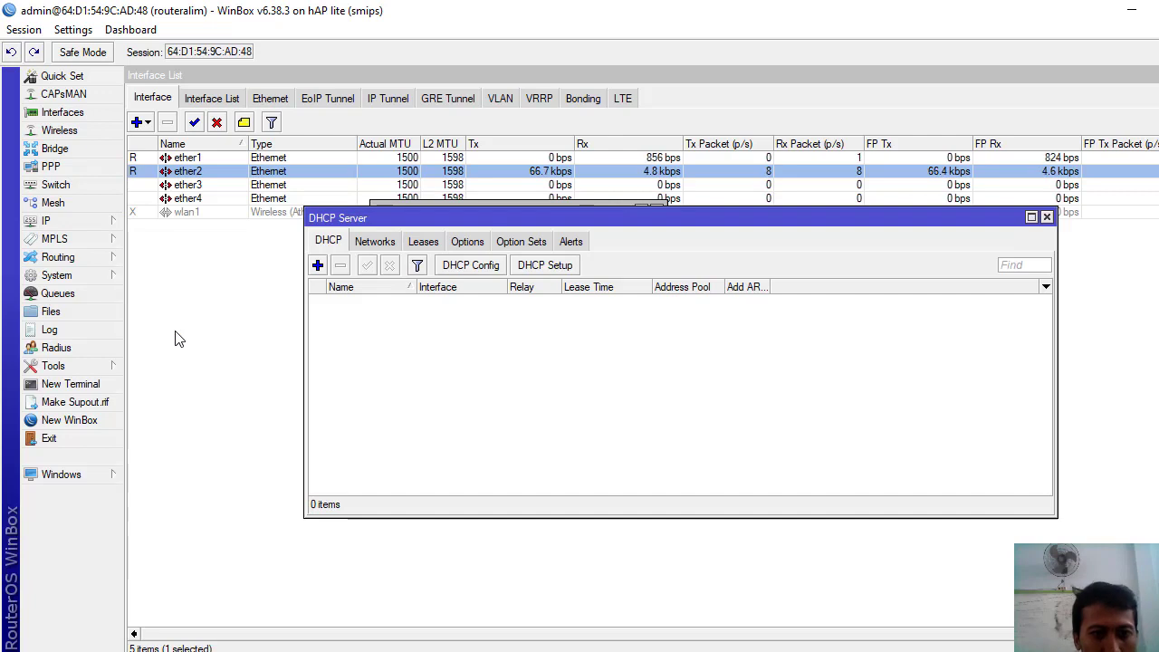
pyautogui.click(530, 272)
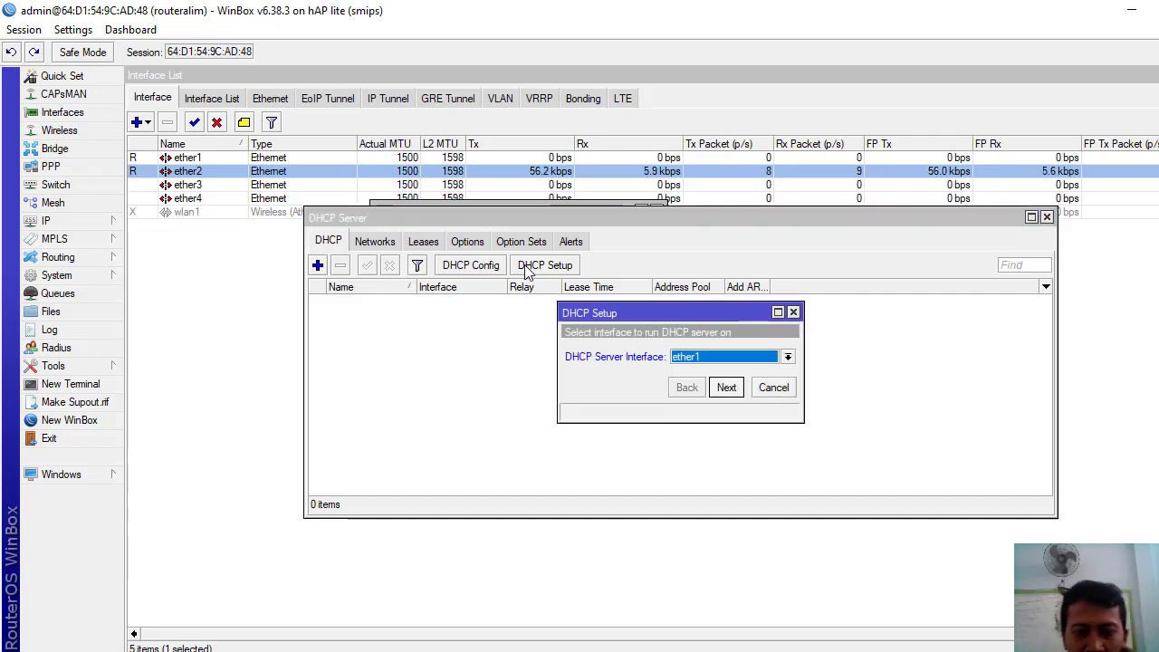
pyautogui.click(787, 357)
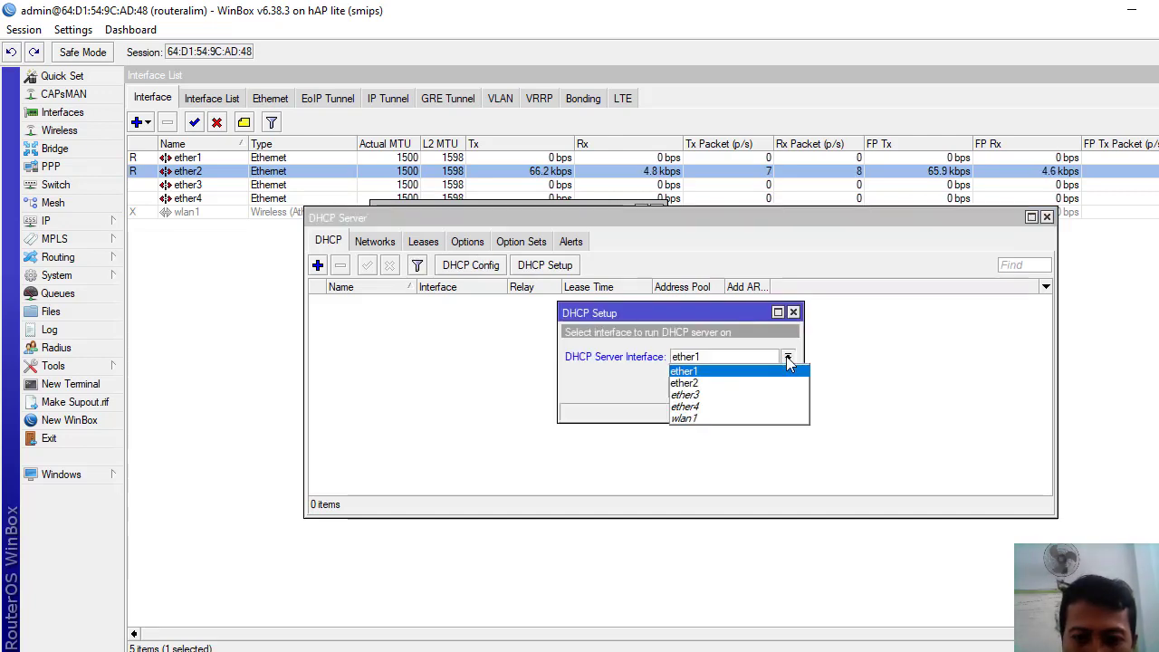
pyautogui.click(716, 383)
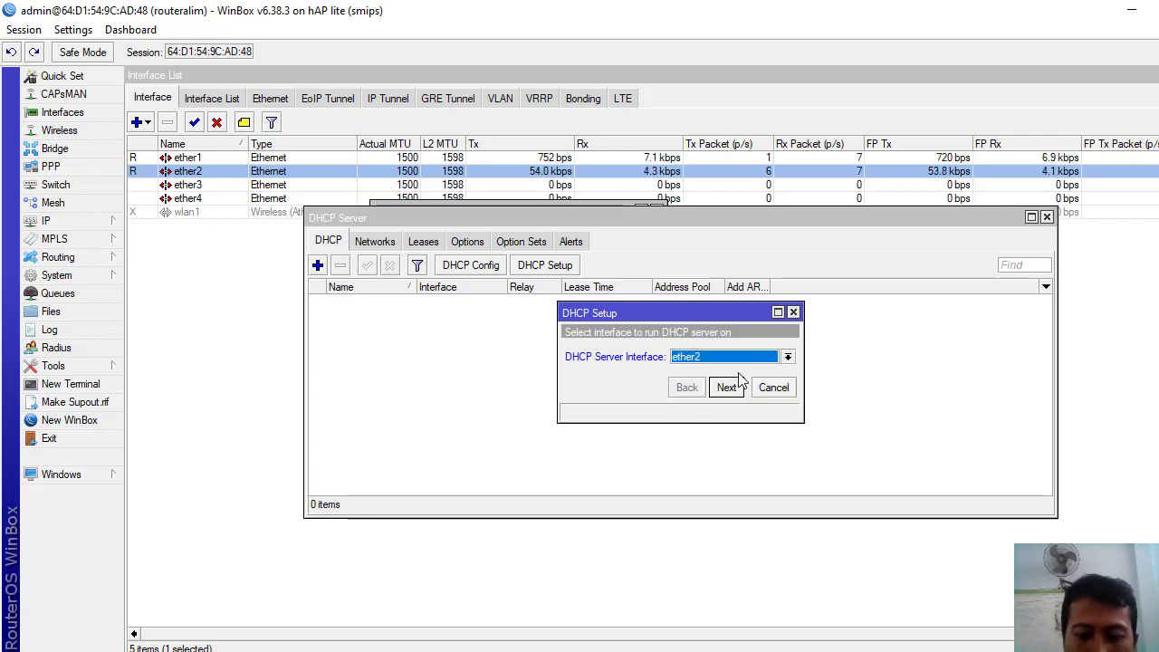
pyautogui.click(788, 357)
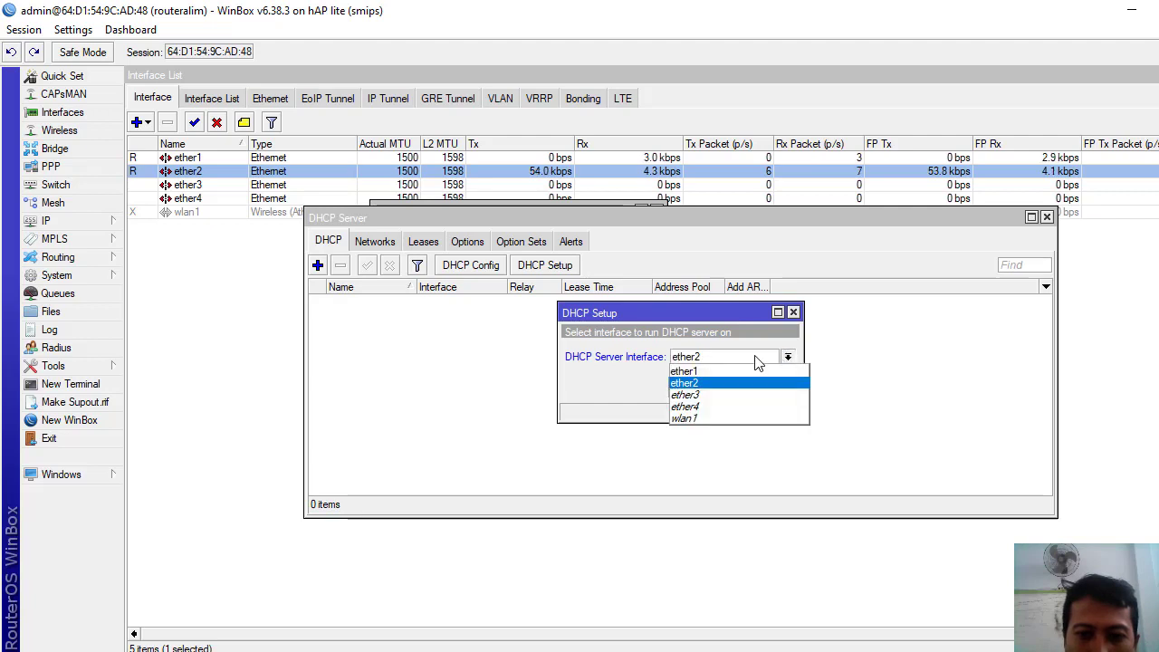
pyautogui.click(724, 379)
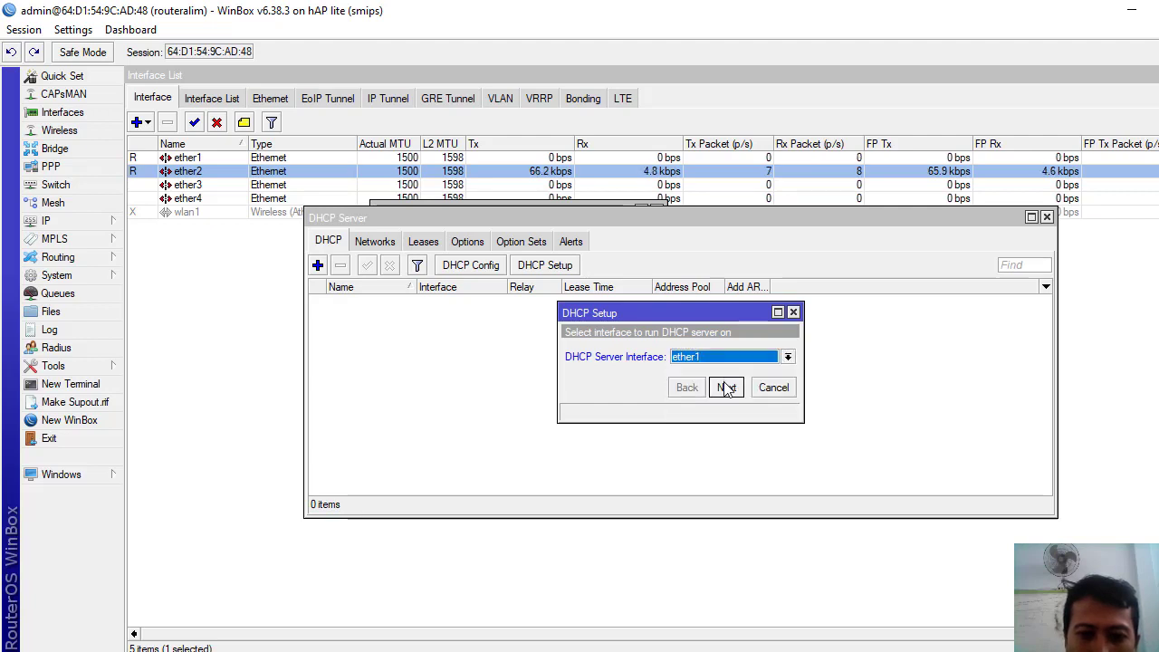
pyautogui.click(726, 388)
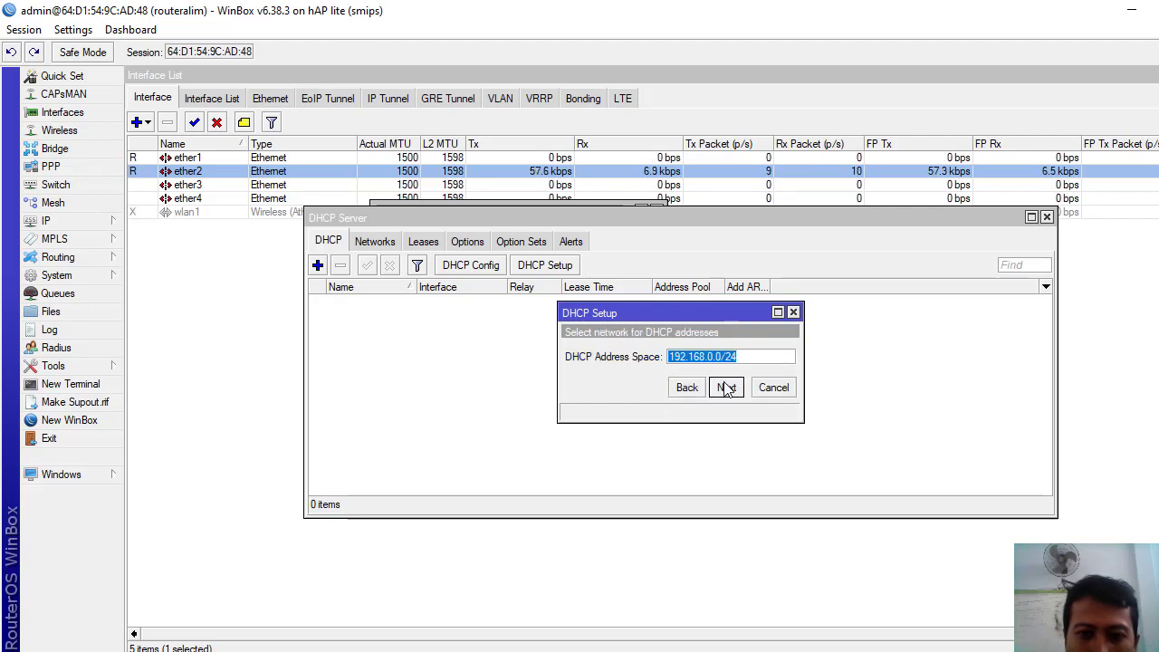
pyautogui.click(726, 387)
pyautogui.click(726, 388)
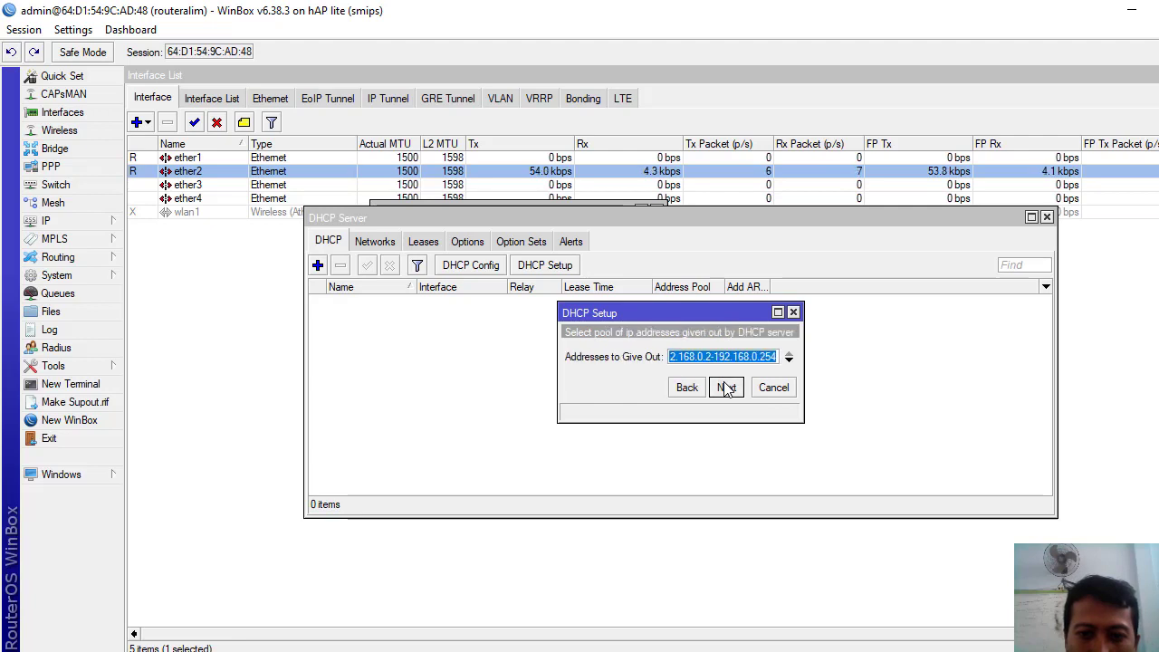
# - End the pool at 192.168.0.100, keep DNS 192.168.0.1 and 10-minute leases, and finish
pyautogui.click(763, 358)
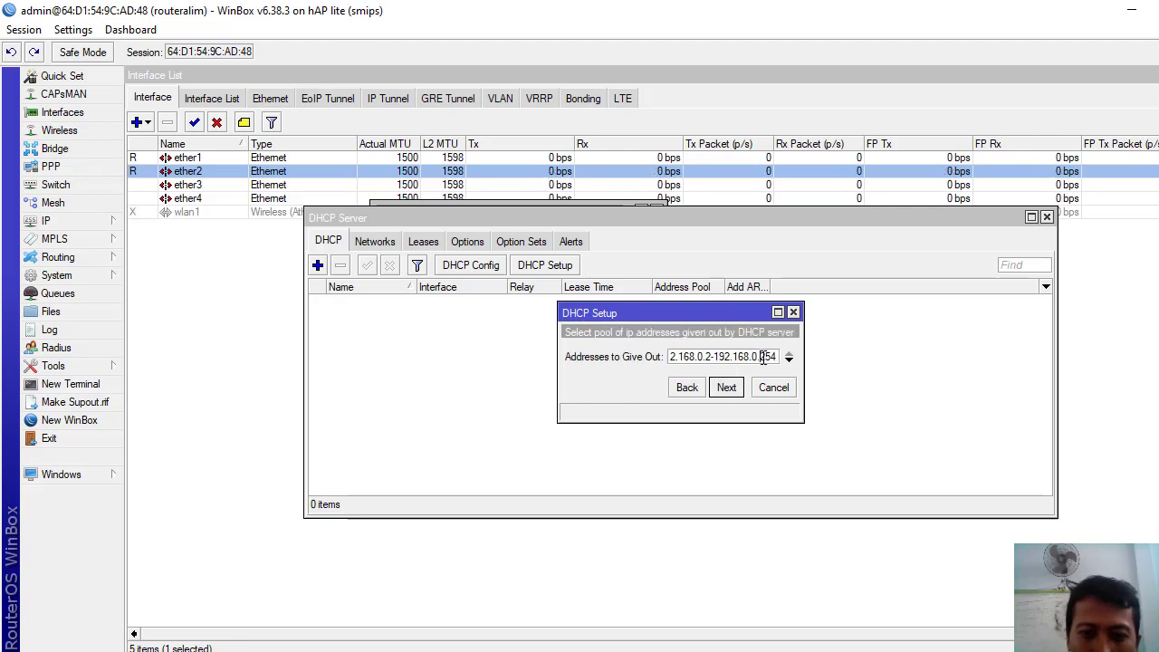
pyautogui.press('BackSpace')
pyautogui.press('BackSpace')
pyautogui.press('BackSpace')
pyautogui.write('1')
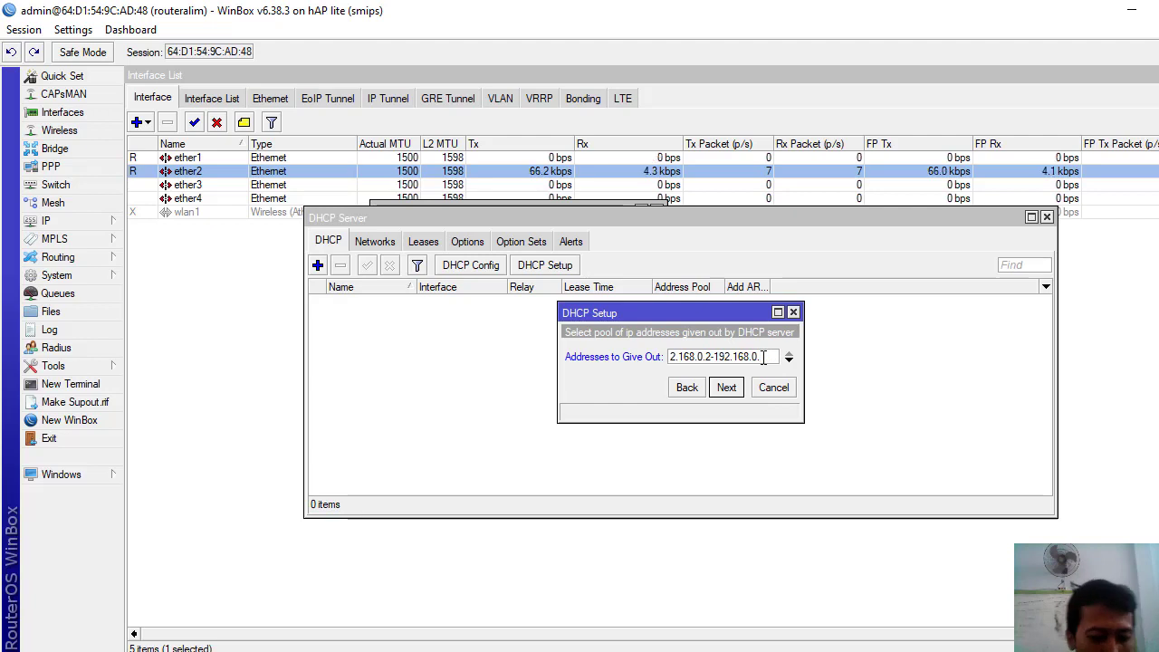
pyautogui.write('00')
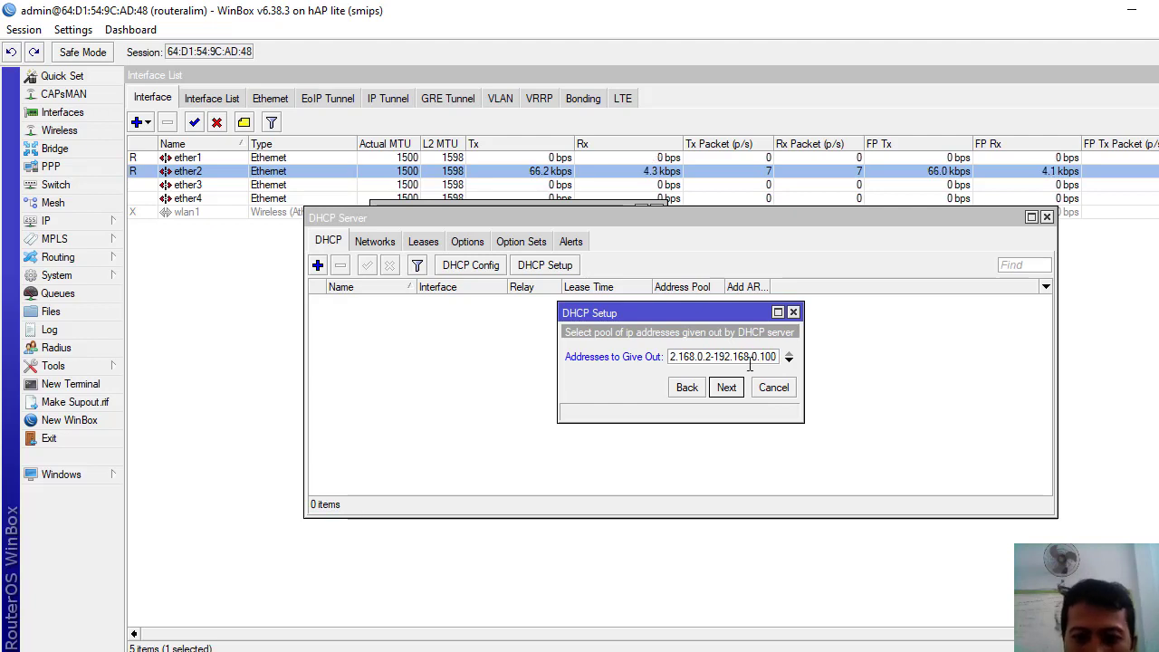
pyautogui.click(726, 388)
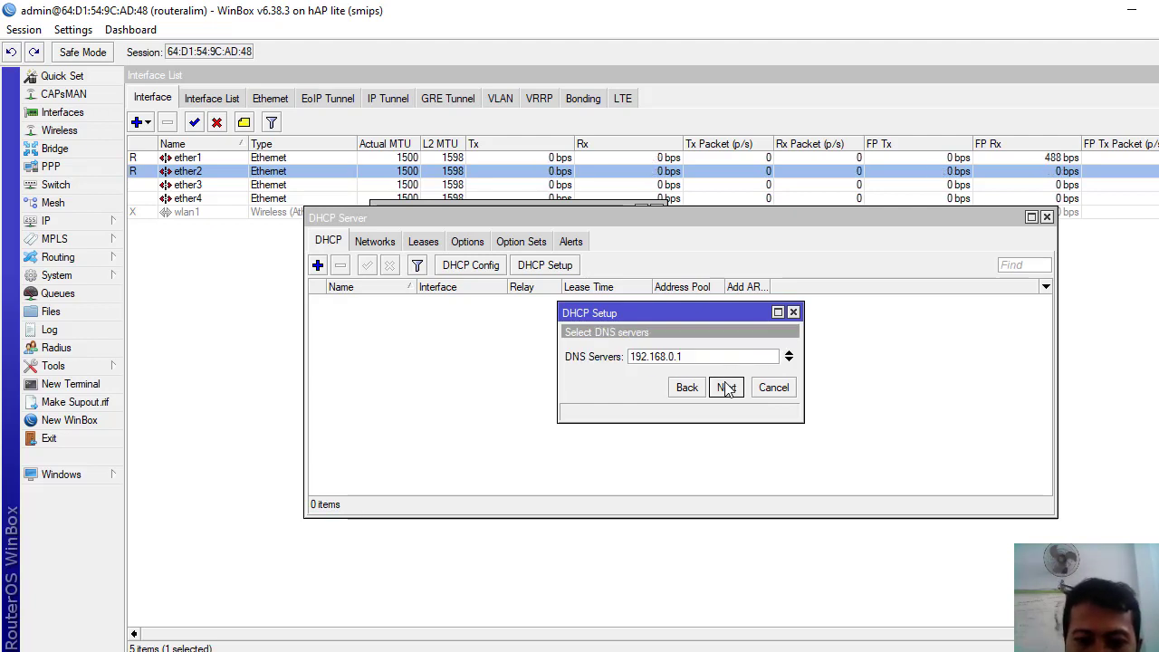
pyautogui.click(727, 388)
pyautogui.click(727, 387)
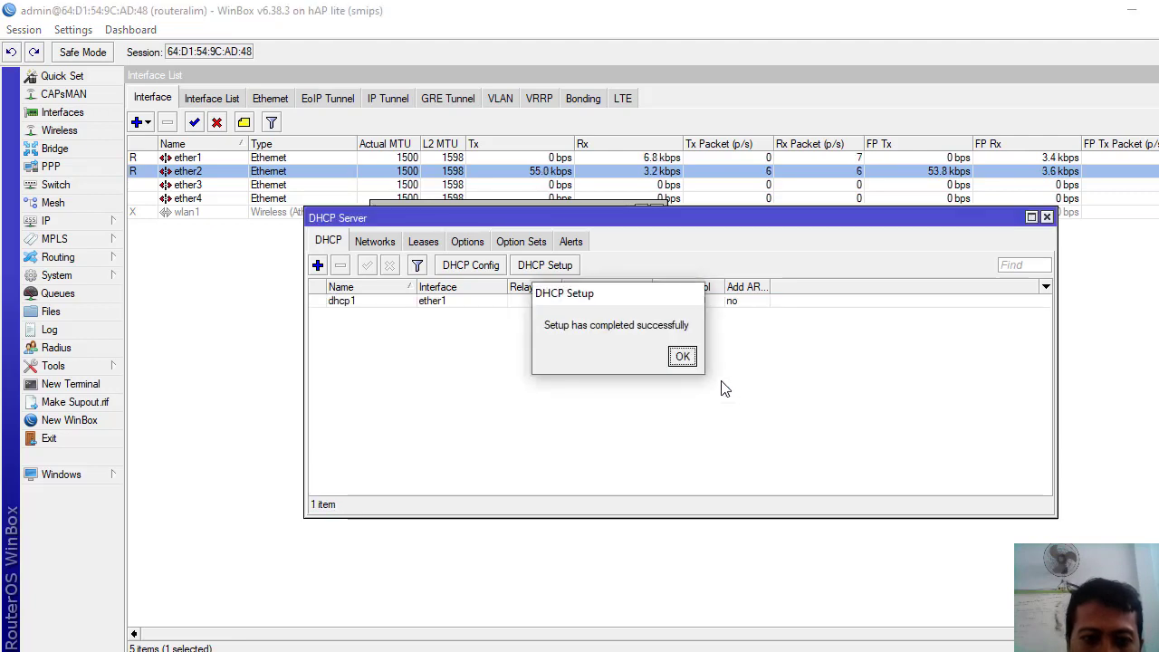
pyautogui.click(683, 357)
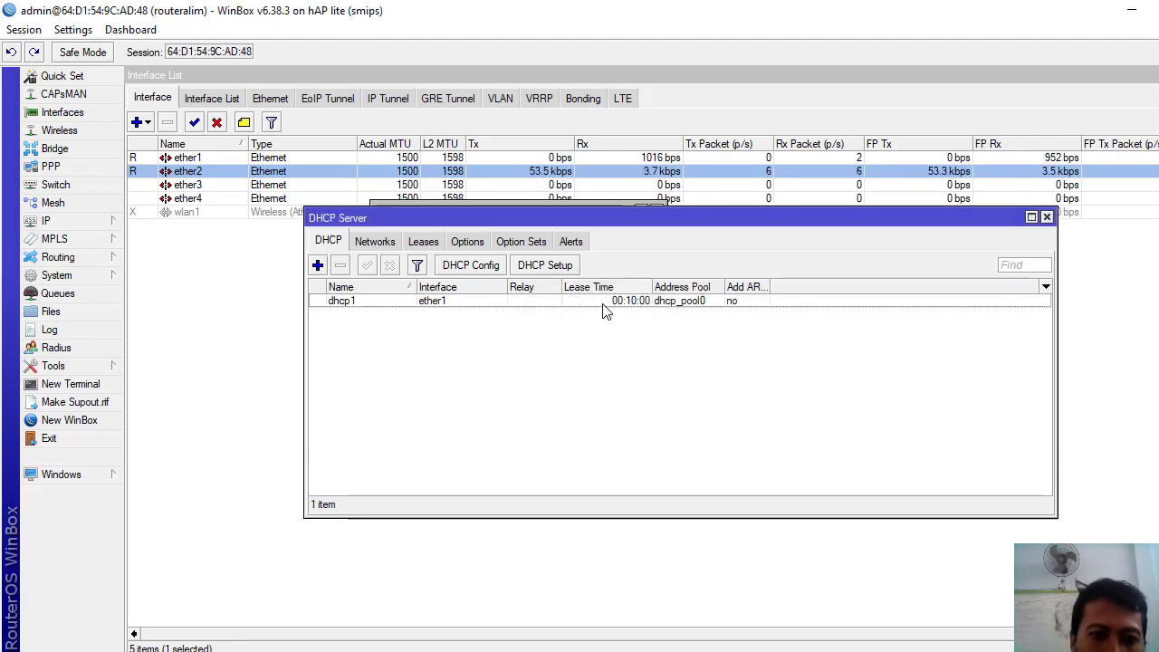
# - Run DHCP Setup on ether2, accepting 192.168.10.0/24 and gateway 192.168.10.1
pyautogui.click(541, 267)
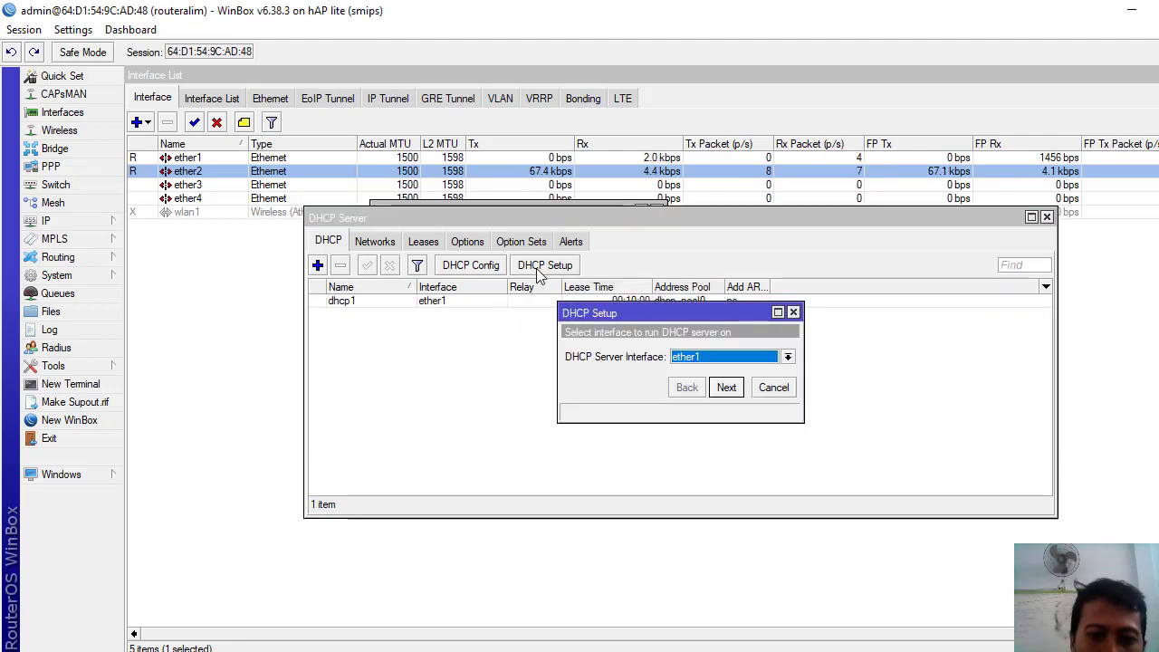
pyautogui.click(787, 357)
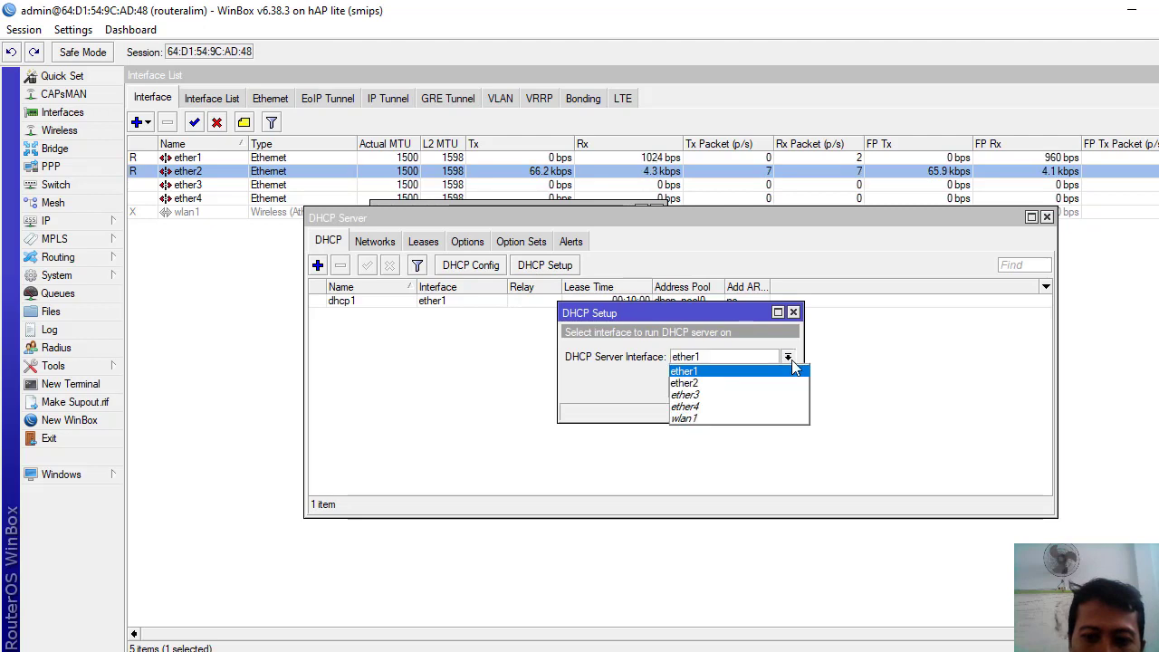
pyautogui.click(704, 384)
pyautogui.click(727, 387)
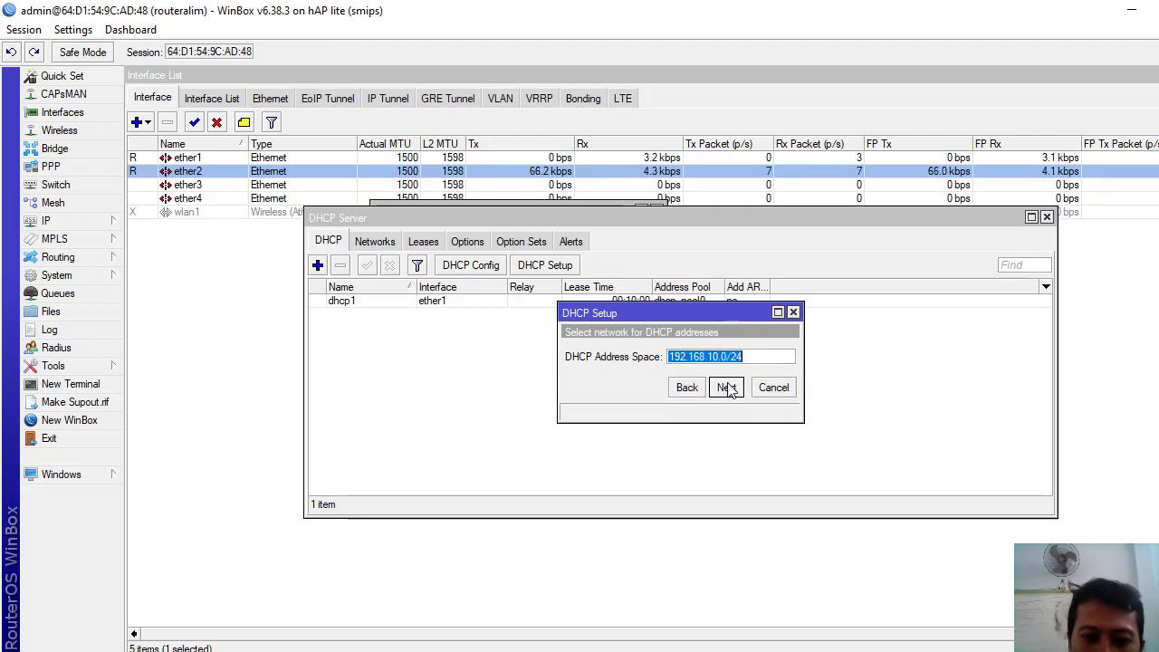
pyautogui.click(727, 388)
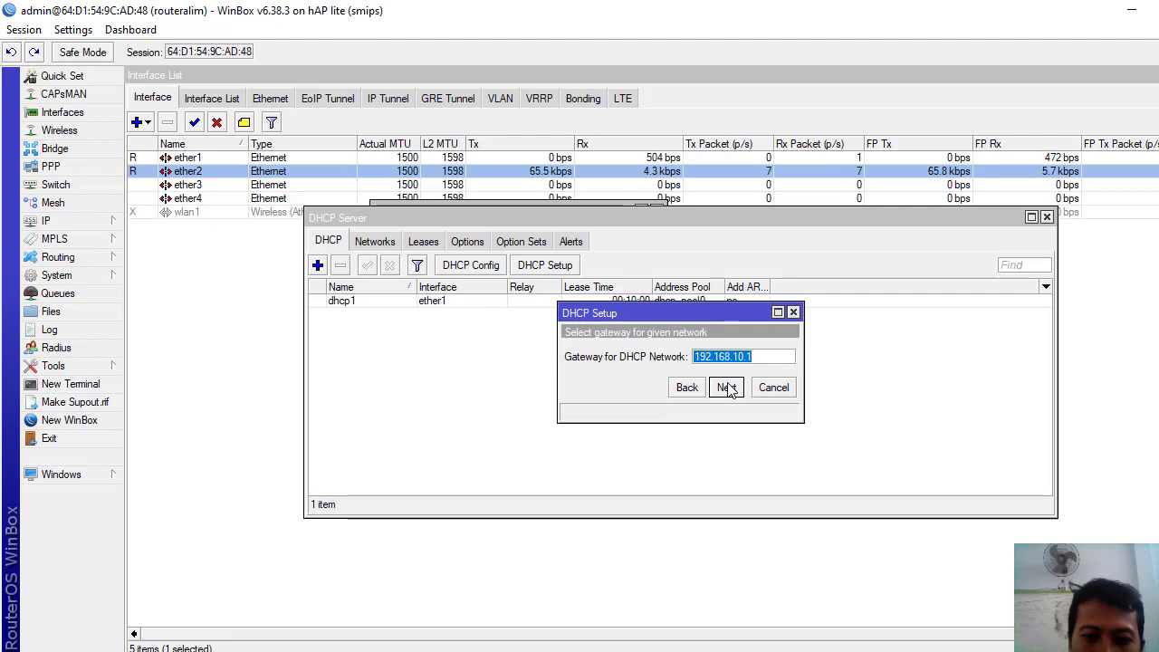
pyautogui.click(727, 388)
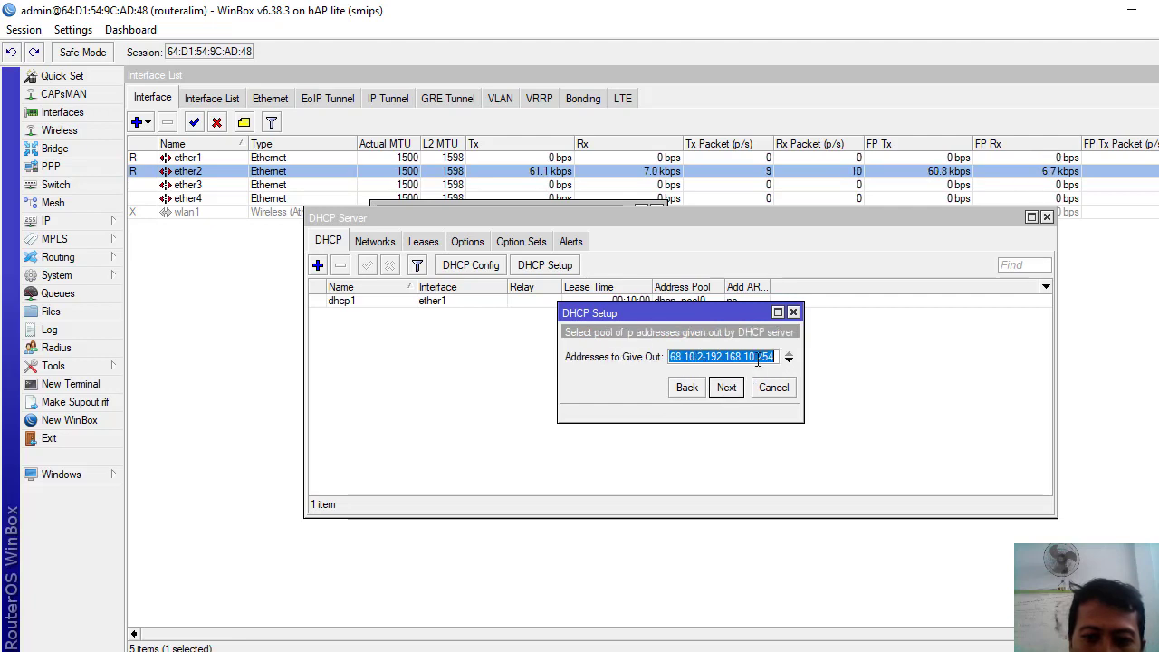
# - End the address range at 192.168.10.100 and accept the DNS and lease defaults
pyautogui.click(762, 357)
pyautogui.press('BackSpace')
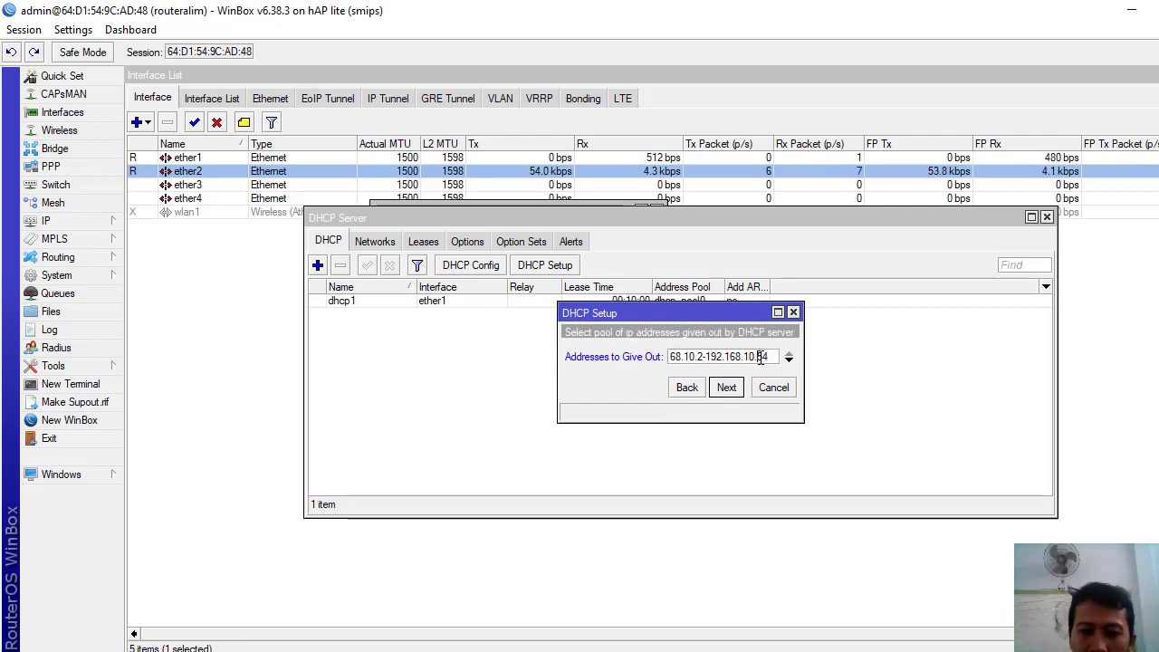
pyautogui.write('100')
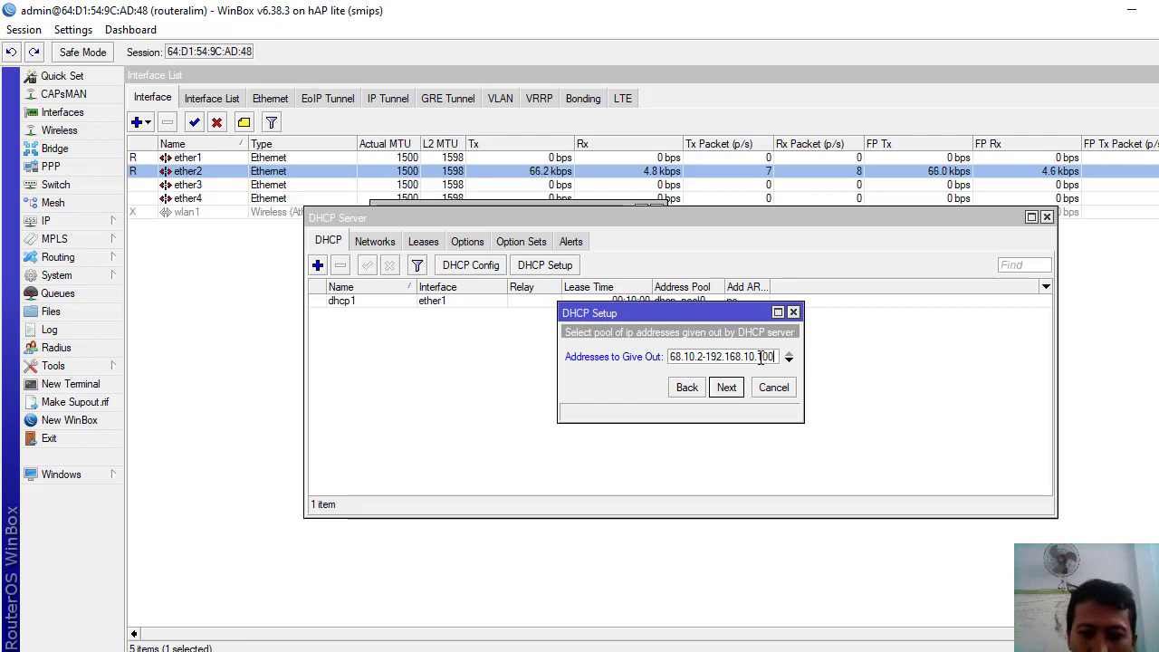
pyautogui.click(727, 391)
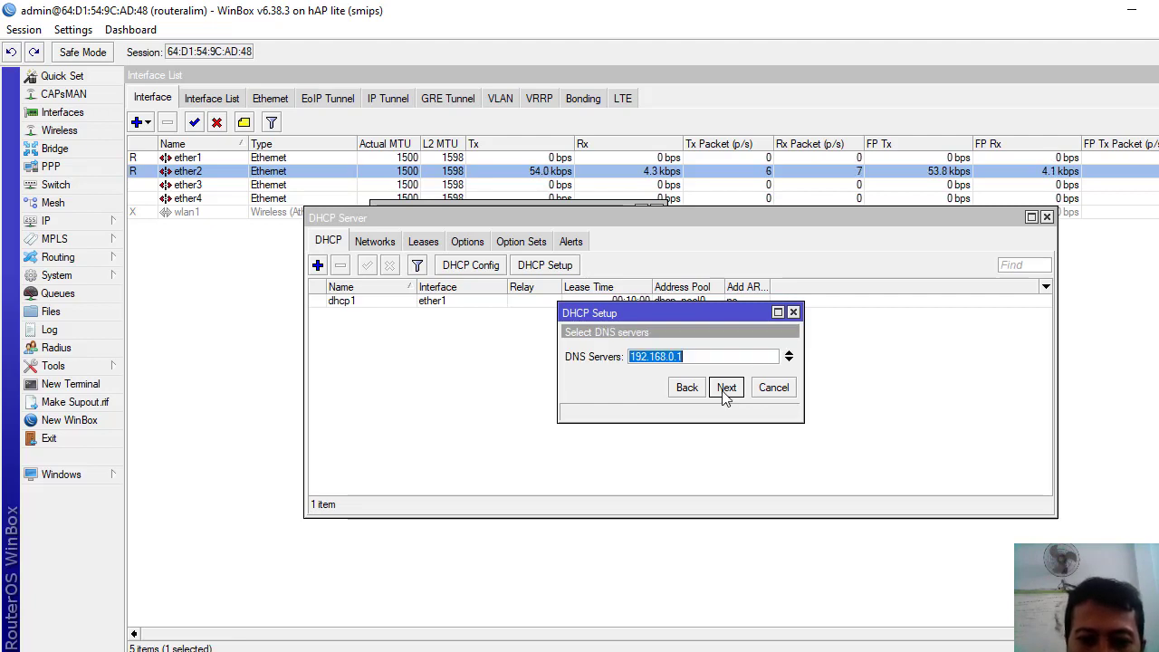
pyautogui.click(725, 389)
pyautogui.click(725, 388)
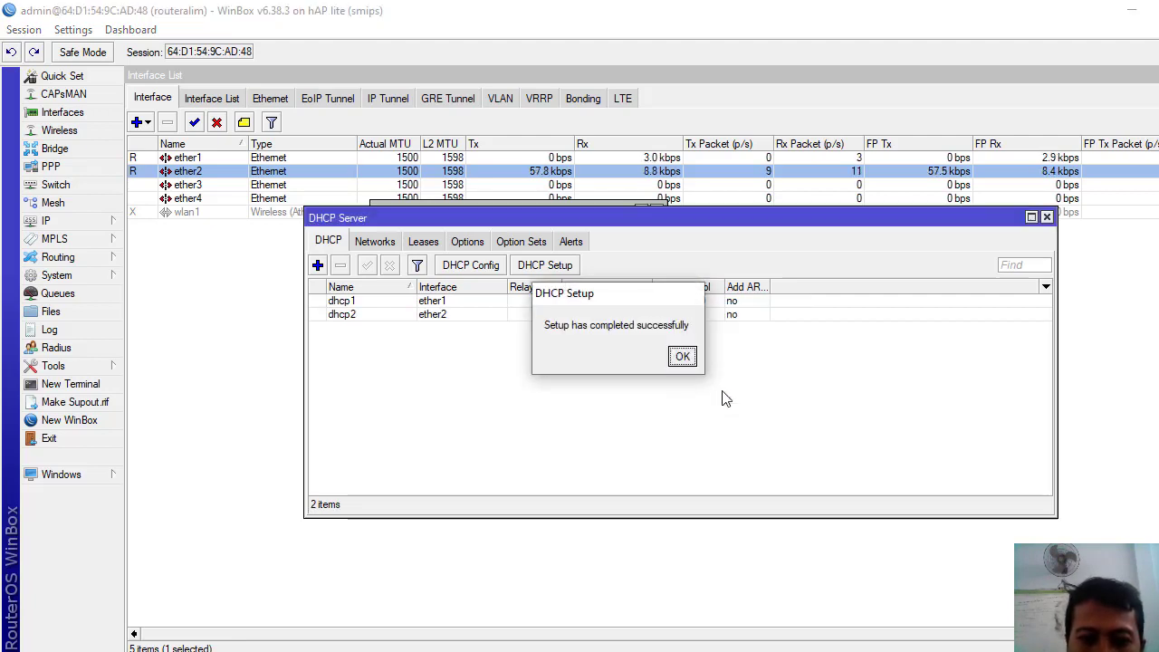
# - Launch DHCP Setup on wlan1, accepting the 192.168.200.0/24 address space and its gateway
pyautogui.click(682, 356)
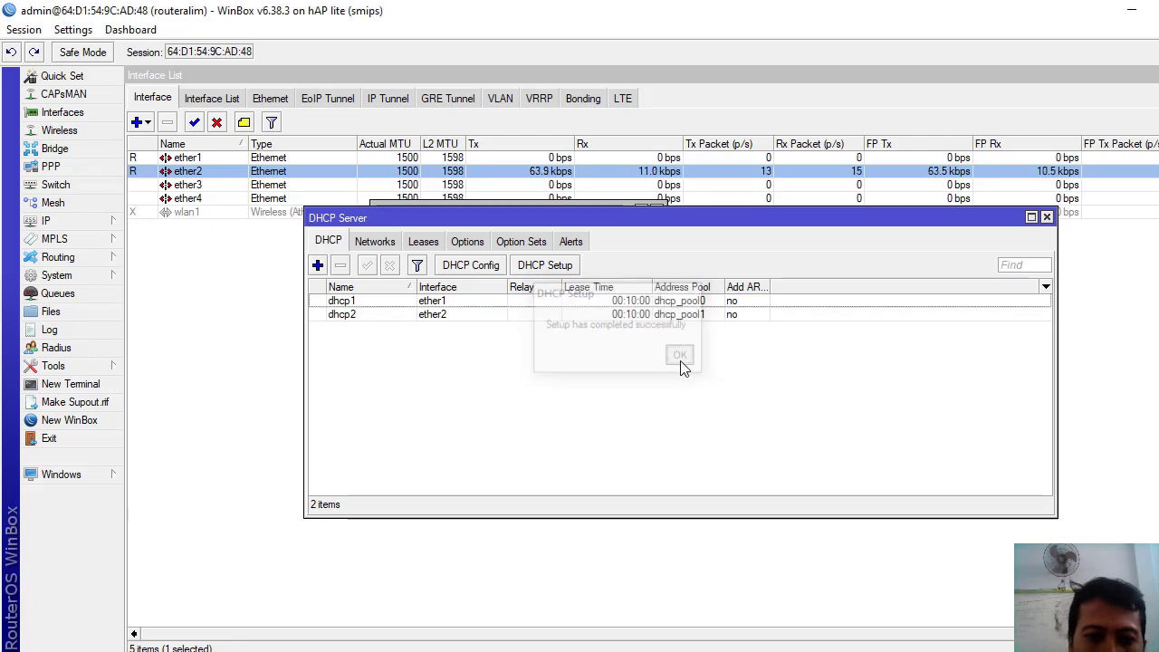
pyautogui.click(541, 266)
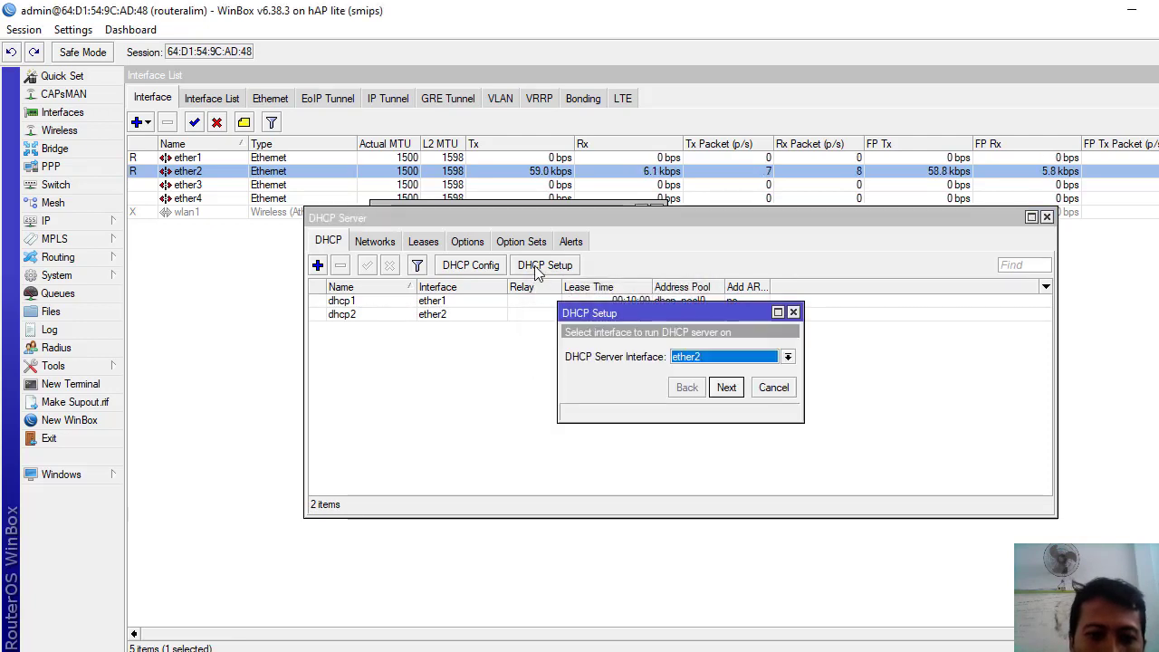
pyautogui.click(788, 356)
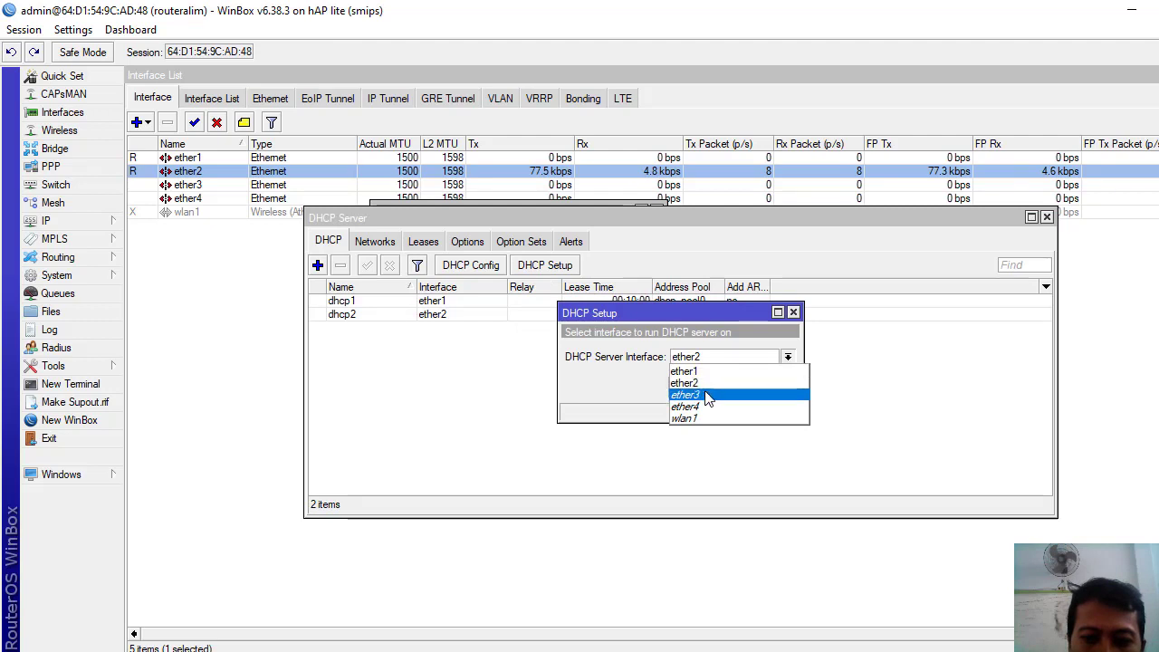
pyautogui.click(690, 418)
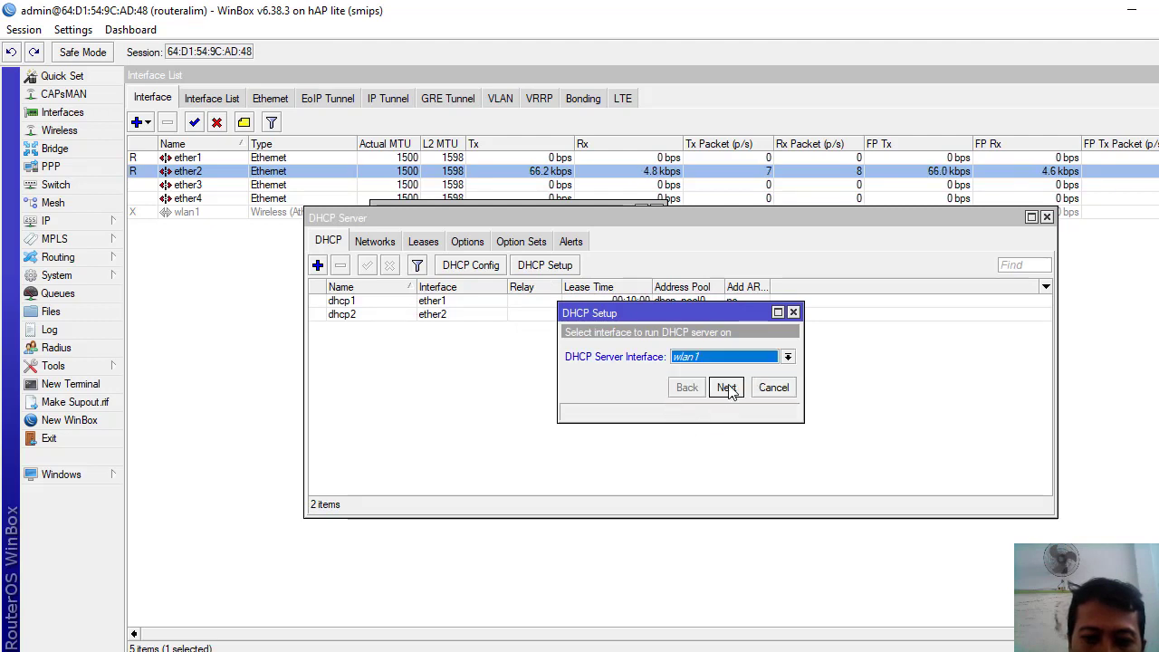
pyautogui.click(728, 388)
pyautogui.click(729, 388)
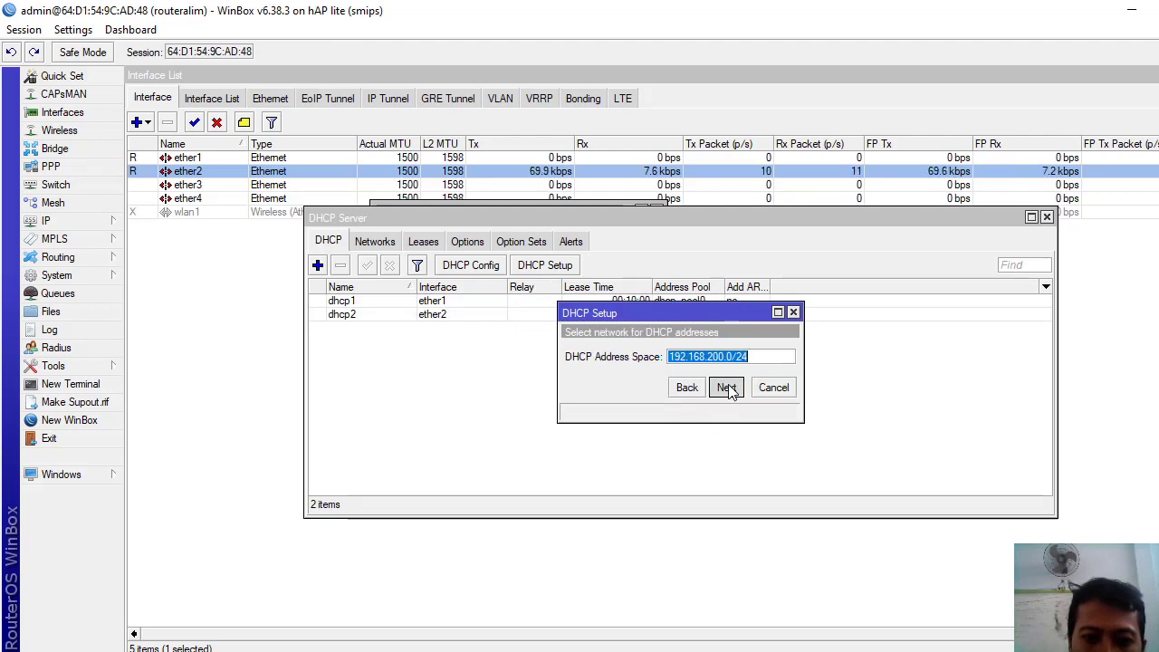
pyautogui.click(729, 389)
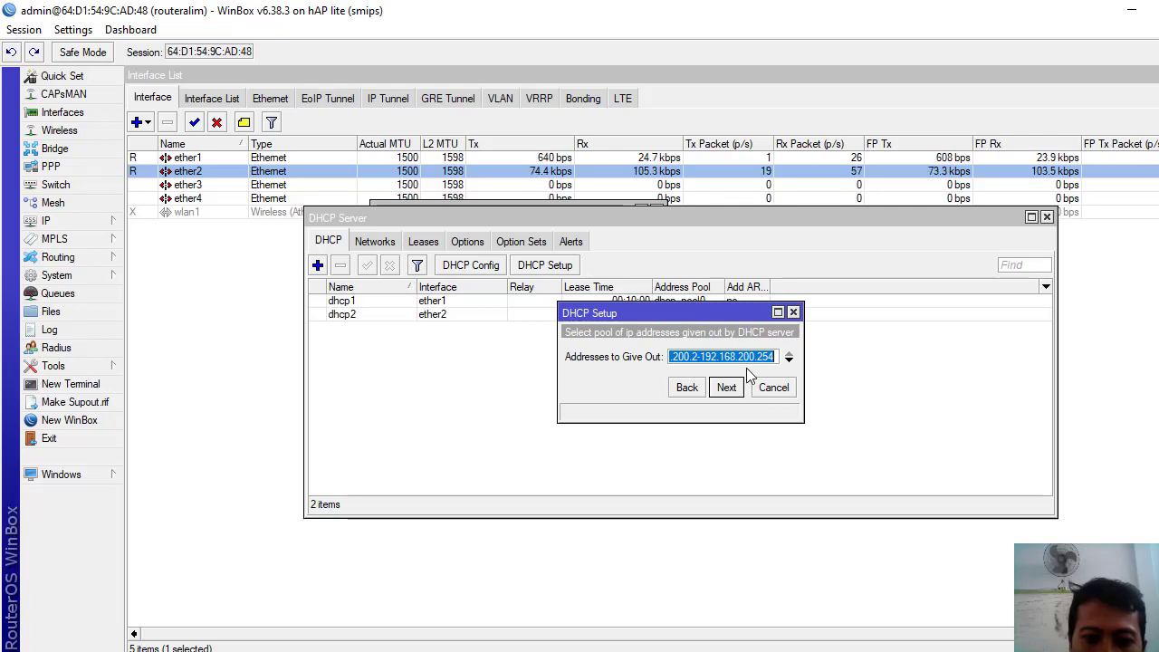
# - End the range at 192.168.200.100, accept DNS and lease defaults, and confirm completion
pyautogui.click(760, 356)
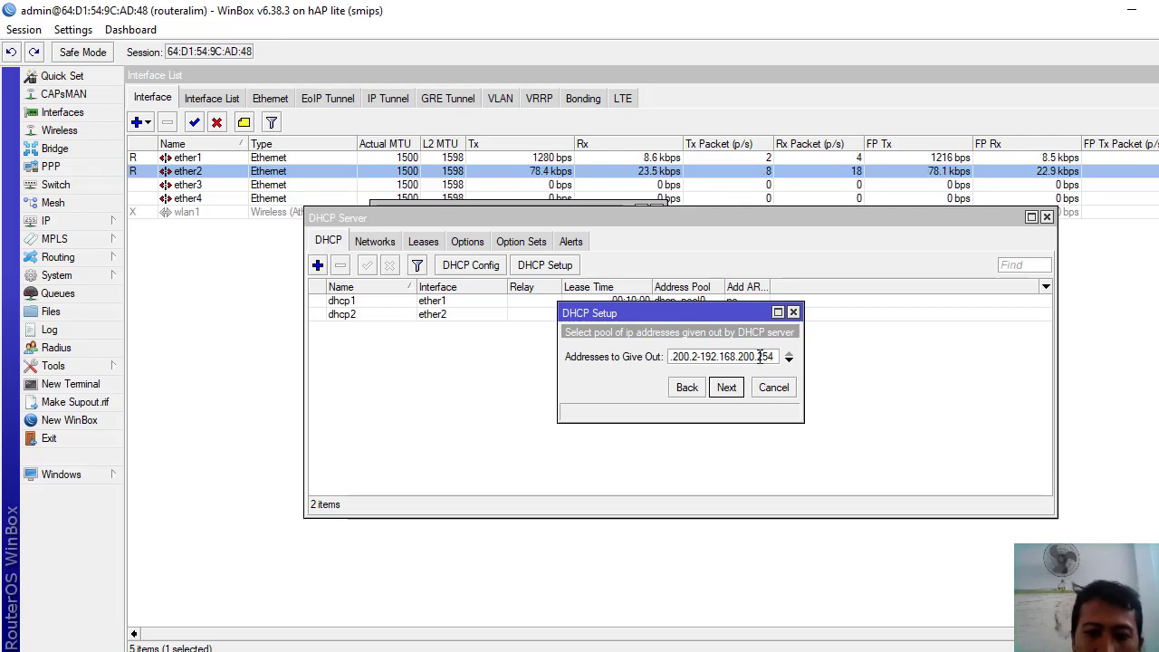
pyautogui.press('BackSpace')
pyautogui.press('BackSpace')
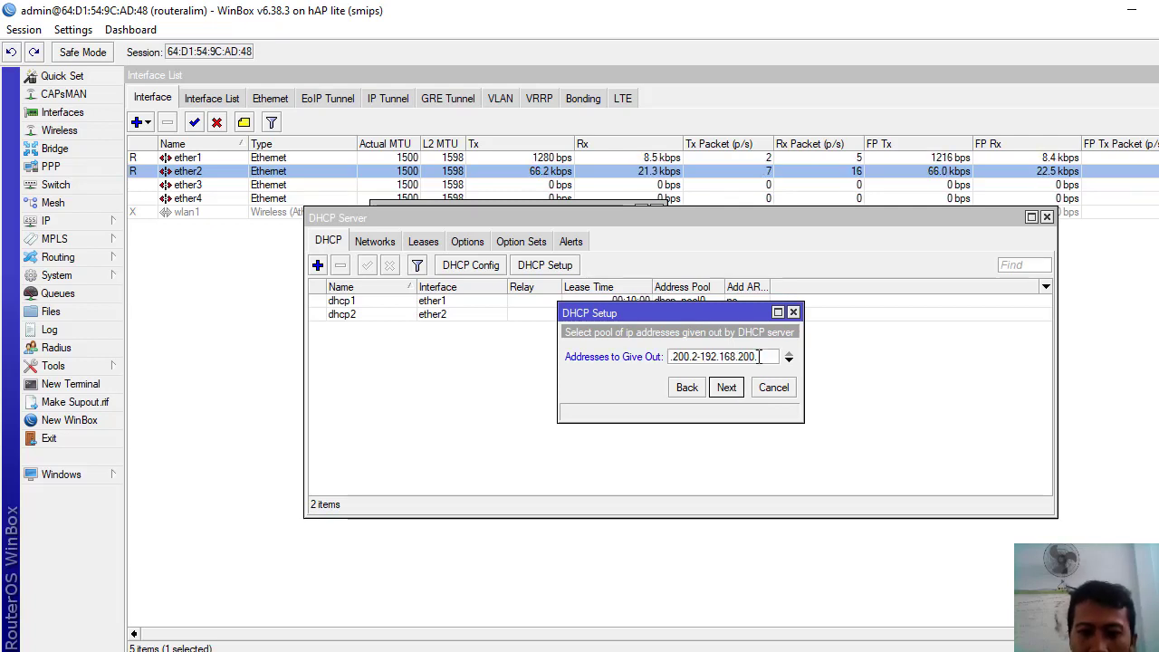
pyautogui.write('00')
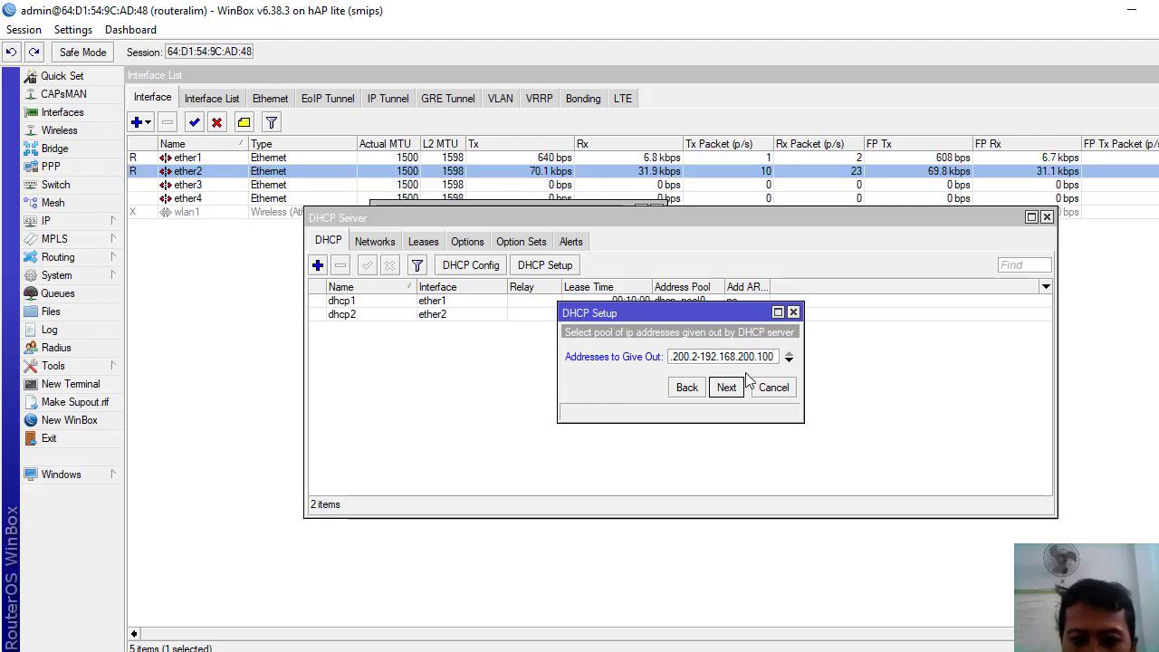
pyautogui.click(729, 387)
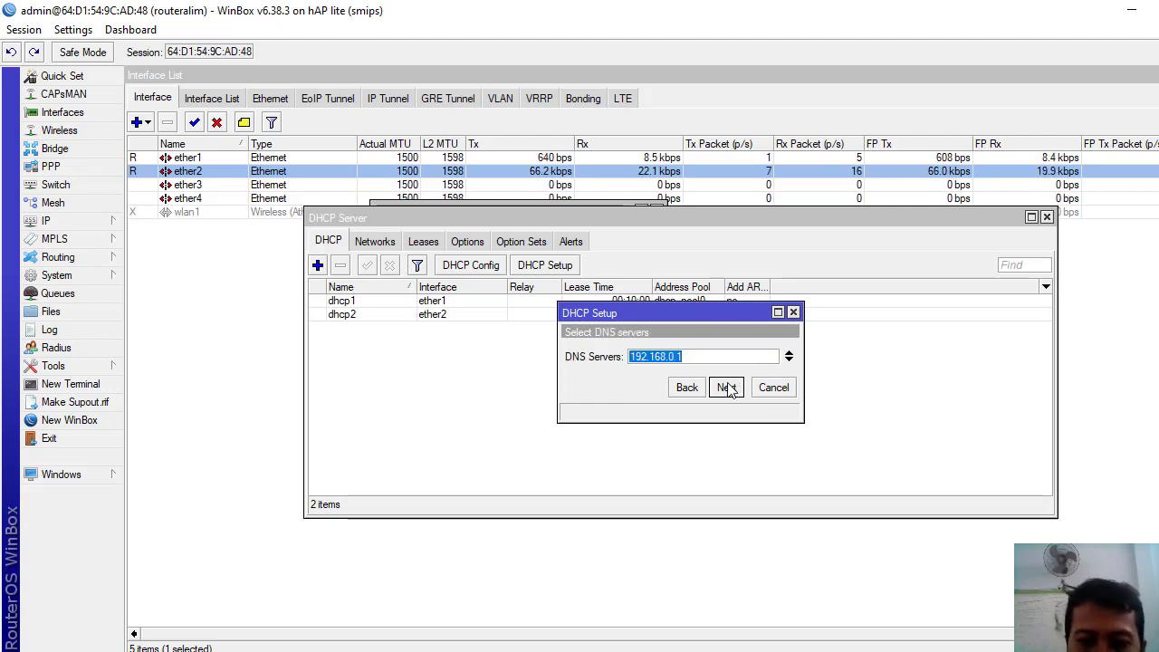
pyautogui.click(729, 388)
pyautogui.click(729, 387)
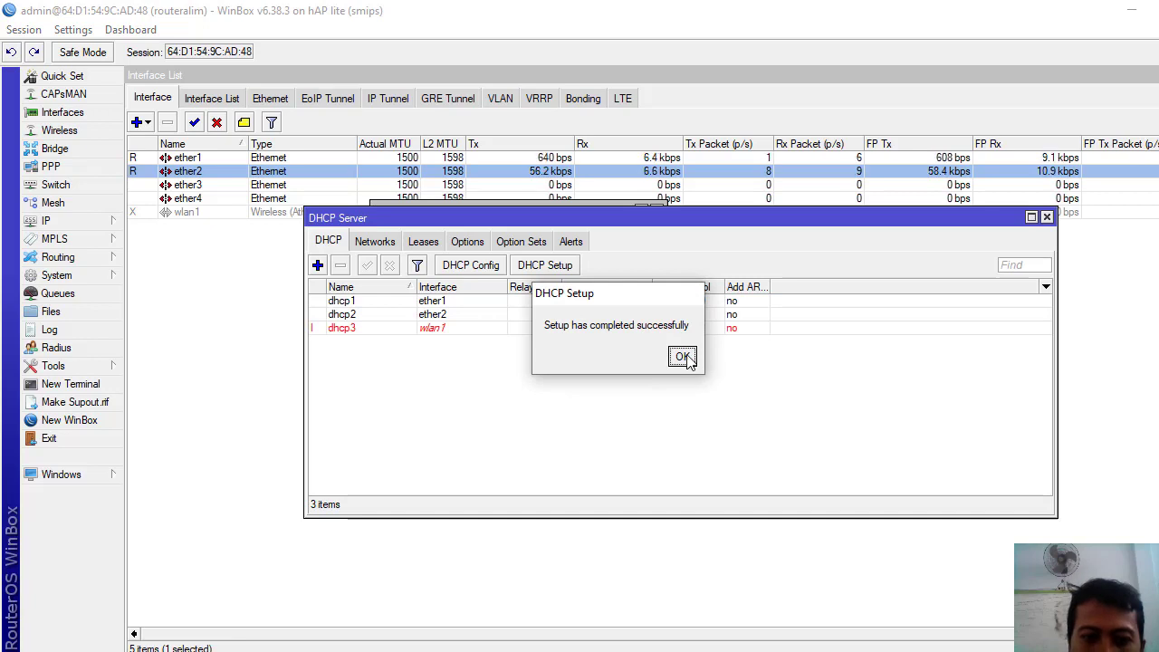
pyautogui.click(683, 358)
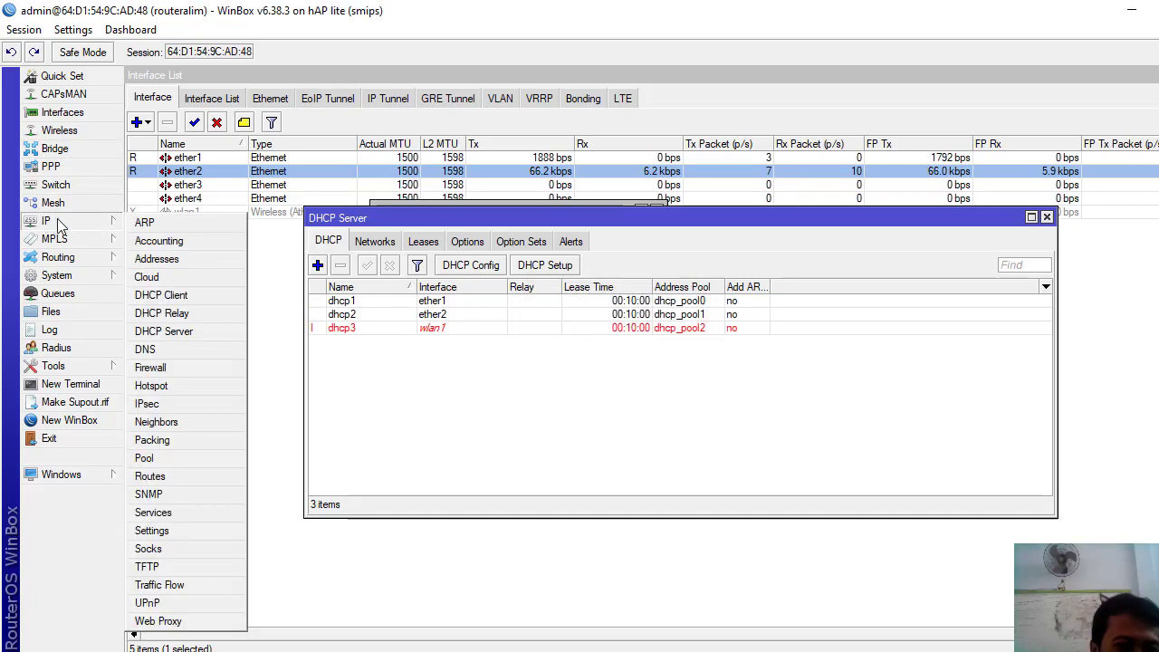
# - Begin Hotspot Setup on wlan1 with local address 192.168.200.1/24, default pool, no certificate or SMTP
pyautogui.moveTo(68, 229)
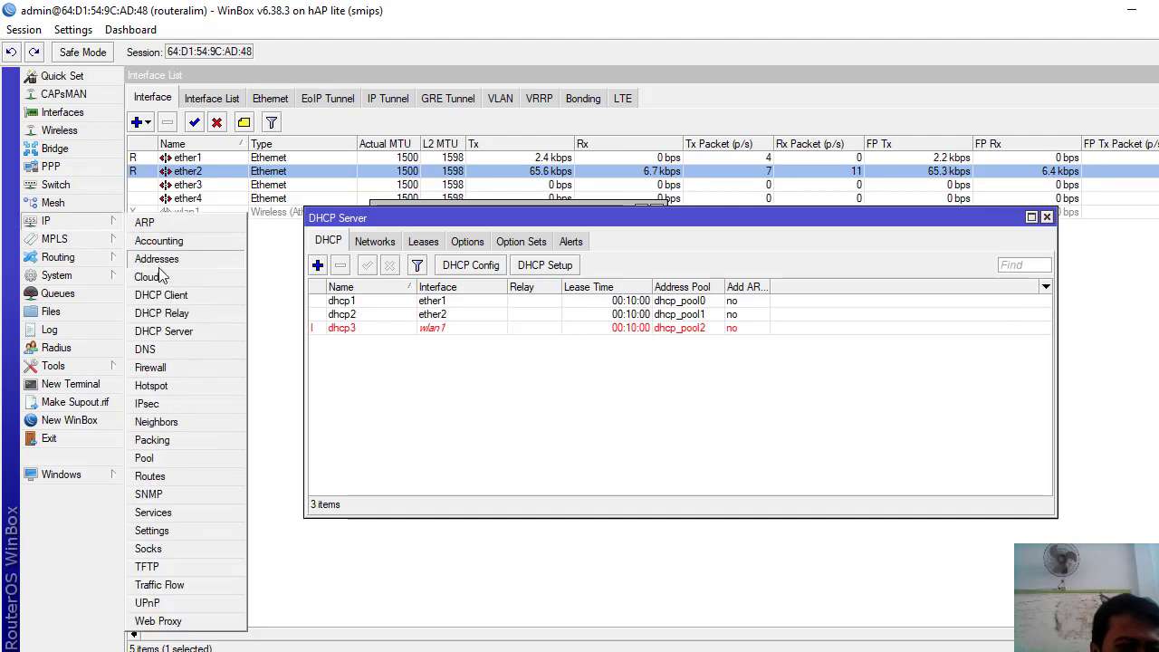
pyautogui.click(153, 384)
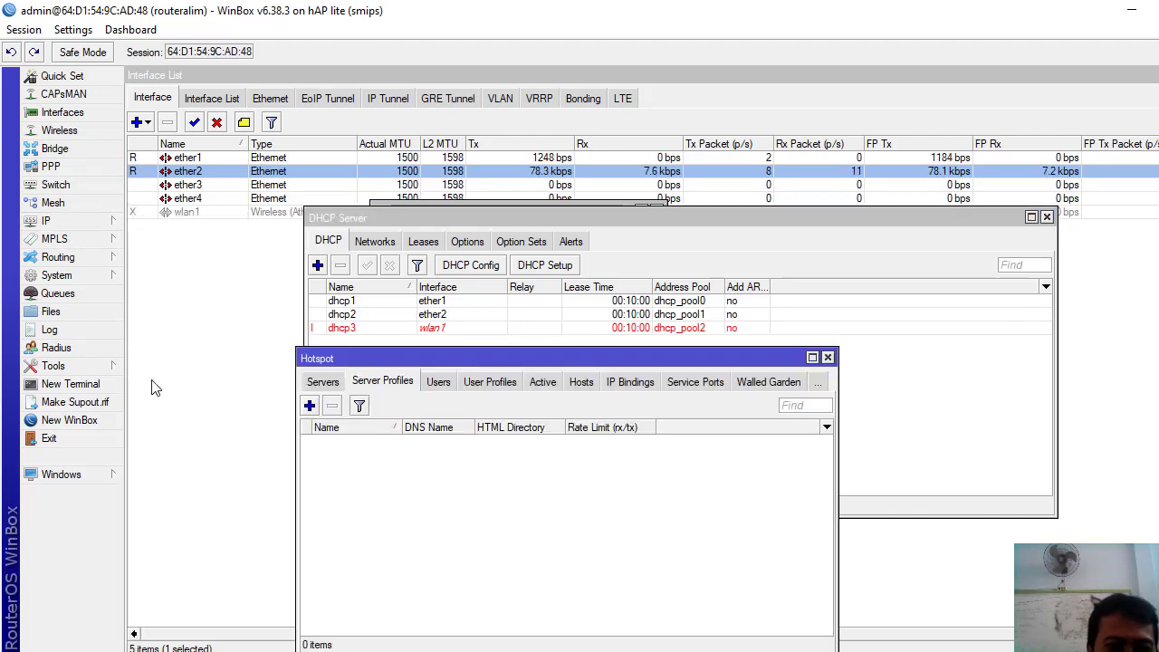
pyautogui.click(326, 381)
pyautogui.click(539, 405)
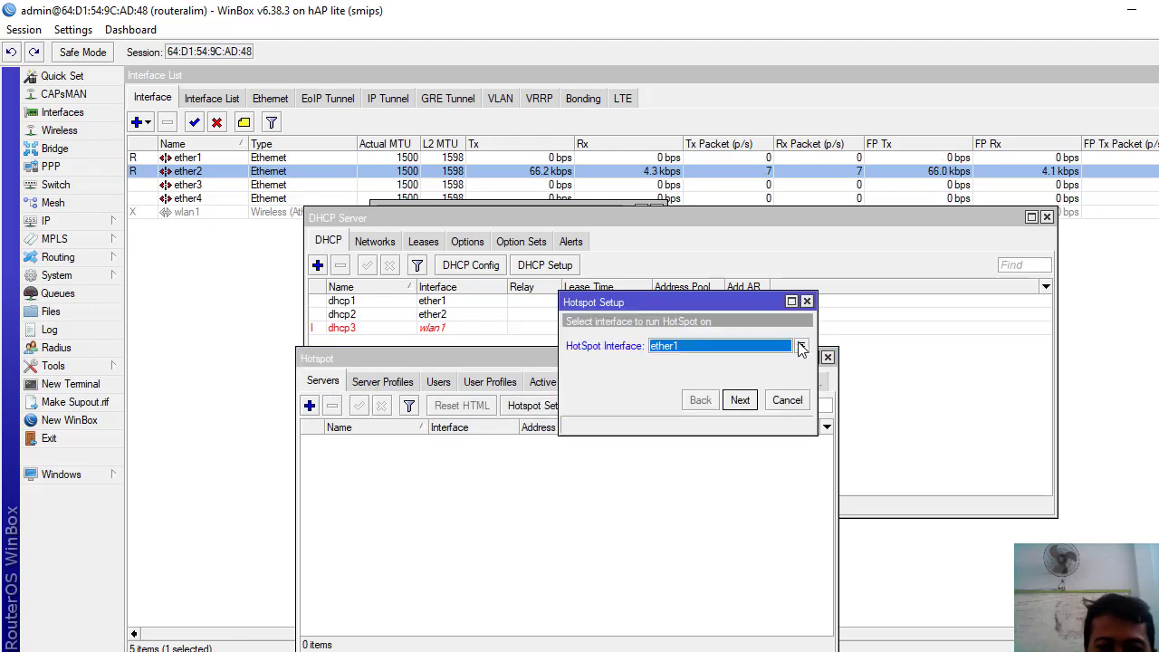
pyautogui.click(801, 349)
pyautogui.click(665, 406)
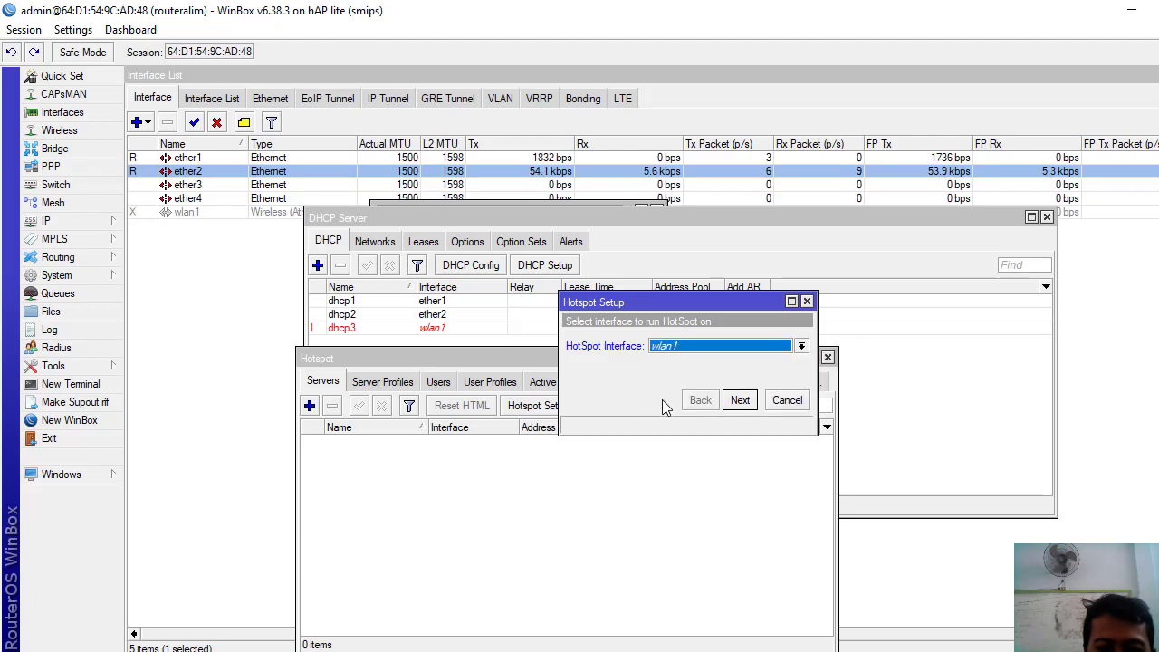
pyautogui.click(740, 400)
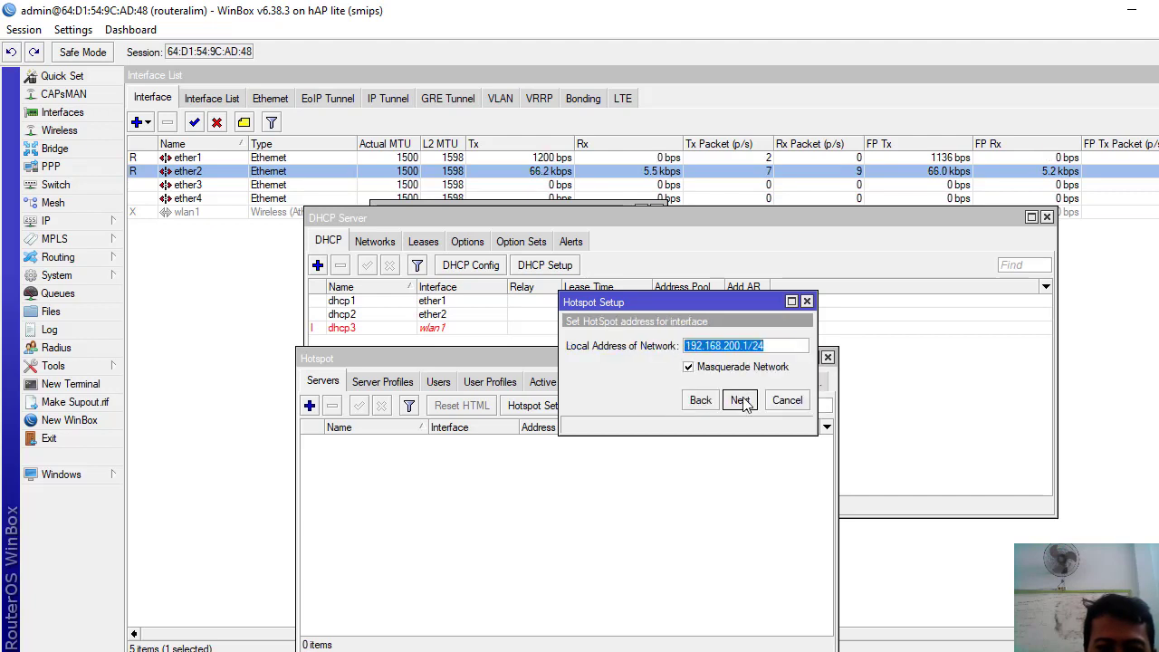
pyautogui.click(741, 400)
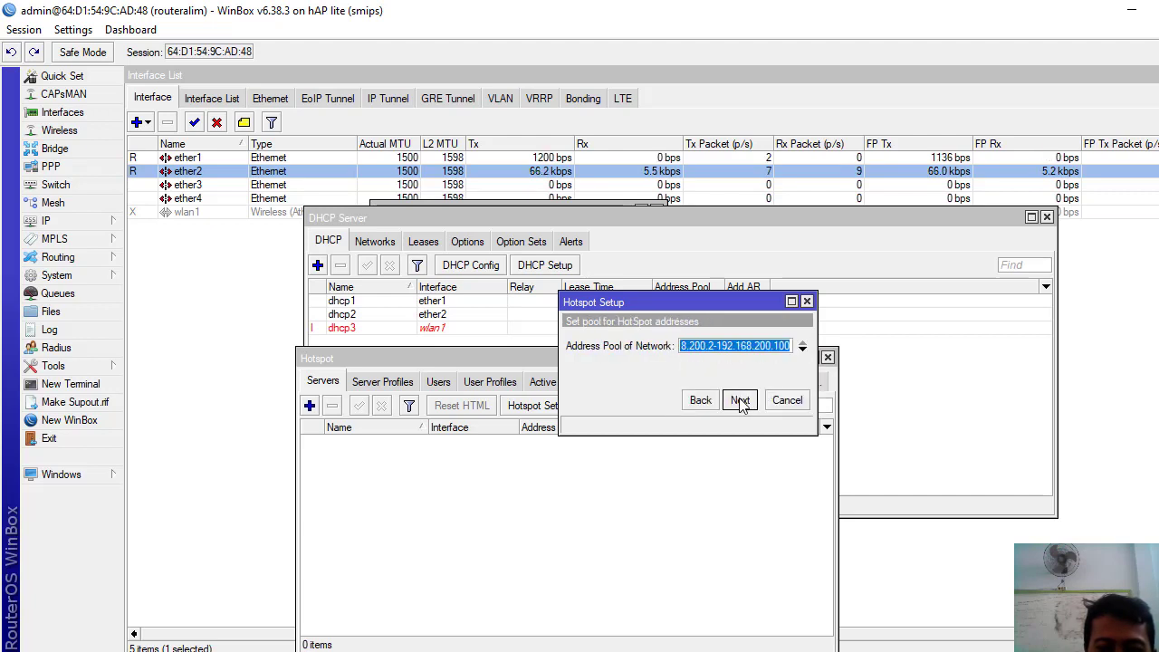
pyautogui.click(741, 401)
pyautogui.click(740, 400)
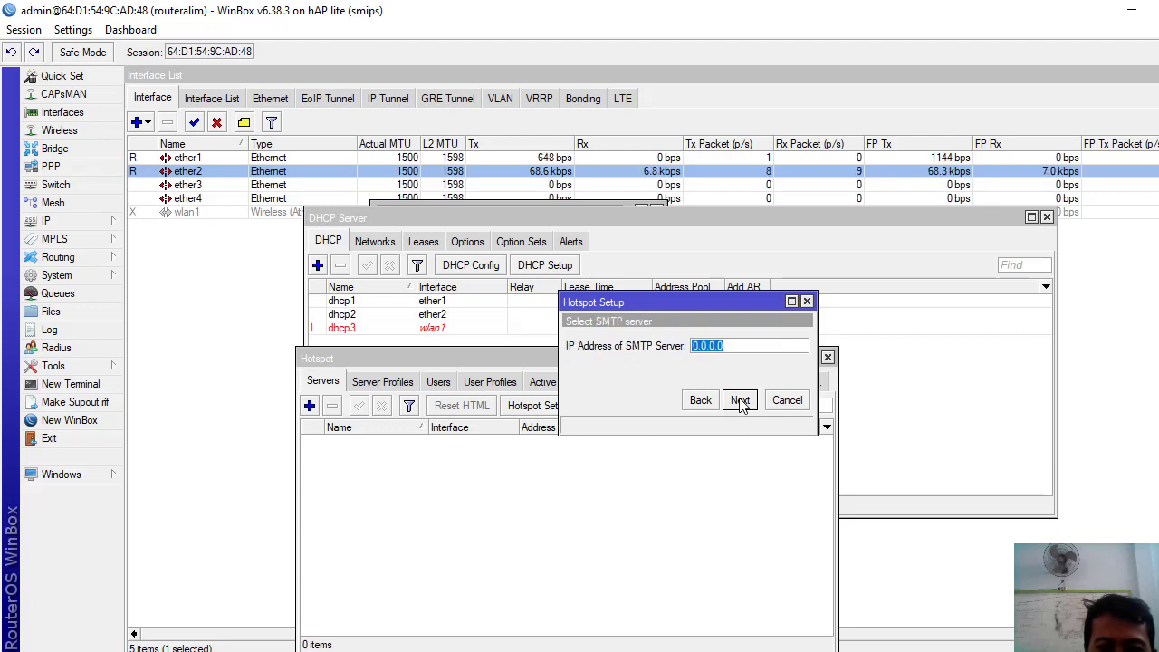
pyautogui.click(741, 400)
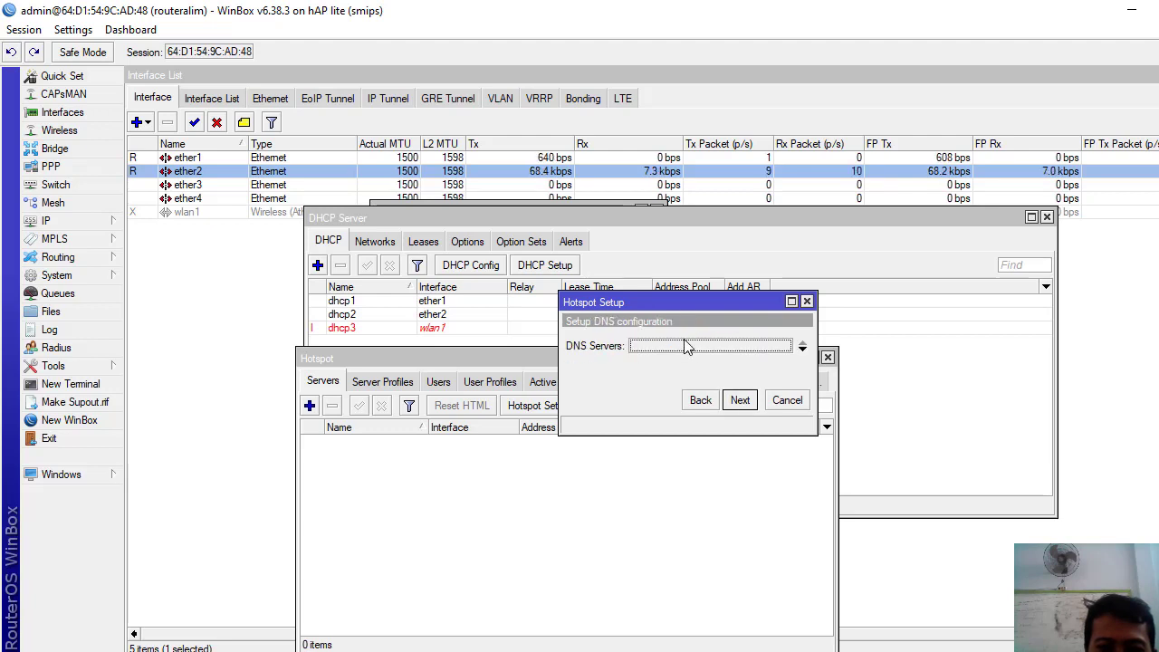
# - Set hotspot DNS servers 8.8.8.8 and 8.8.4.4 and DNS name siswa.tkj, then finish
pyautogui.write('8.')
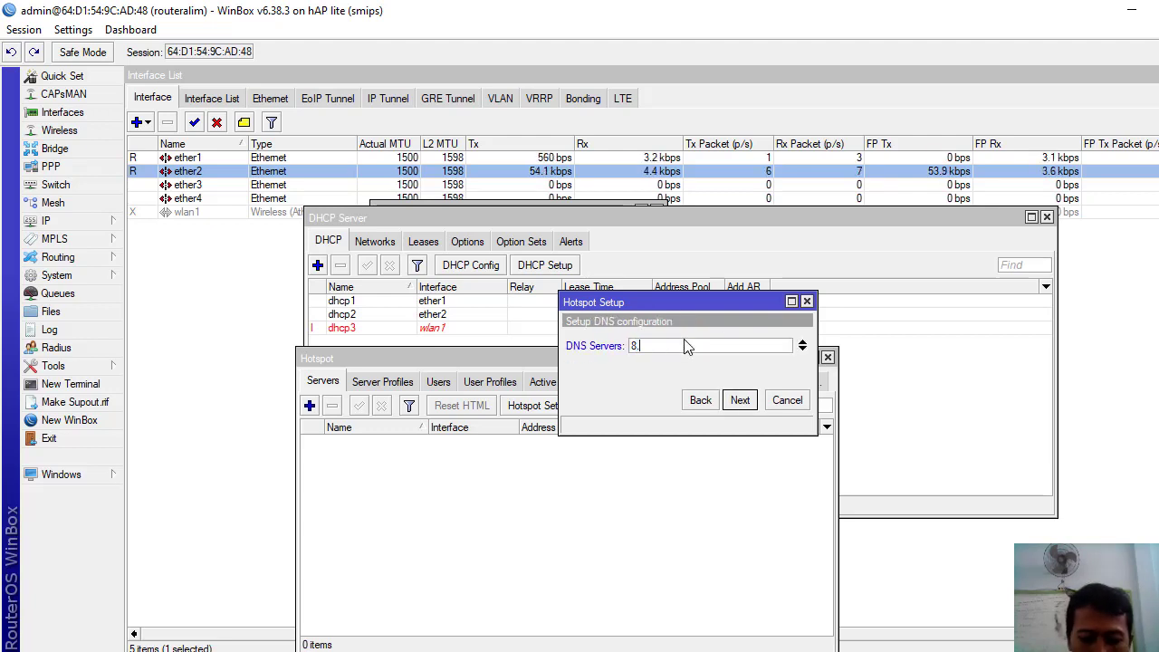
pyautogui.write('8.8.8')
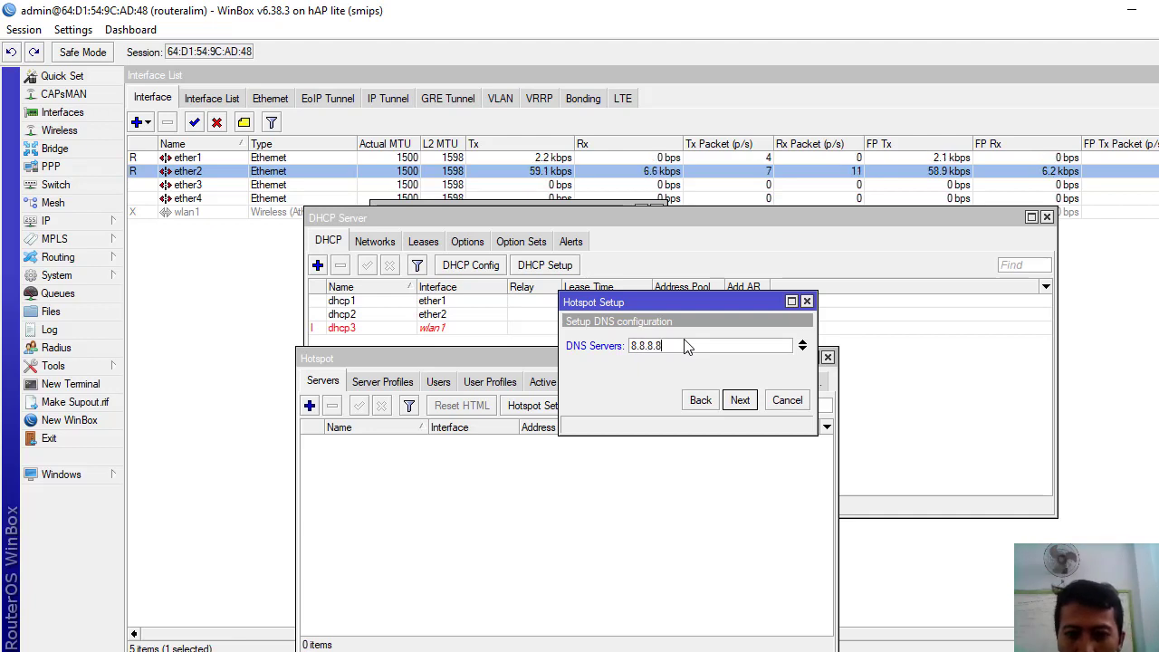
pyautogui.click(802, 351)
pyautogui.write('8.')
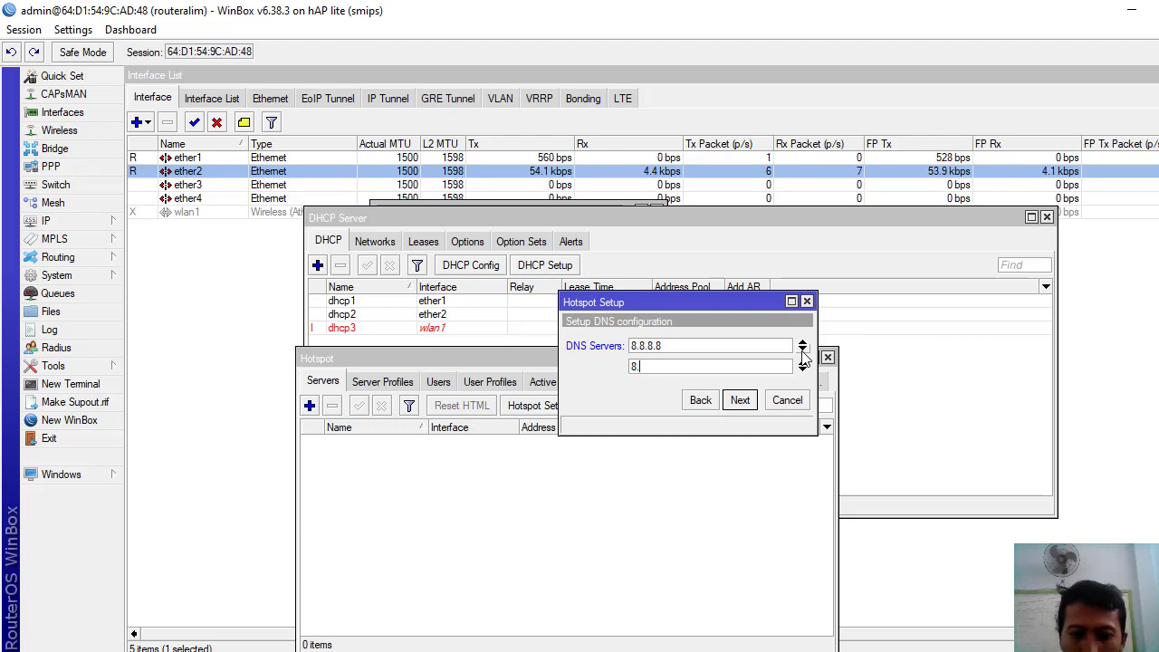
pyautogui.write('8.4.4')
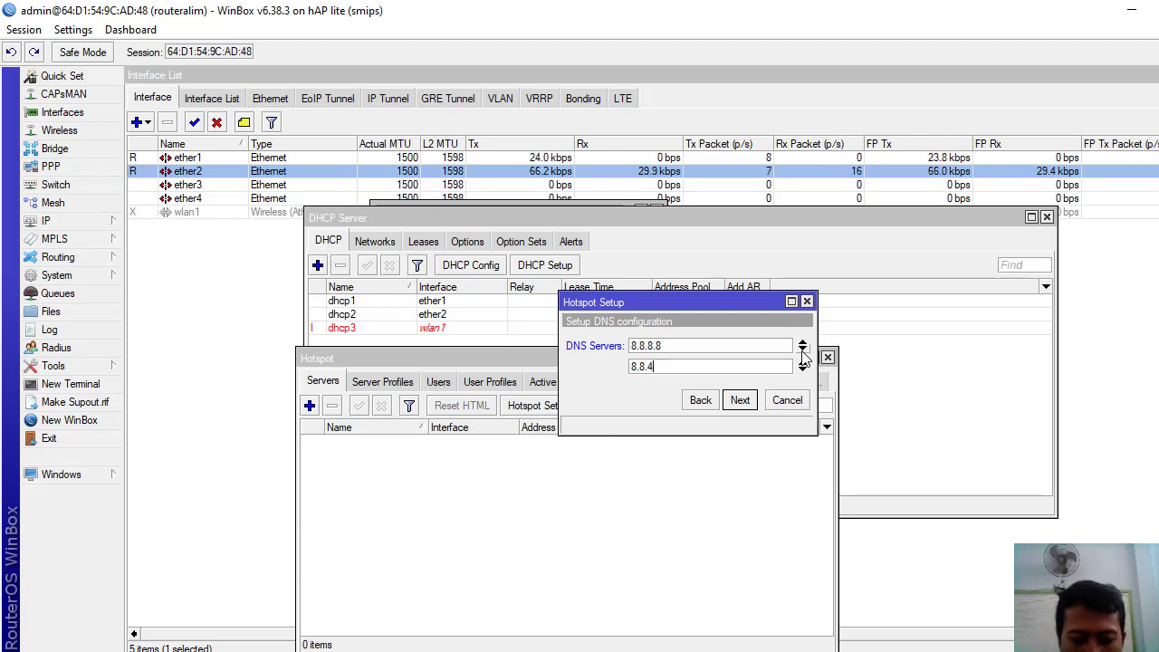
pyautogui.click(742, 400)
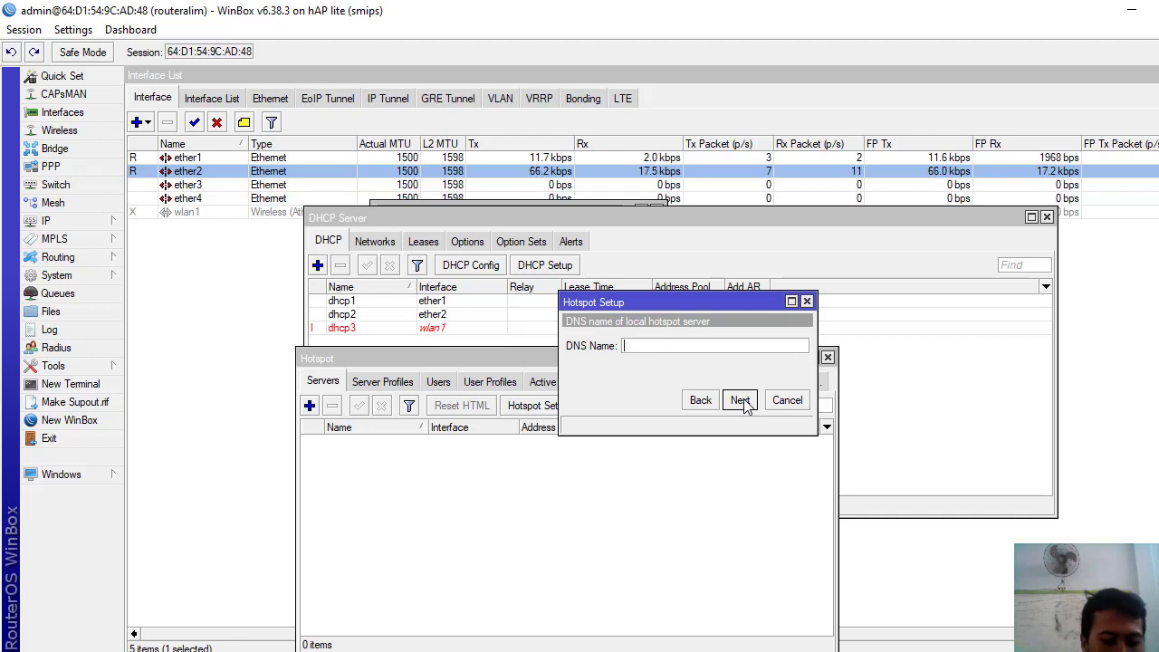
pyautogui.write('po')
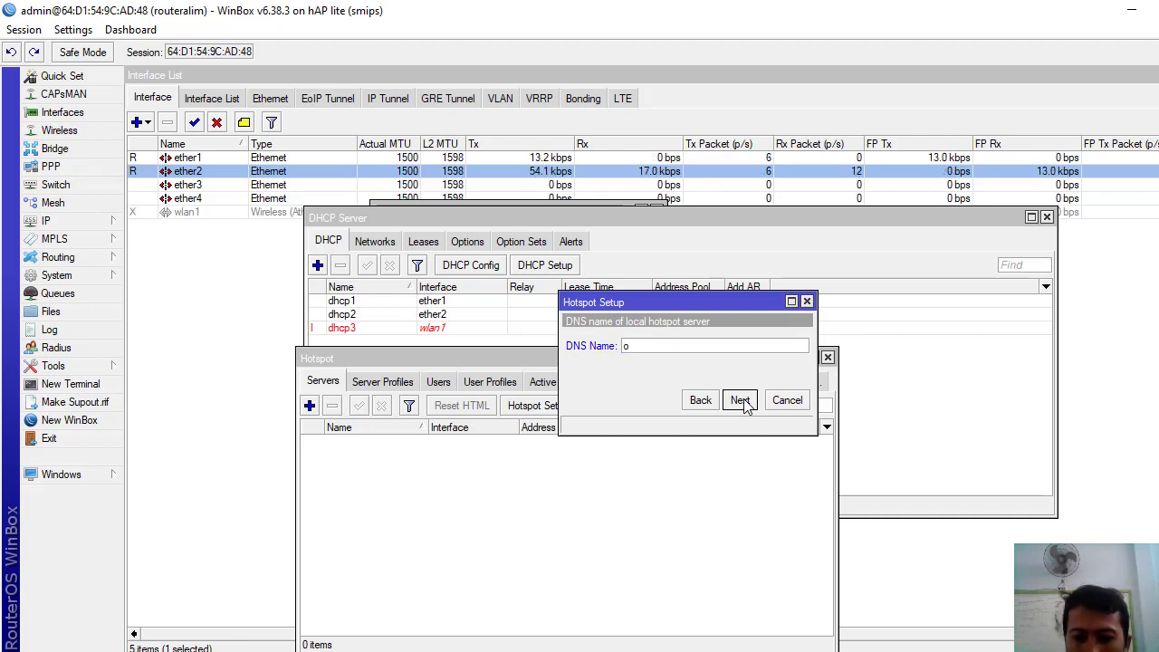
pyautogui.write('si')
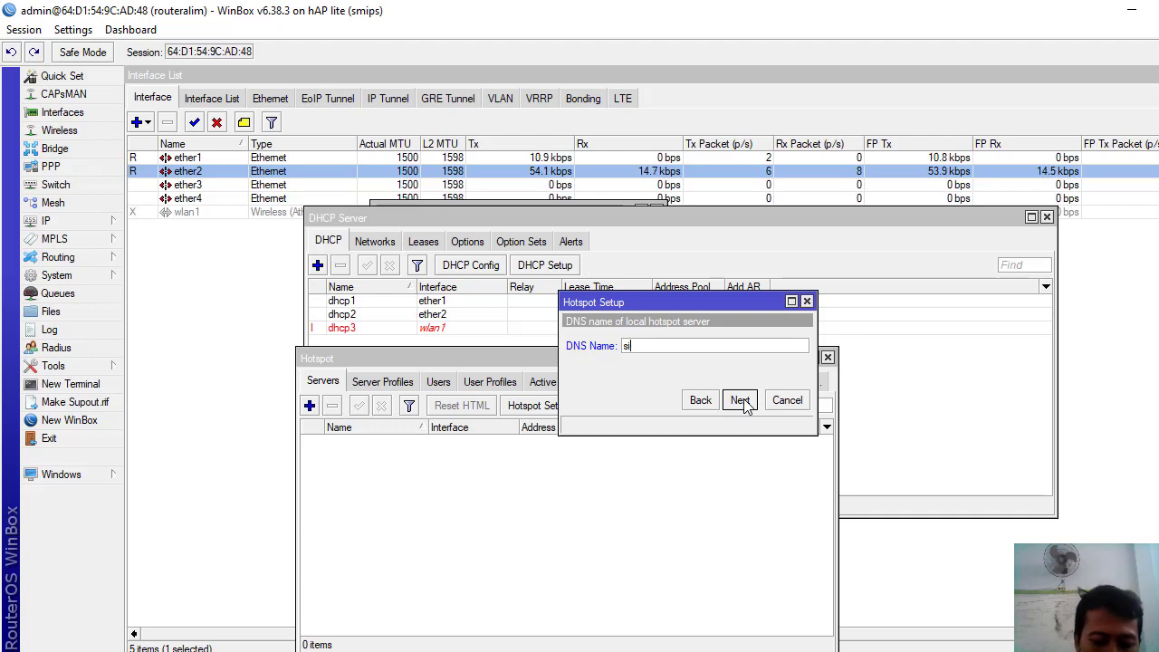
pyautogui.write('swa.')
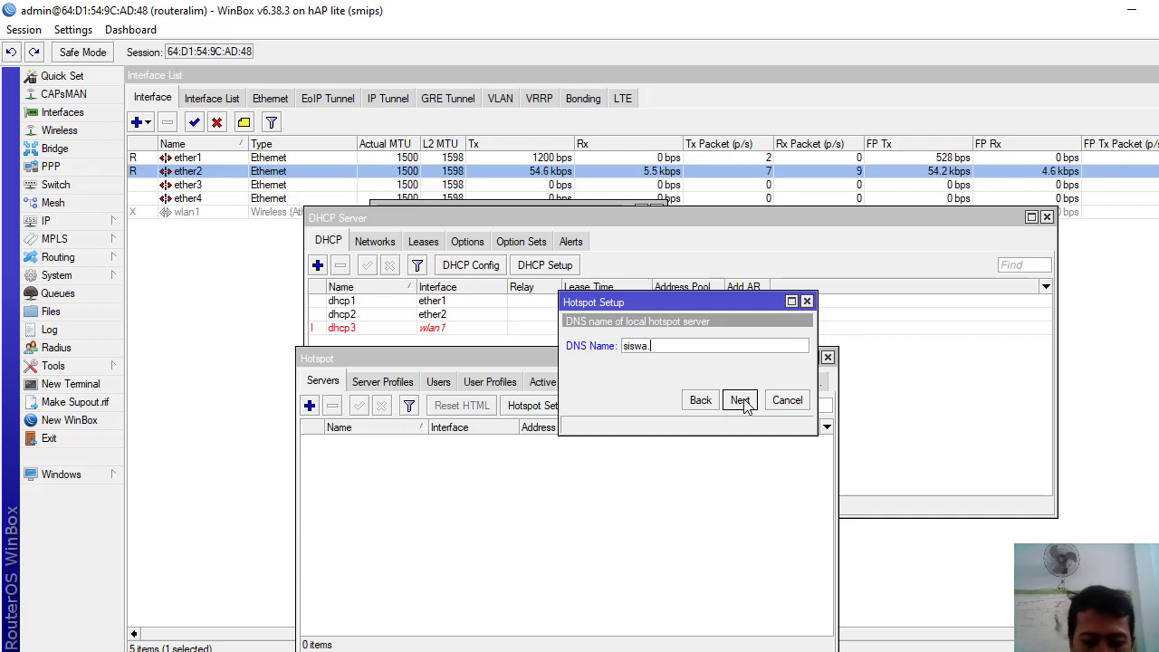
pyautogui.write('tkj')
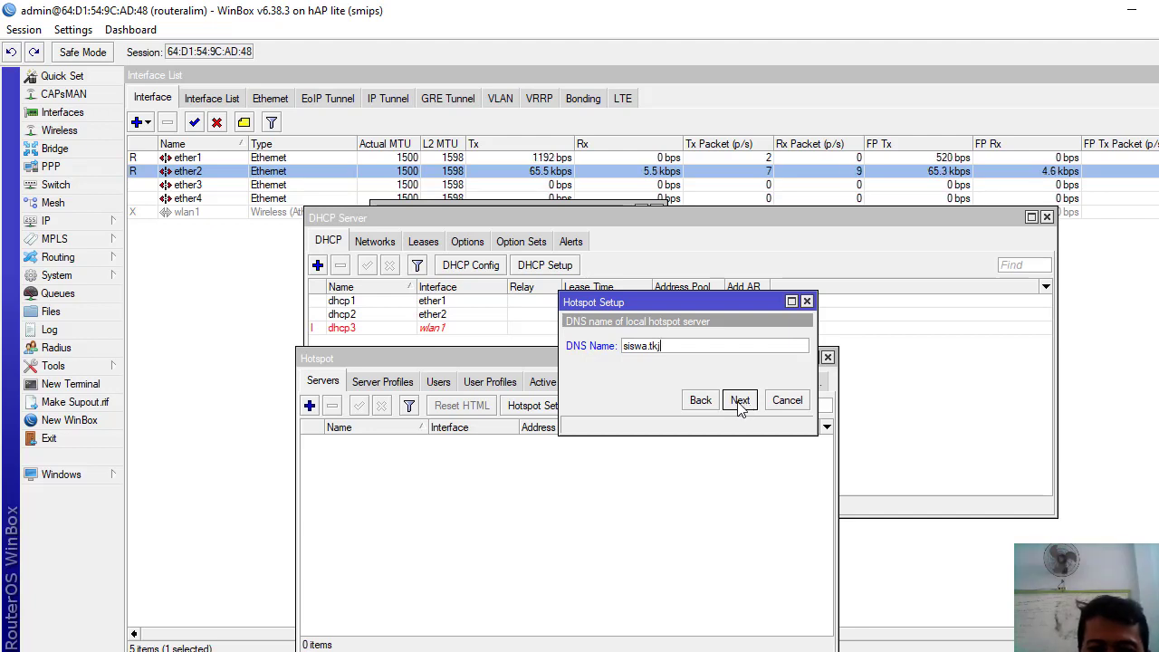
pyautogui.click(738, 400)
pyautogui.click(738, 404)
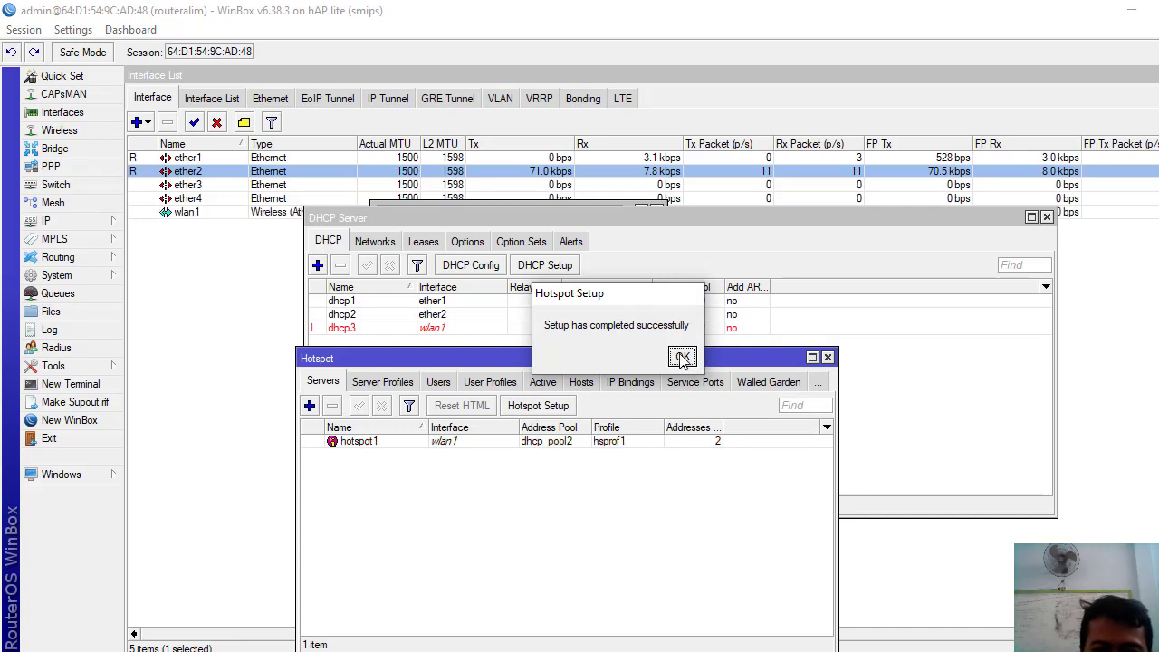
pyautogui.click(682, 358)
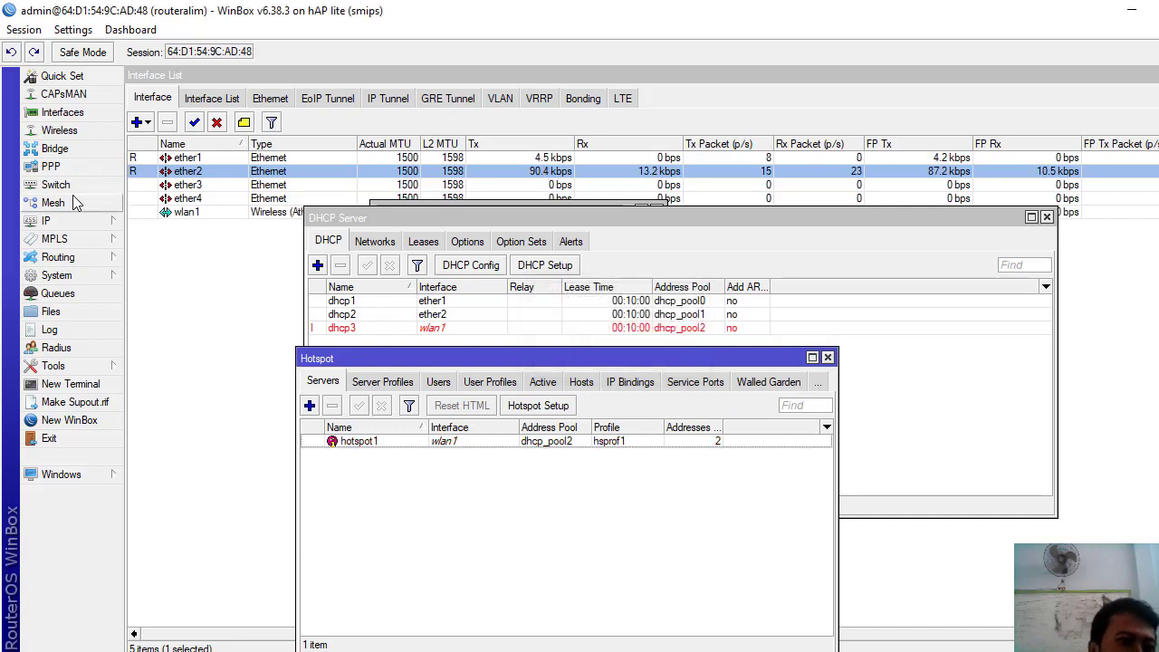
# - Add a srcnat firewall NAT rule with out-interface ether1 and action masquerade
pyautogui.click(58, 132)
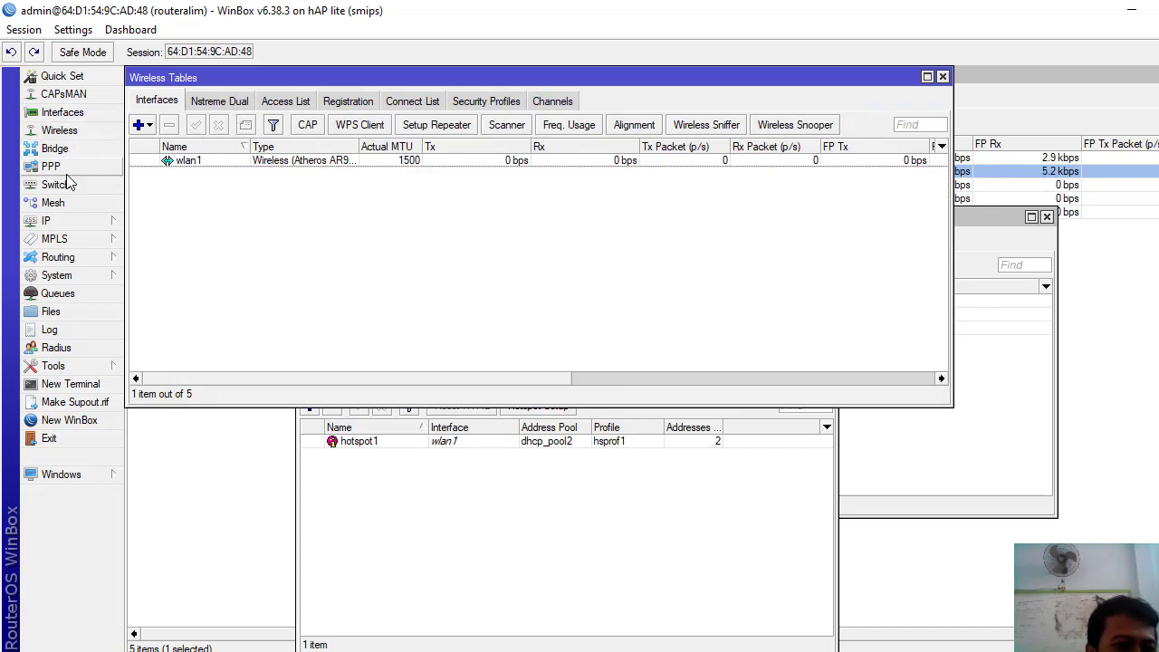
pyautogui.click(65, 221)
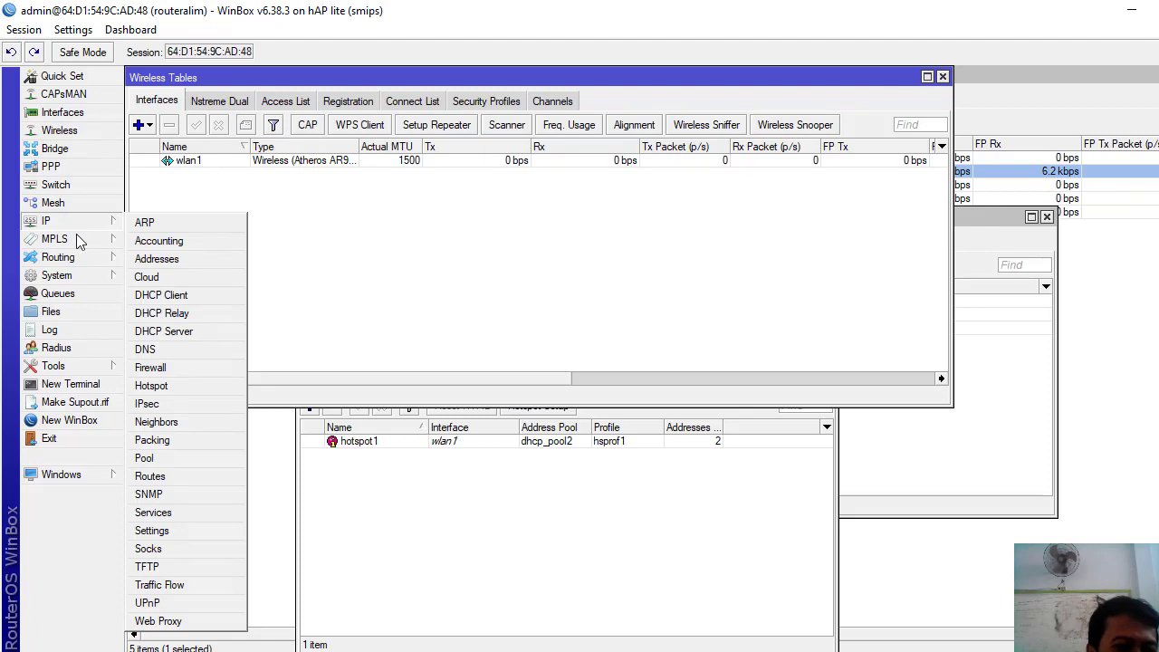
pyautogui.click(149, 367)
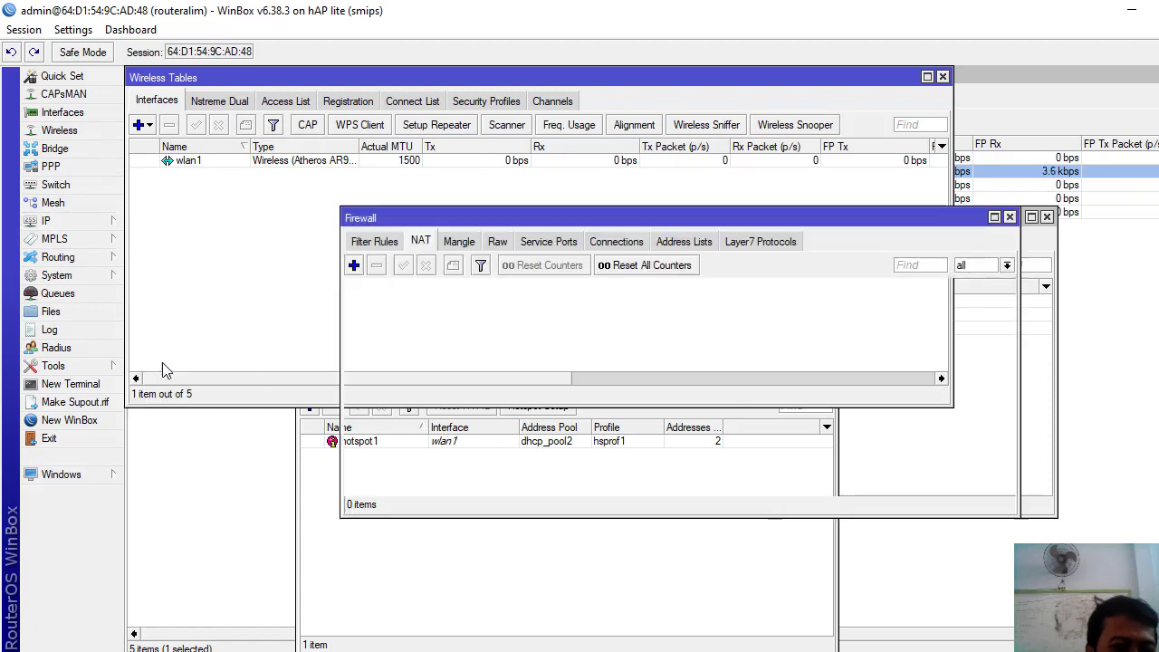
pyautogui.click(420, 241)
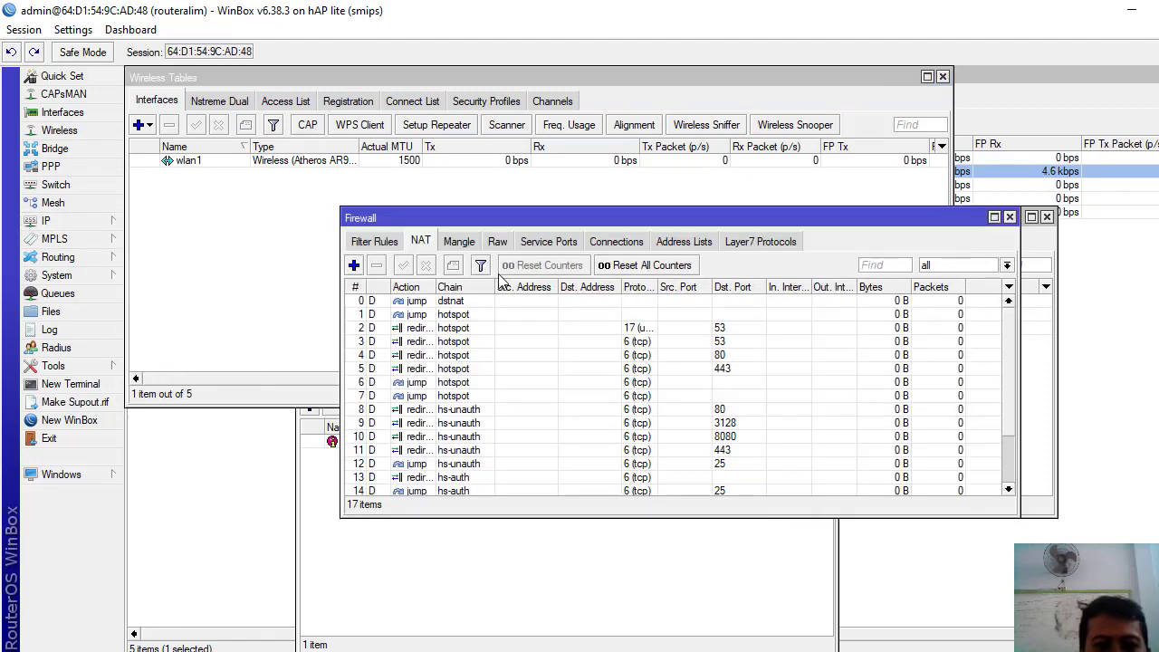
pyautogui.click(354, 265)
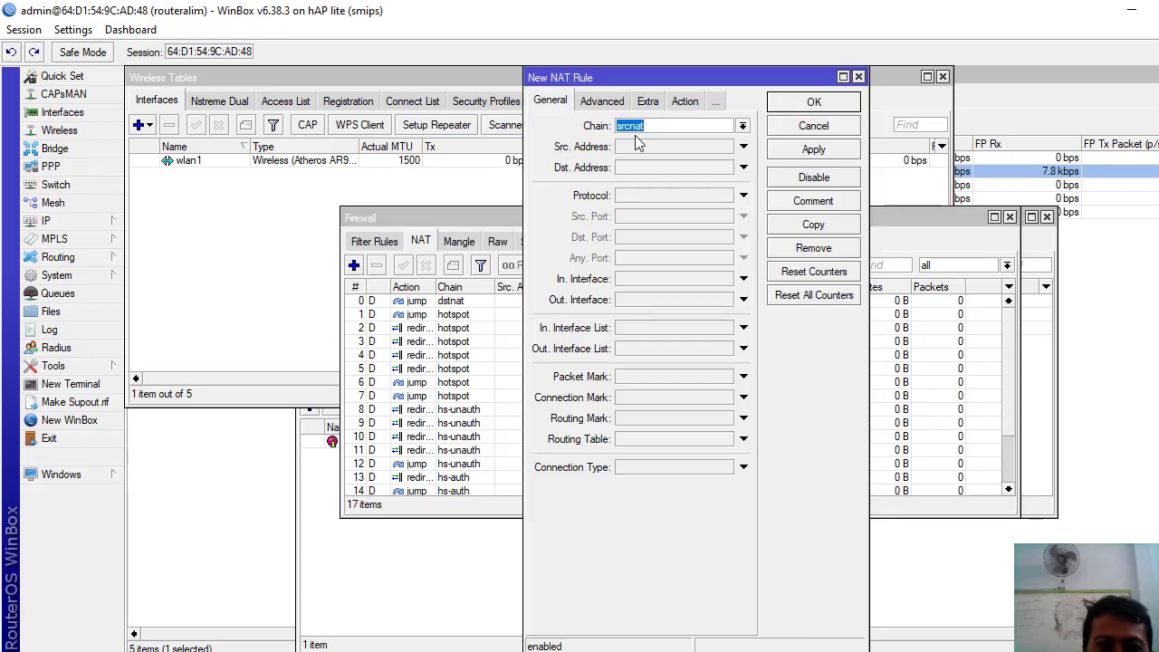
pyautogui.click(689, 299)
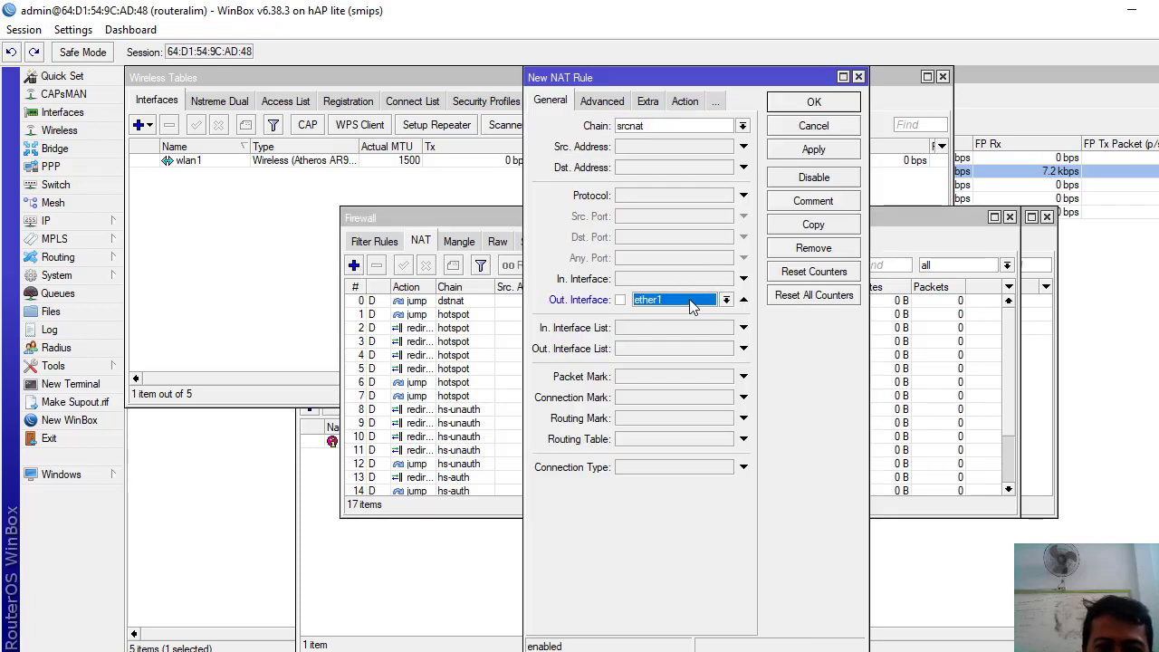
pyautogui.click(686, 102)
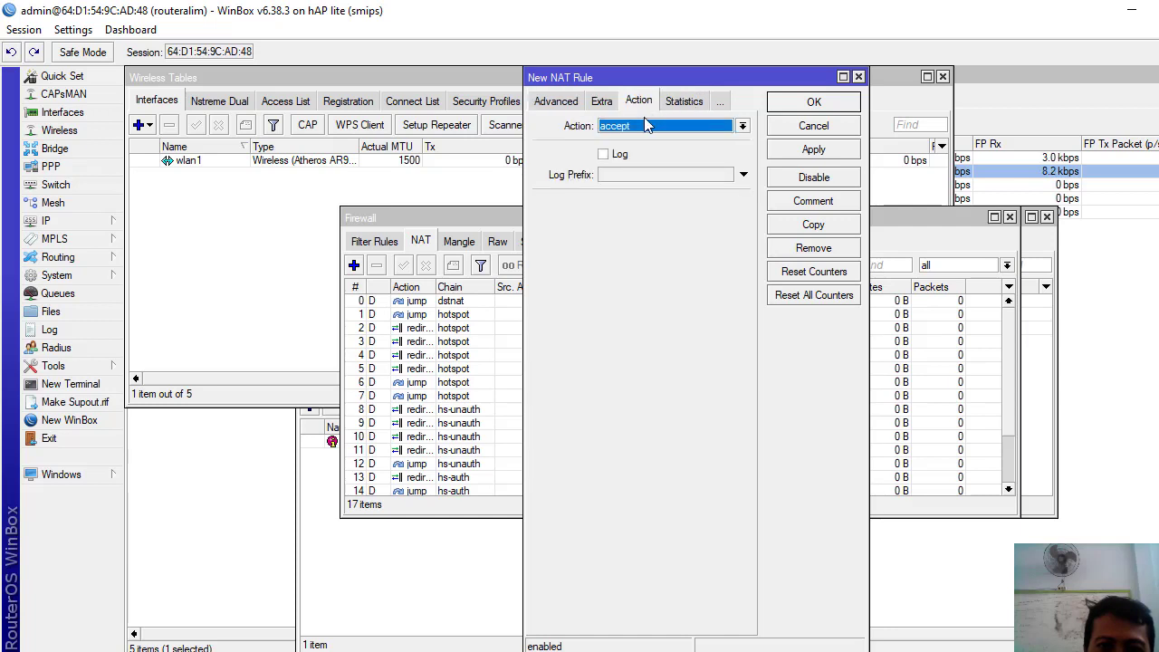
pyautogui.click(647, 125)
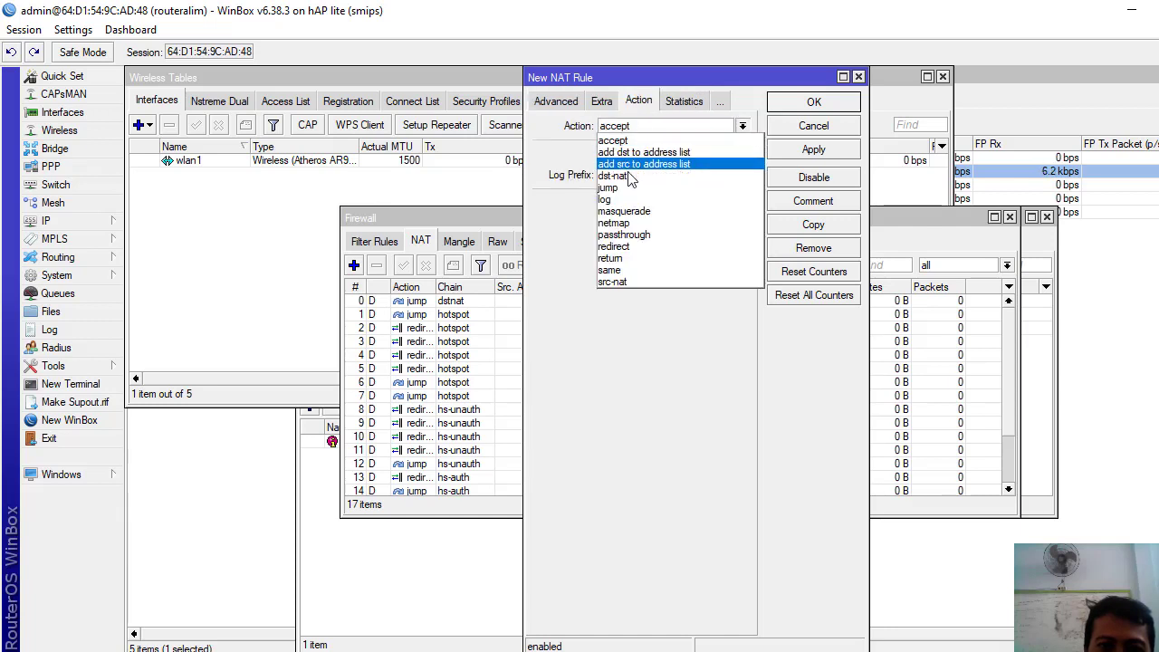
pyautogui.click(624, 211)
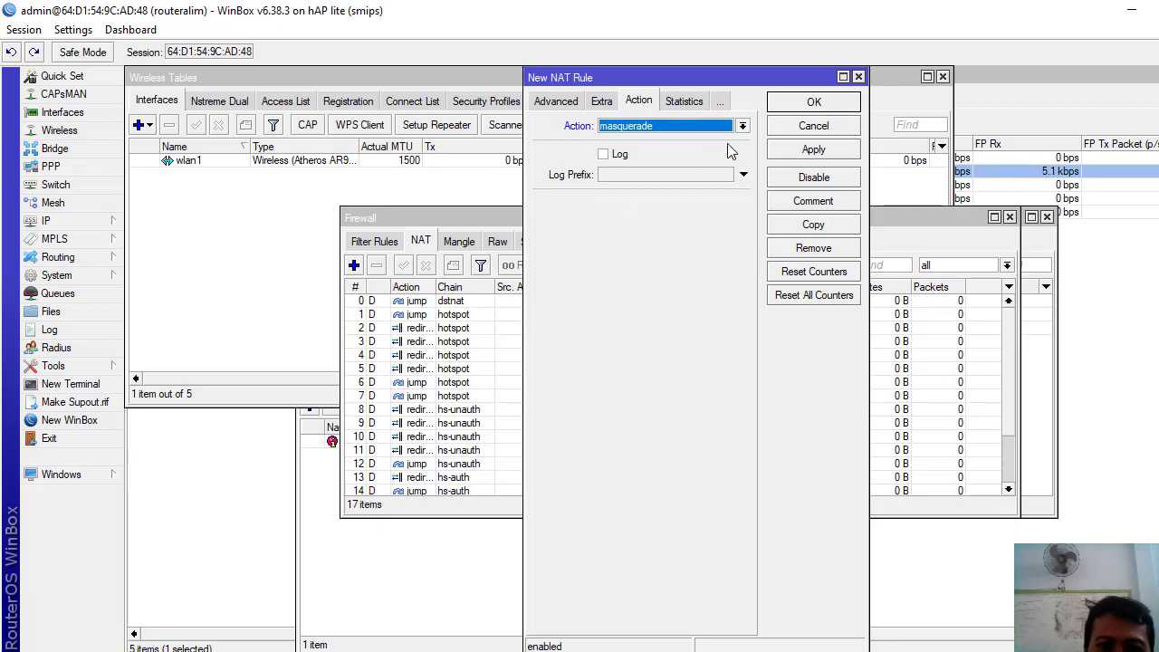
pyautogui.click(804, 150)
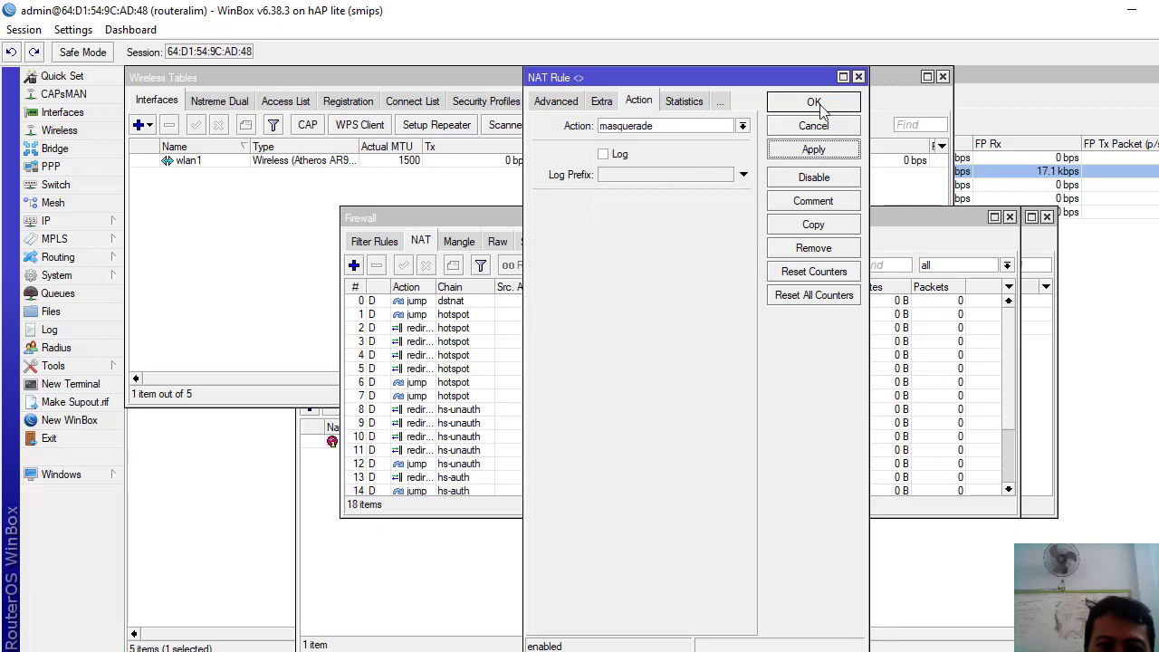
pyautogui.click(814, 102)
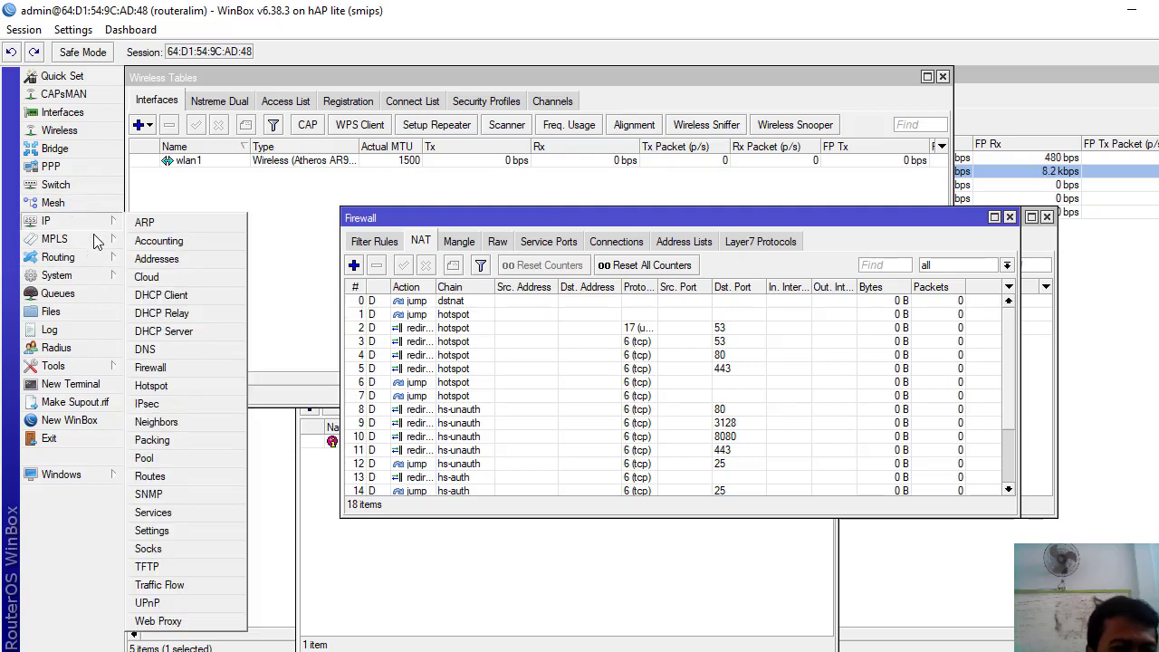
# - Set the wlan1 interface's wireless mode to ap bridge
pyautogui.moveTo(82, 257)
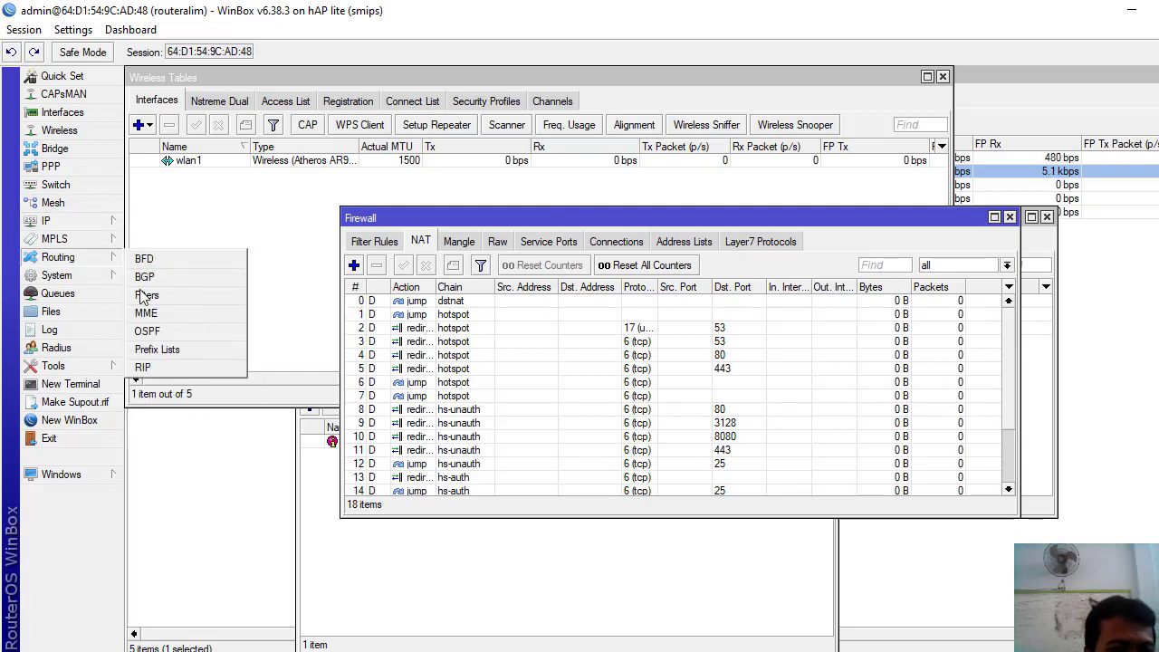
pyautogui.click(77, 130)
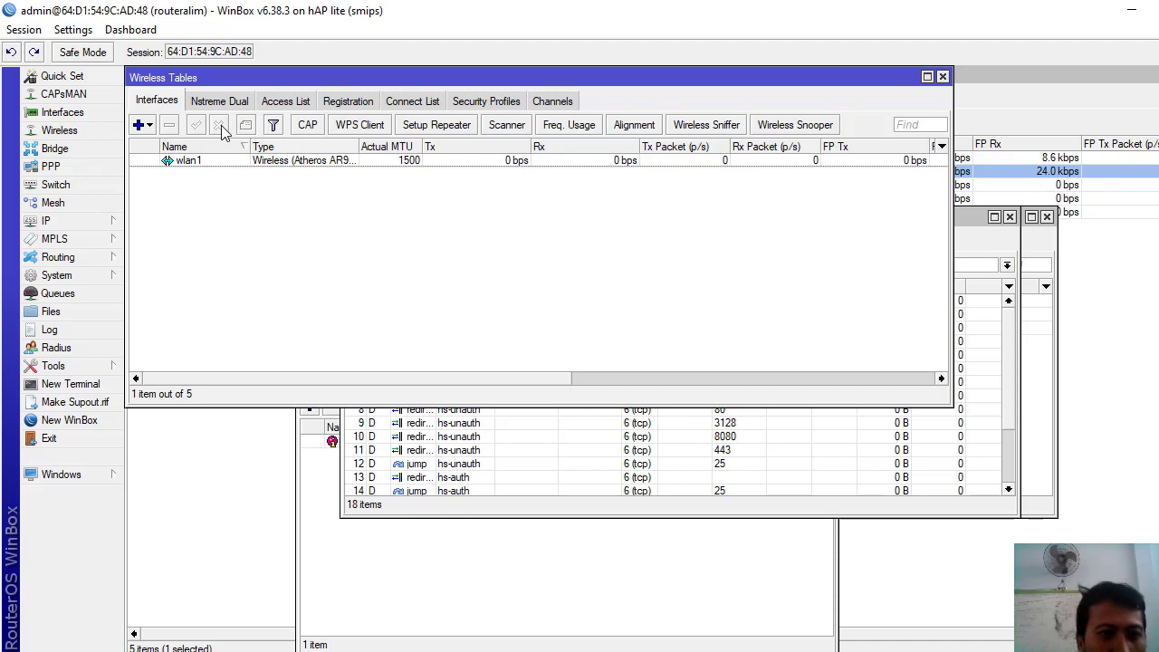
pyautogui.click(218, 164)
pyautogui.doubleClick(219, 164)
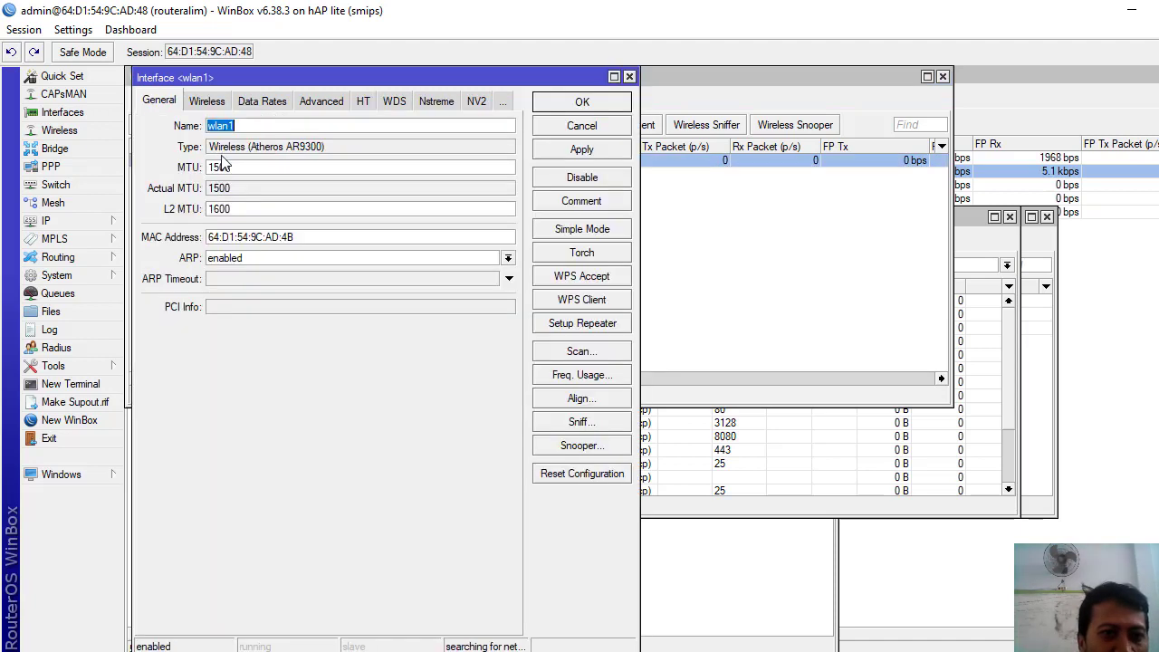
pyautogui.click(207, 100)
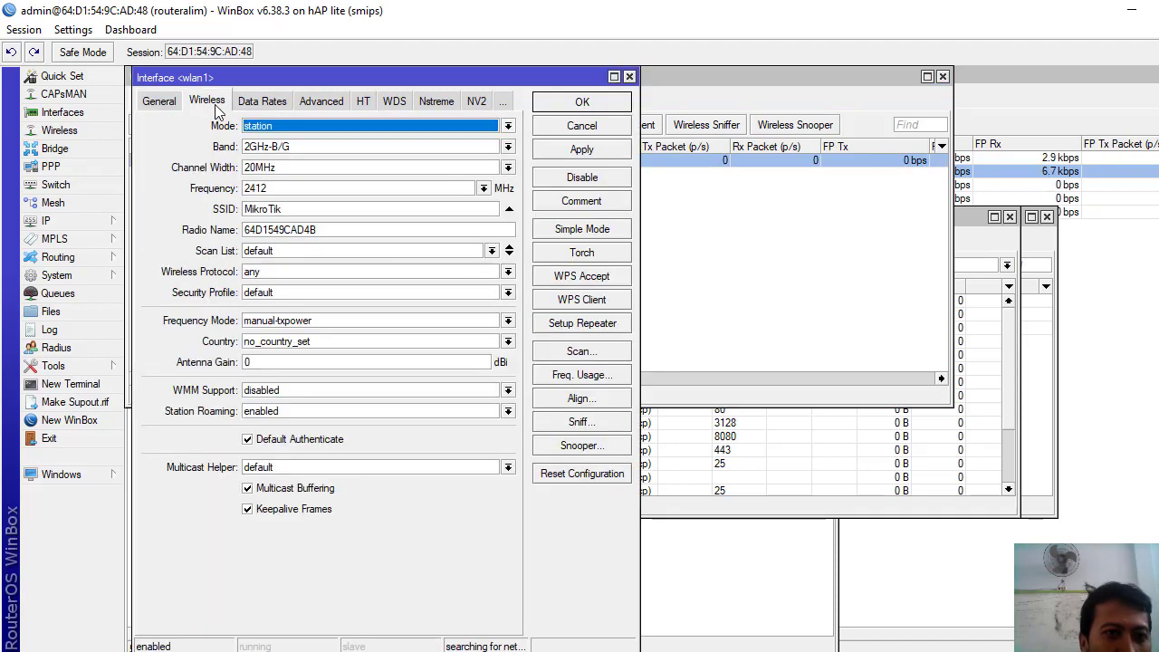
pyautogui.click(265, 130)
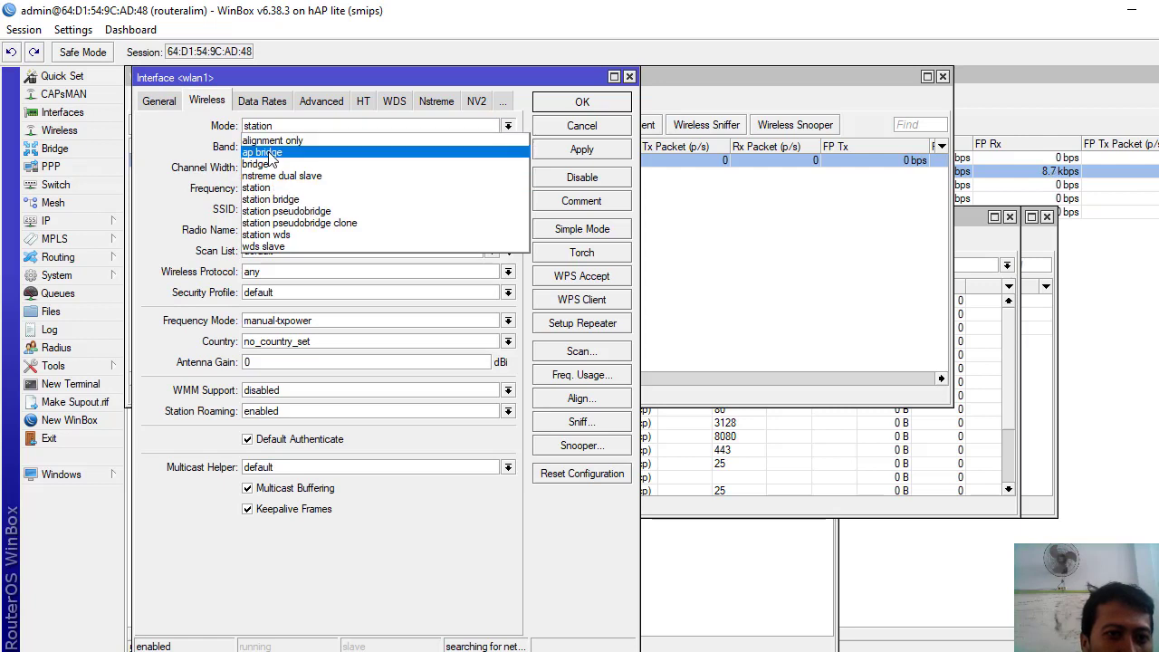
pyautogui.click(268, 153)
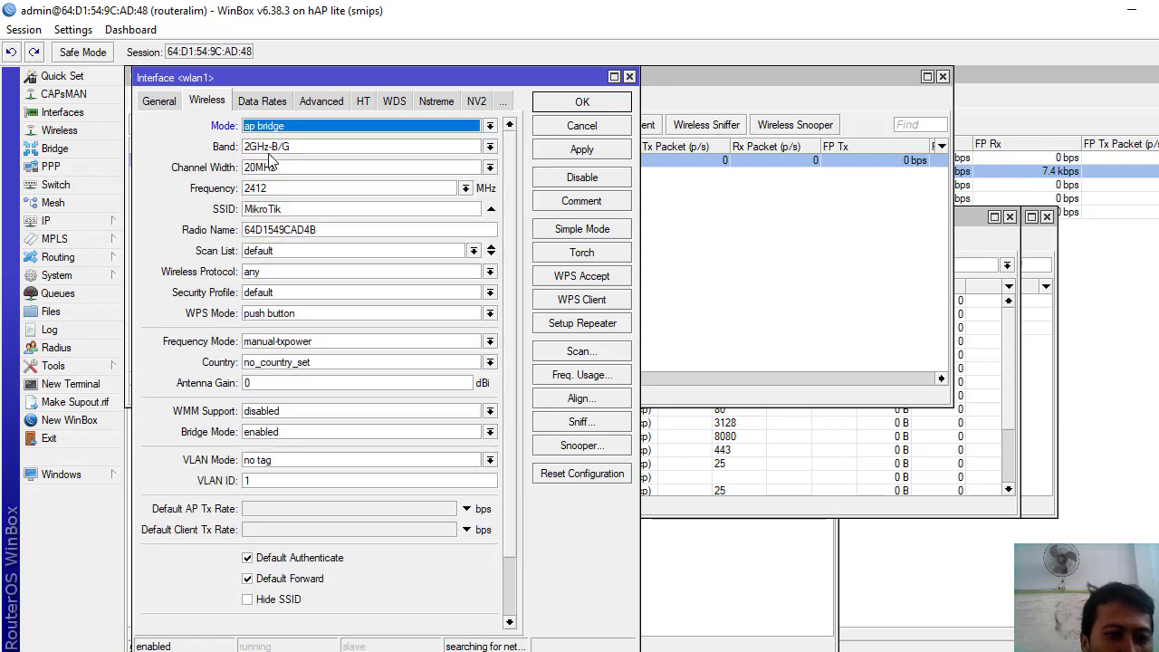
# - Replace the MikroTik SSID with the new ukk network name and apply
pyautogui.click(290, 208)
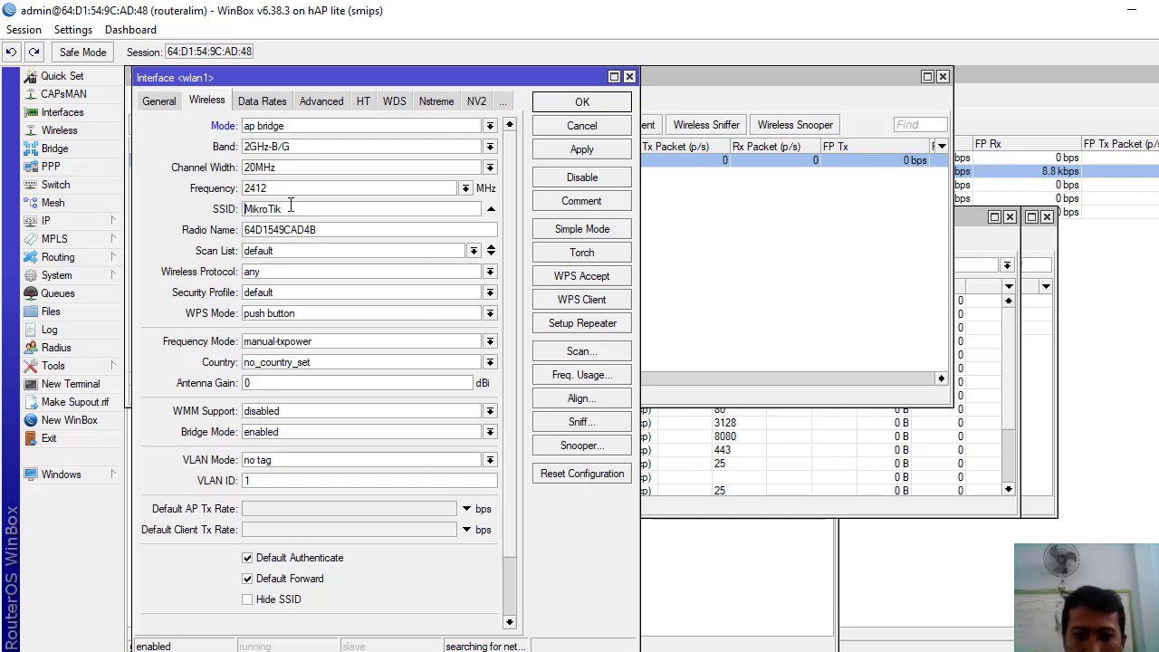
pyautogui.doubleClick(290, 205)
pyautogui.press('BackSpace')
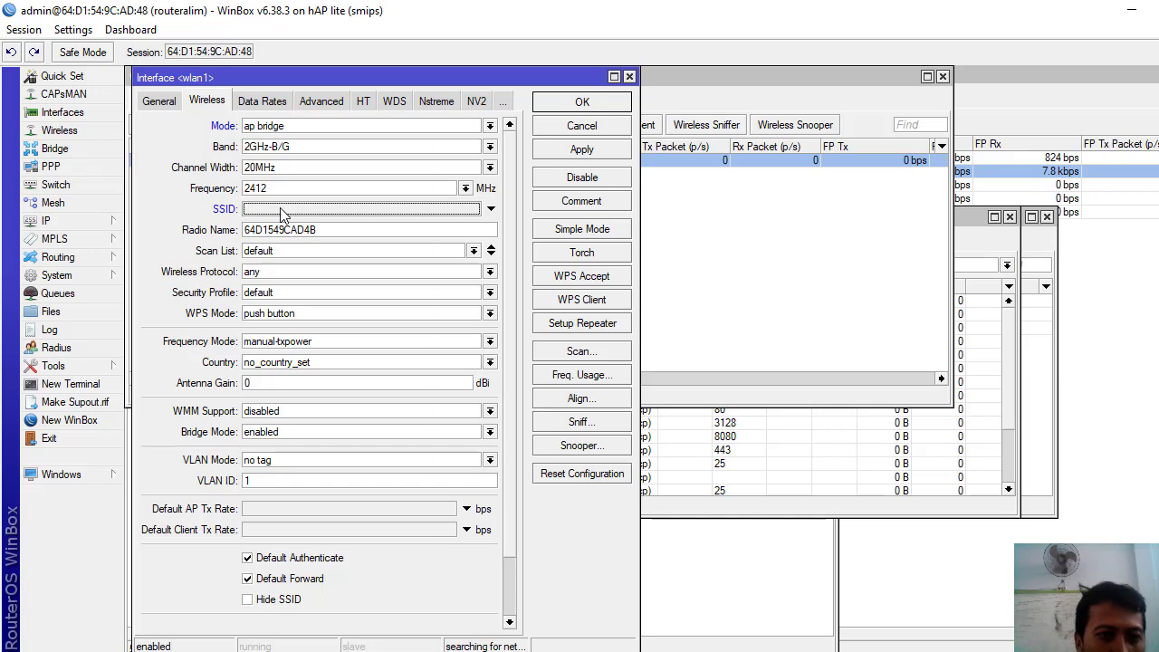
pyautogui.click(281, 214)
pyautogui.write('ukk_alim')
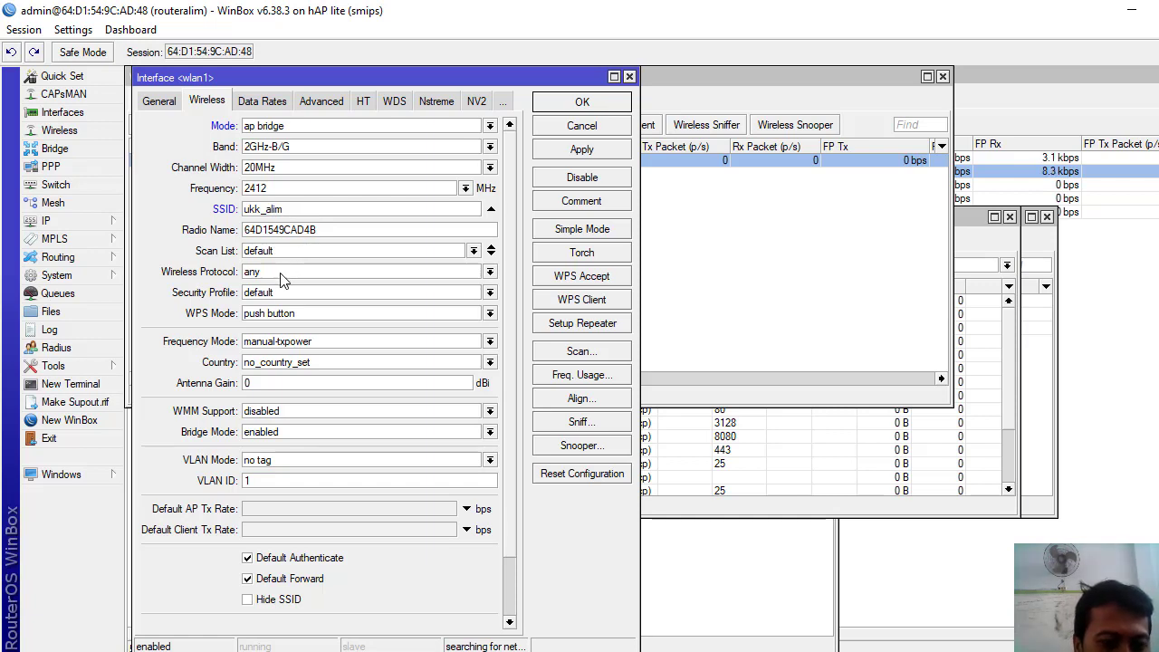
pyautogui.click(585, 152)
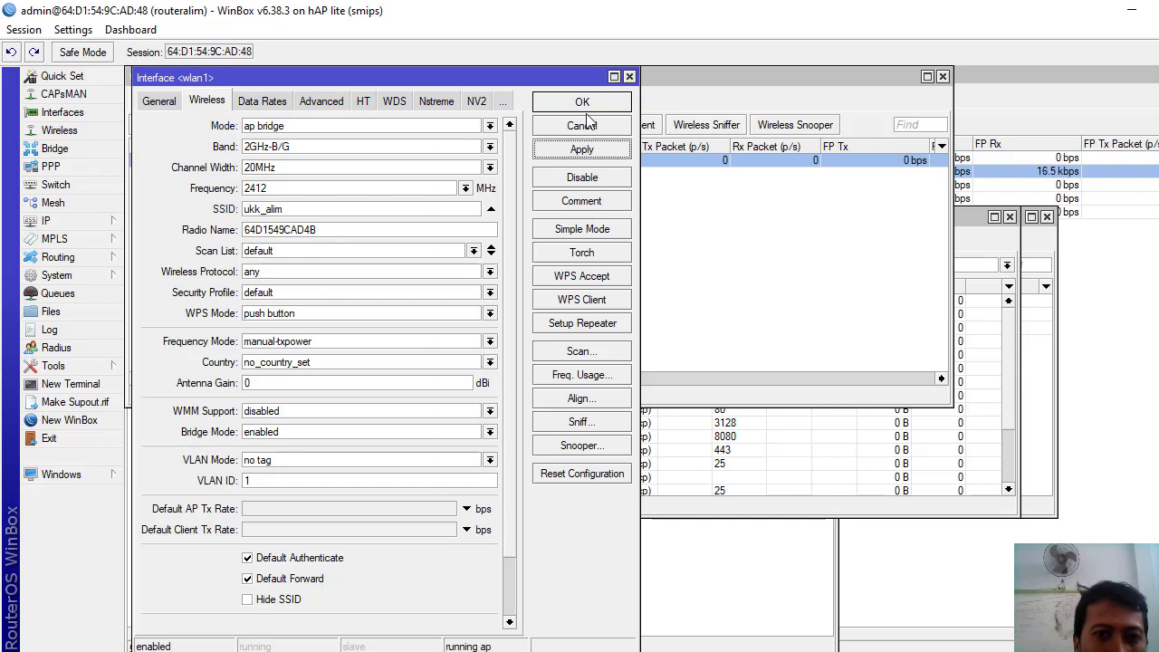
# - Save the wlan1 settings and disconnect the PC from the LABTKJ Wi-Fi
pyautogui.click(582, 102)
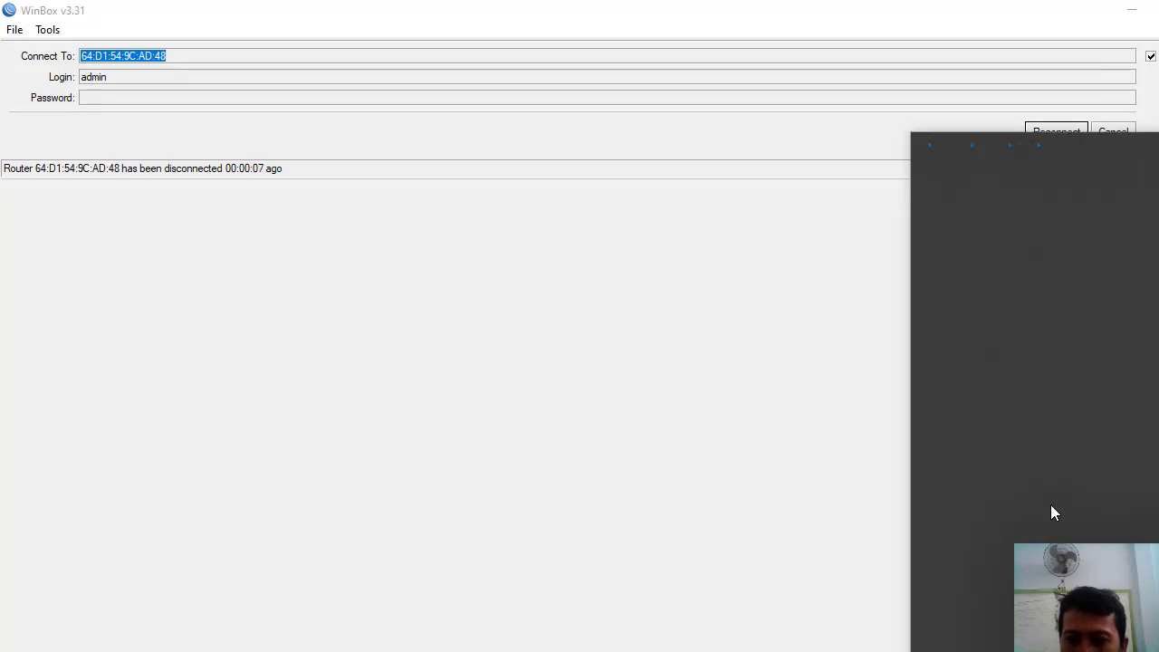
pyautogui.click(1024, 226)
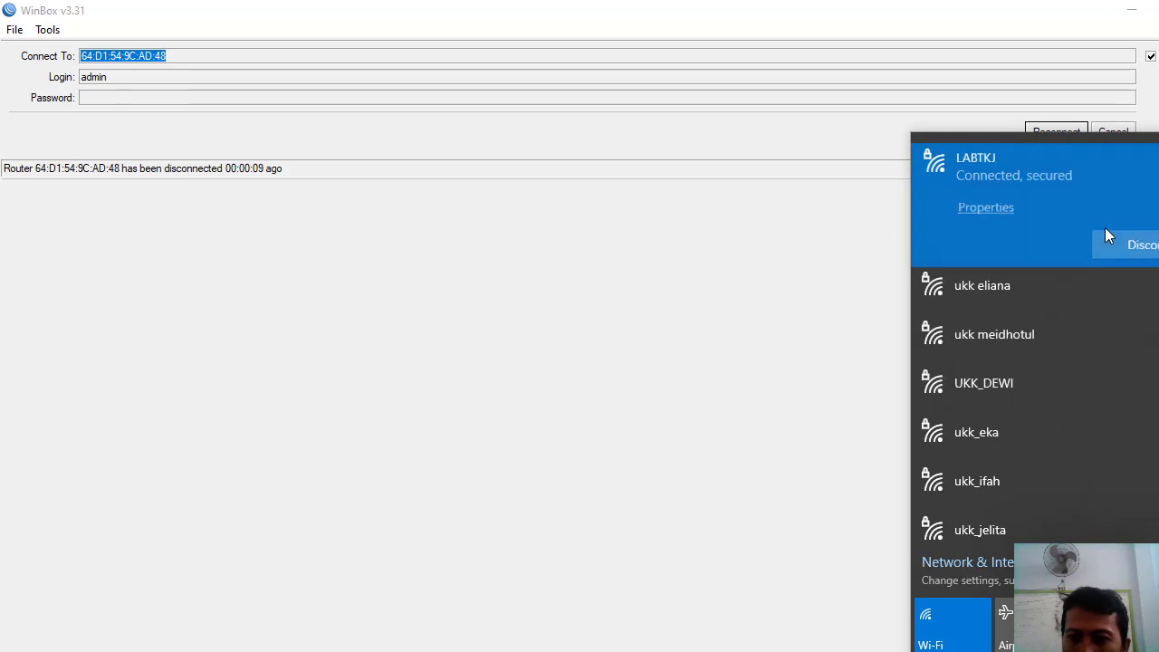
pyautogui.click(1147, 248)
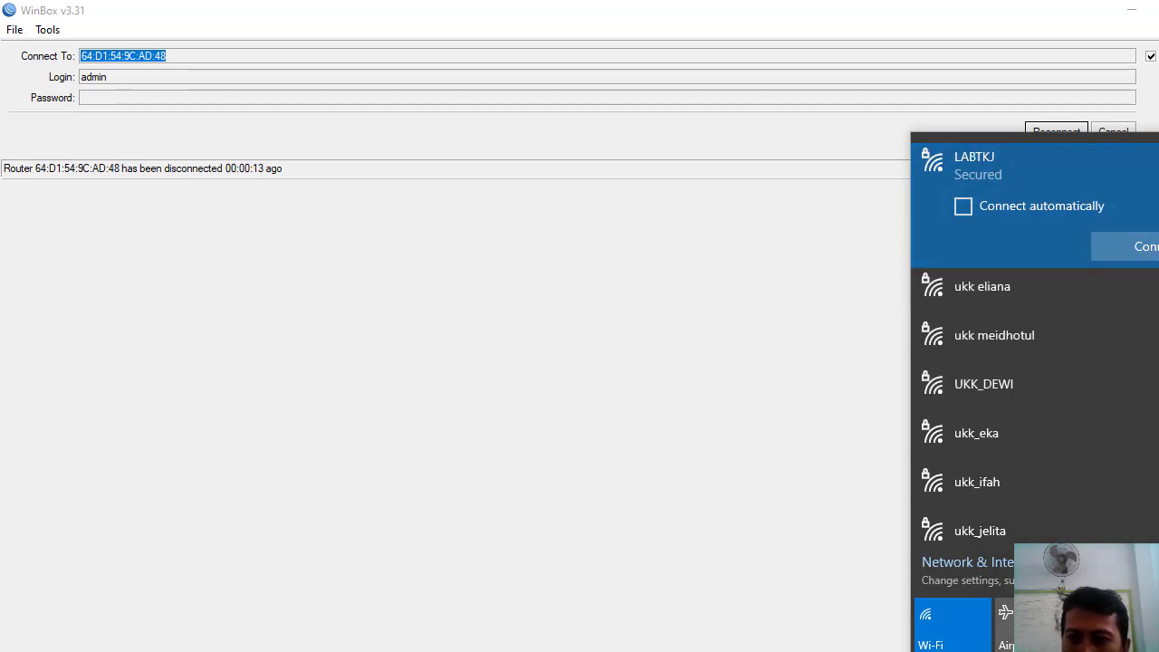
# - Browse the available Wi-Fi networks, checking the open dmk26 network, then close the list
pyautogui.scroll(-5, 1035, 362)
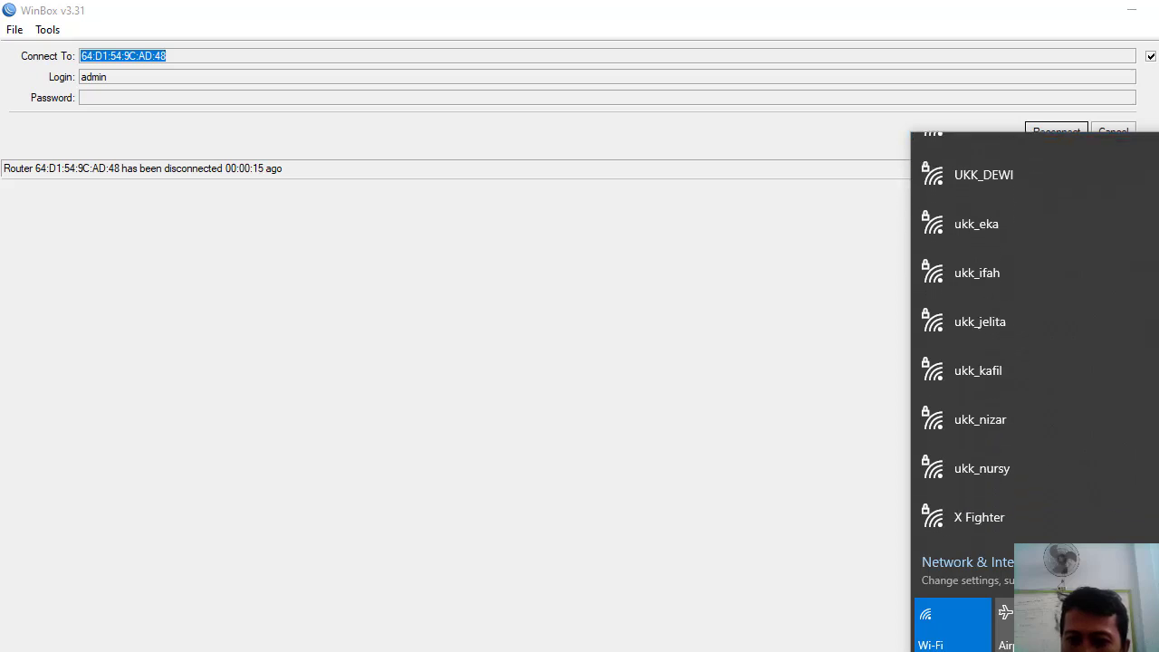
pyautogui.scroll(-1, 1035, 335)
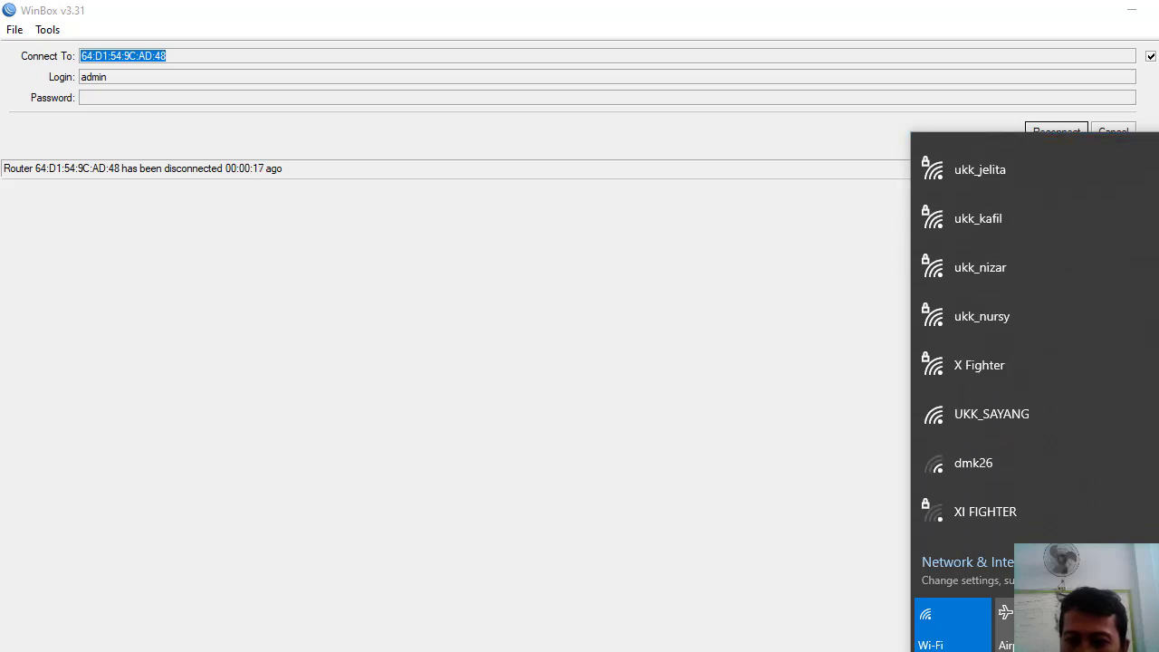
pyautogui.scroll(5, 1035, 344)
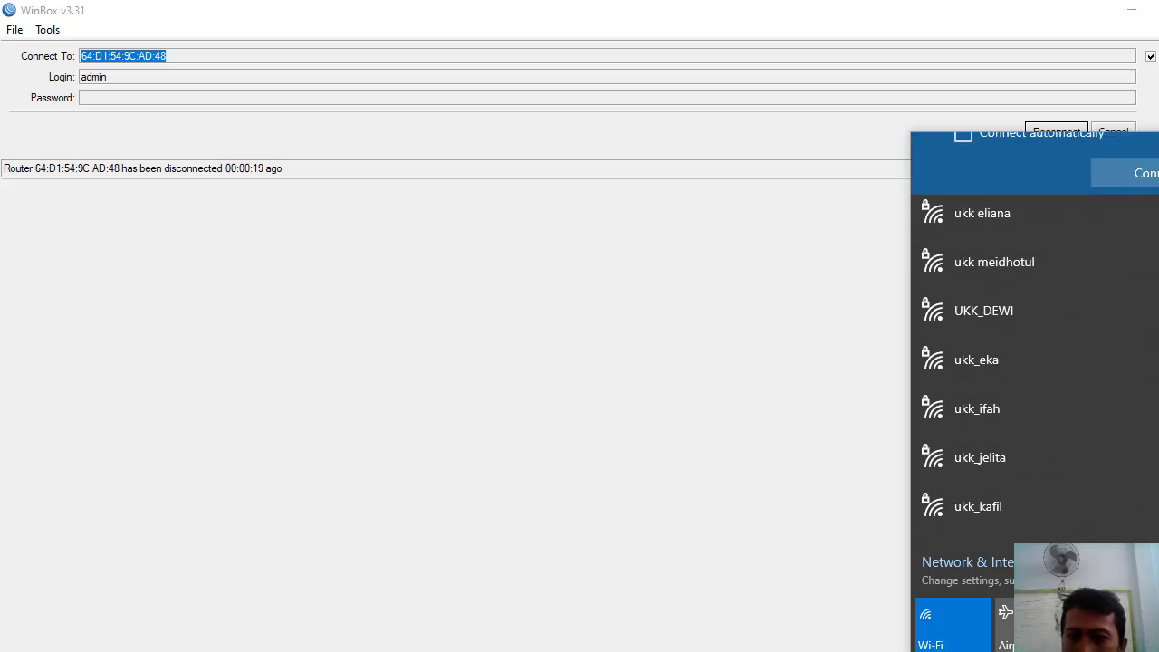
pyautogui.scroll(-5, 1035, 344)
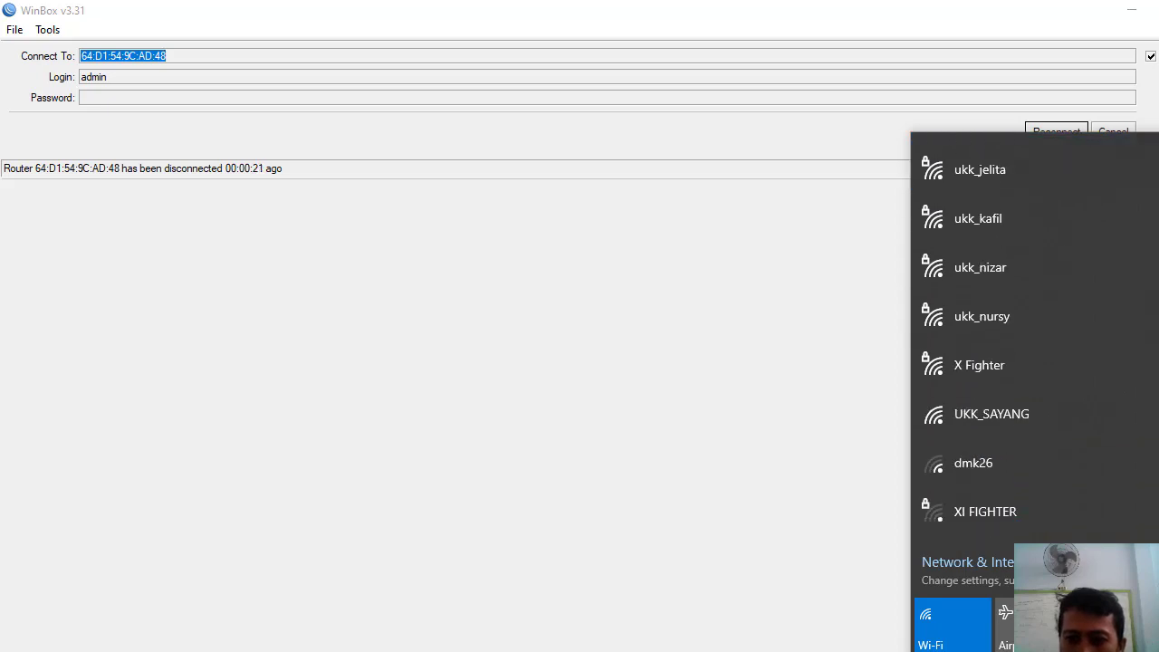
pyautogui.click(973, 462)
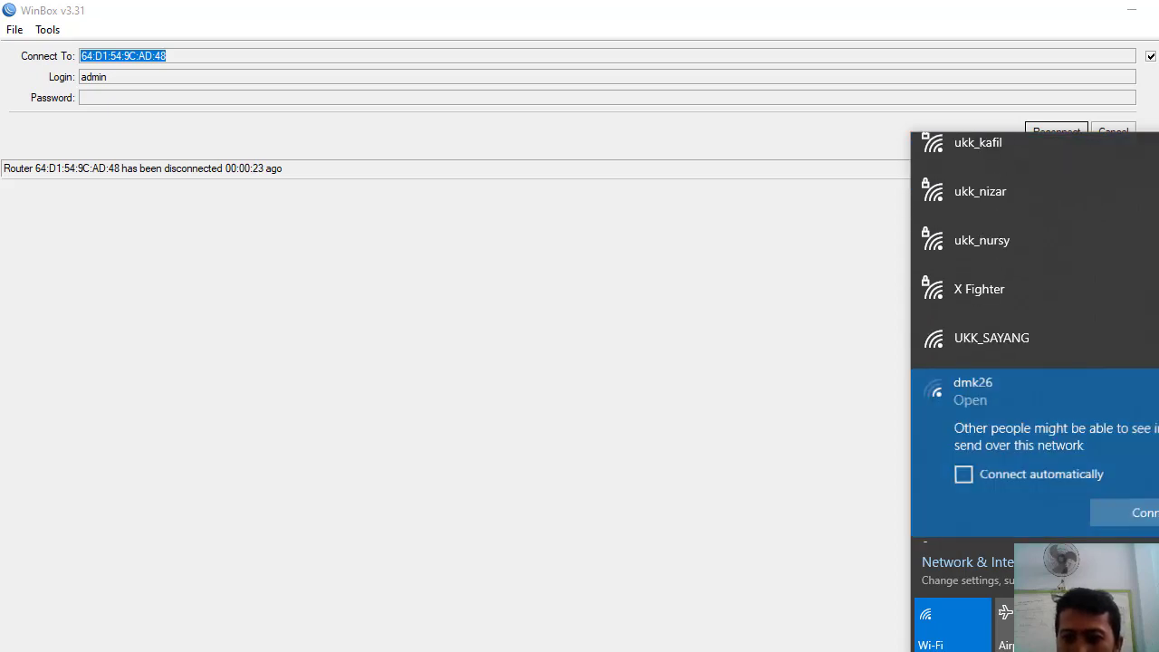
pyautogui.scroll(3, 1035, 408)
pyautogui.scroll(2, 1035, 344)
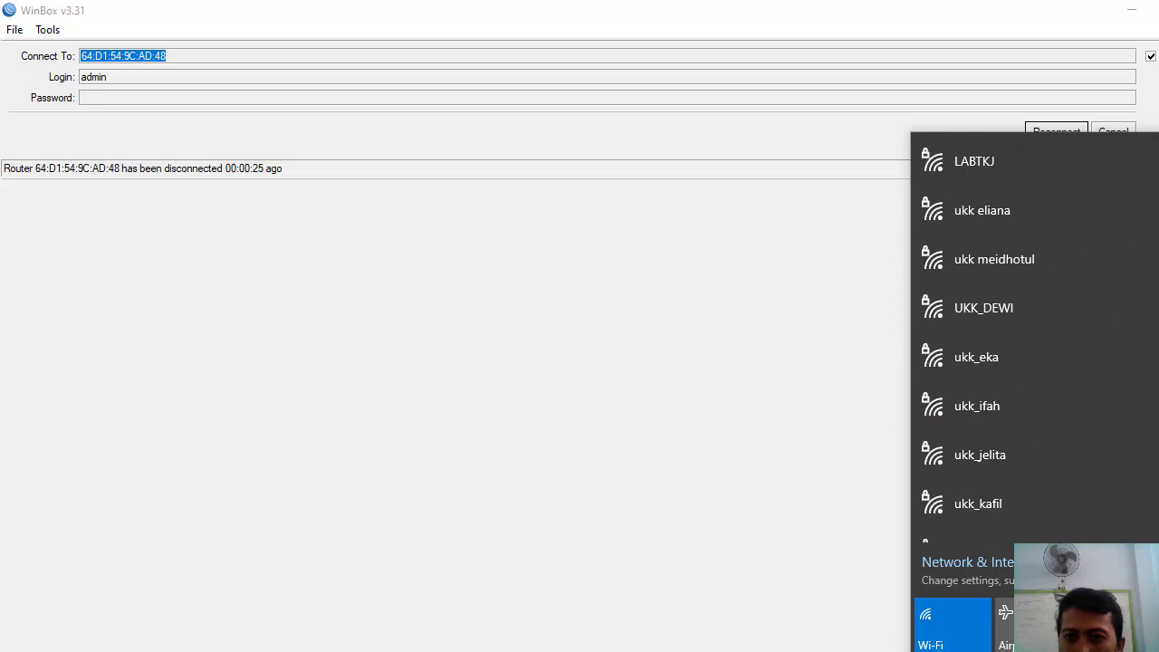
pyautogui.click(613, 321)
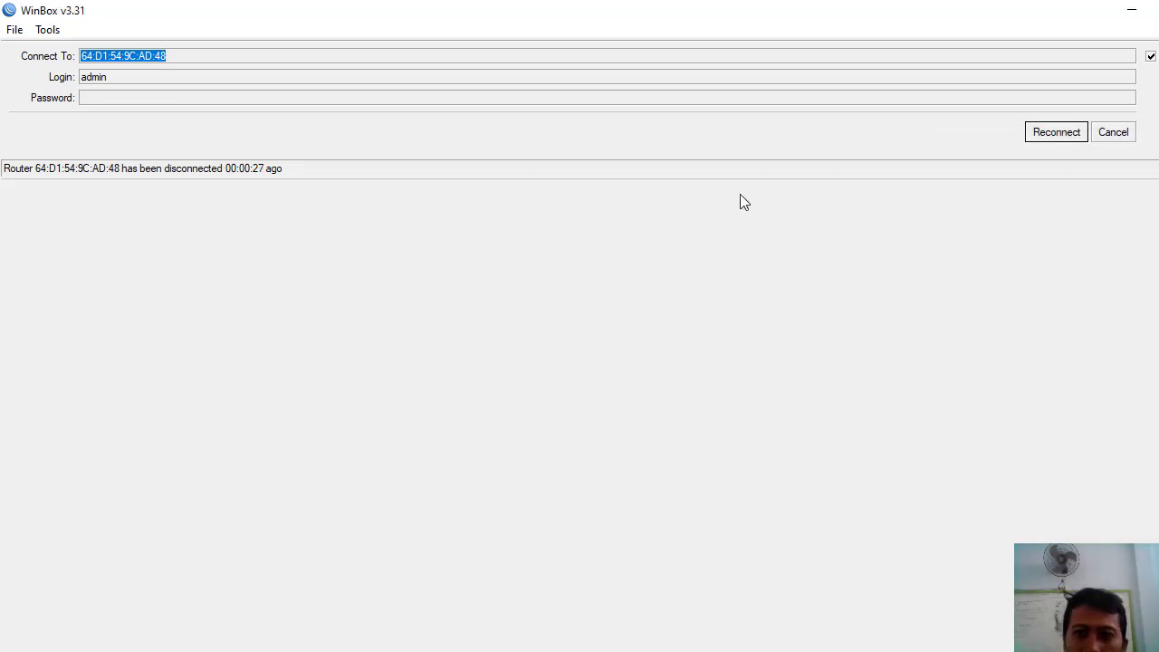
# - Try reconnecting via 192.168.0.107, then restart WinBox 3.4 and rescan neighbours
pyautogui.click(1051, 133)
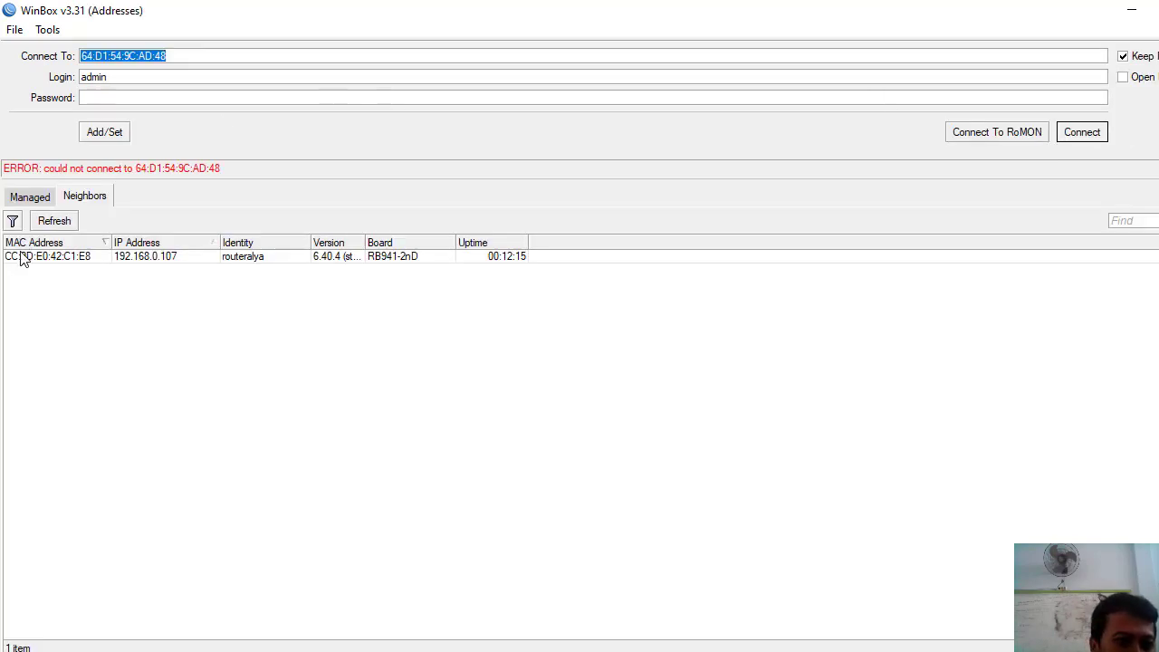
pyautogui.click(29, 259)
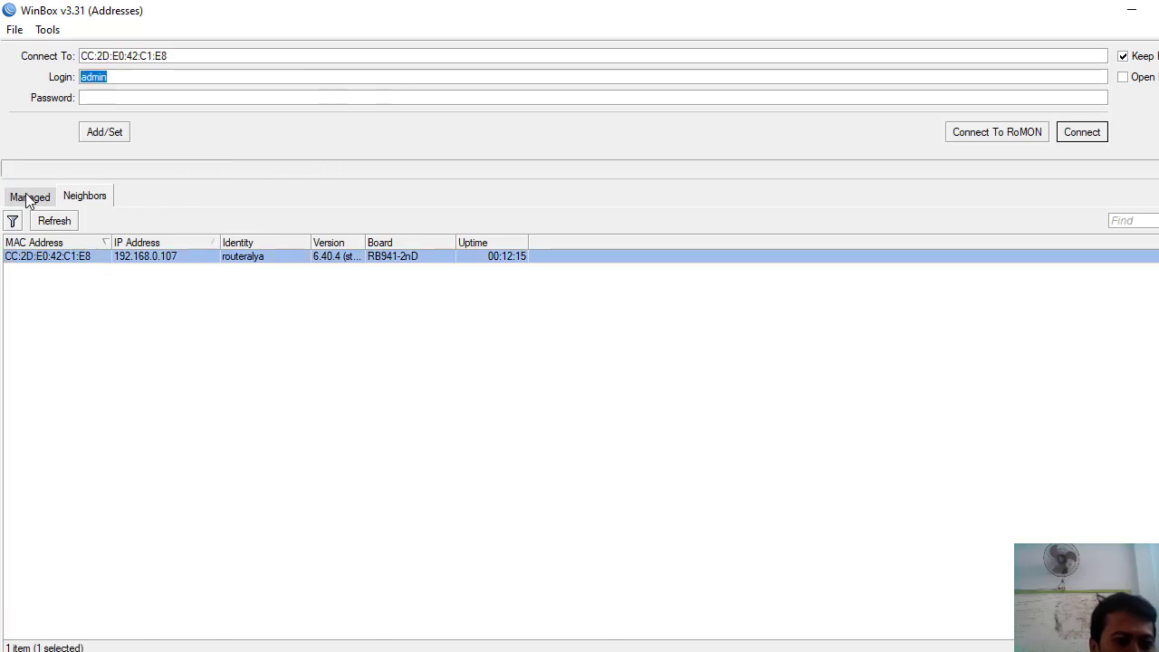
pyautogui.click(43, 221)
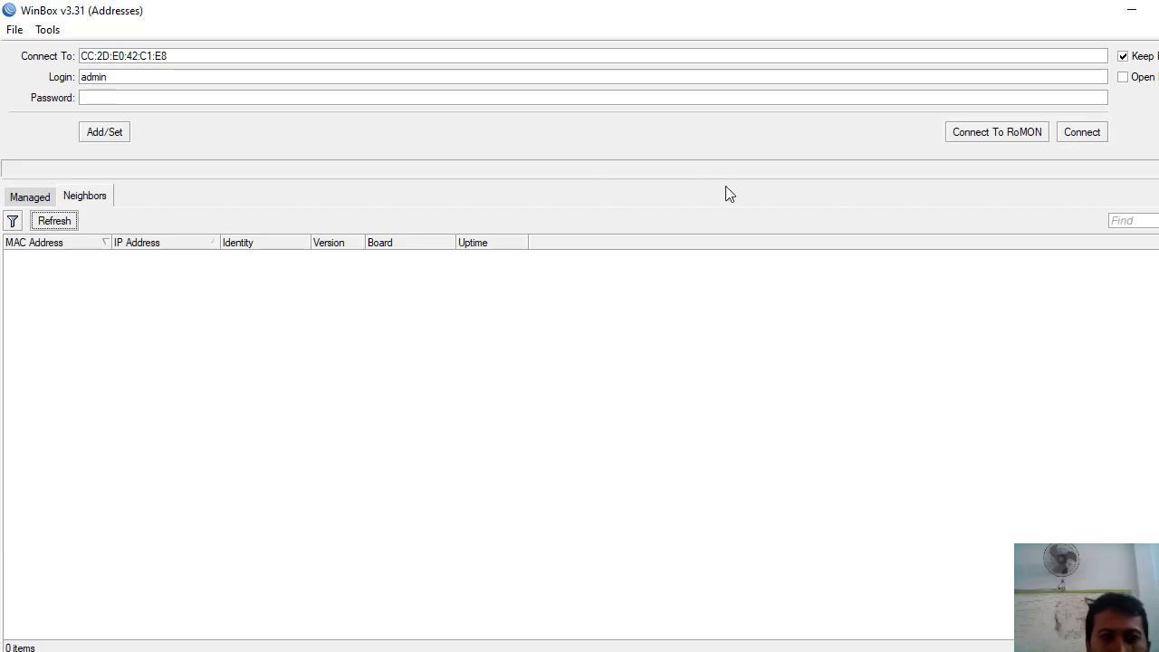
pyautogui.hotkey('alt', 'F4')
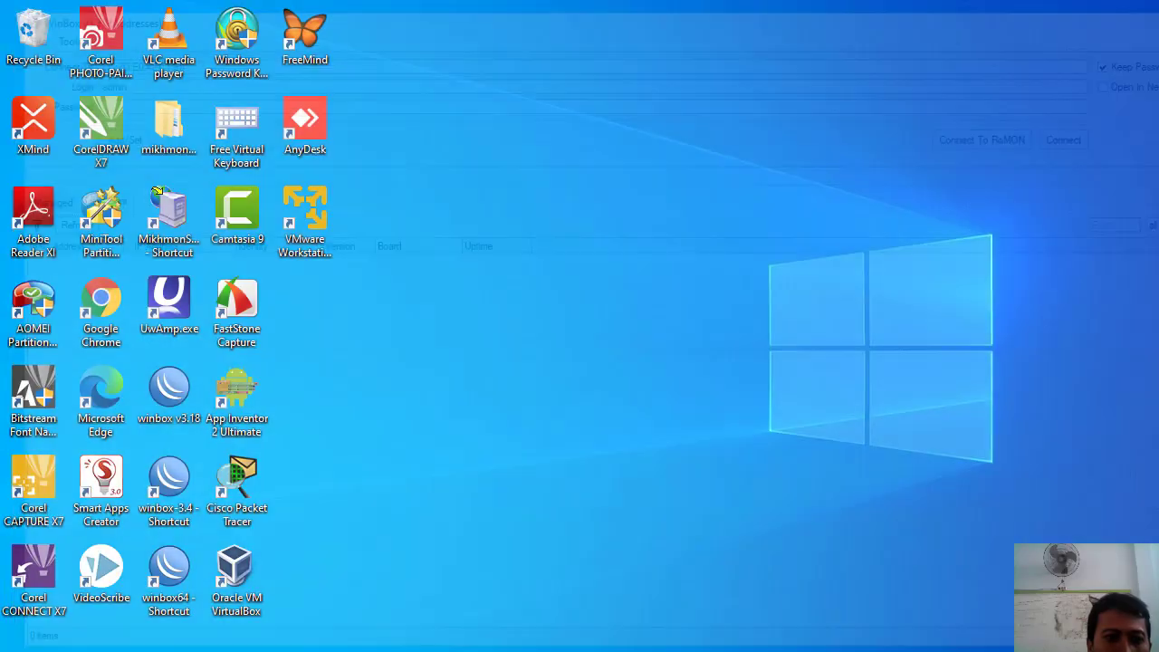
pyautogui.doubleClick(168, 475)
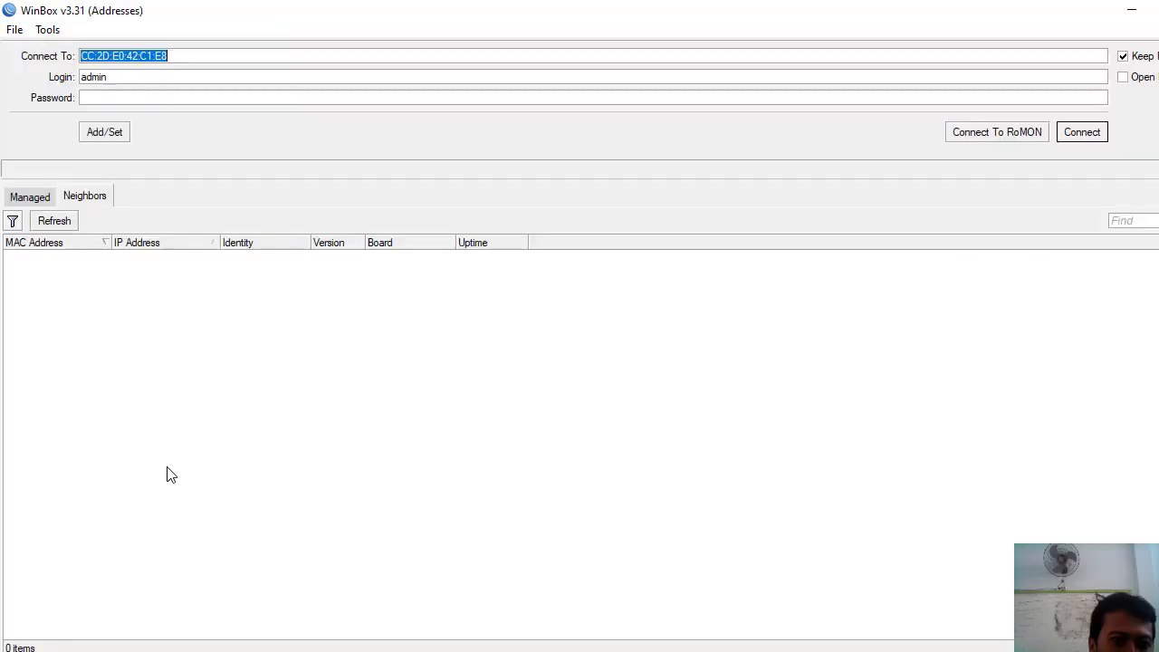
pyautogui.click(50, 224)
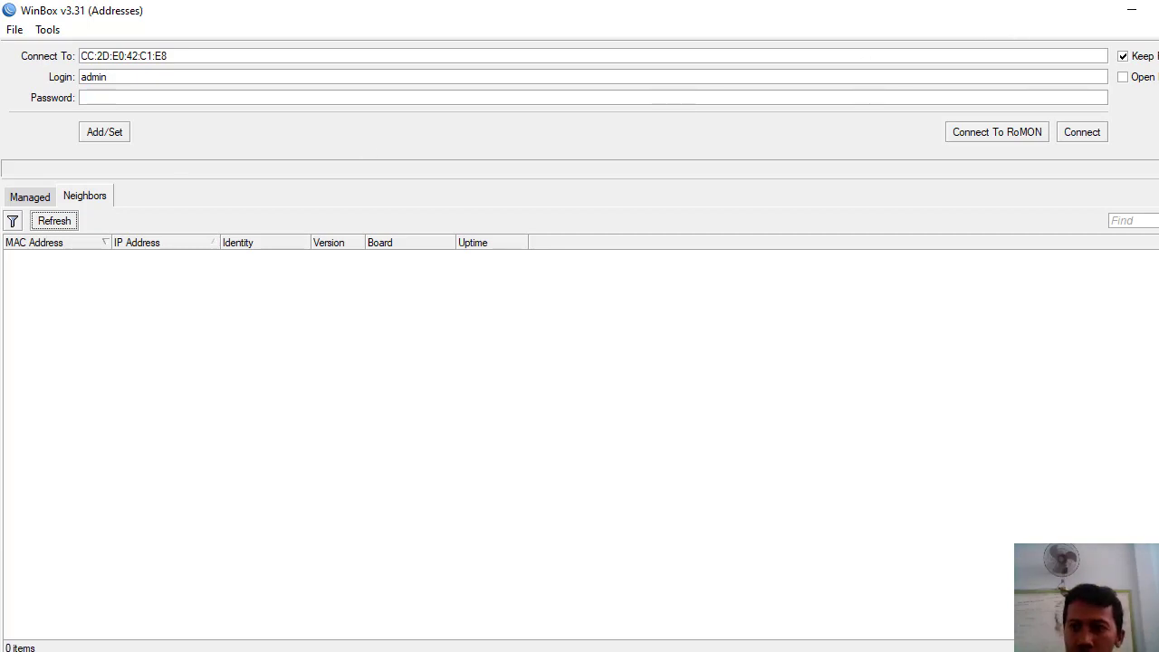
# - Try WinBox 3.18 and 3.4 again, rescanning until routeralim at 192.168.10.1 appears
pyautogui.click(1132, 10)
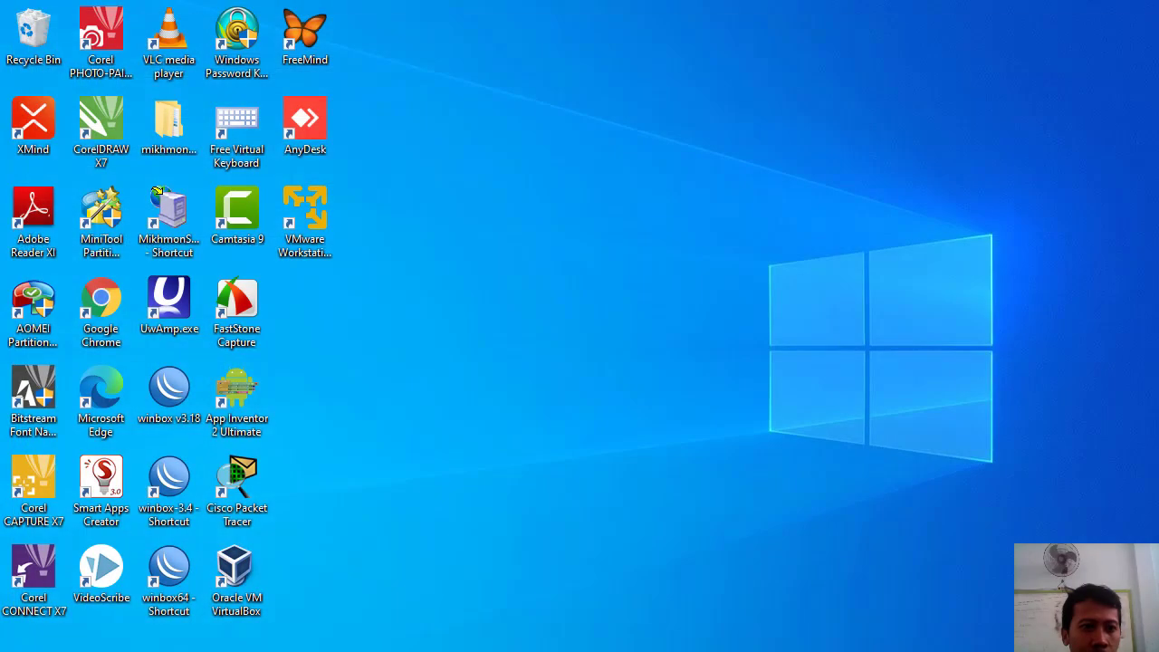
pyautogui.doubleClick(171, 402)
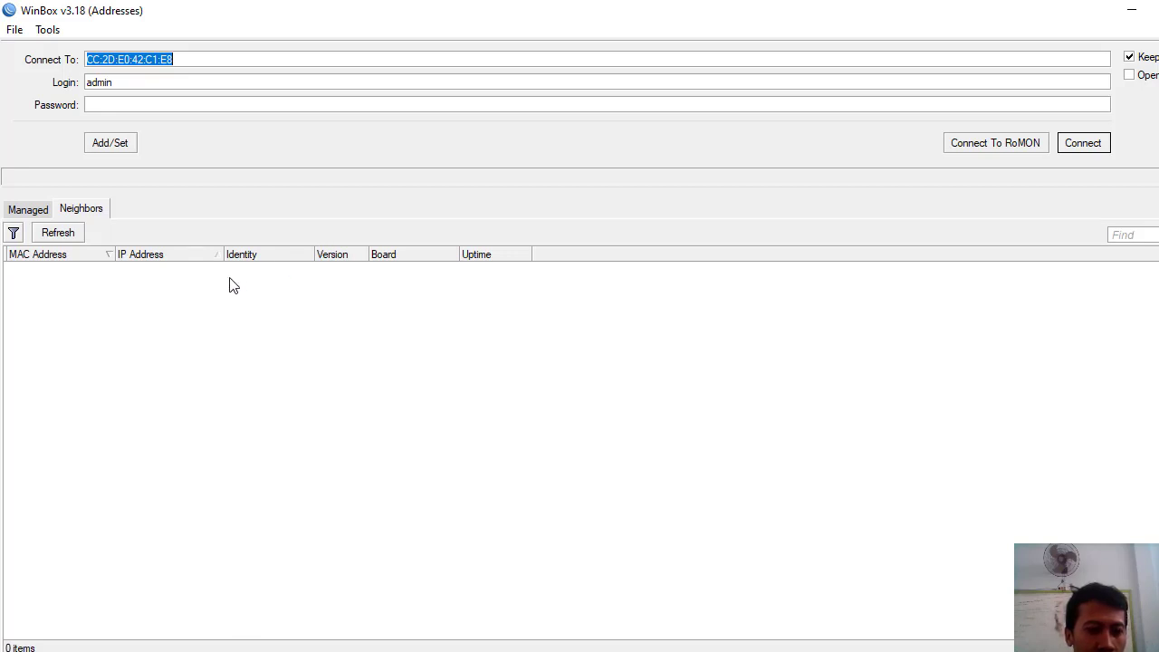
pyautogui.click(57, 233)
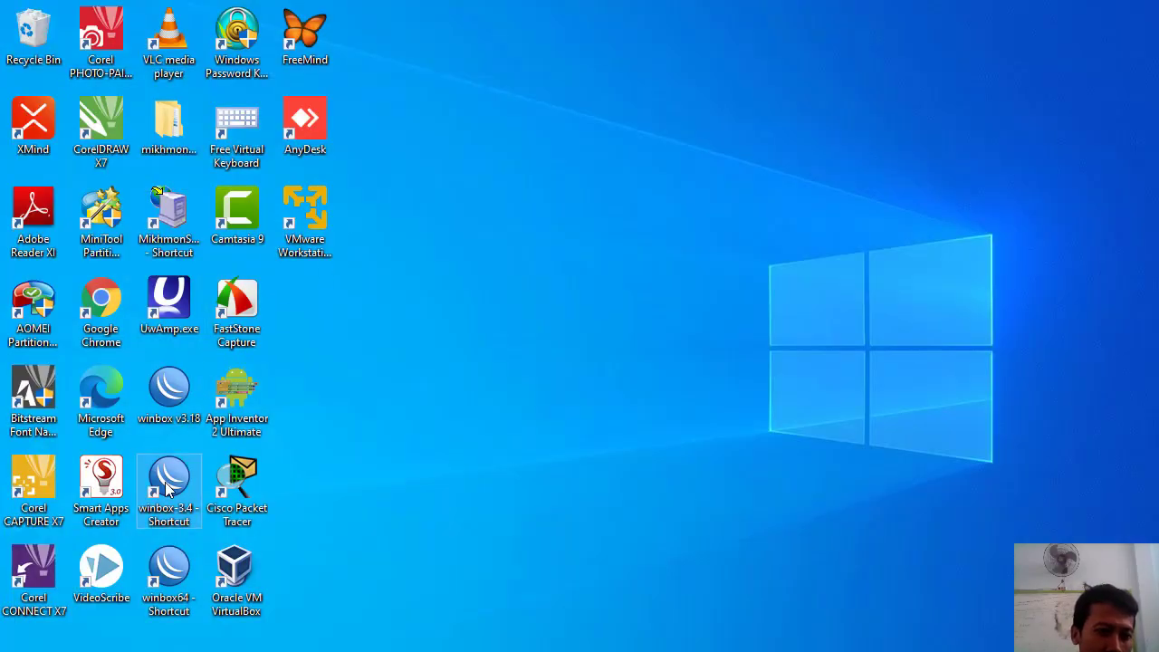
pyautogui.doubleClick(166, 489)
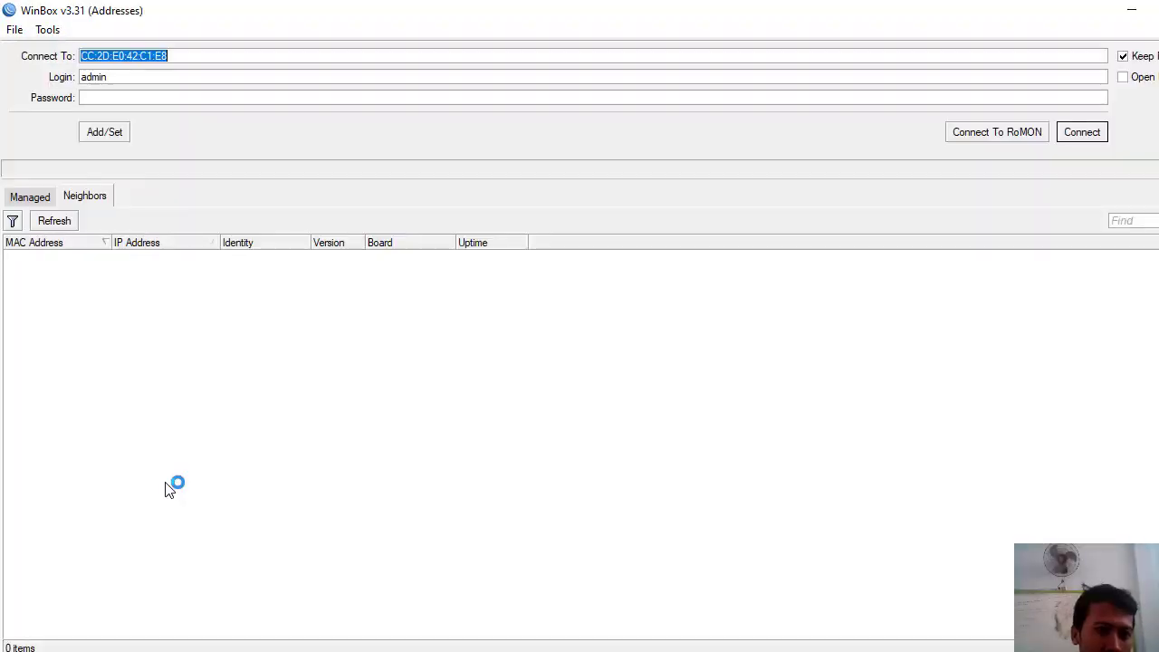
pyautogui.click(51, 223)
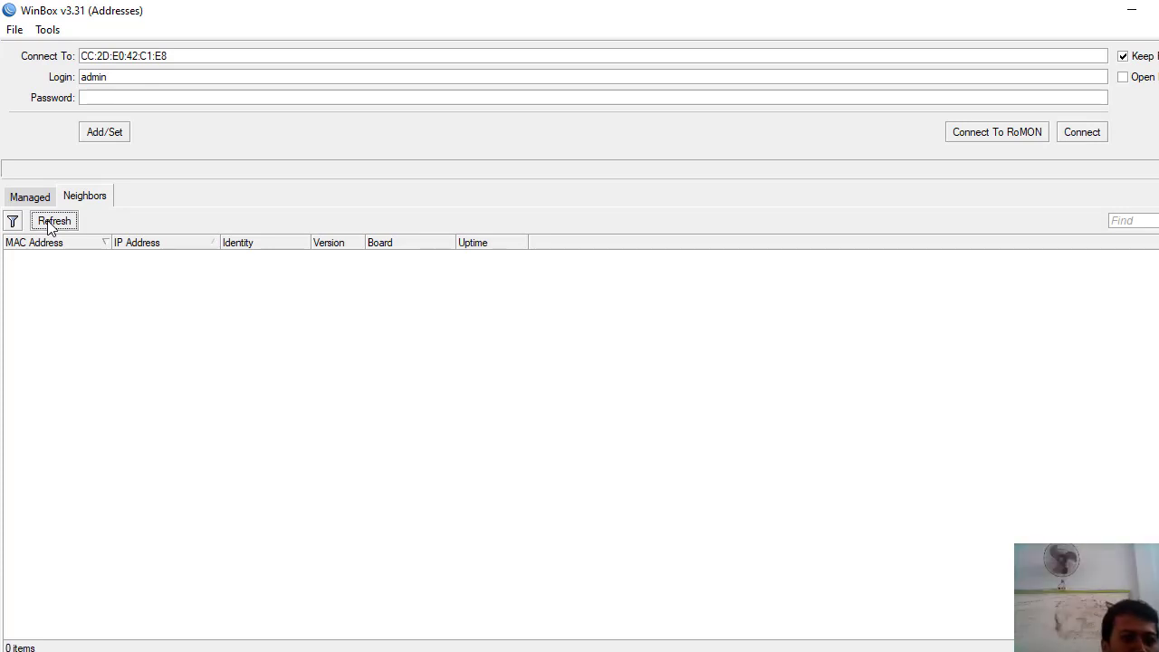
pyautogui.click(50, 224)
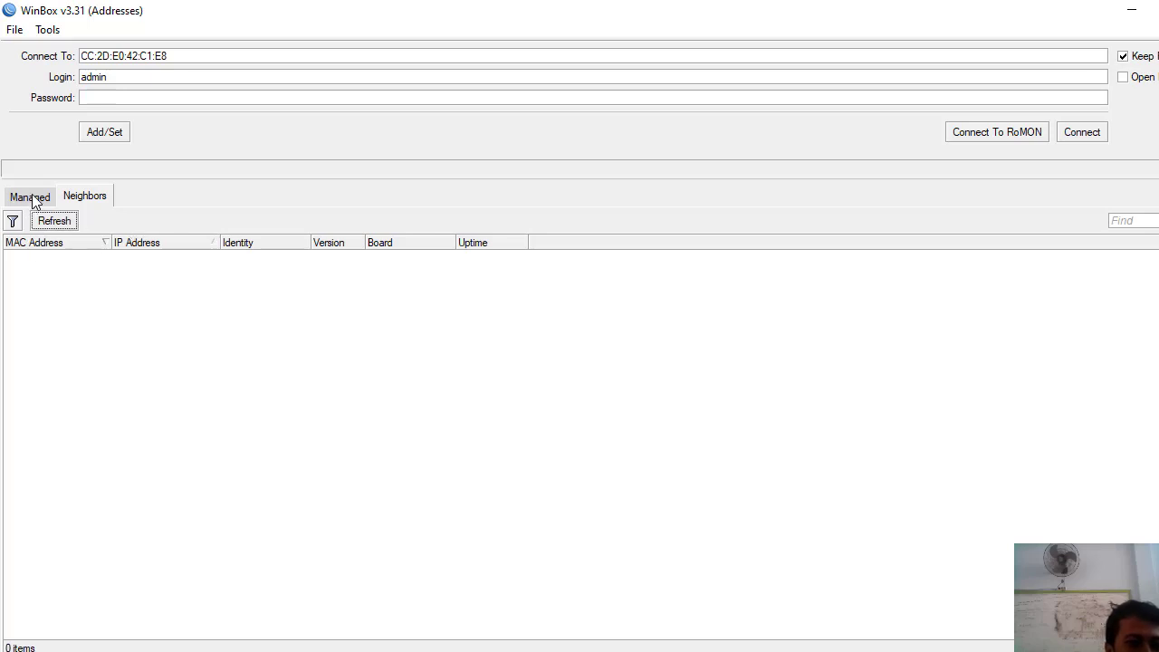
pyautogui.click(34, 199)
pyautogui.click(80, 199)
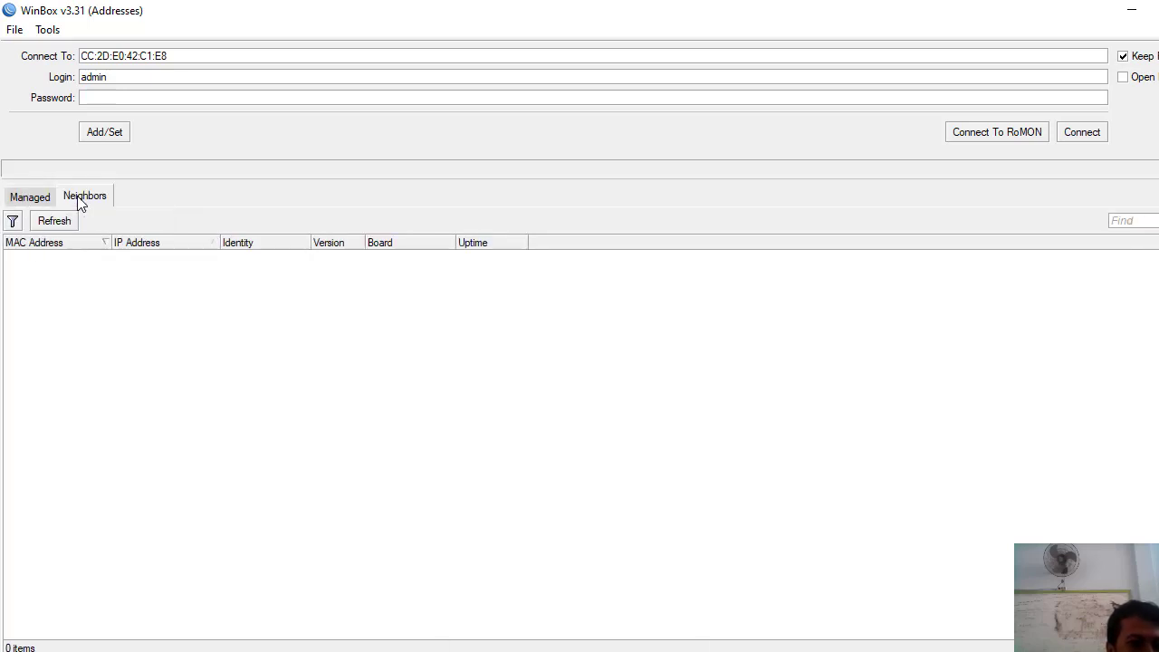
pyautogui.click(50, 222)
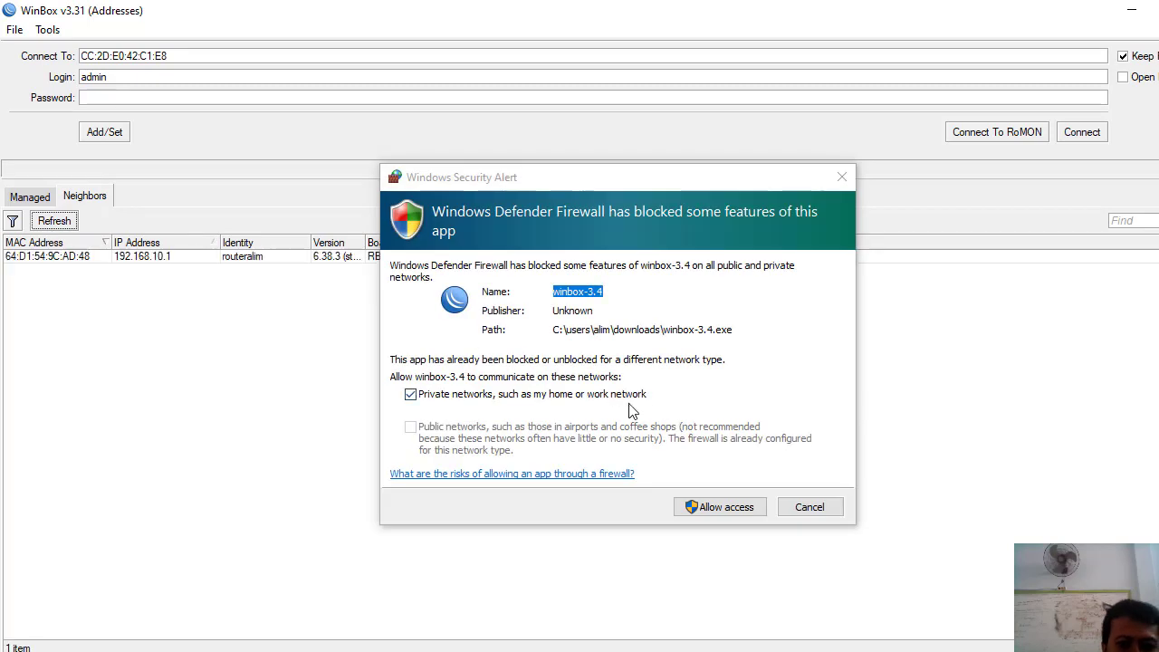
# - Allow WinBox through Windows Firewall and connect to routeralim by MAC 64:D1:54:9C:AD:48
pyautogui.click(730, 510)
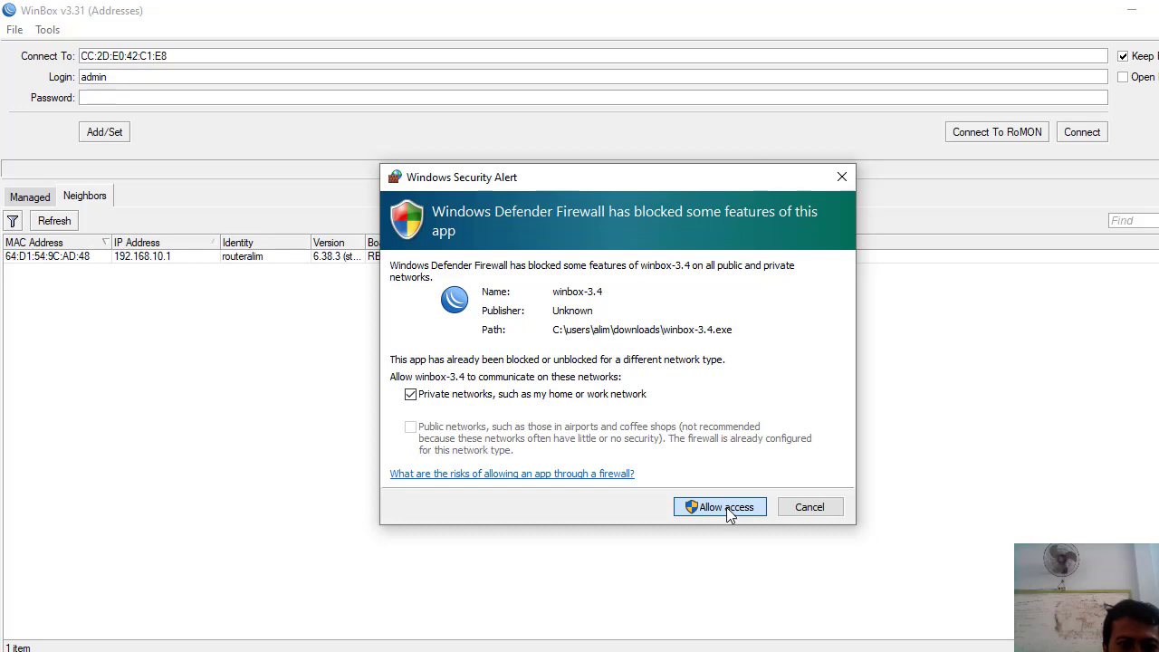
pyautogui.click(721, 508)
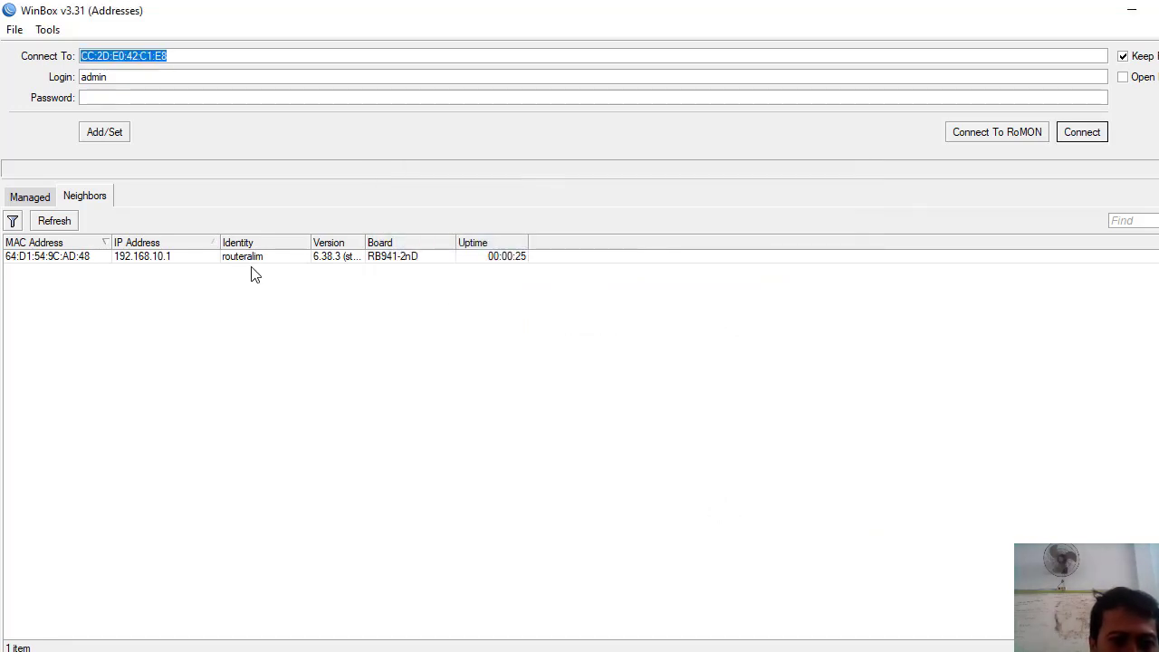
pyautogui.click(58, 264)
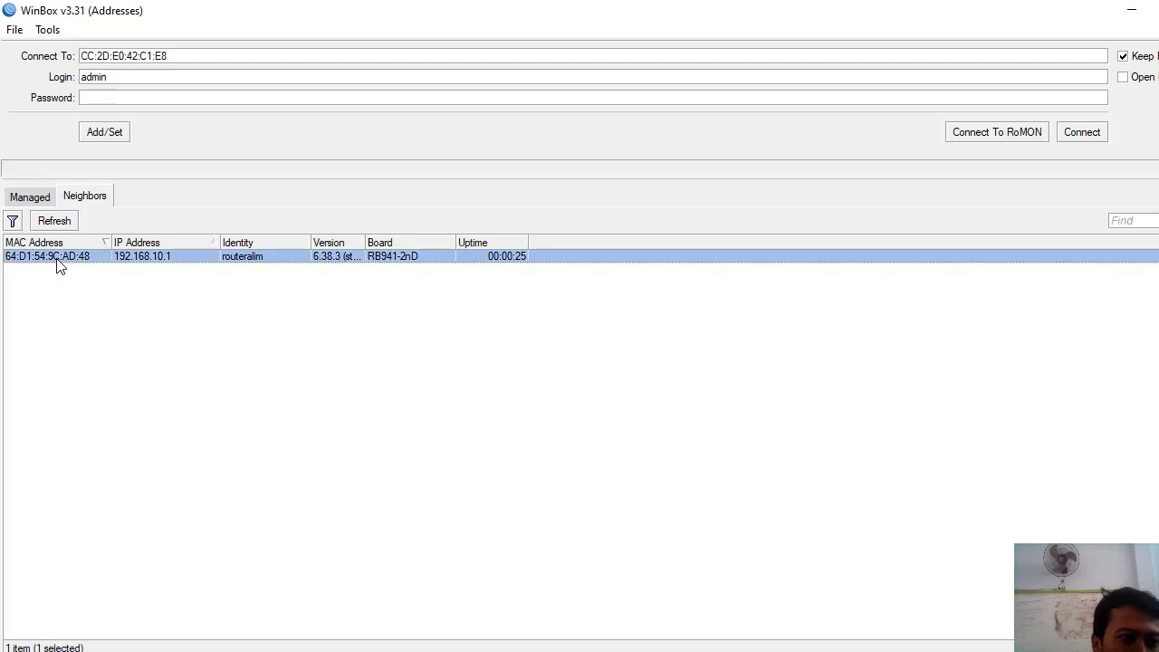
pyautogui.click(1087, 137)
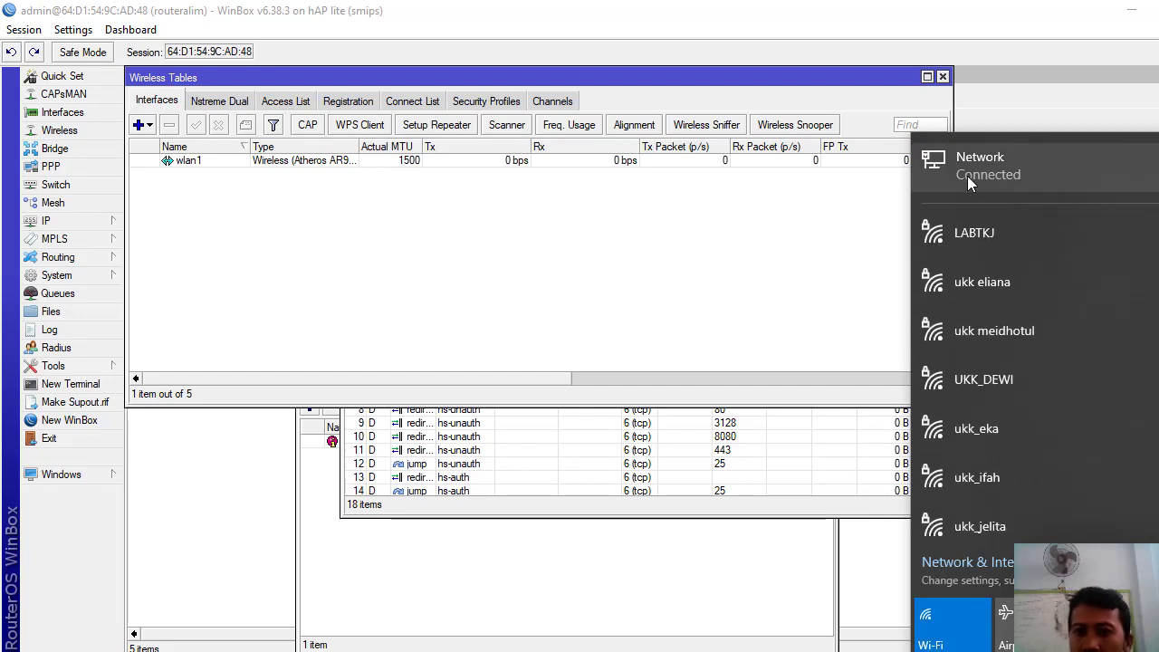
# - In System > Users, start a new router user named for the student in the full group
pyautogui.click(280, 302)
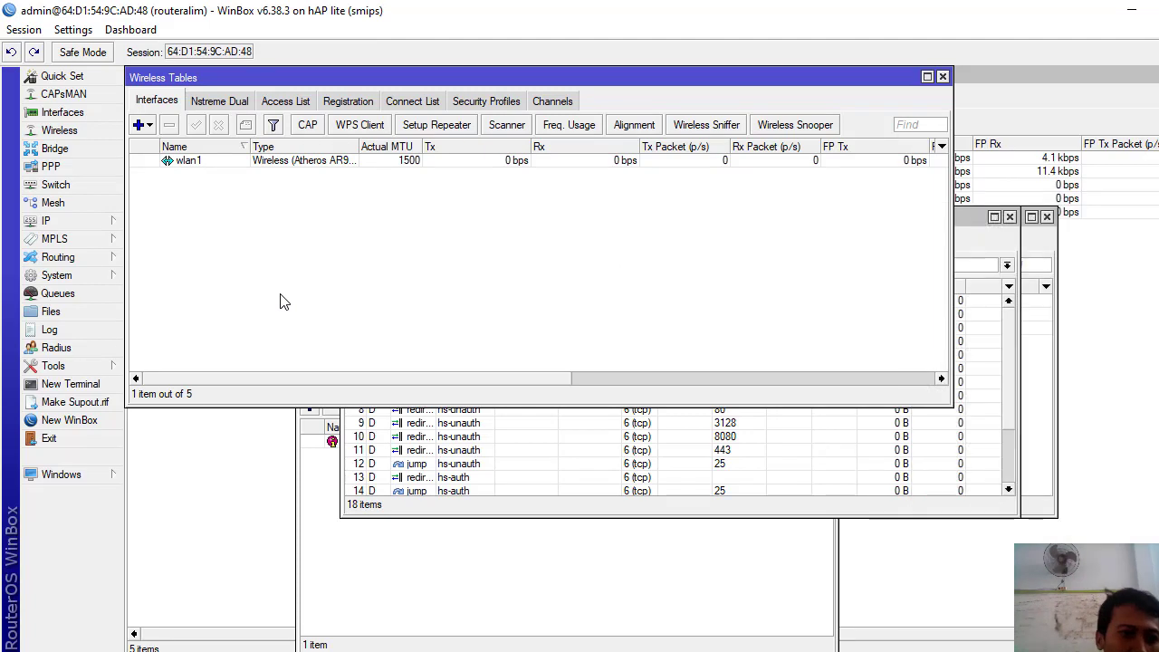
pyautogui.click(63, 279)
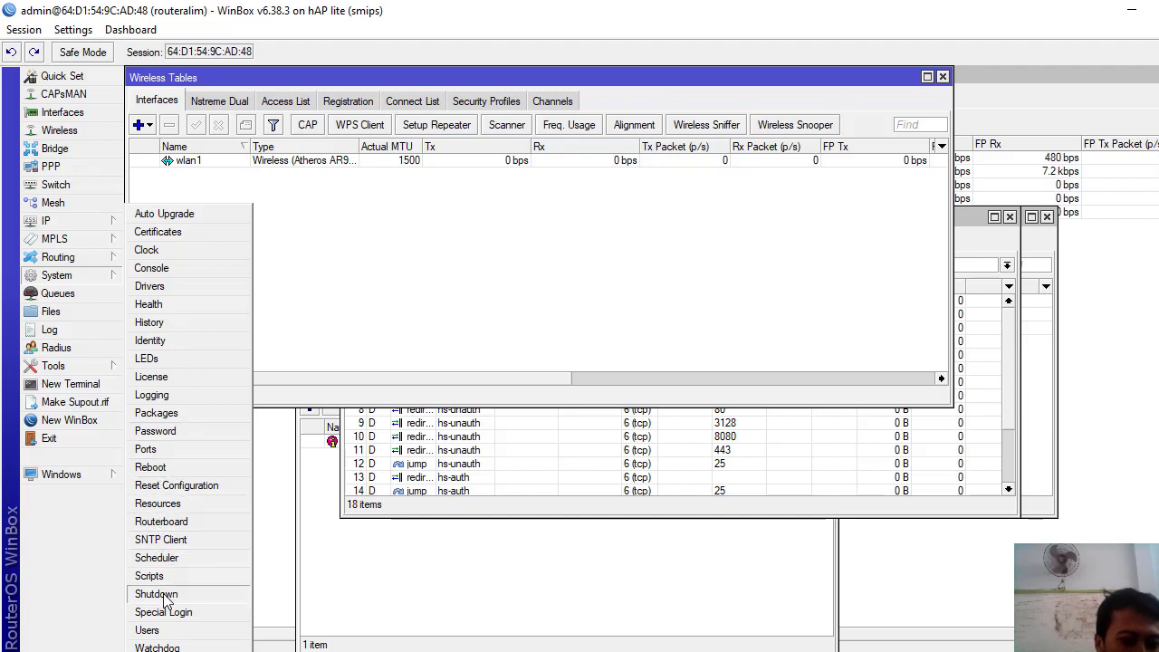
pyautogui.click(146, 630)
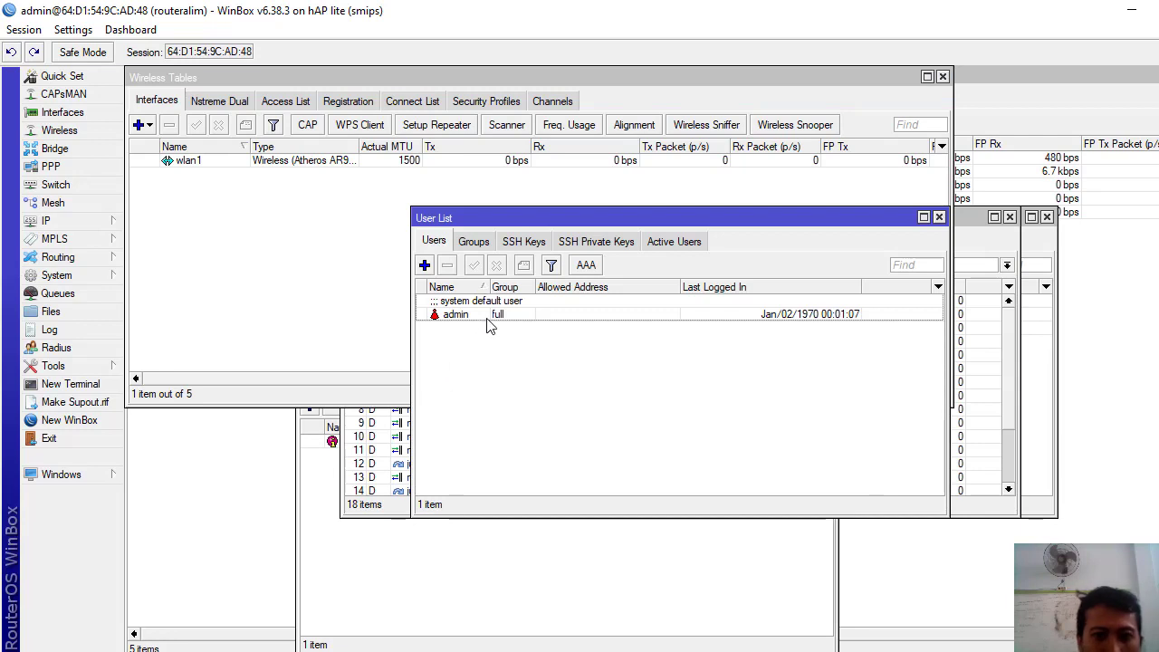
pyautogui.click(423, 265)
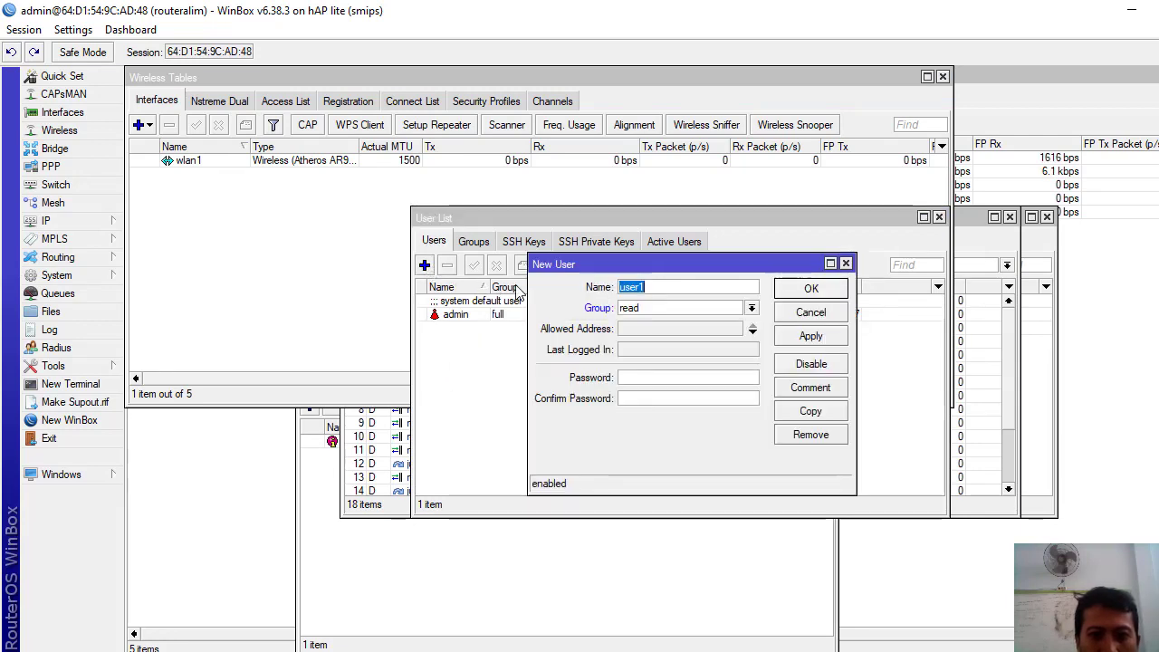
pyautogui.write('alim')
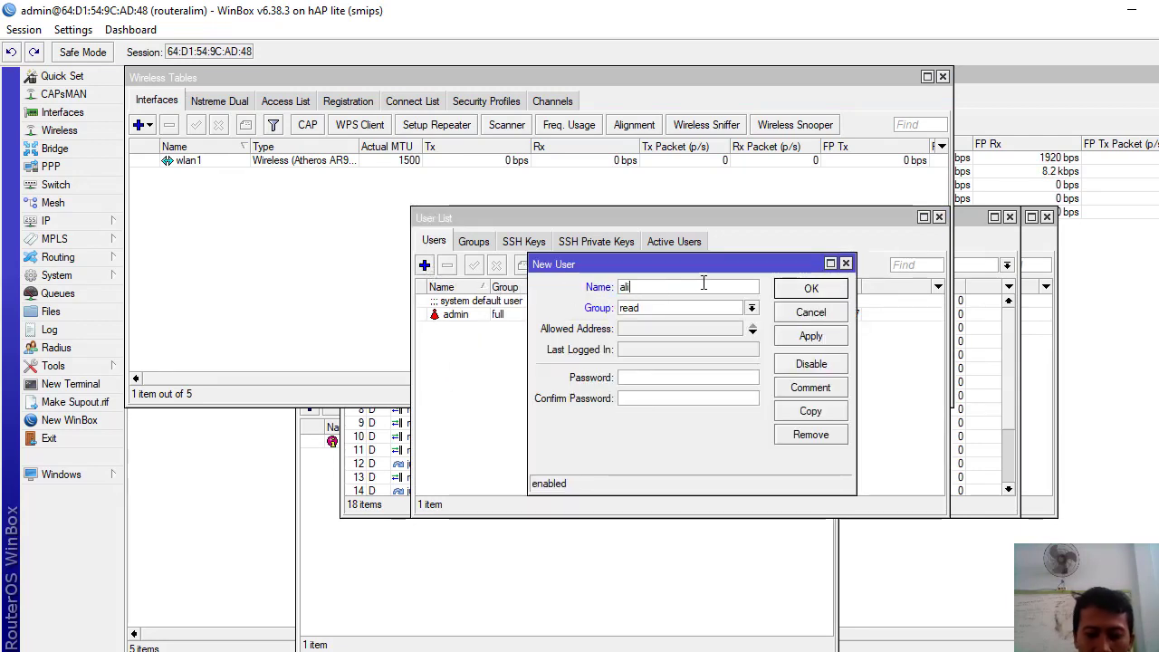
pyautogui.click(751, 308)
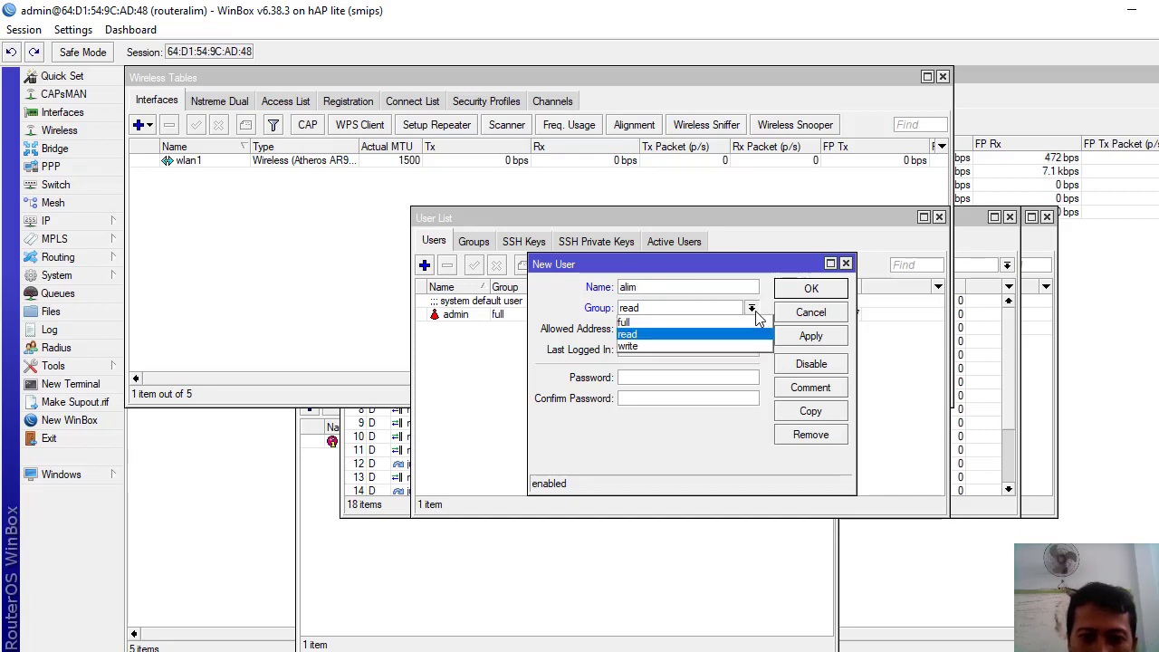
pyautogui.click(677, 323)
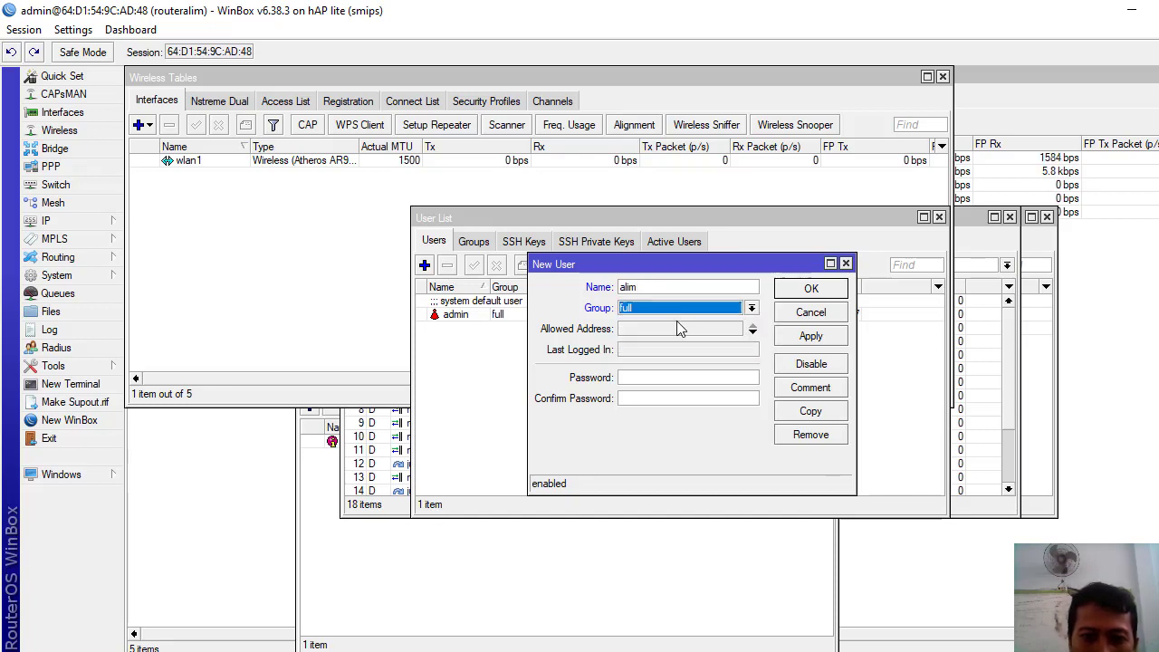
# - Enter and confirm the user's password, save the account, and minimize WinBox
pyautogui.click(644, 375)
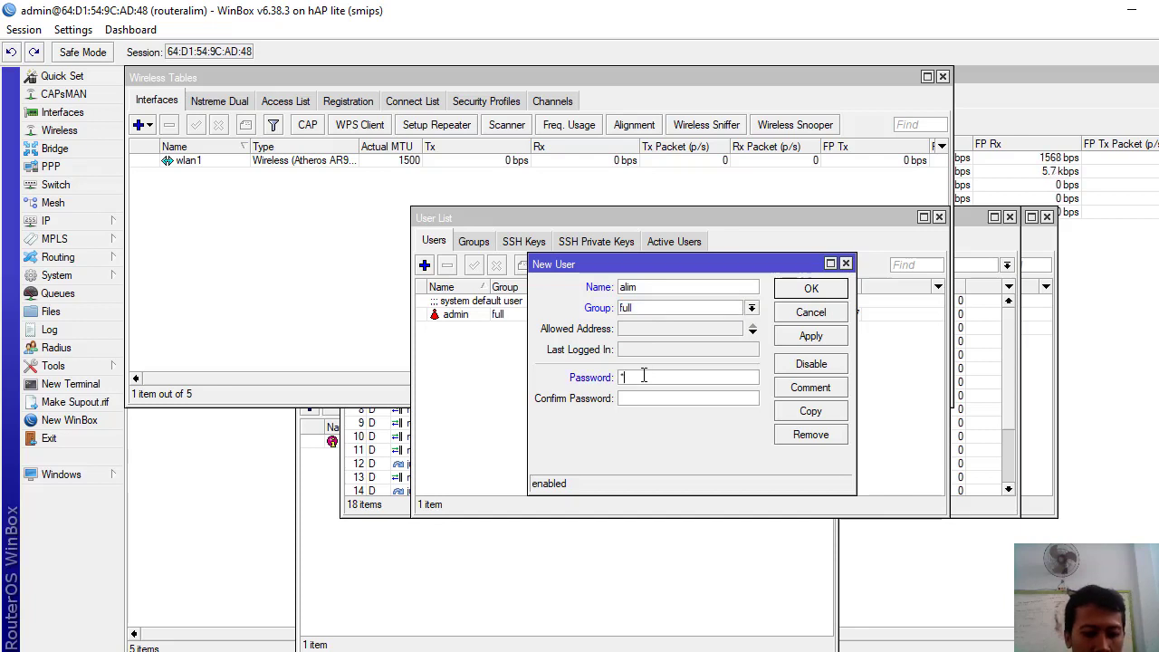
pyautogui.write('******')
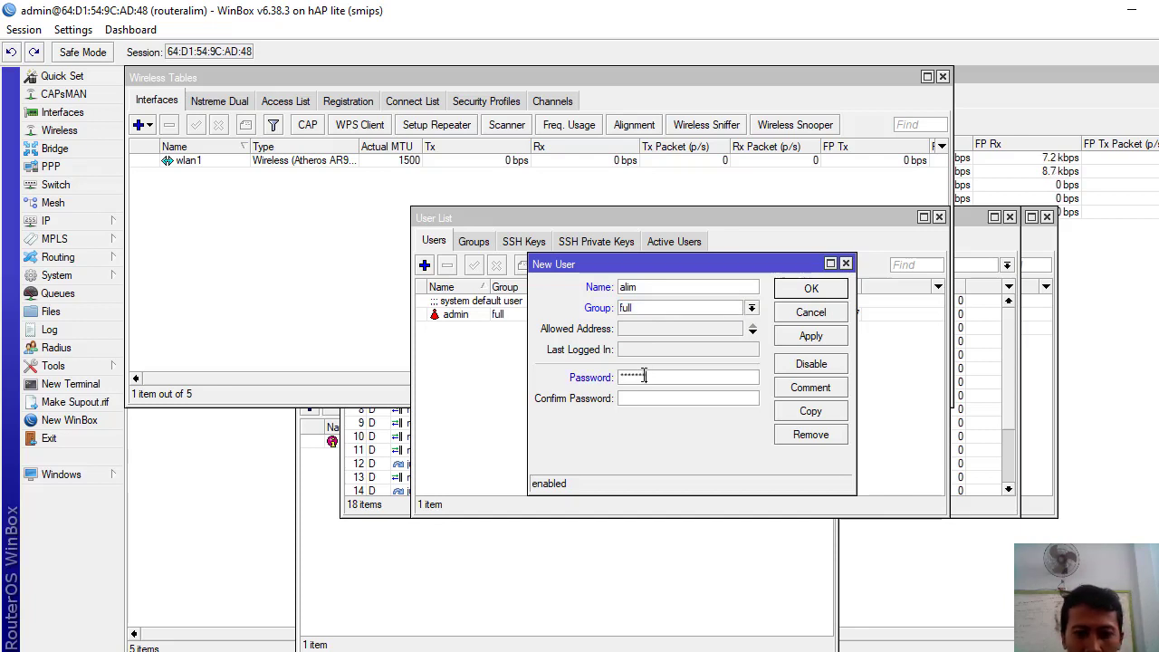
pyautogui.write('*')
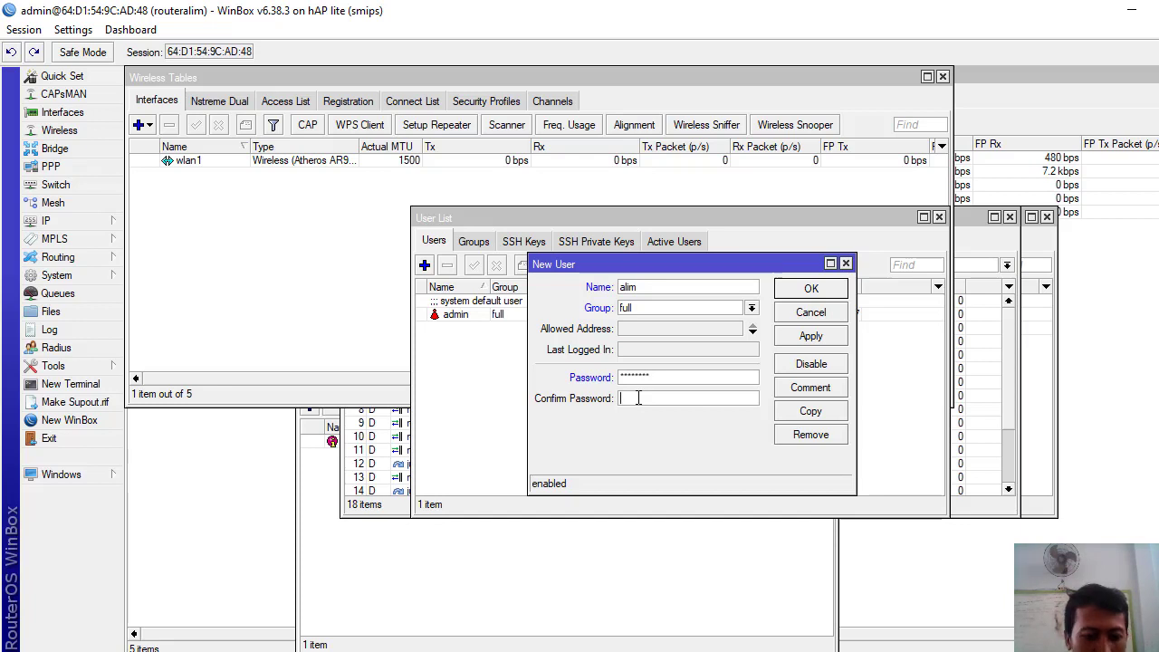
pyautogui.write('****')
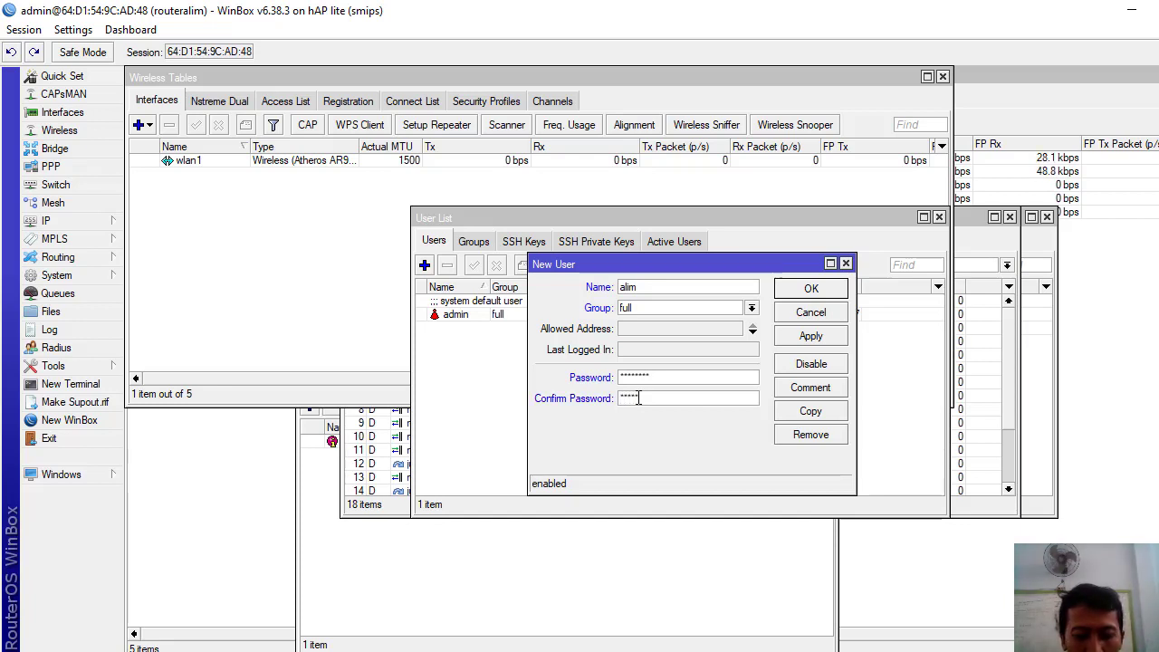
pyautogui.write('***')
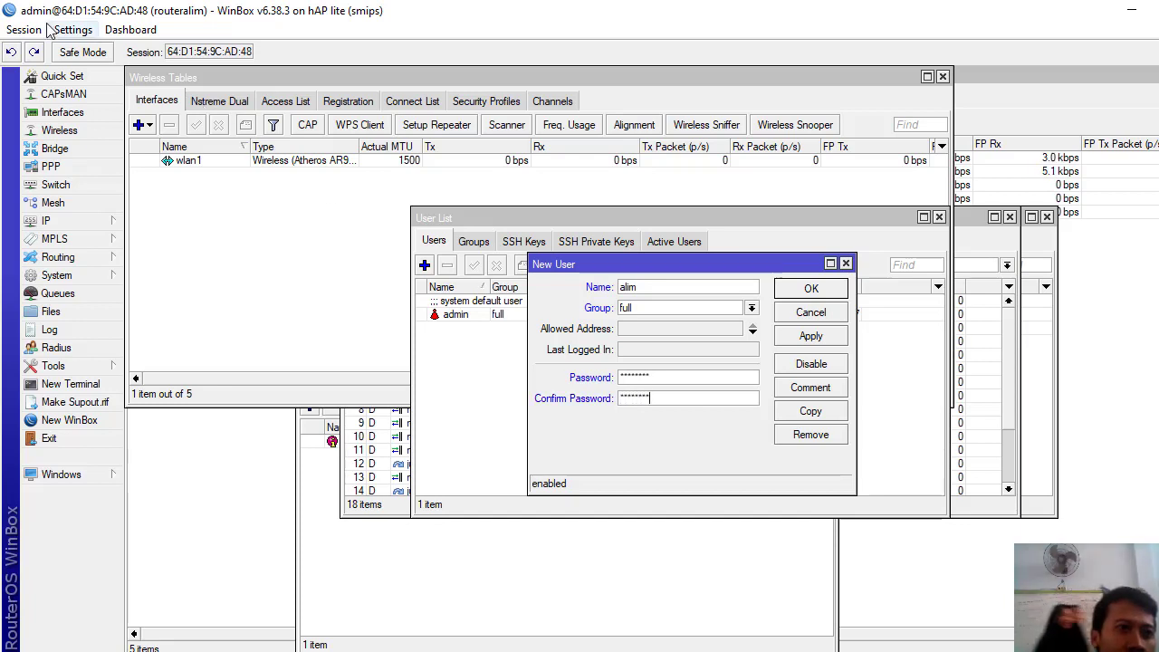
pyautogui.click(72, 29)
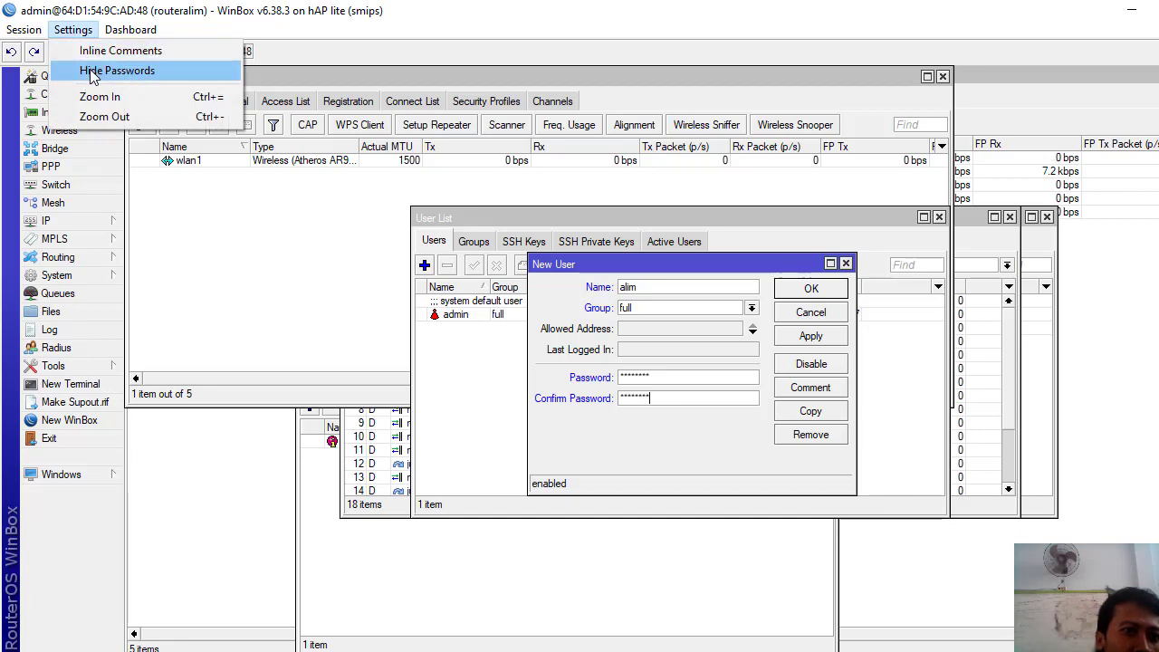
pyautogui.click(94, 72)
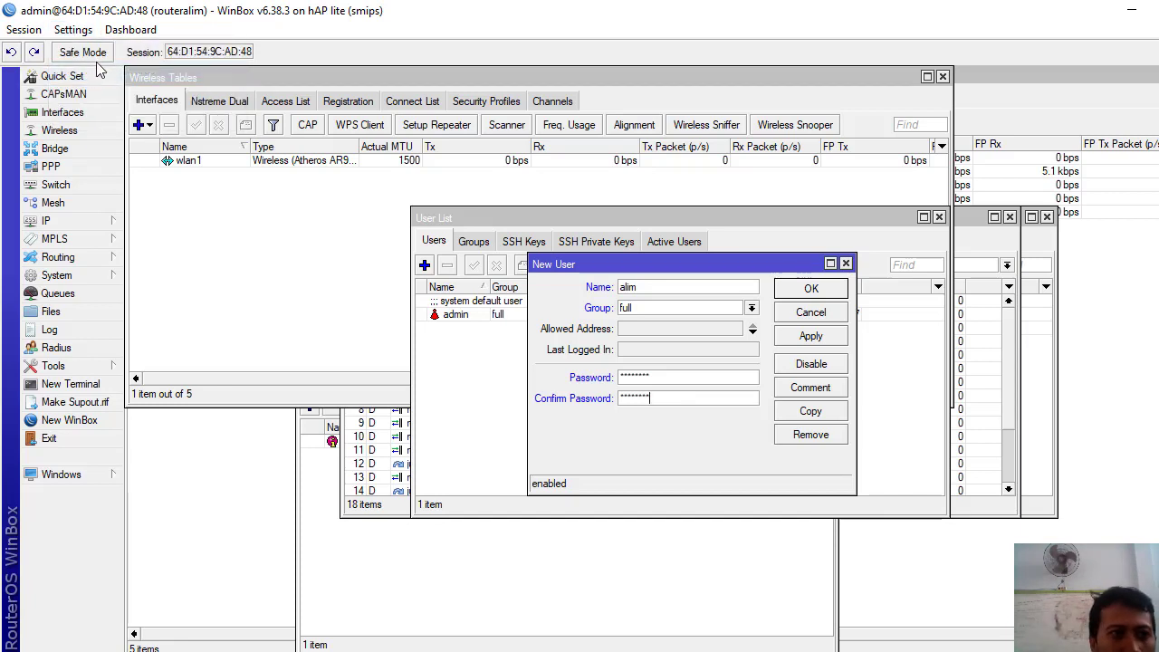
pyautogui.click(81, 31)
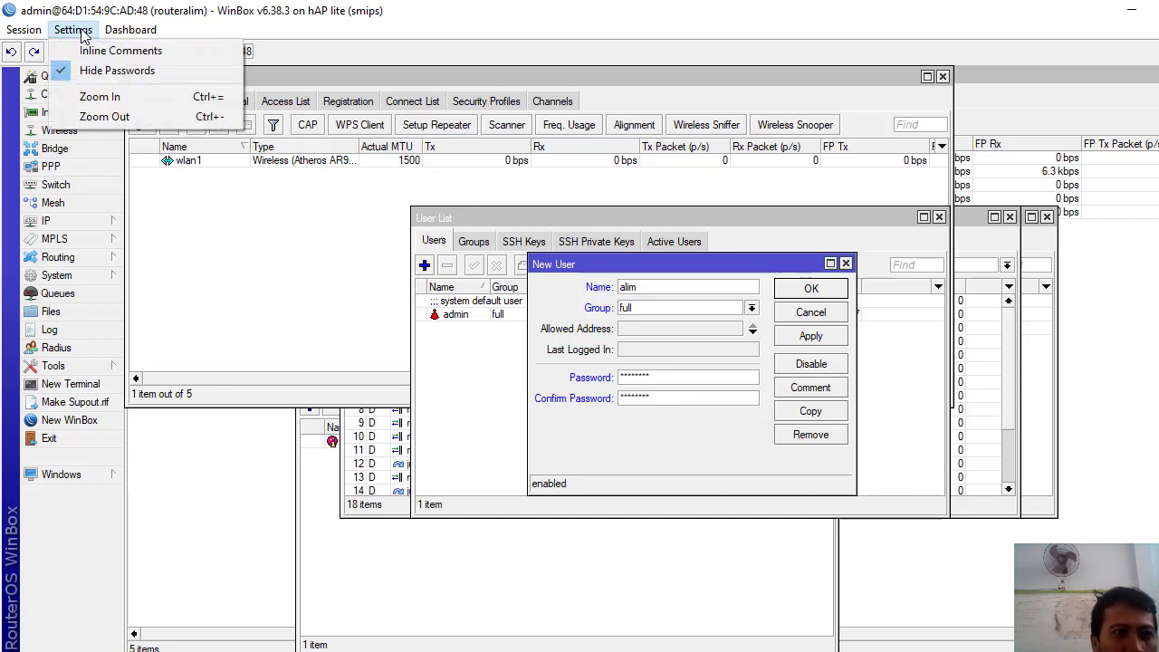
pyautogui.click(90, 70)
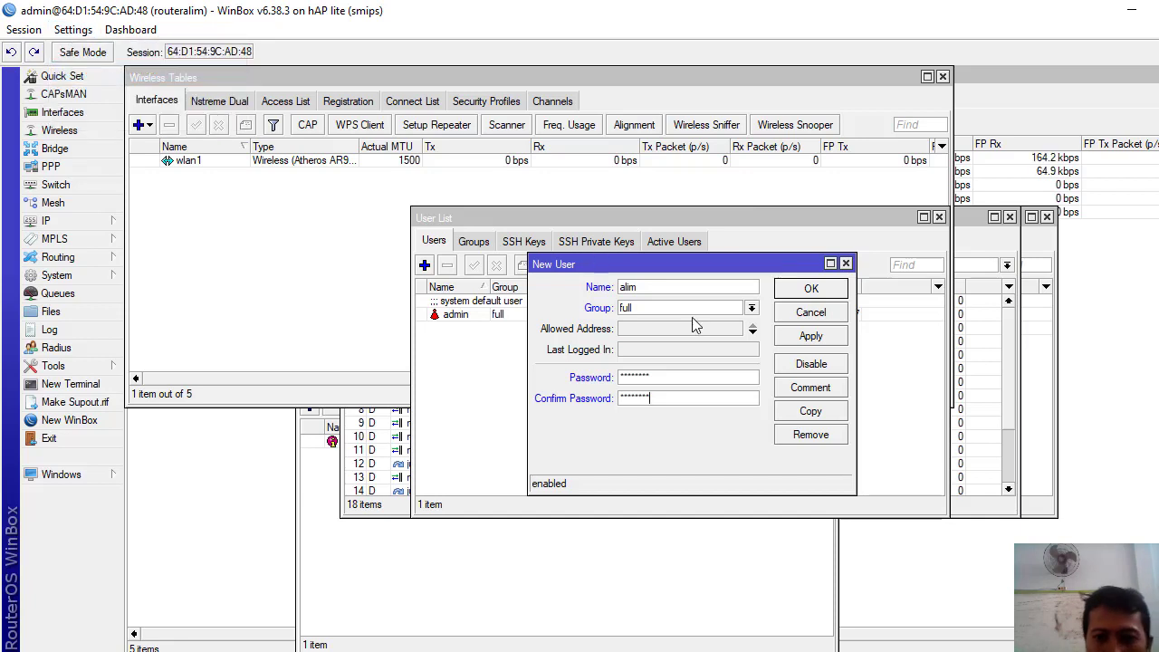
pyautogui.click(811, 336)
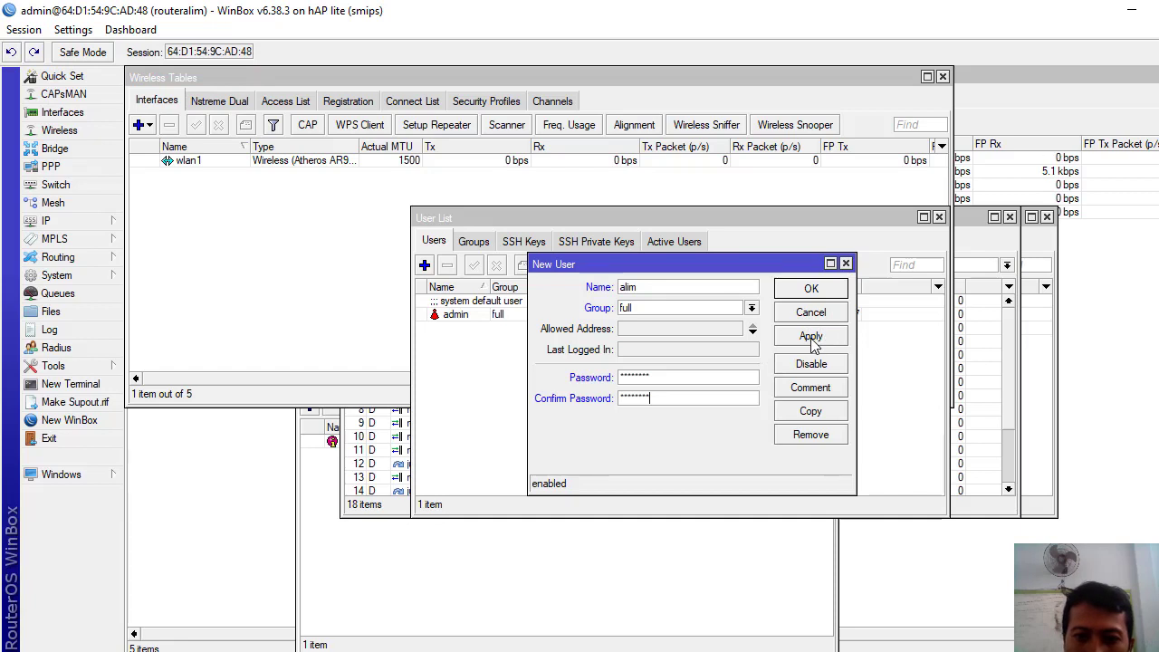
pyautogui.click(813, 288)
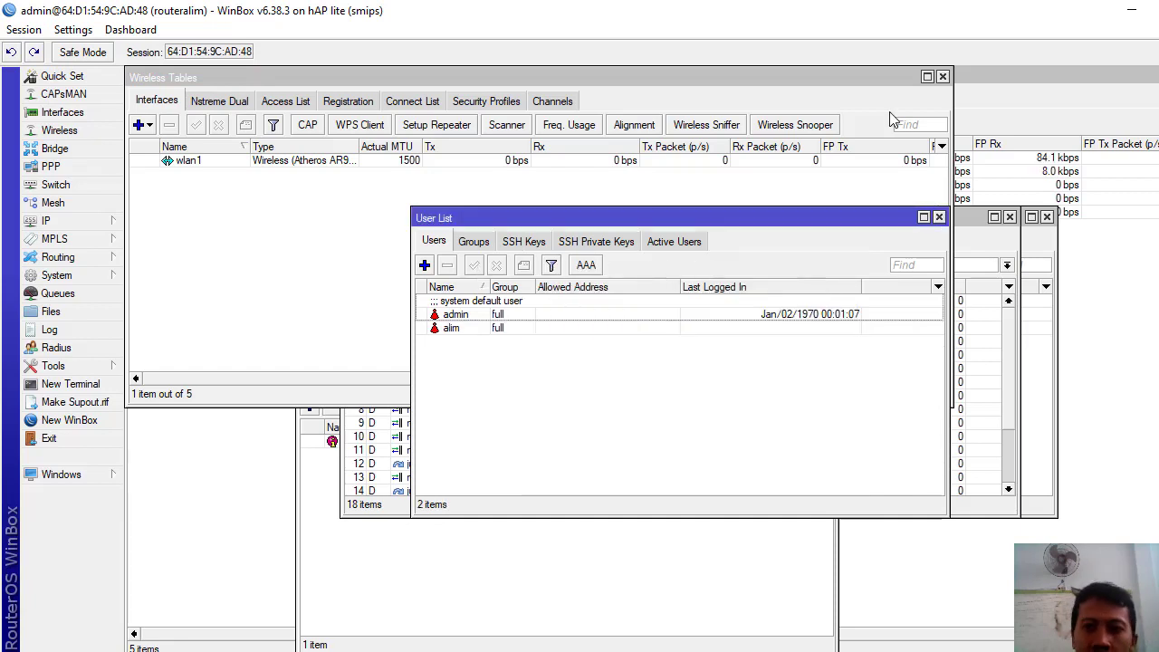
pyautogui.click(1131, 10)
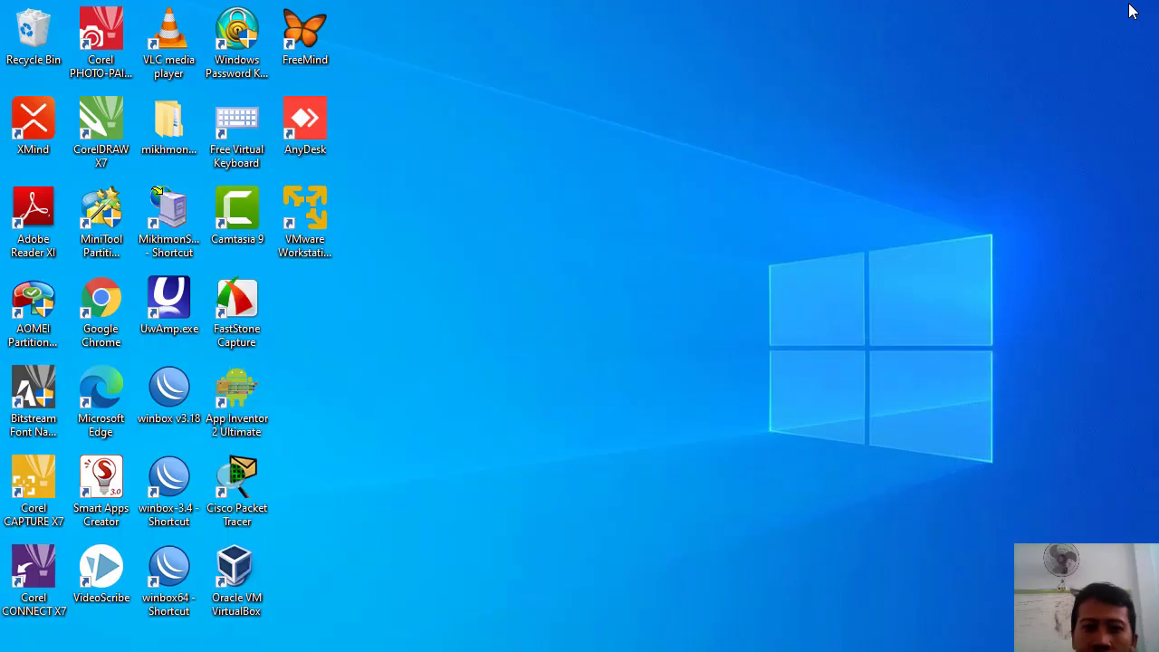
pyautogui.click(172, 208)
pyautogui.doubleClick(172, 208)
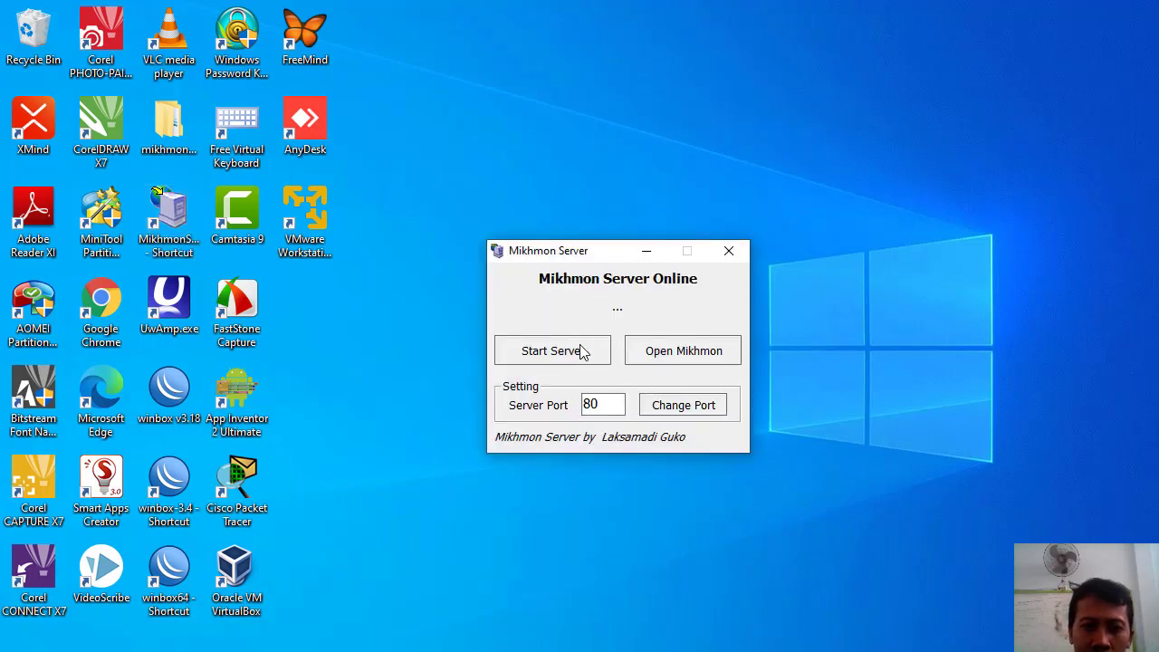
pyautogui.click(576, 356)
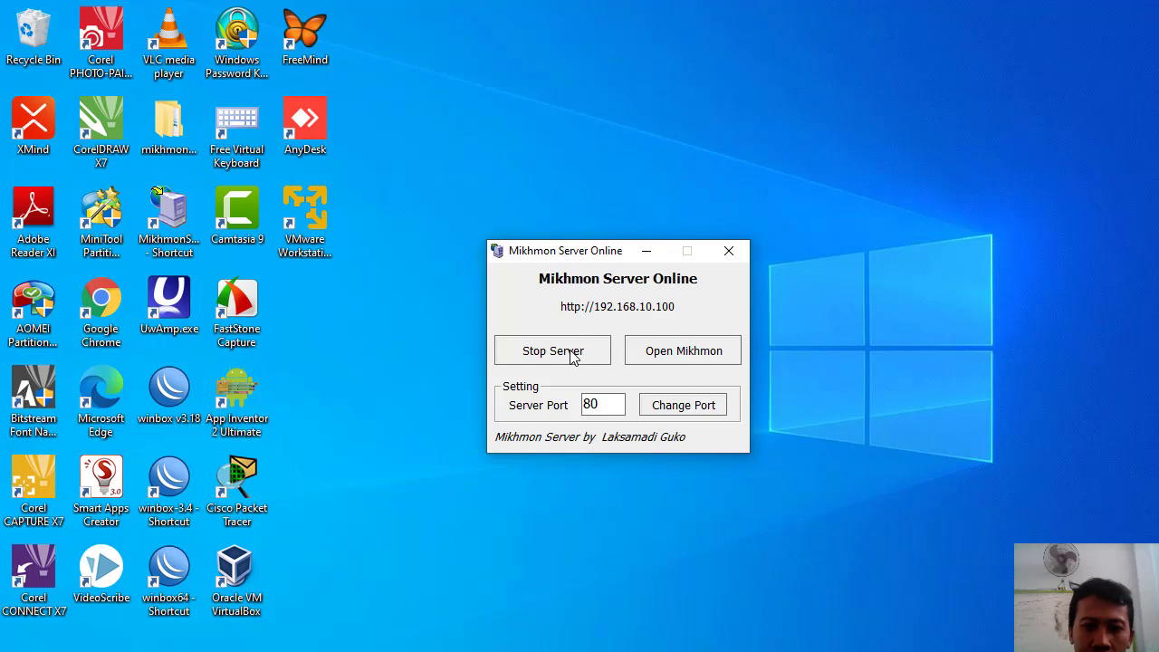
pyautogui.click(660, 357)
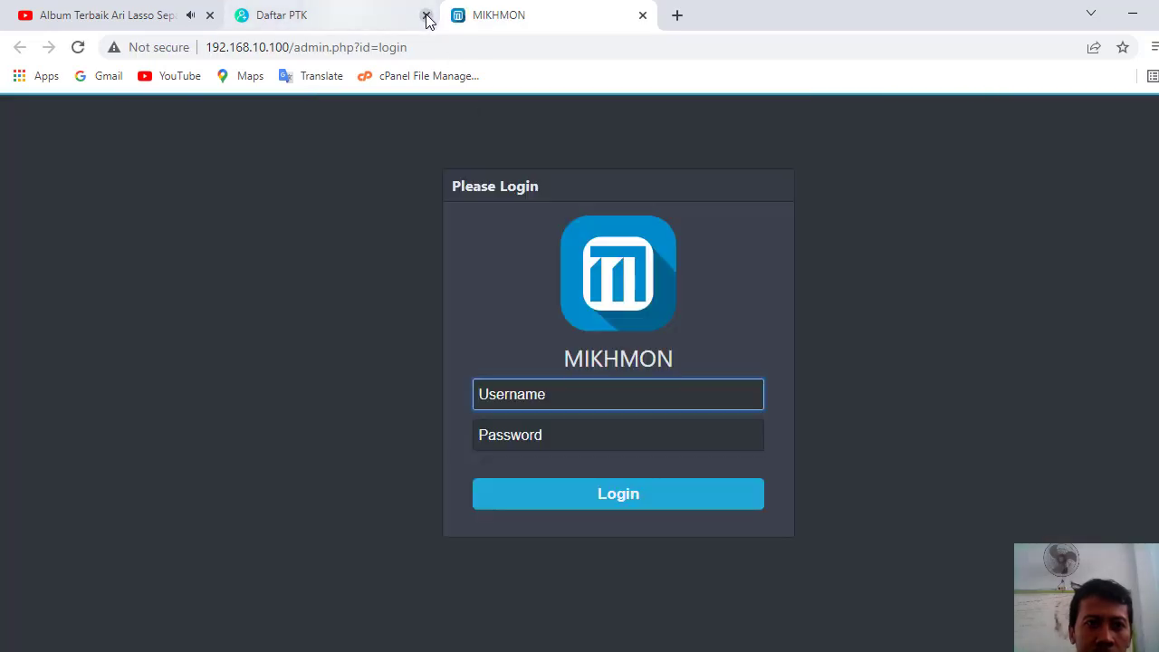
# - Close the Daftar PTK tab and log in to Mikhmon with the admin credentials
pyautogui.click(426, 16)
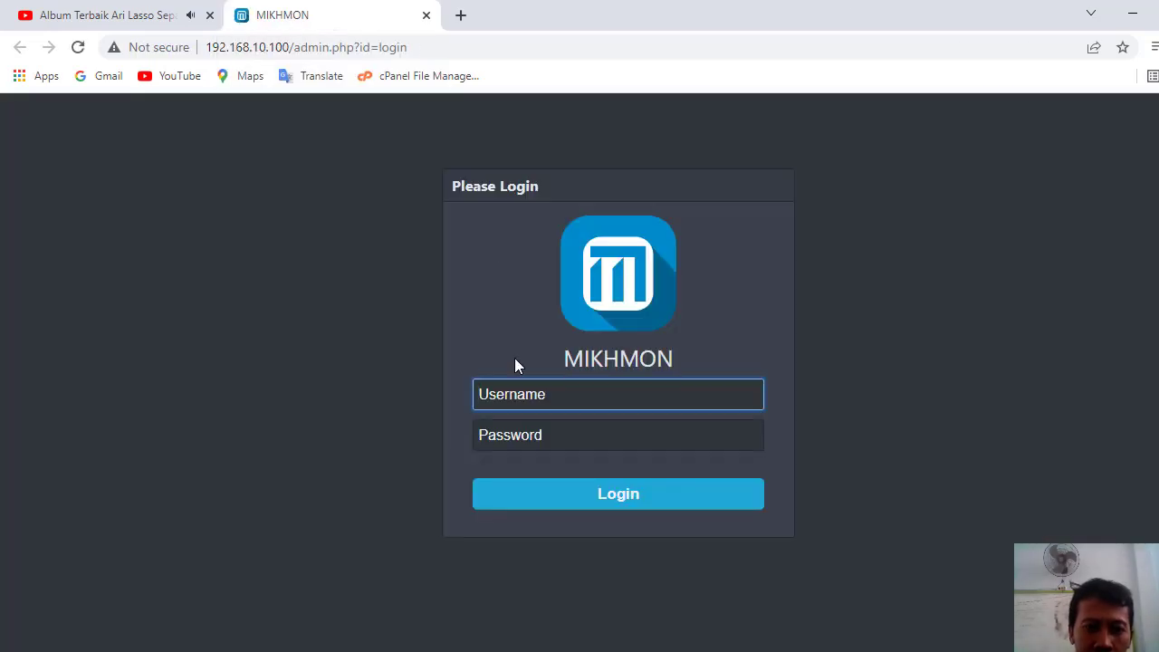
pyautogui.write('mikhmon')
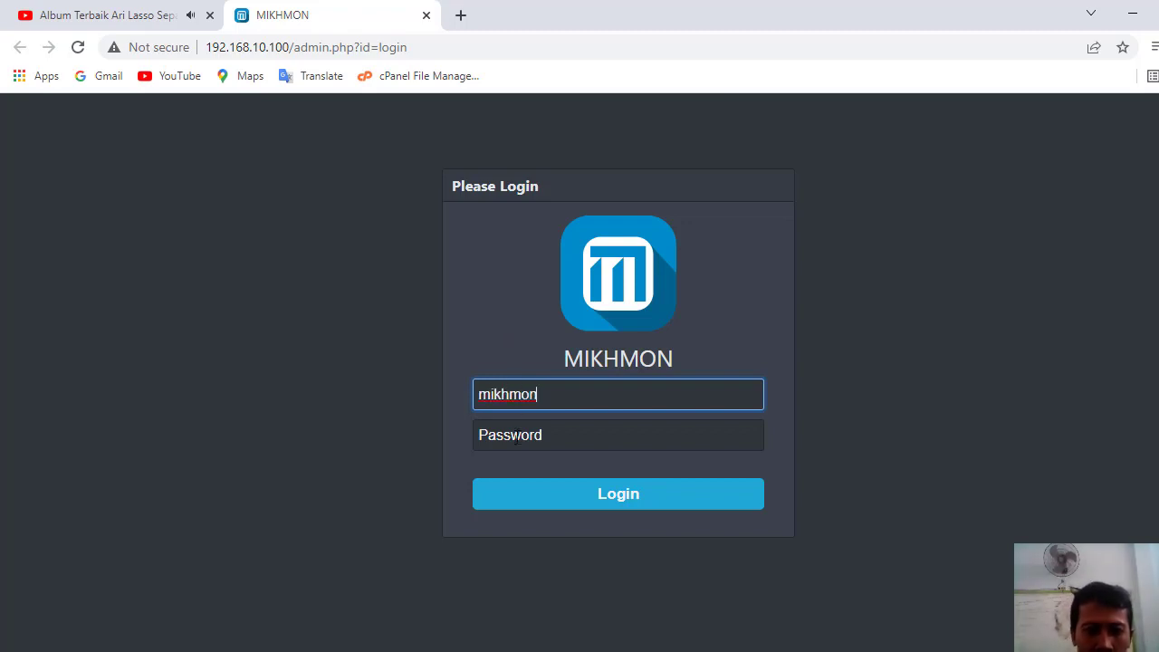
pyautogui.click(516, 437)
pyautogui.write('12')
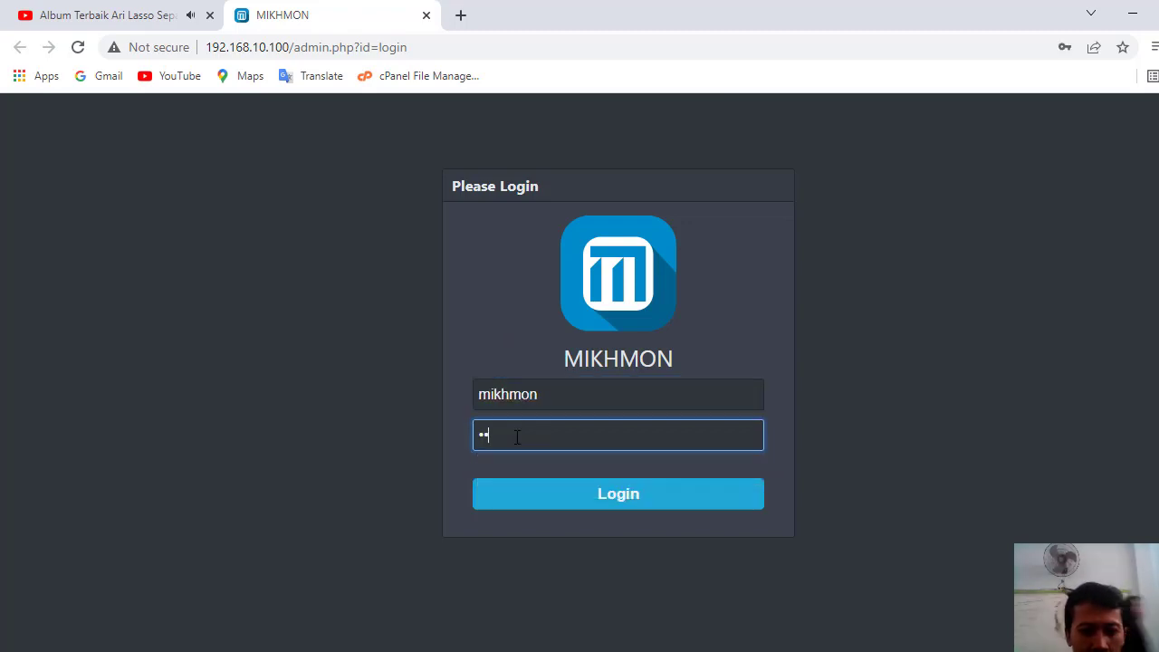
pyautogui.click(582, 501)
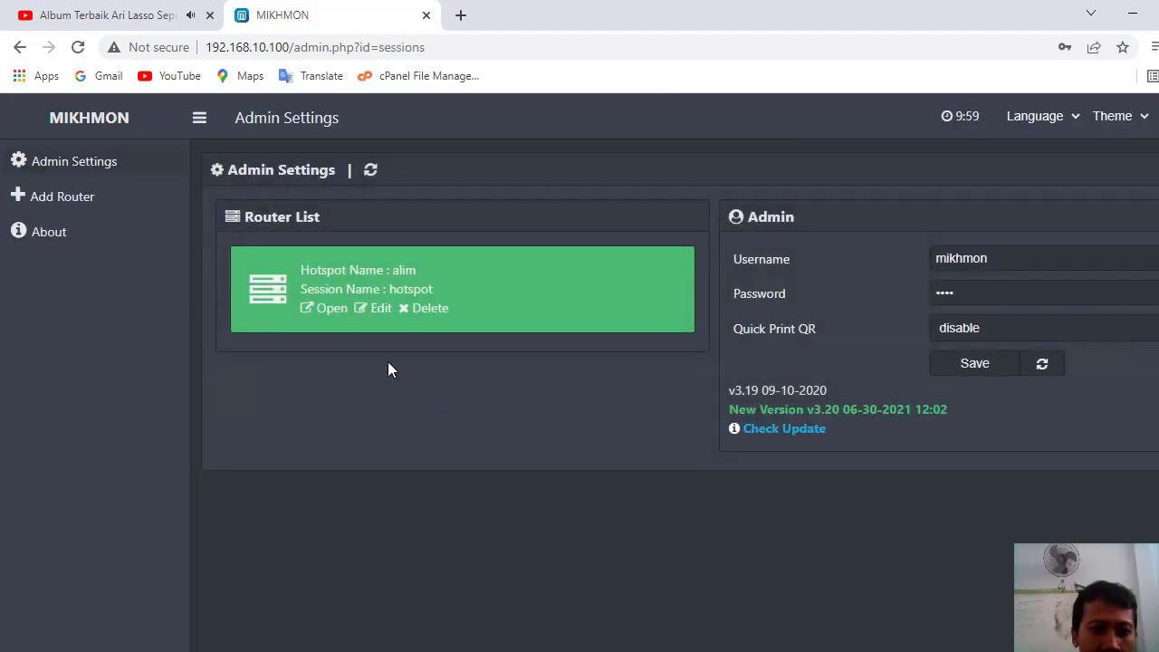
# - Delete the existing hotspot router entry and start adding a new router session
pyautogui.click(437, 312)
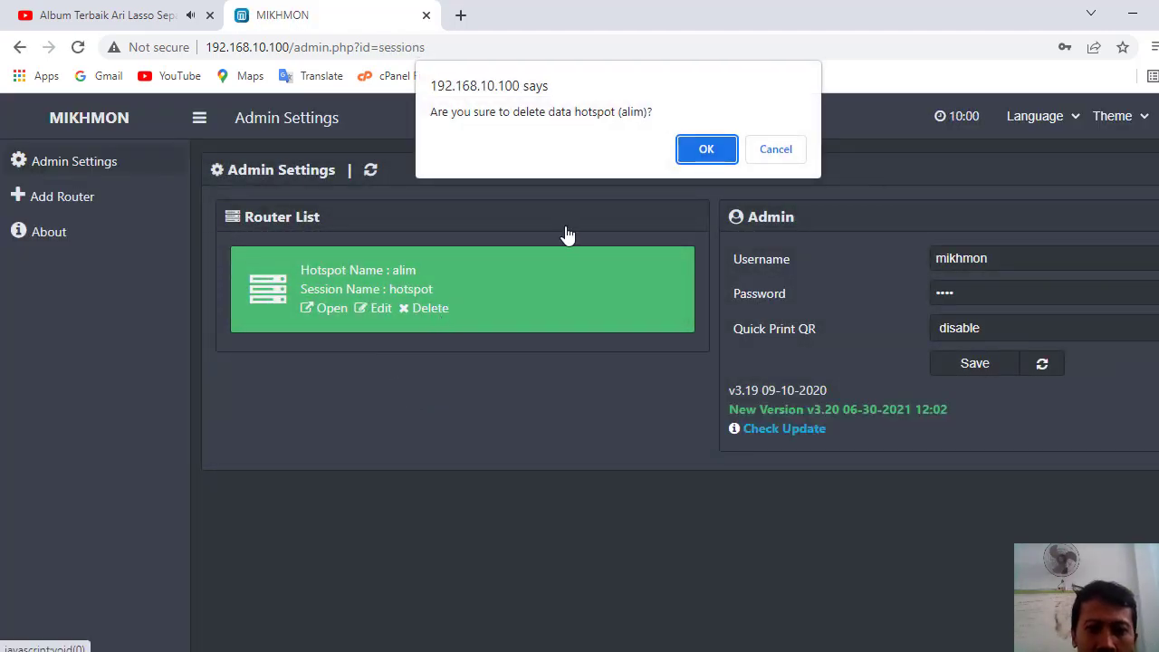
pyautogui.click(703, 147)
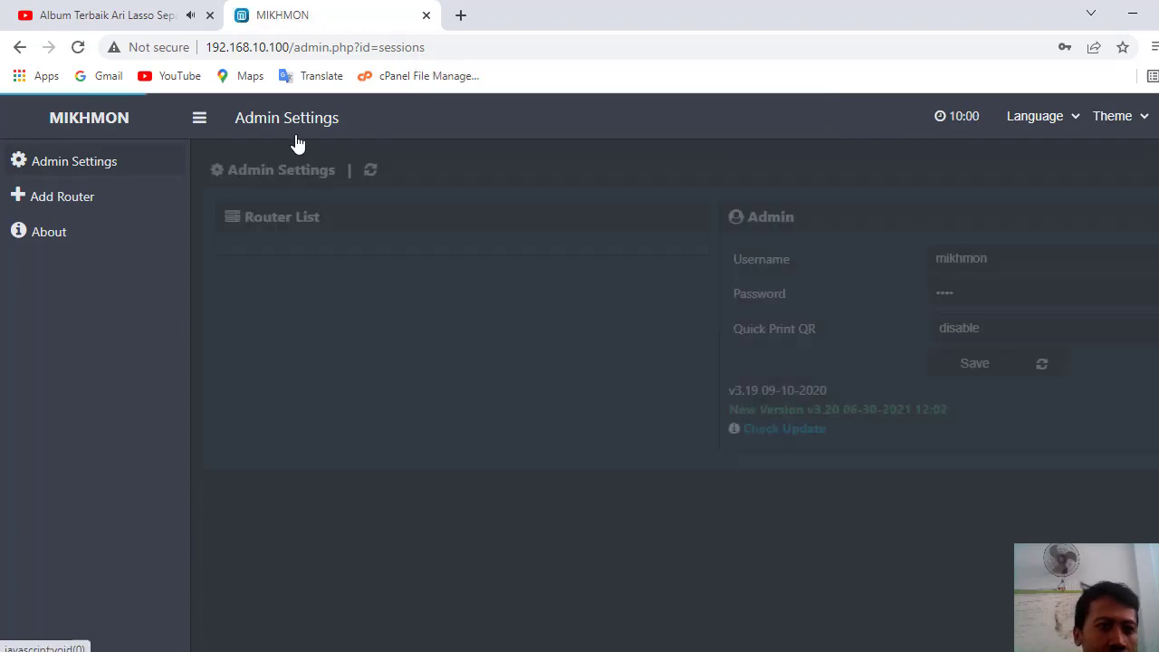
pyautogui.click(61, 199)
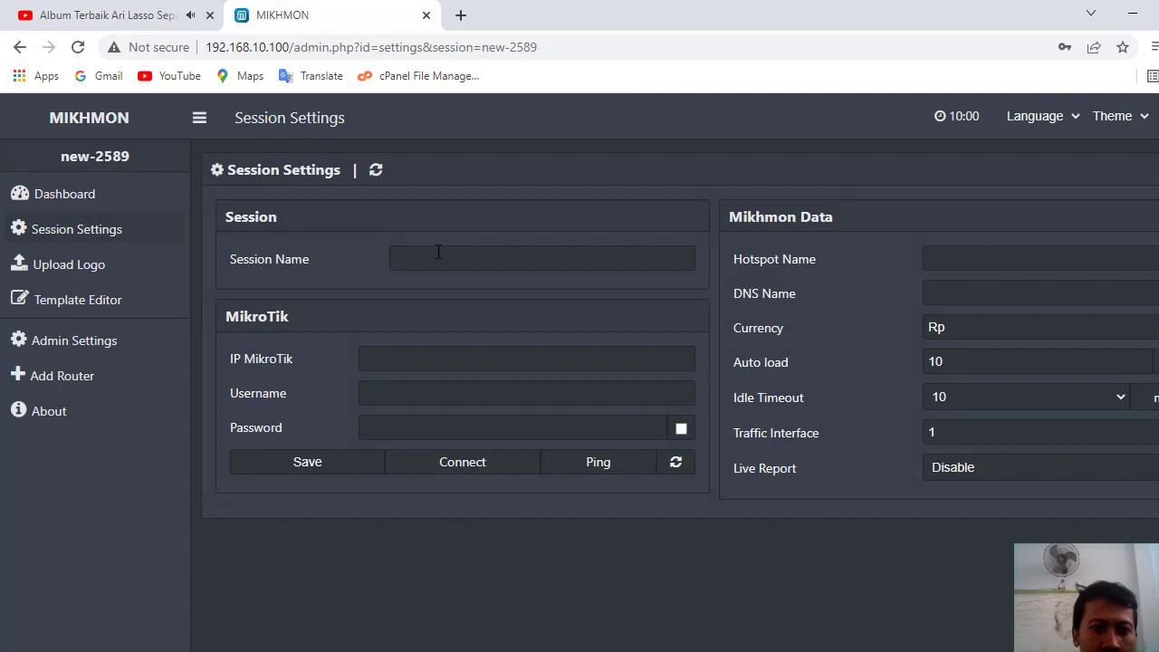
# - Enter session name 'hotspot', router IP 192.168.200.1, and the router login username and password
pyautogui.click(438, 252)
pyautogui.write('ho')
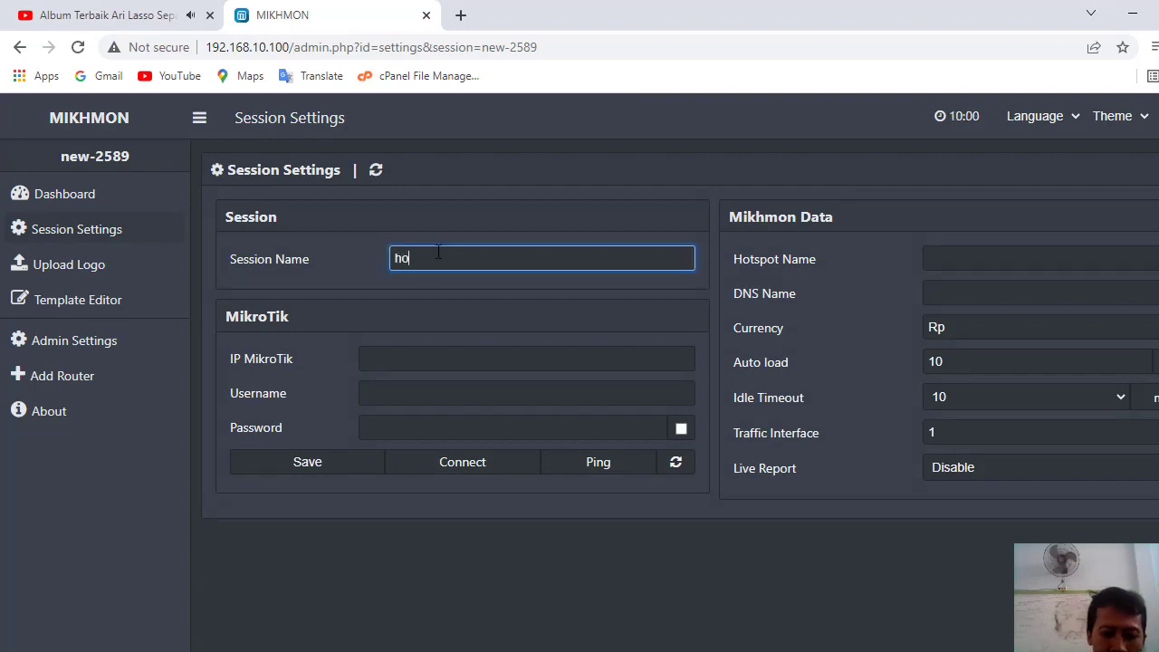
pyautogui.write('tspot')
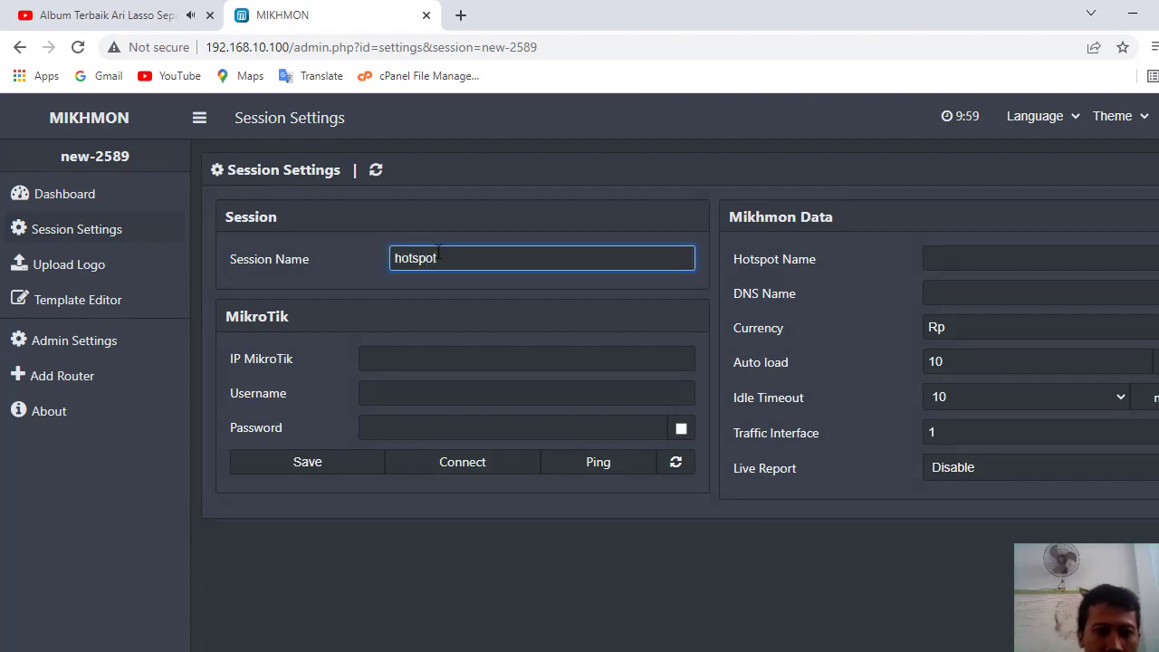
pyautogui.click(419, 349)
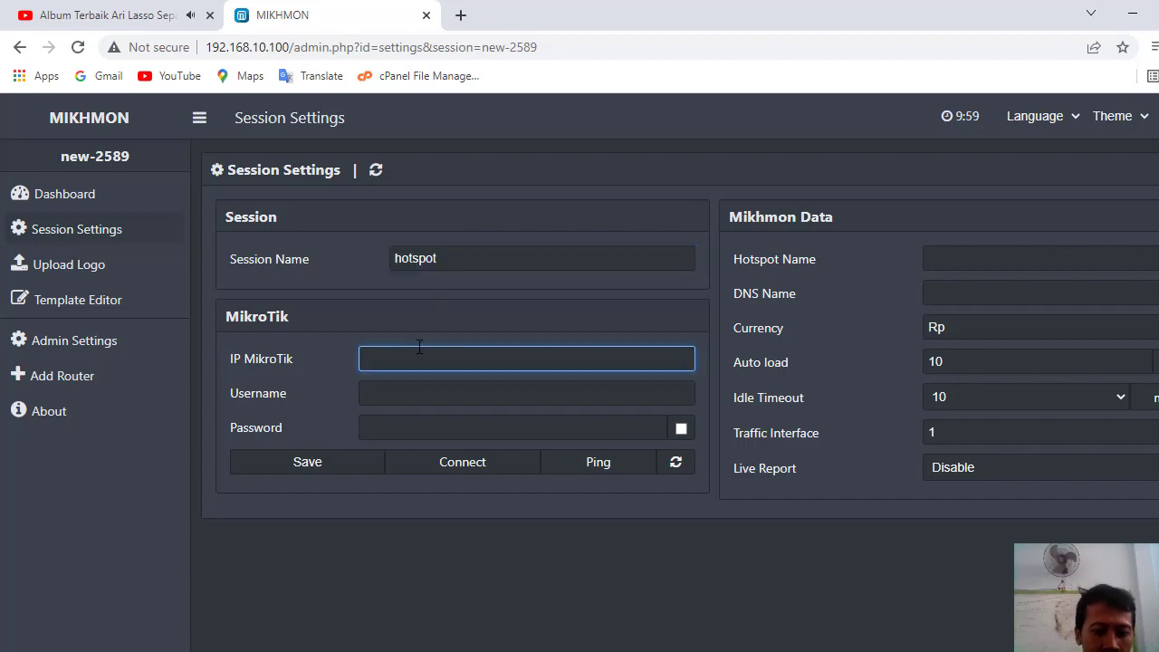
pyautogui.write('192.168')
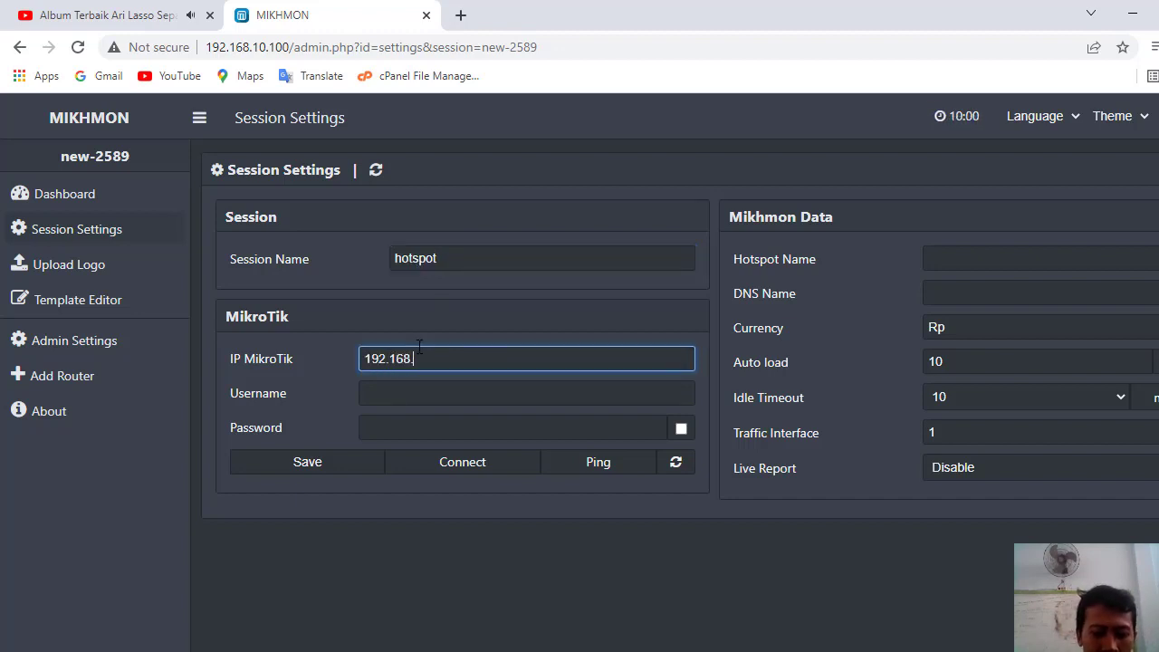
pyautogui.write('.200.1')
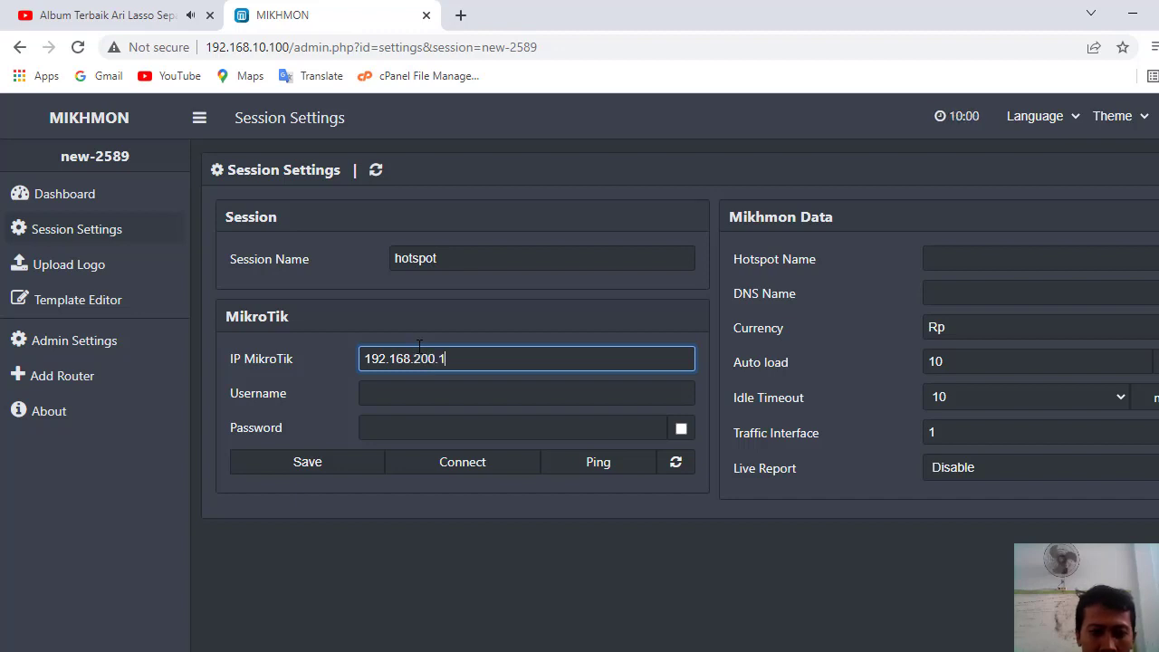
pyautogui.click(409, 393)
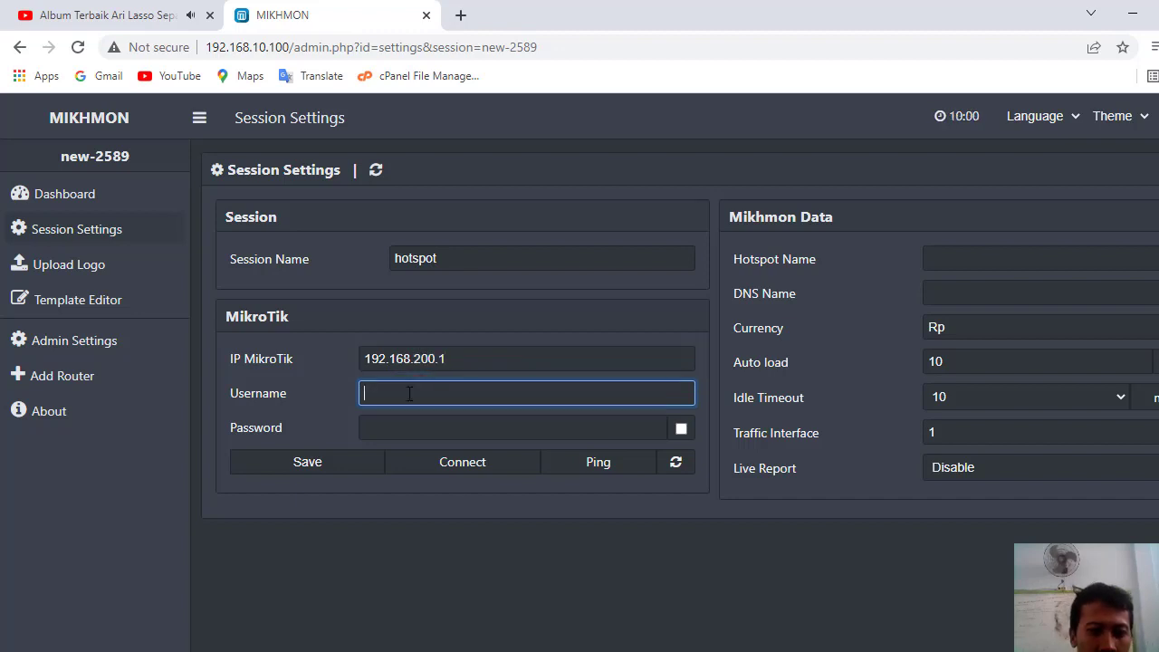
pyautogui.write('alim')
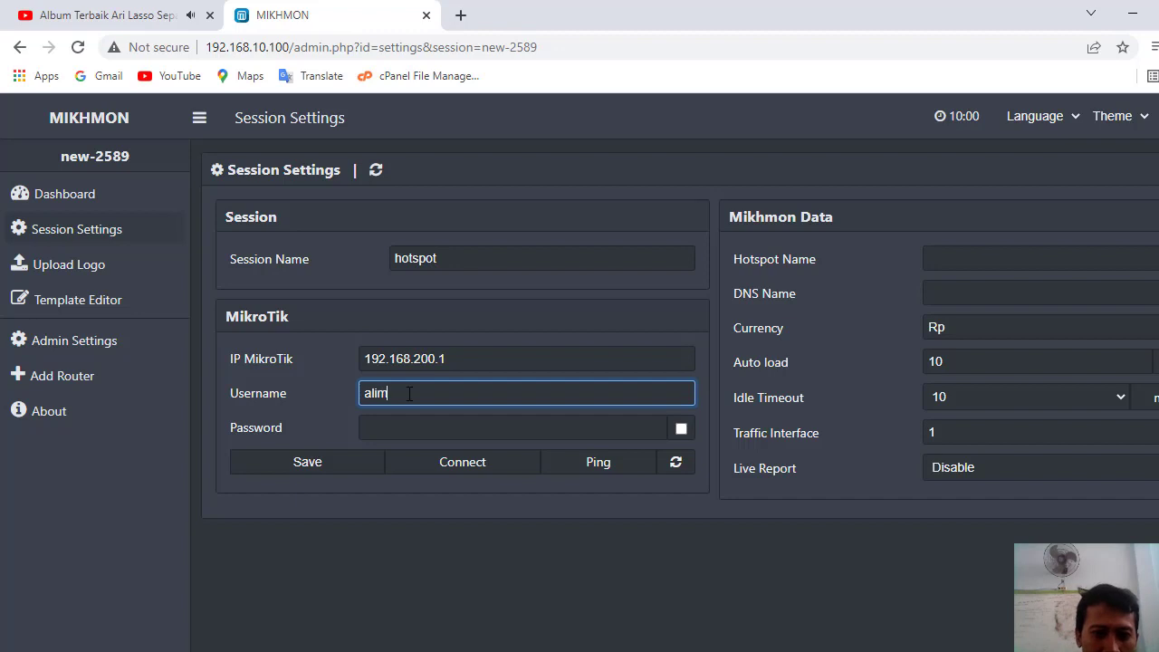
pyautogui.click(409, 421)
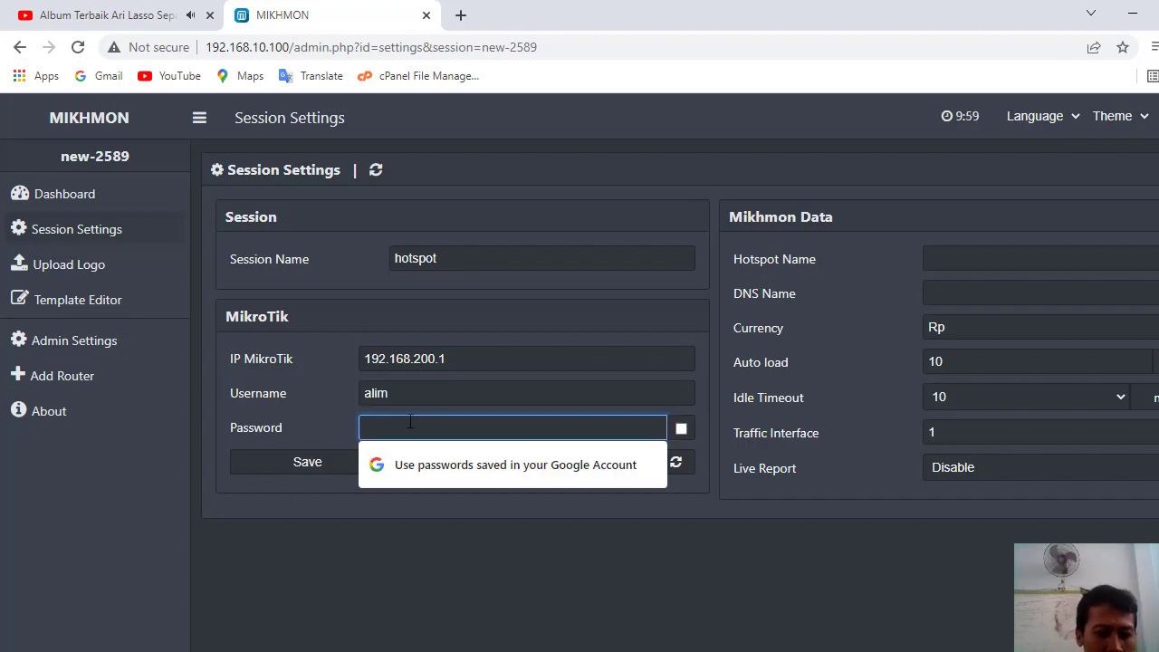
pyautogui.write('••••')
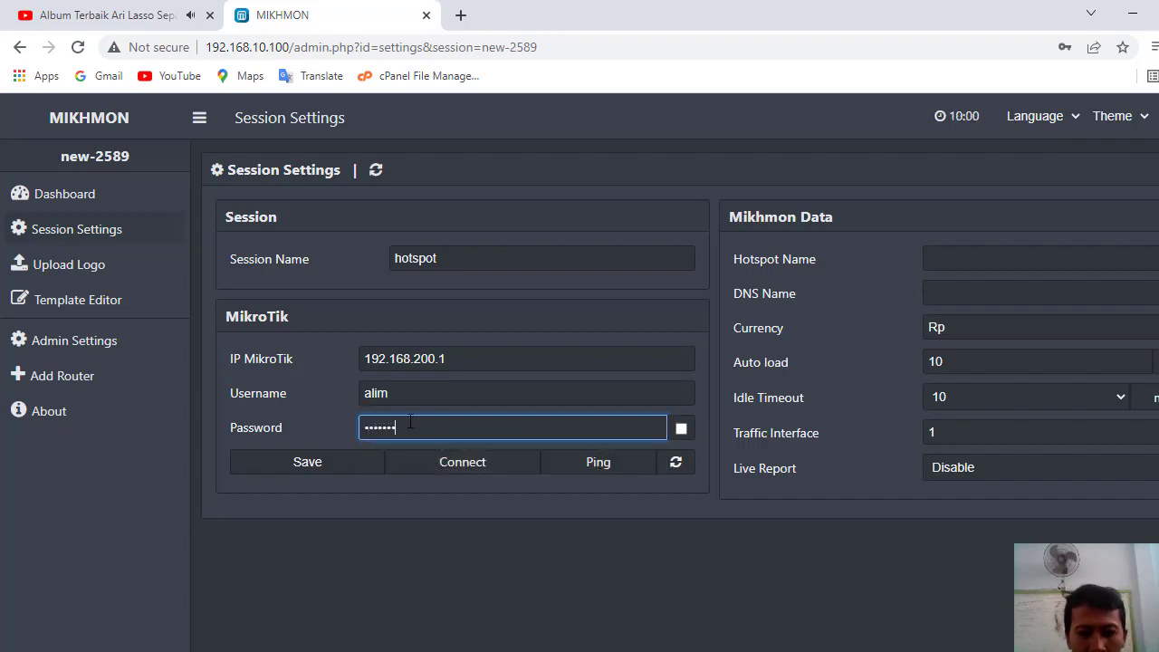
pyautogui.click(682, 429)
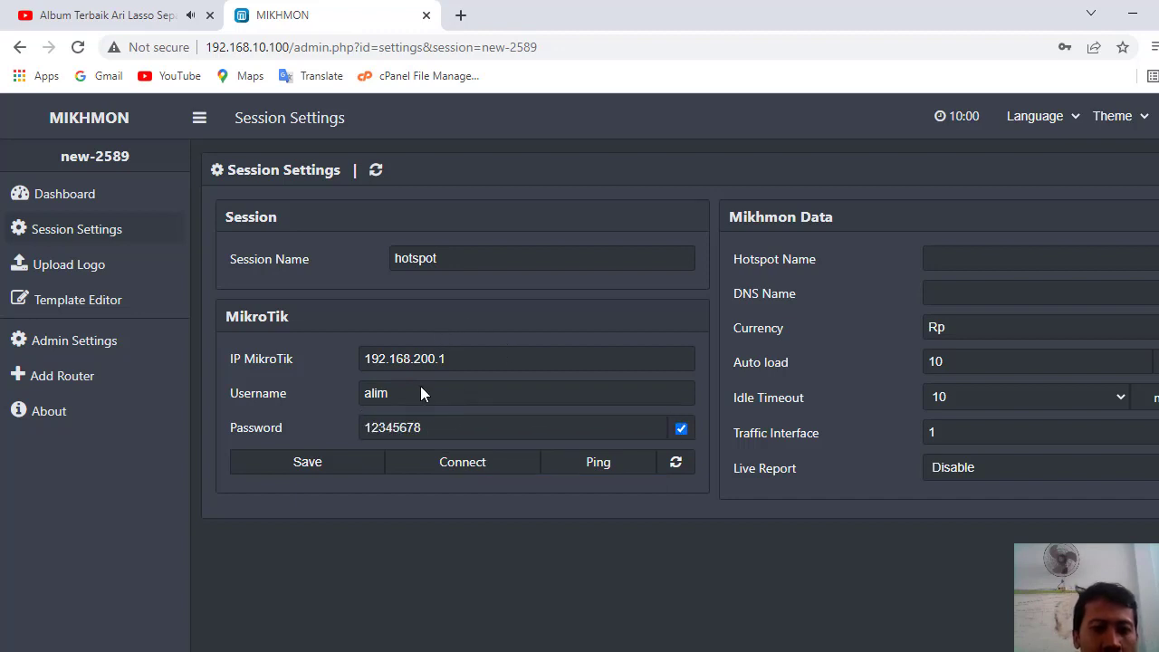
# - Fill in the hotspot name and set the DNS name to siswa.tkj
pyautogui.click(958, 257)
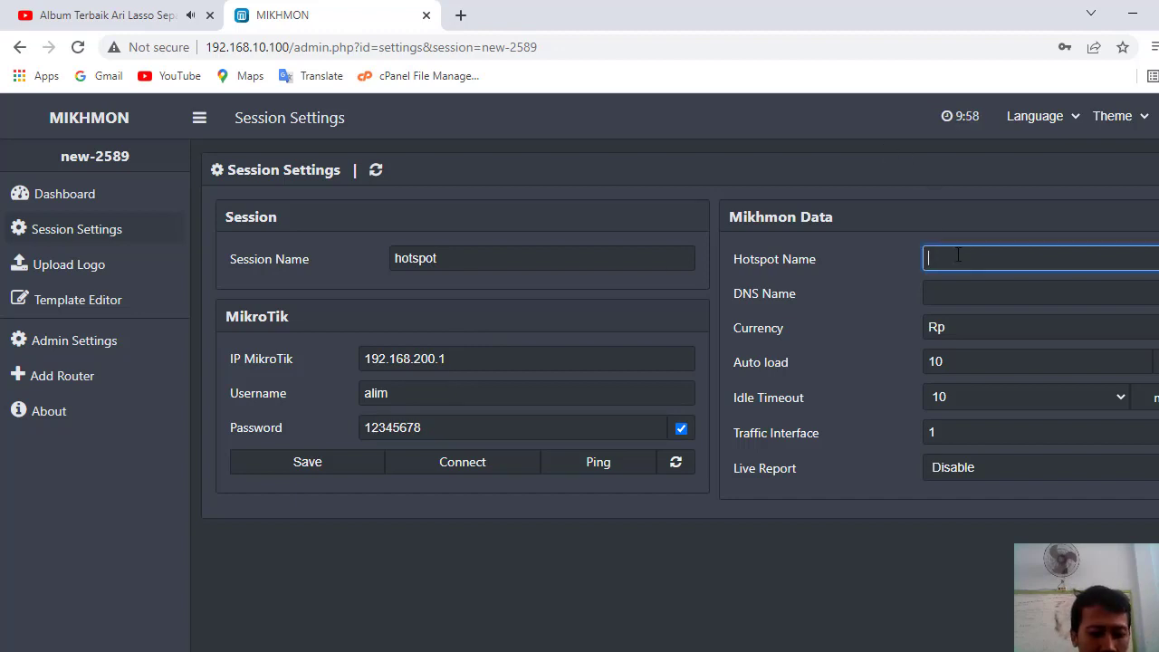
pyautogui.write('a')
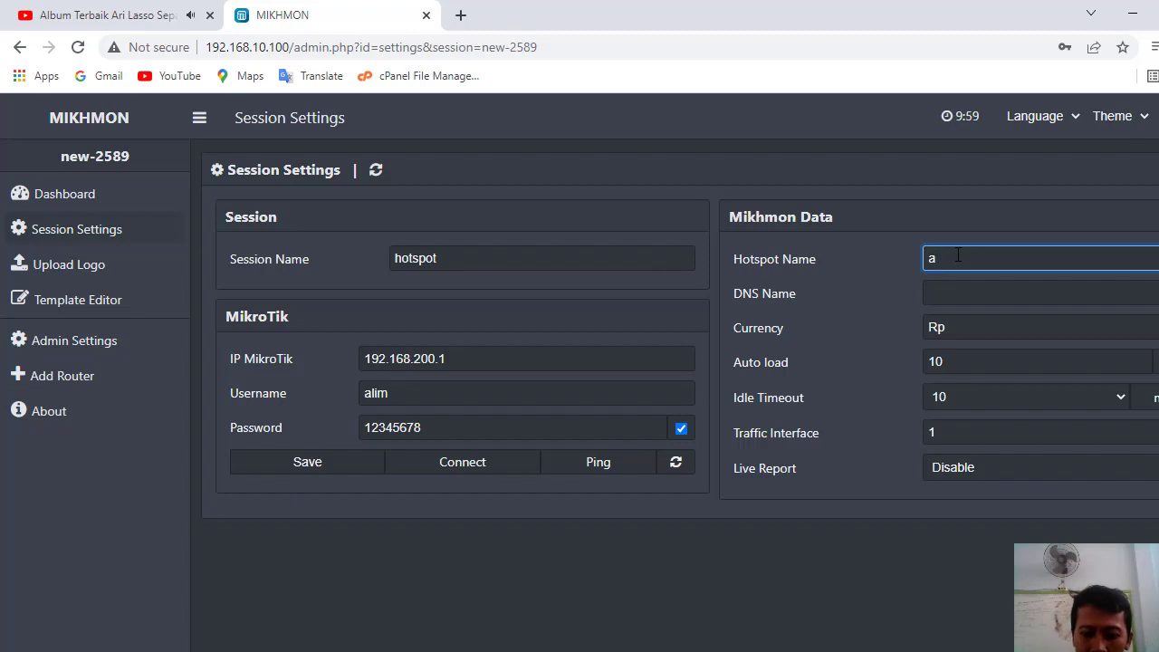
pyautogui.write('lim ho')
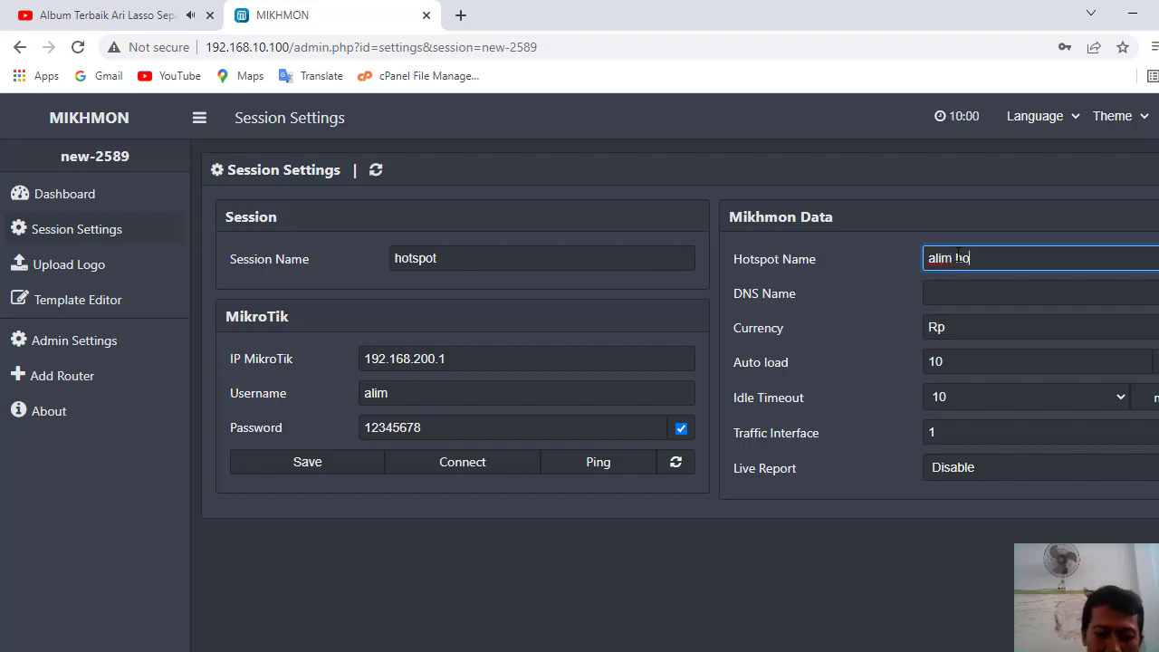
pyautogui.write('tspot')
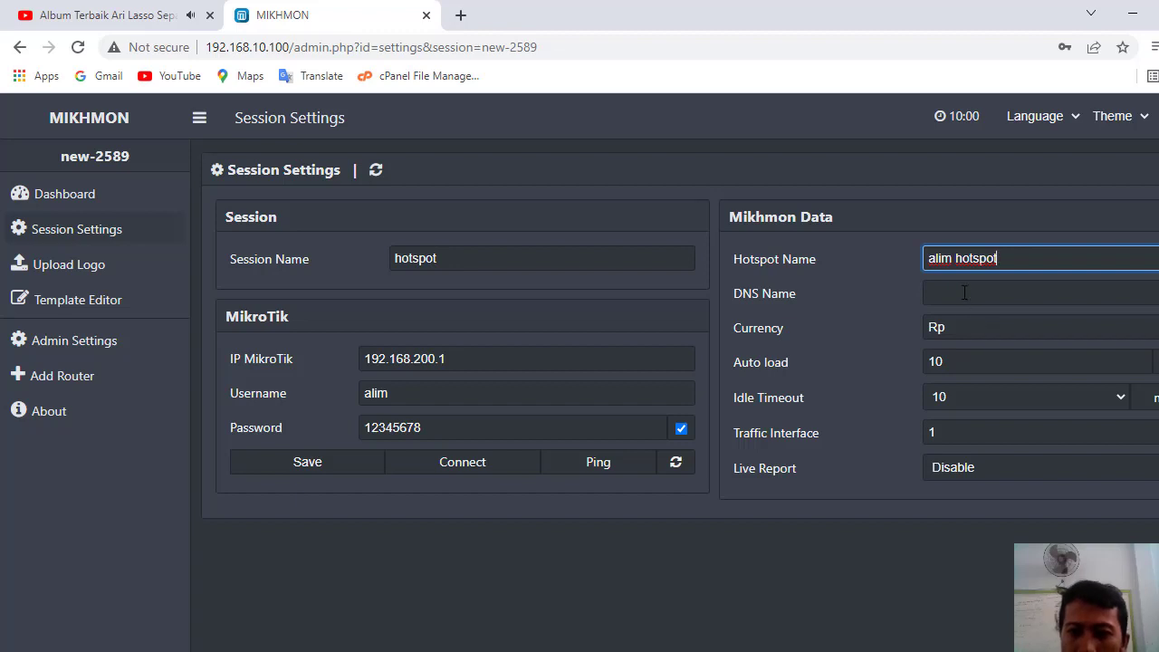
pyautogui.click(965, 291)
pyautogui.write('sis')
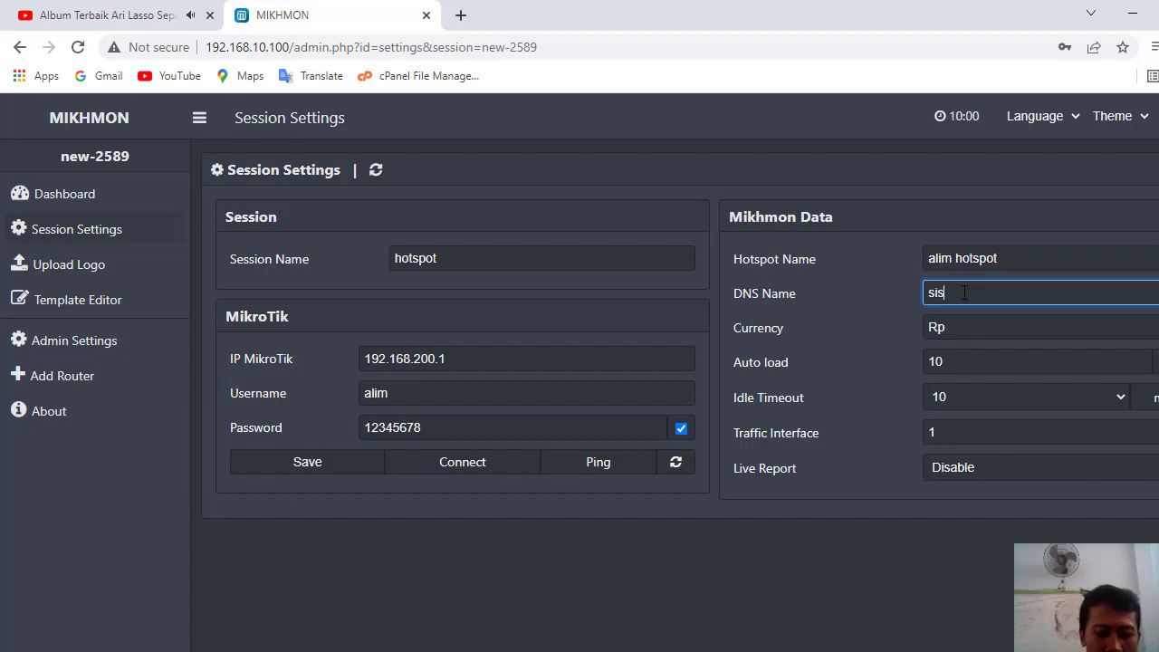
pyautogui.write('wa.tk')
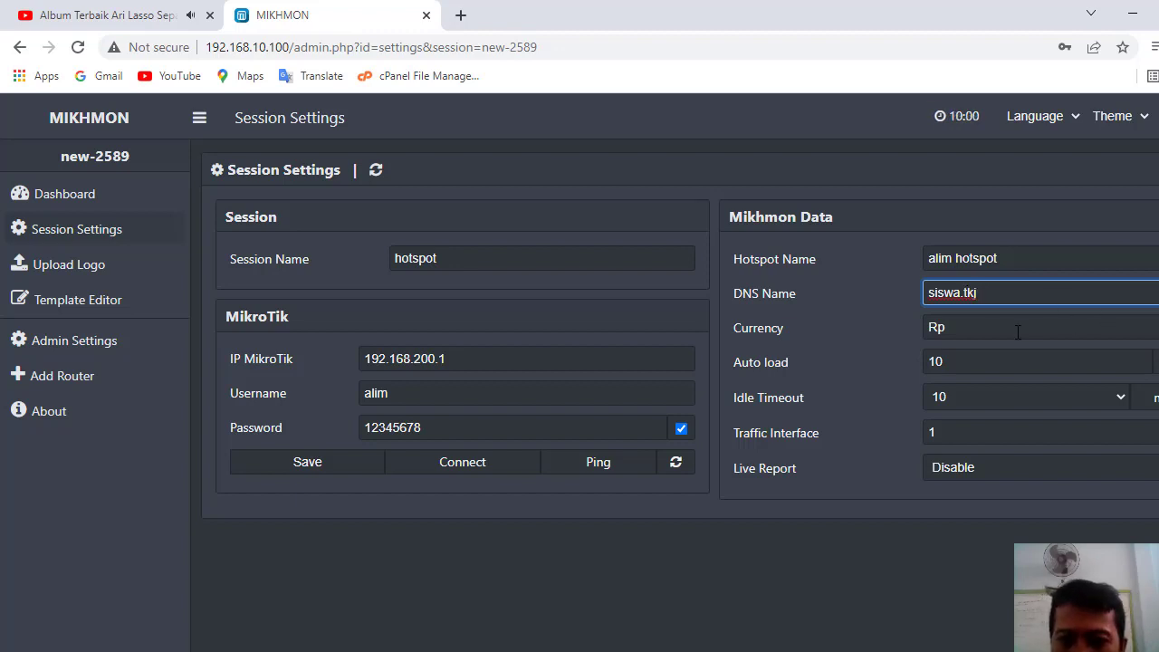
pyautogui.write('j')
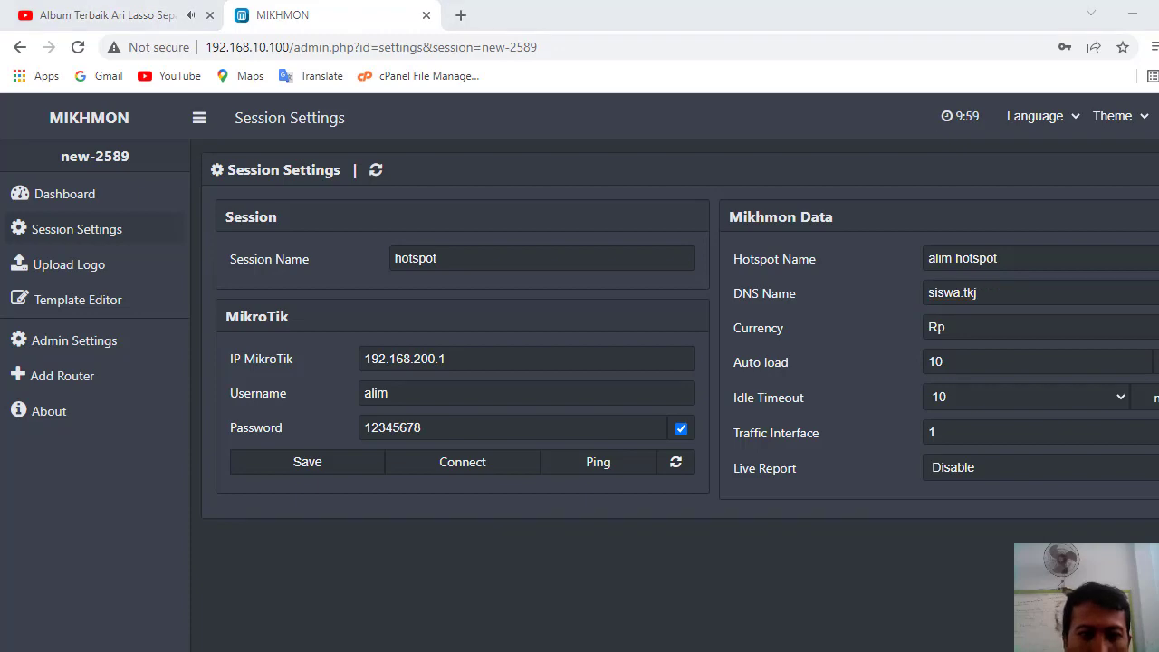
pyautogui.hotkey('alt', 'Tab')
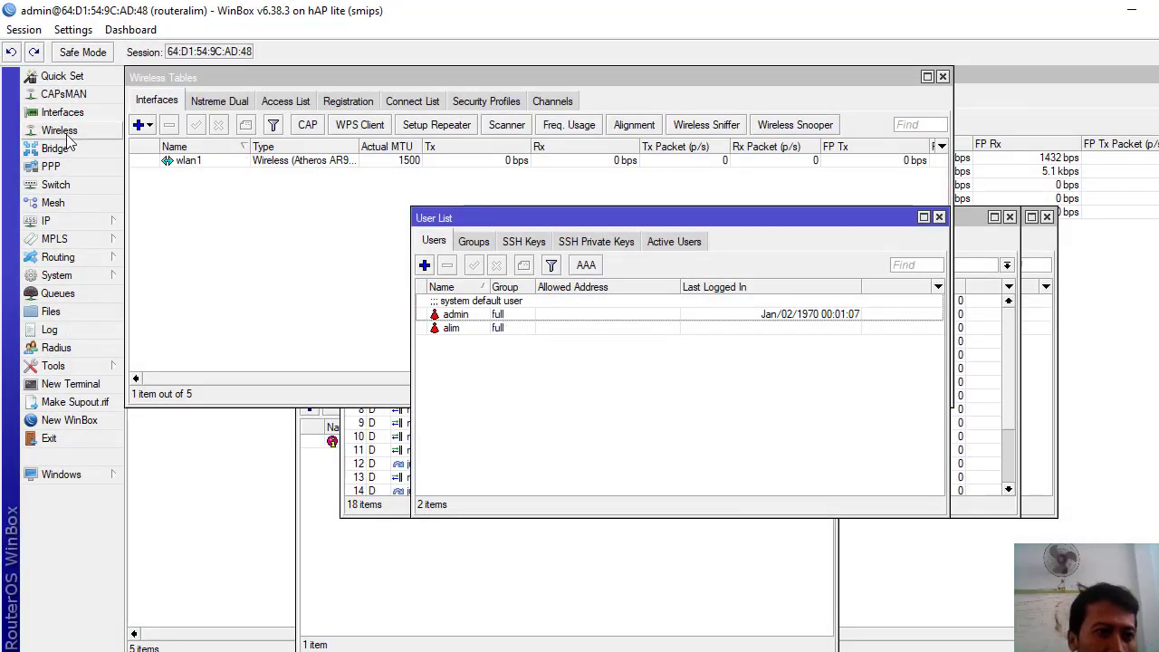
# - Compare the 192.168.200.1/24 address on wlan1 with the Mikhmon session's IP and login
pyautogui.click(59, 221)
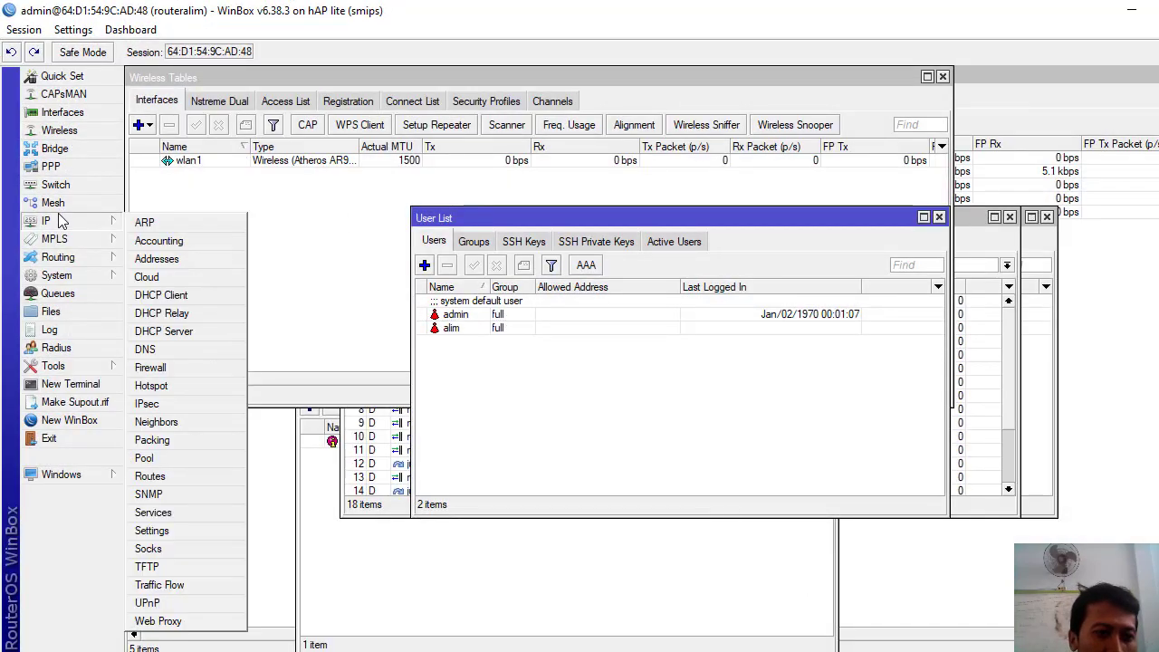
pyautogui.click(151, 259)
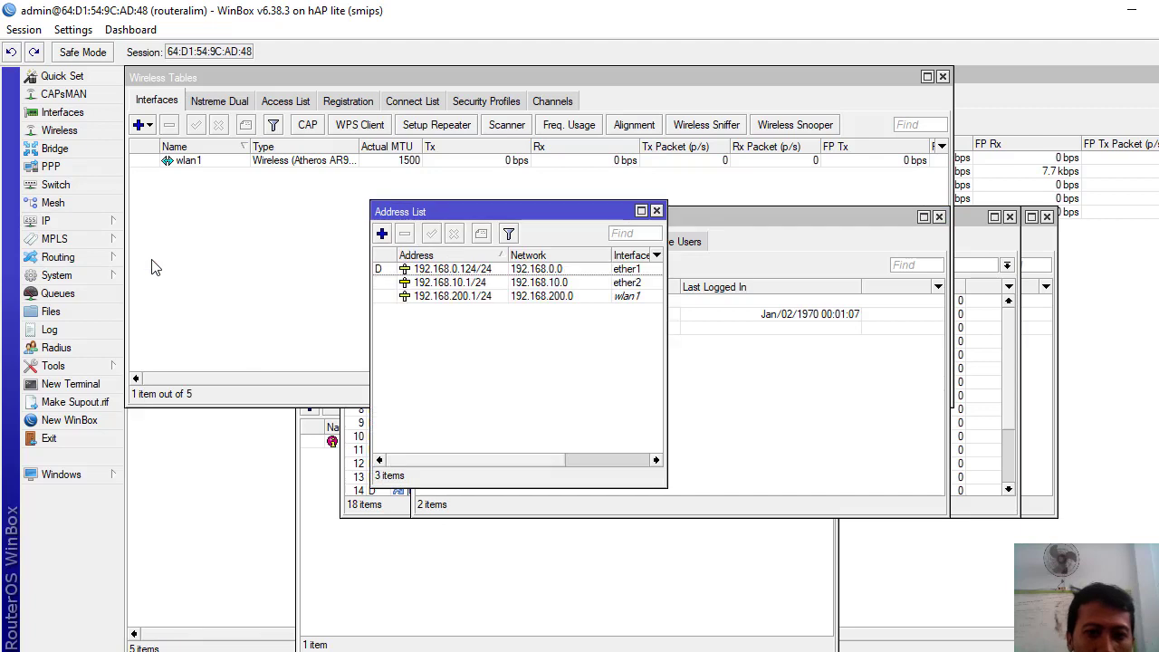
pyautogui.click(520, 299)
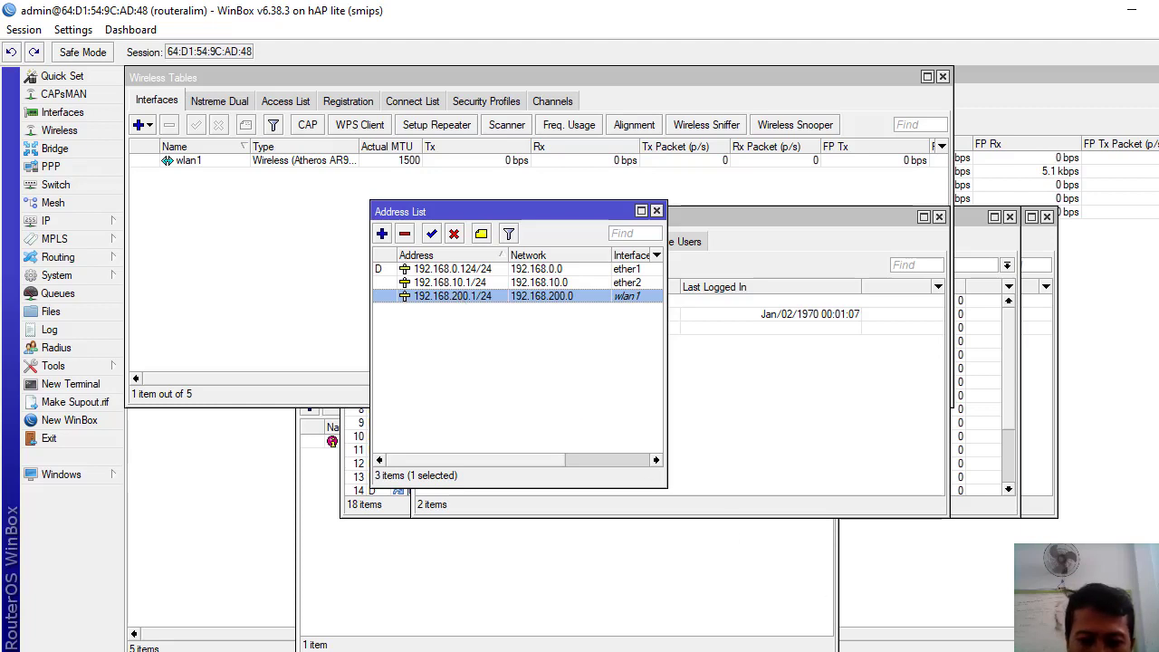
pyautogui.hotkey('alt', 'Tab')
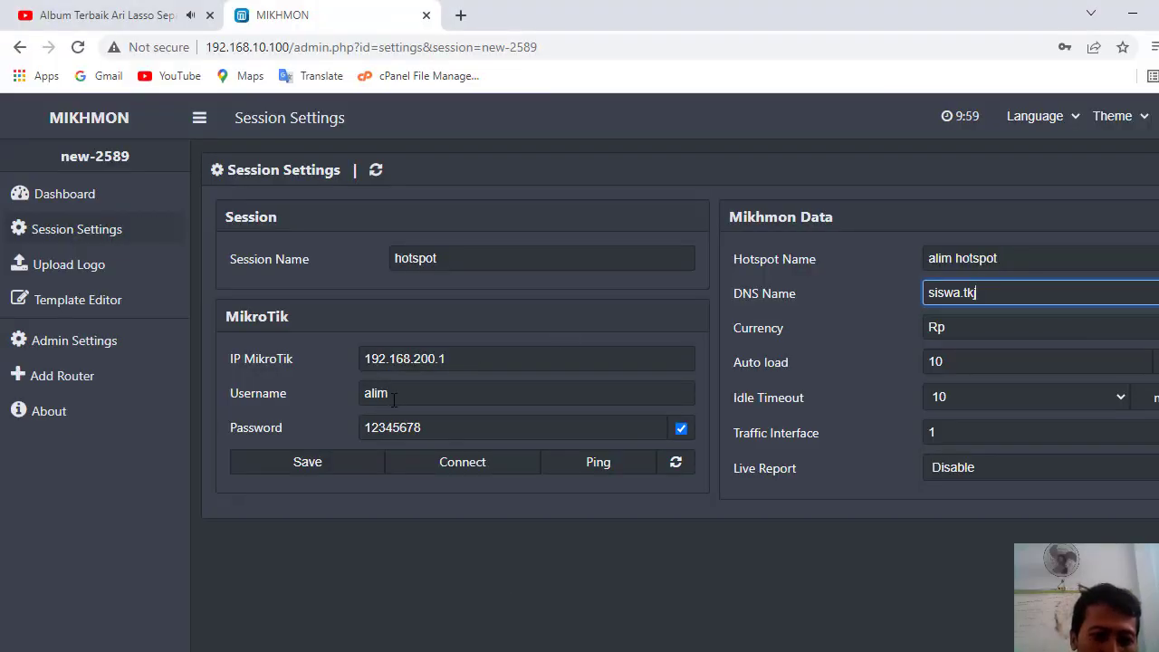
pyautogui.click(409, 398)
pyautogui.click(431, 427)
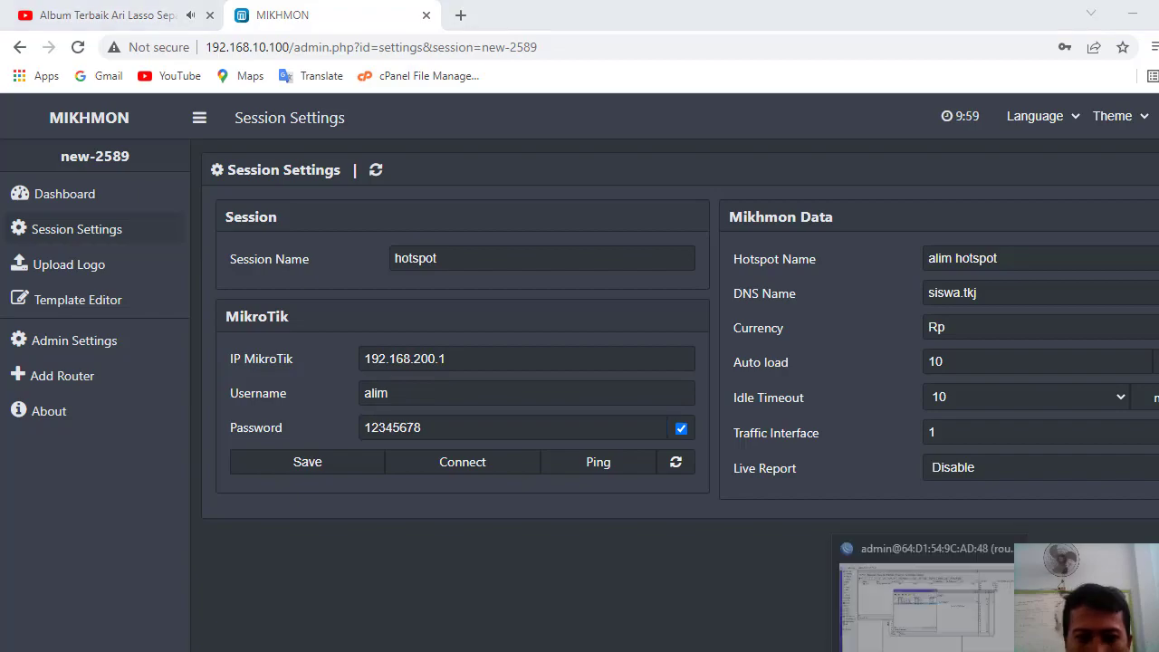
# - Check the non-admin router user in System > Users against the session credentials
pyautogui.hotkey('alt', 'Tab')
pyautogui.click(77, 276)
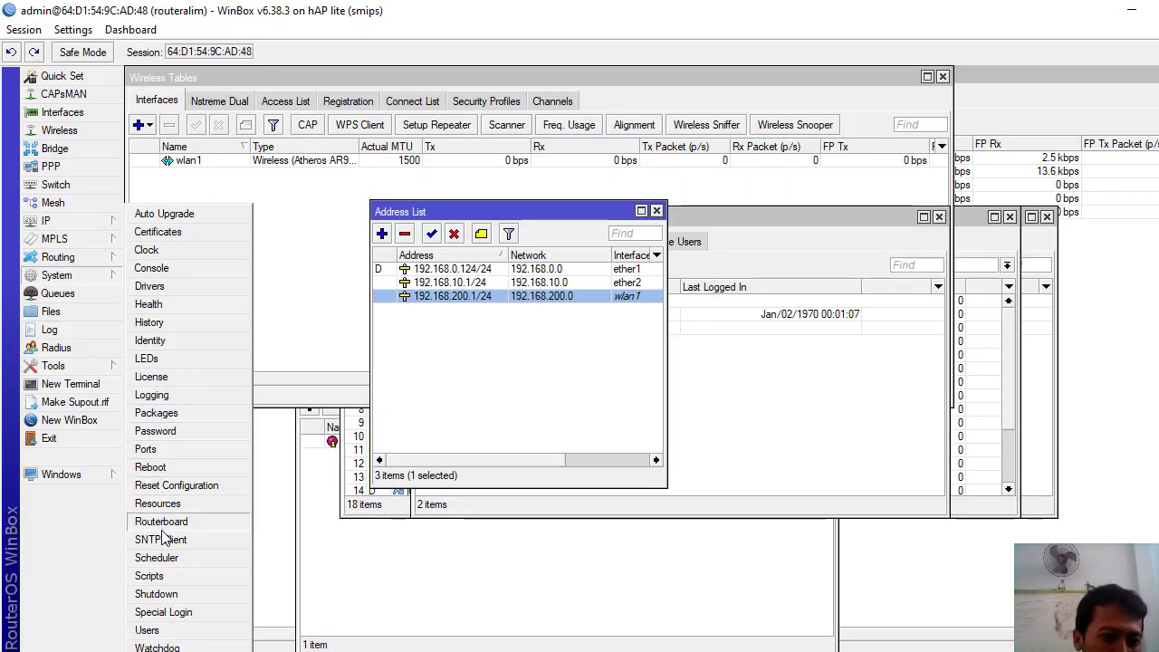
pyautogui.click(147, 630)
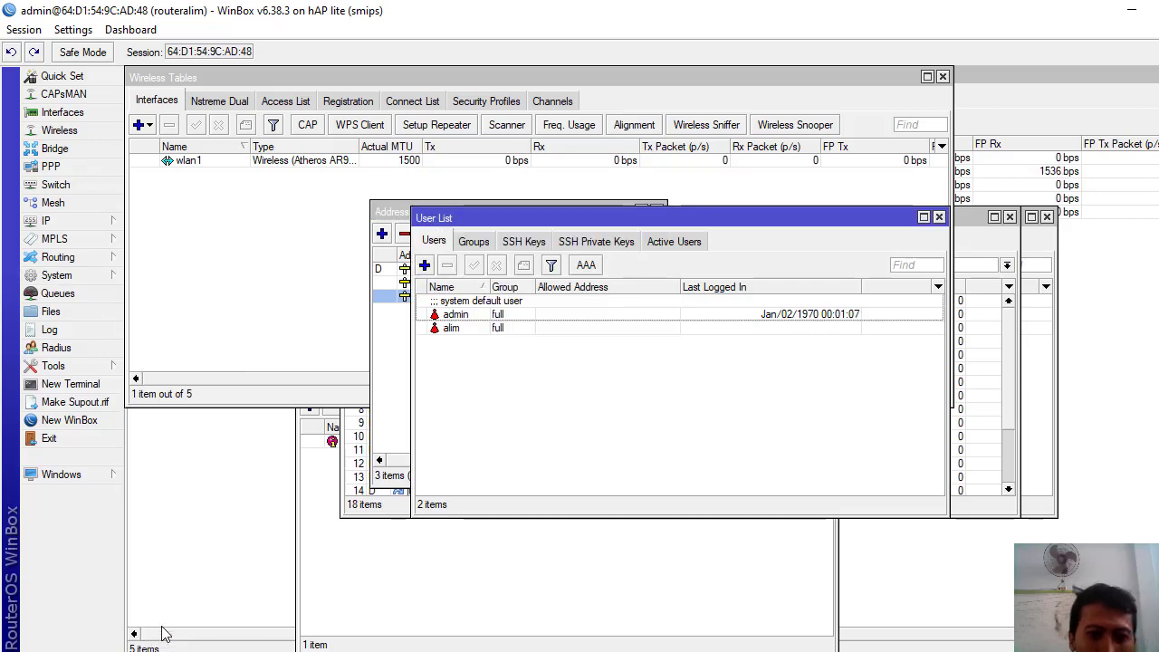
pyautogui.click(452, 330)
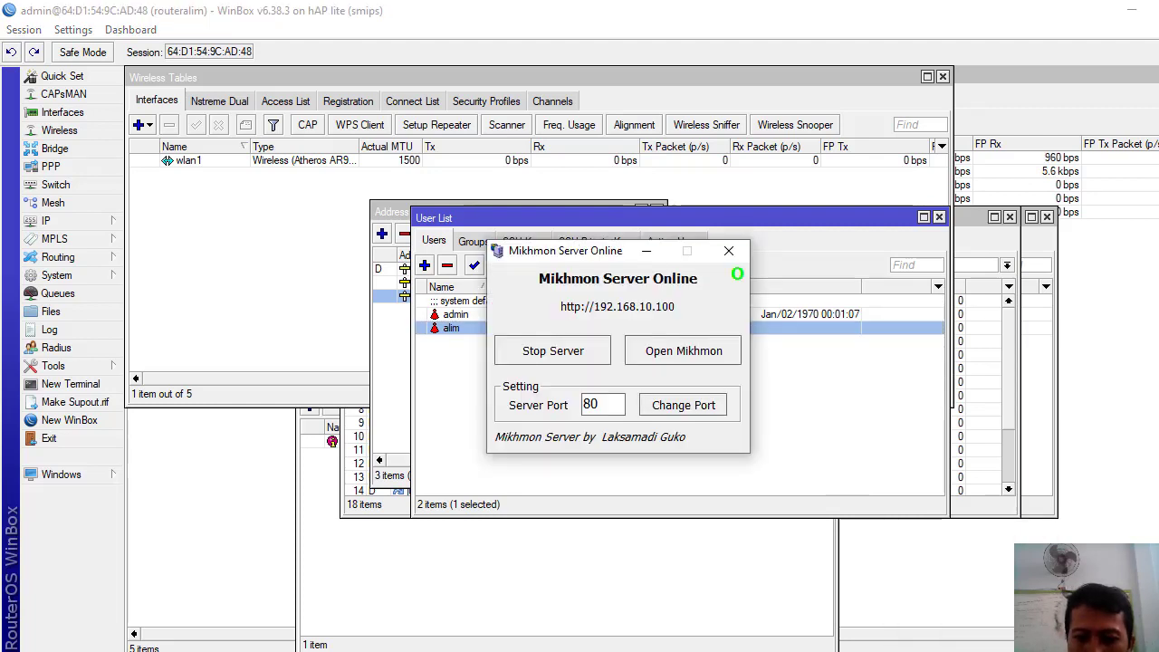
pyautogui.hotkey('alt', 'Tab')
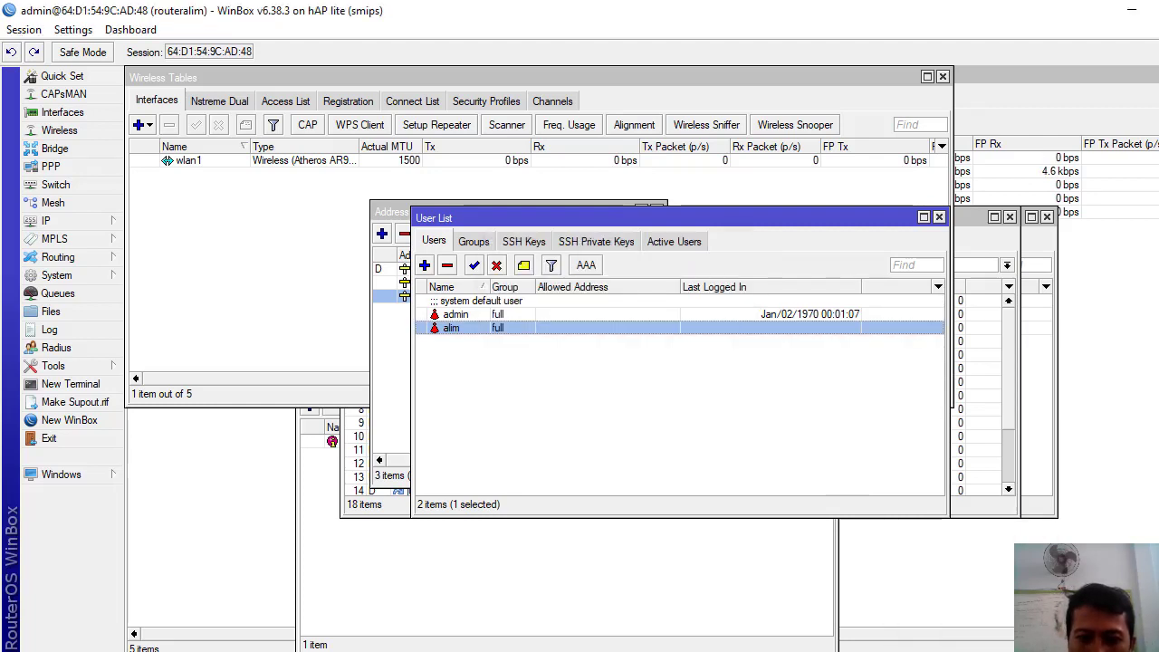
# - Back in Mikhmon, review the hotspot name and retype the last letter of DNS name siswa.tkj
pyautogui.hotkey('alt', 'Tab')
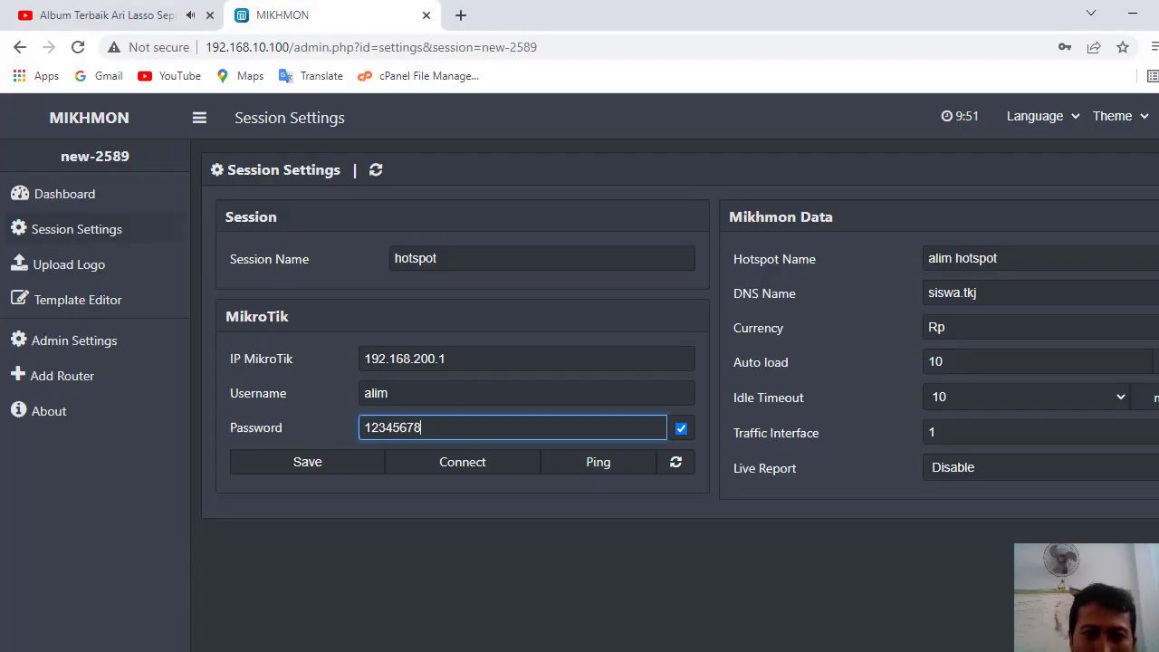
pyautogui.click(1008, 255)
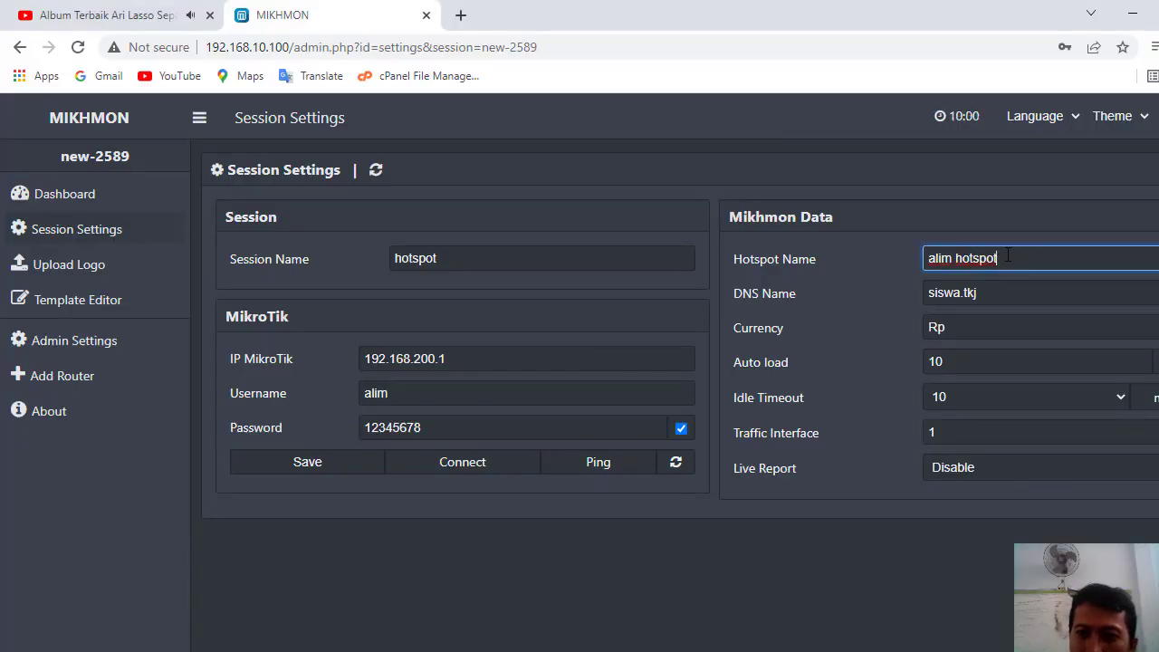
pyautogui.click(994, 296)
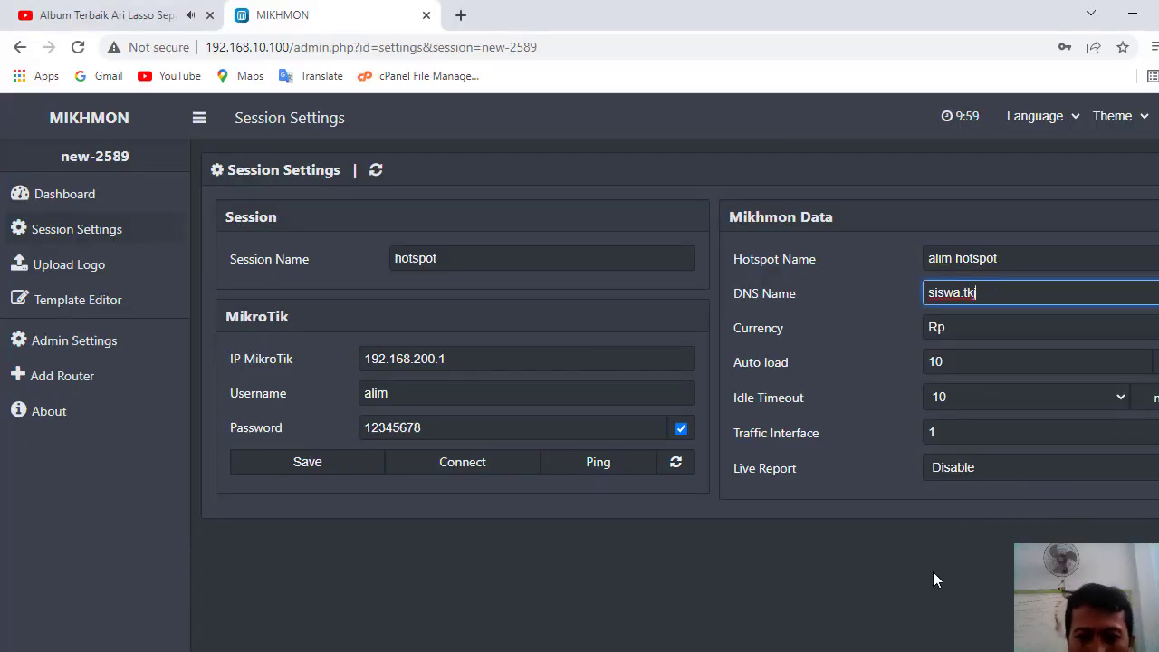
pyautogui.press('BackSpace')
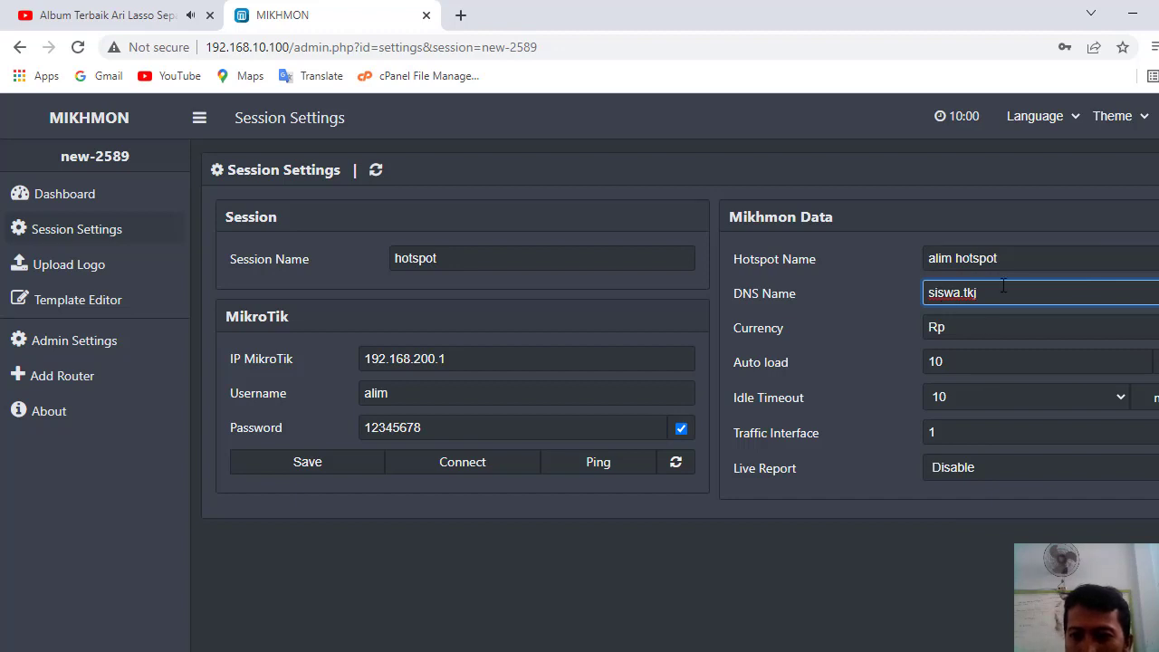
pyautogui.moveTo(966, 292); pyautogui.dragTo(908, 305)
pyautogui.click(1013, 286)
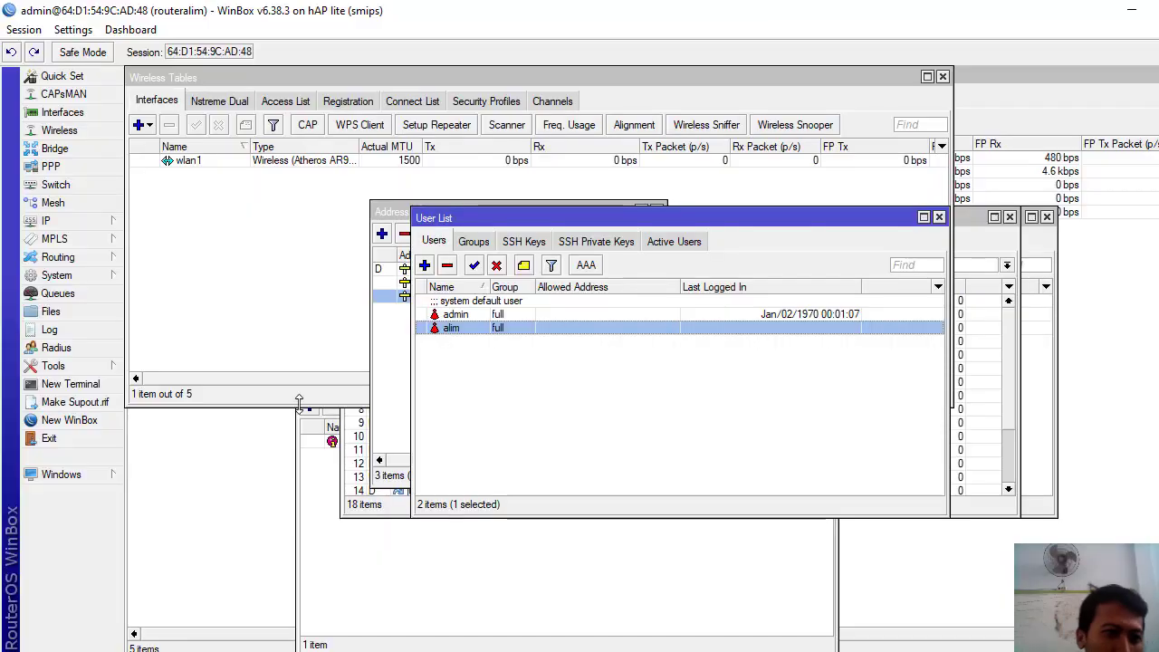
# - Open IP > Hotspot and inspect the hotspot1 server's properties on wlan1
pyautogui.click(67, 222)
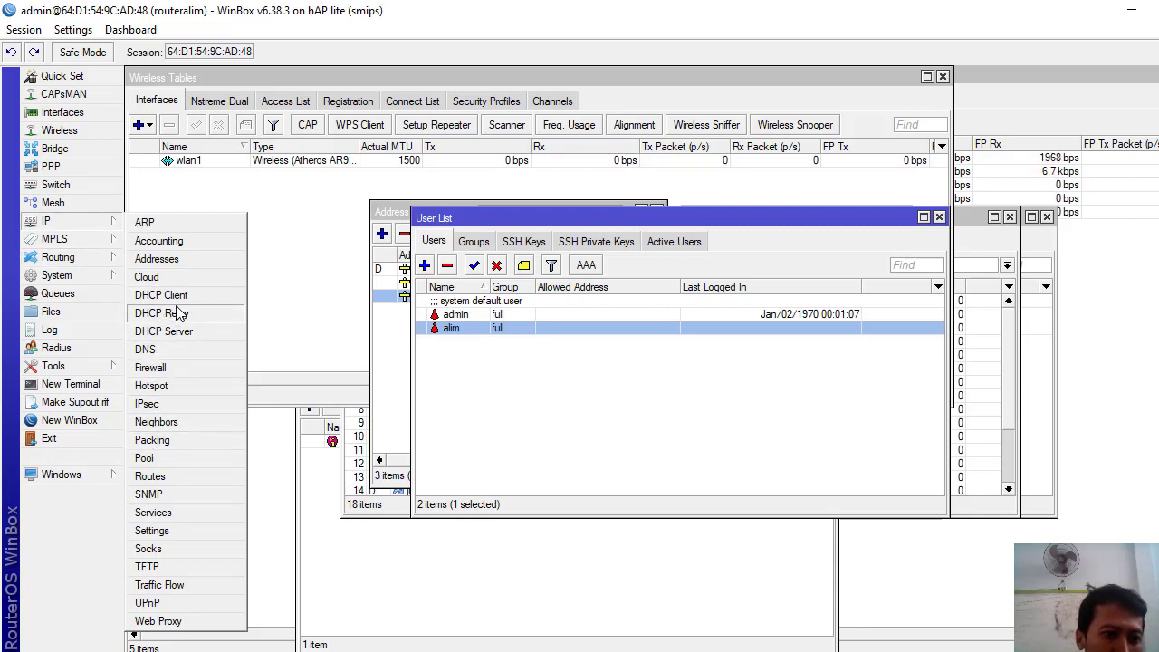
pyautogui.click(163, 385)
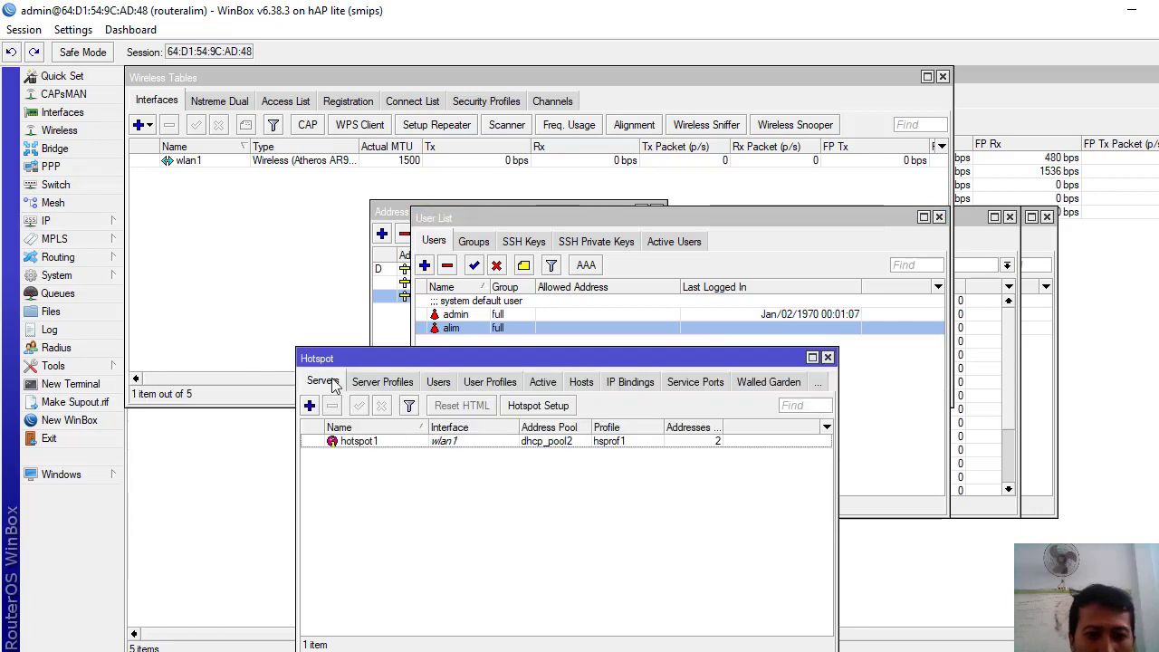
pyautogui.doubleClick(401, 447)
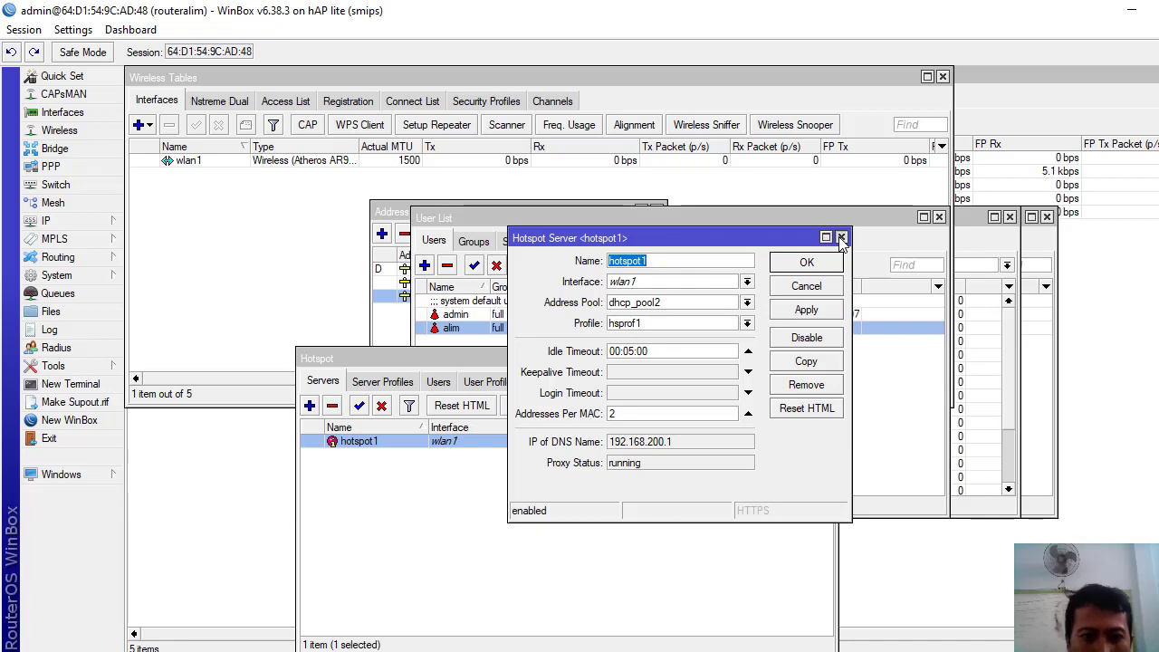
pyautogui.click(842, 238)
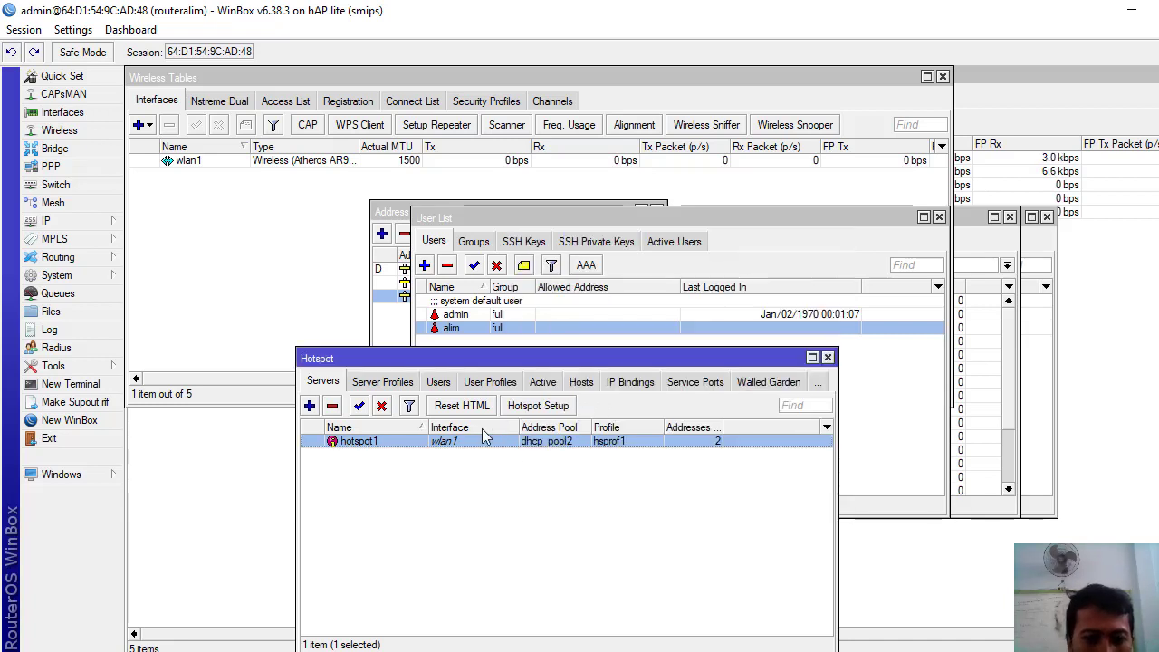
pyautogui.doubleClick(425, 445)
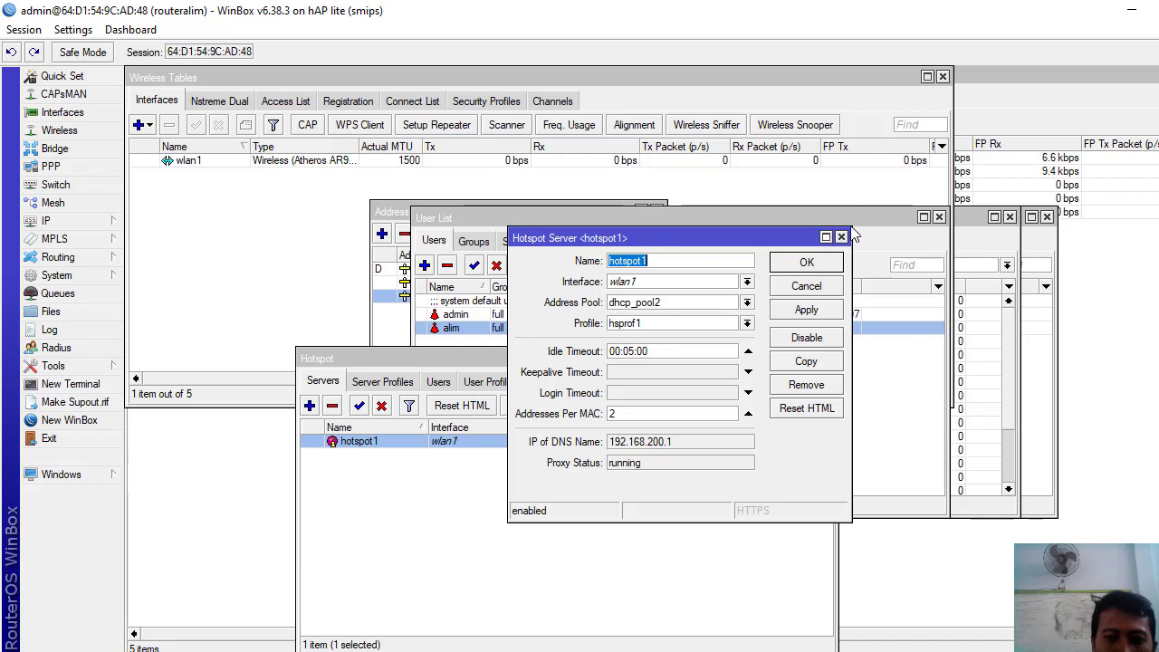
pyautogui.click(840, 237)
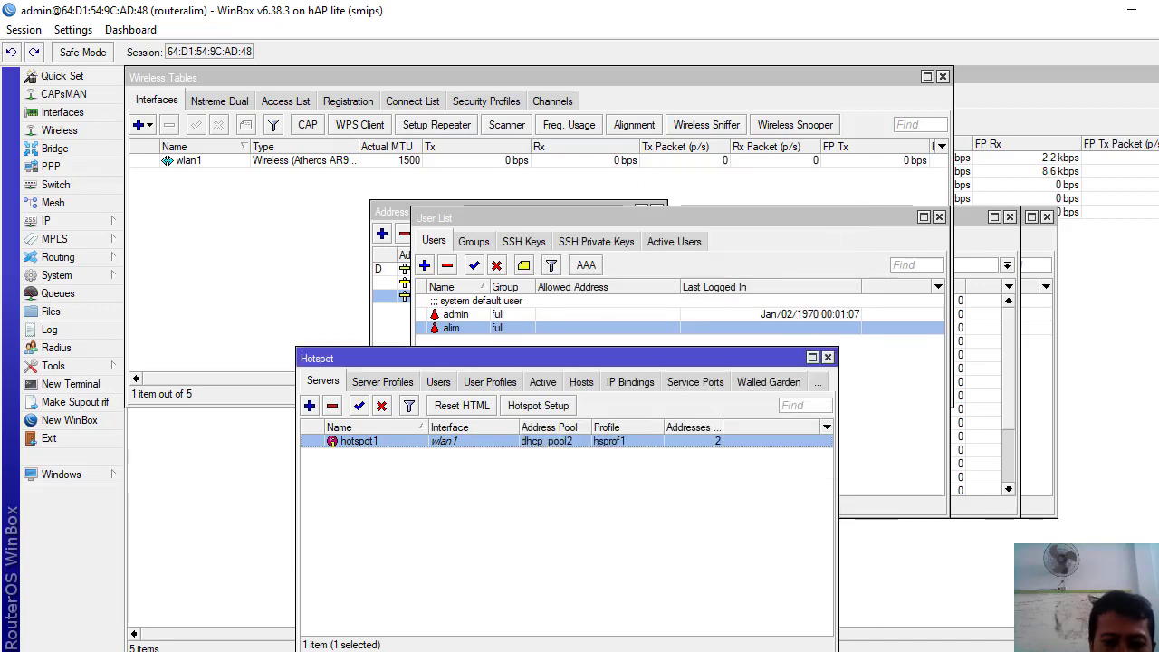
pyautogui.hotkey('alt', 'Tab')
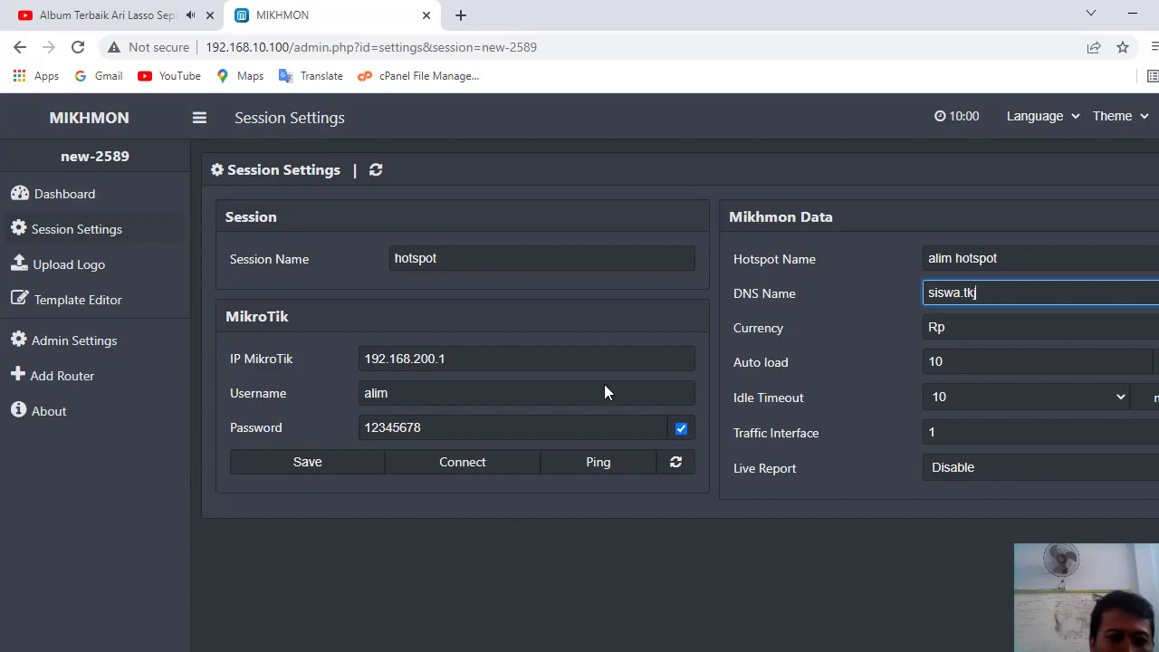
# - Save and connect the session to routeralim, then open Hotspot > User Profile > Add Profile
pyautogui.click(306, 463)
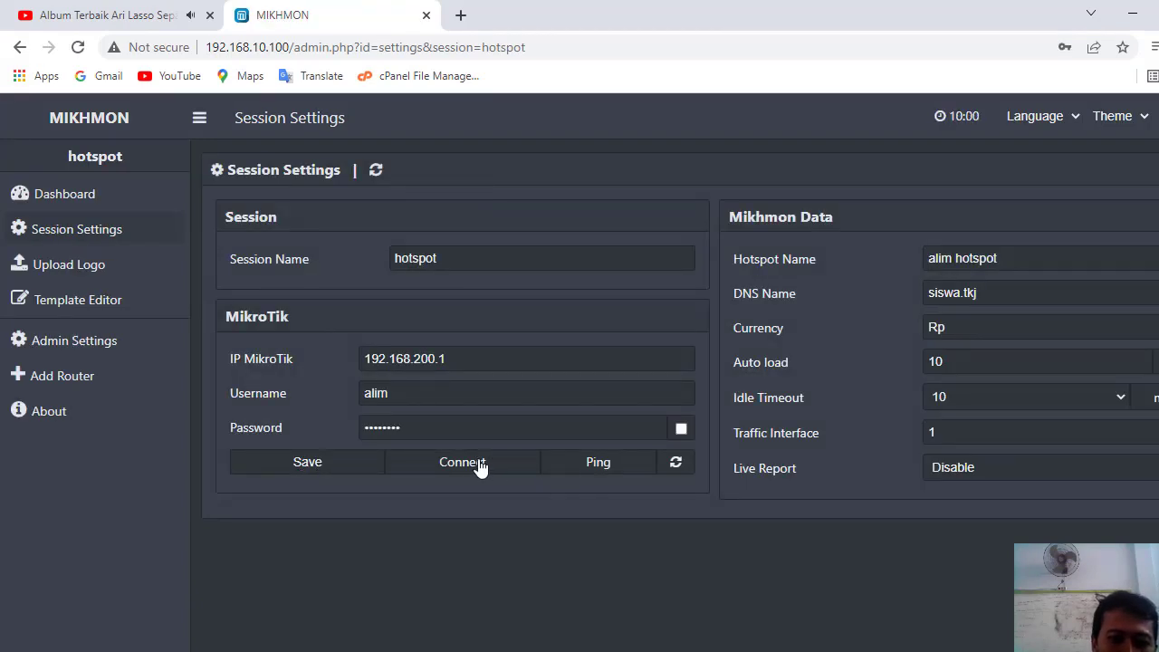
pyautogui.click(479, 466)
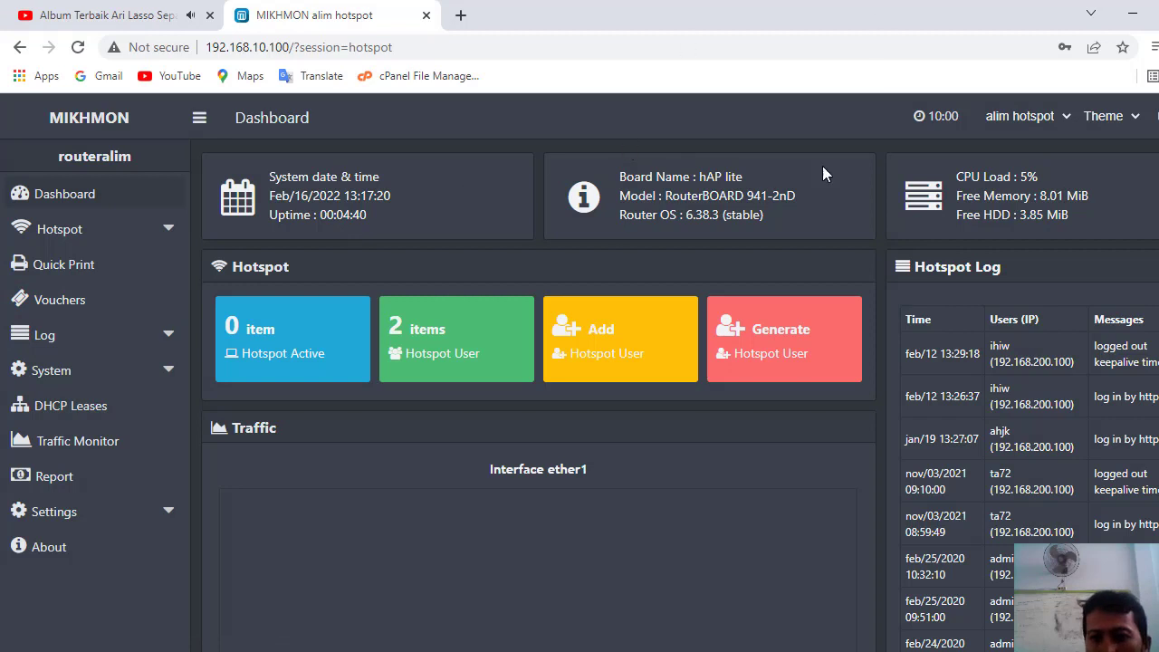
pyautogui.click(174, 231)
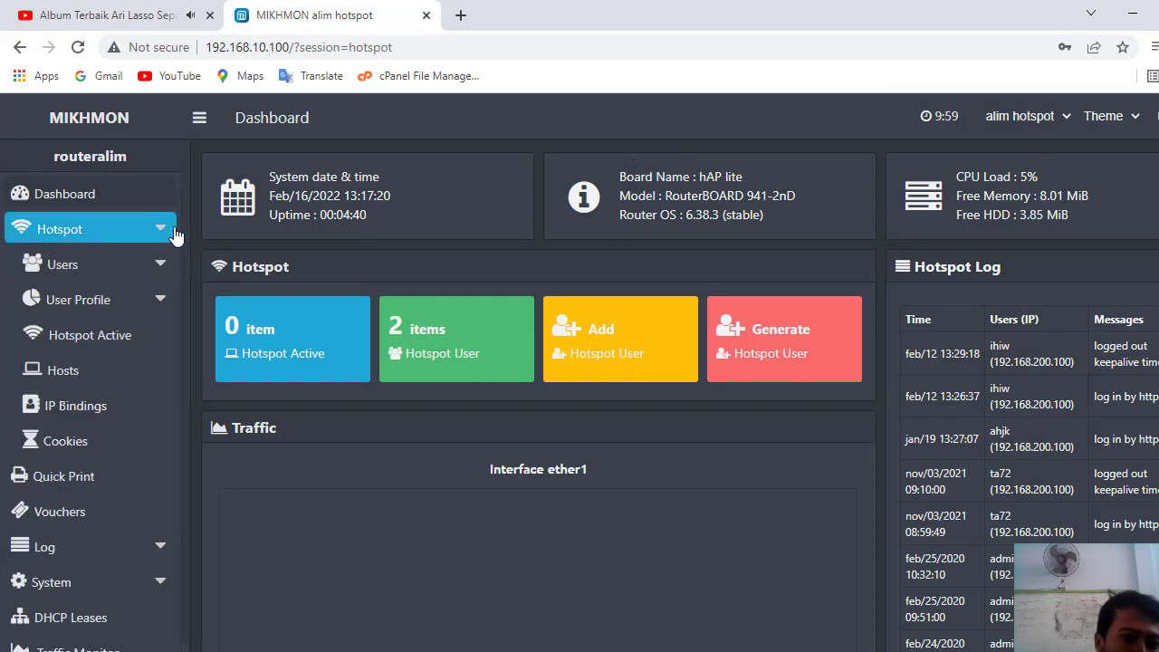
pyautogui.click(115, 306)
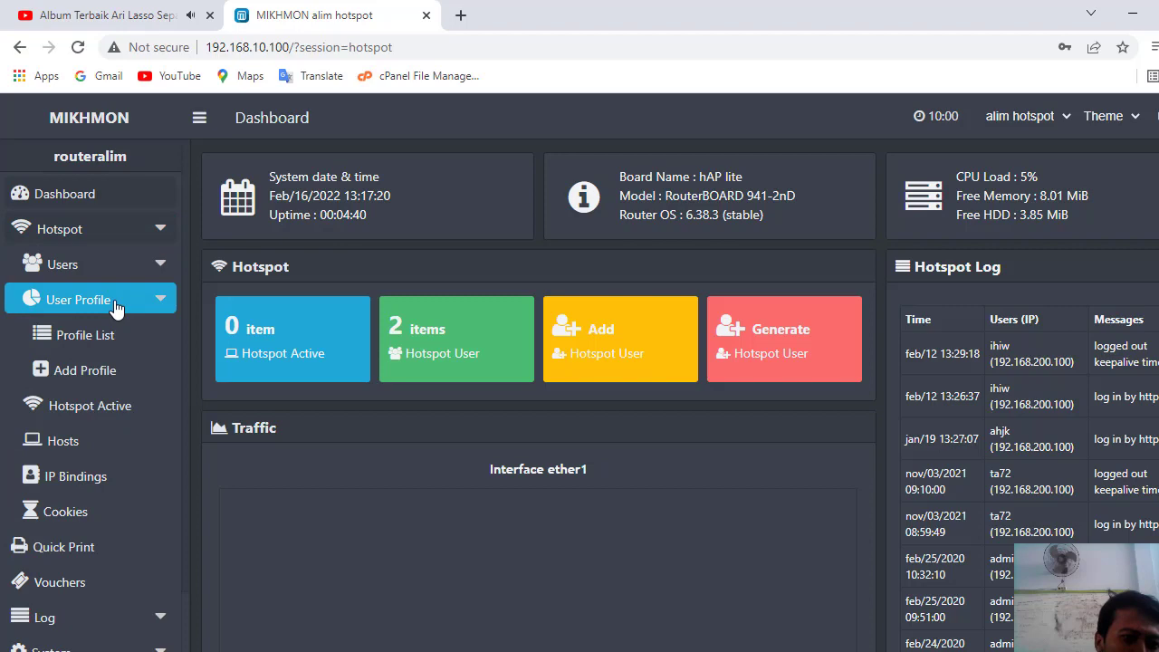
pyautogui.click(84, 380)
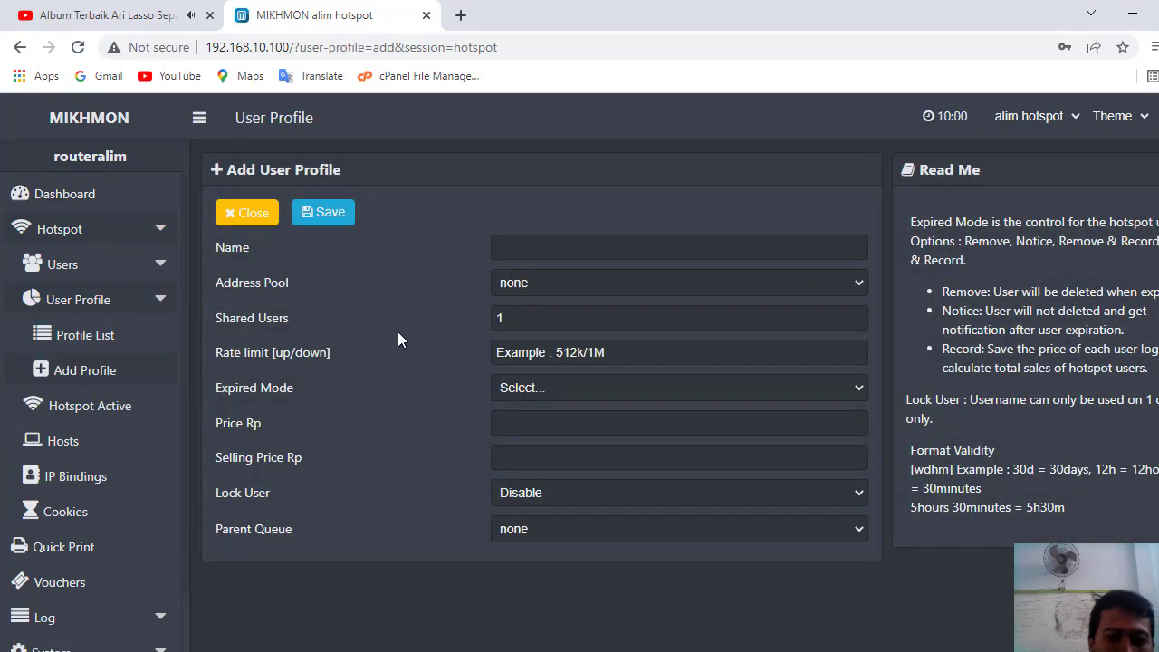
# - Name the profile harian with a 1m/1m rate limit and Remove expired mode
pyautogui.click(571, 250)
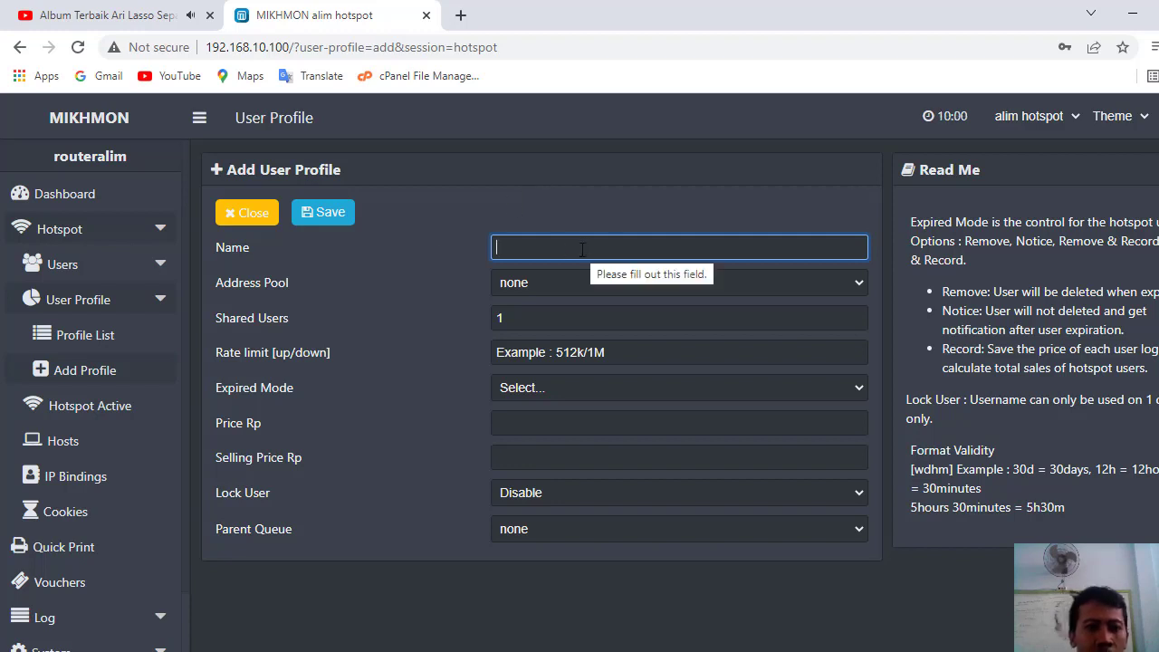
pyautogui.write('har')
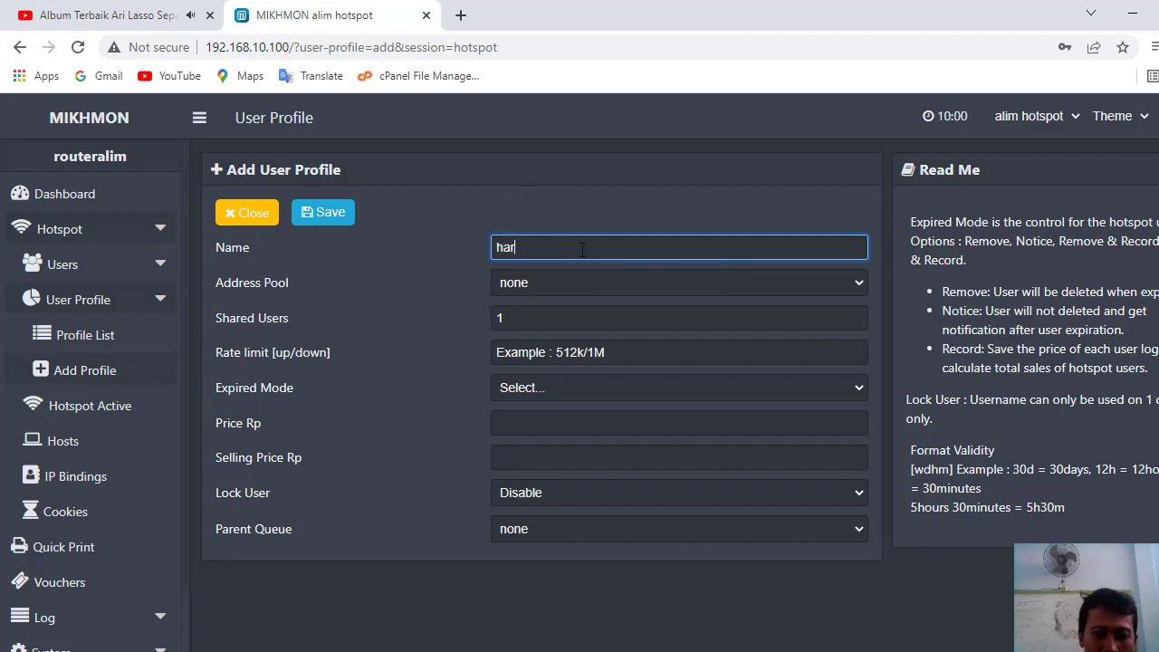
pyautogui.write('ian')
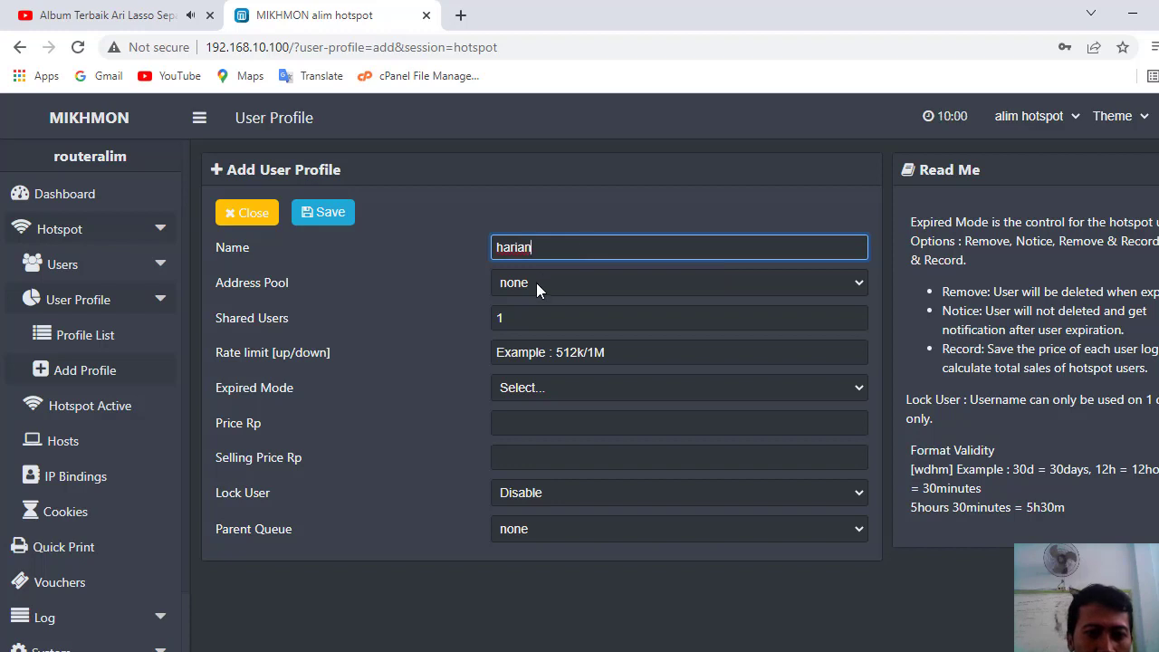
pyautogui.click(543, 352)
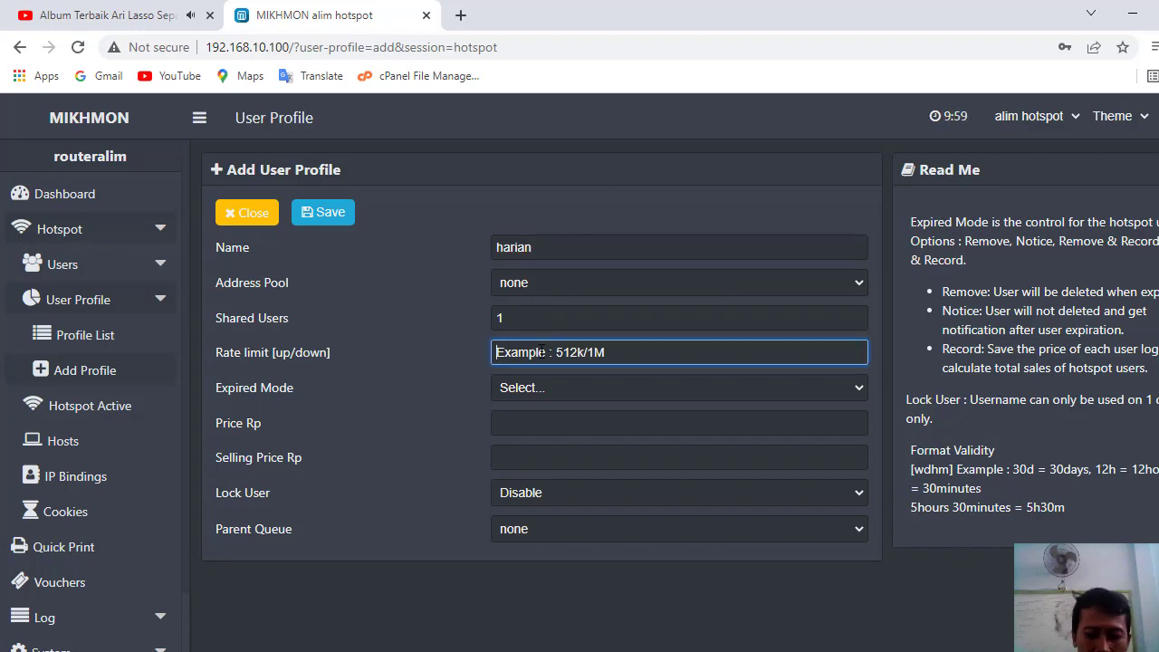
pyautogui.write('1m/1m')
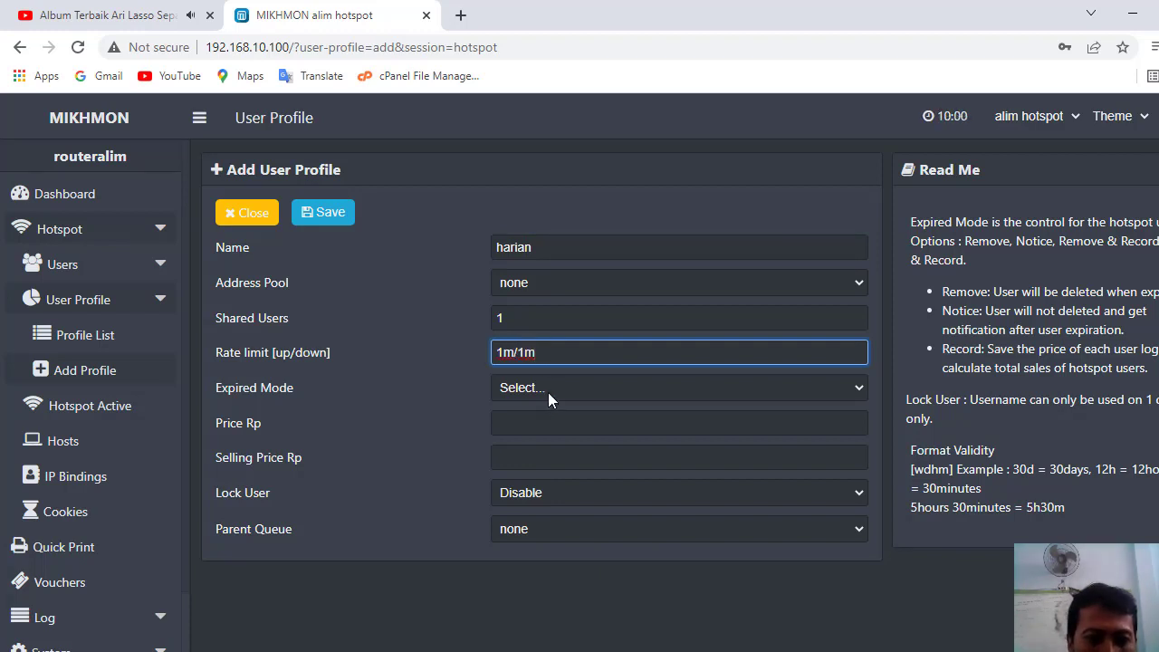
pyautogui.click(548, 392)
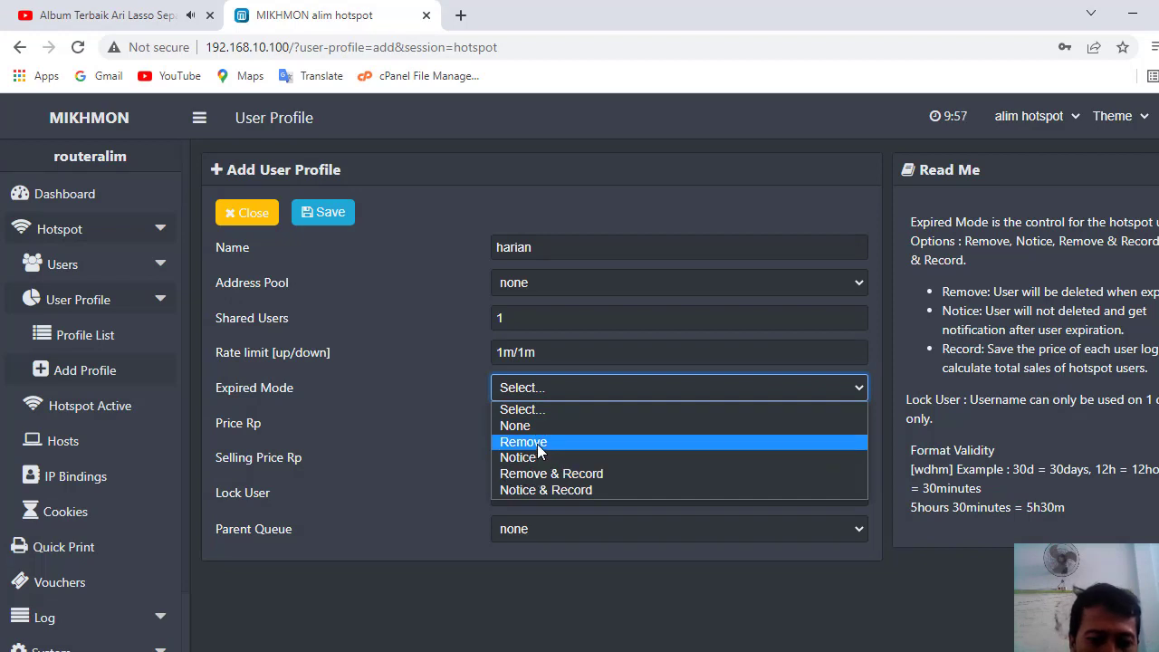
pyautogui.click(538, 444)
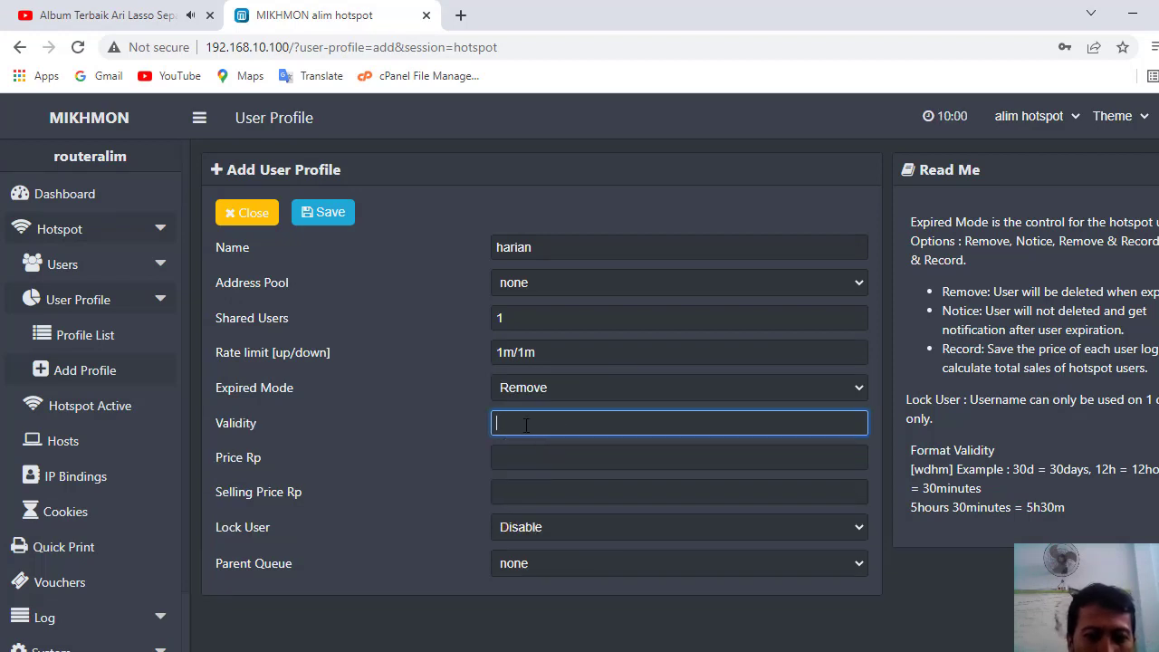
# - Set validity 1d, price and selling price 5000 Rp, and save the profile
pyautogui.write('1')
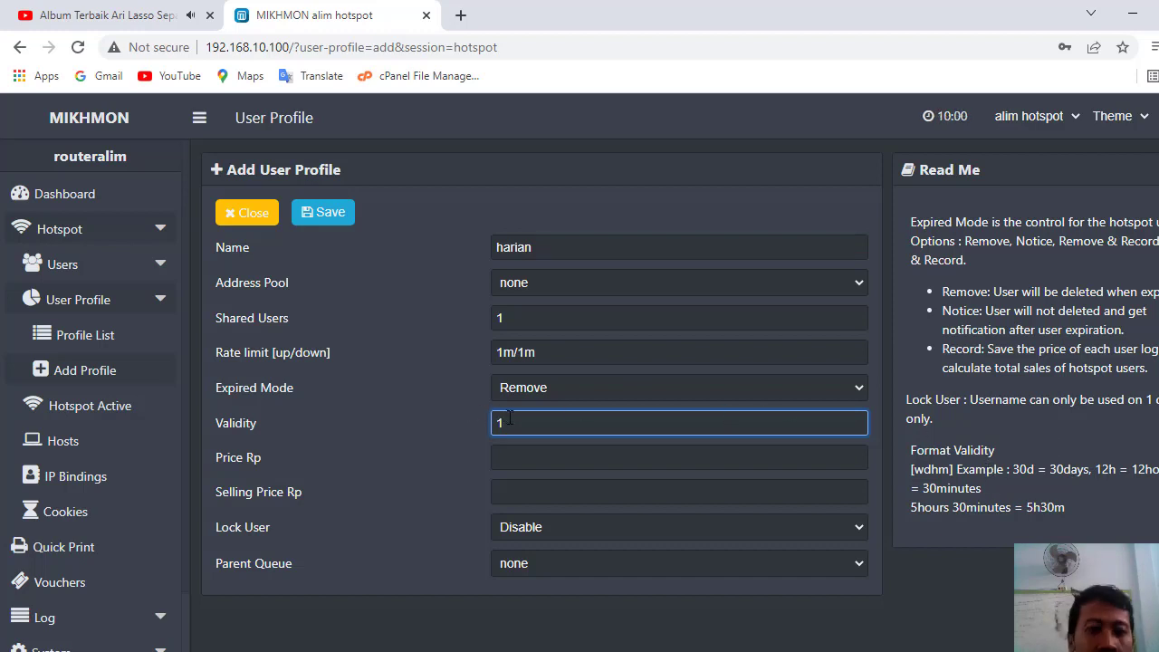
pyautogui.write('d')
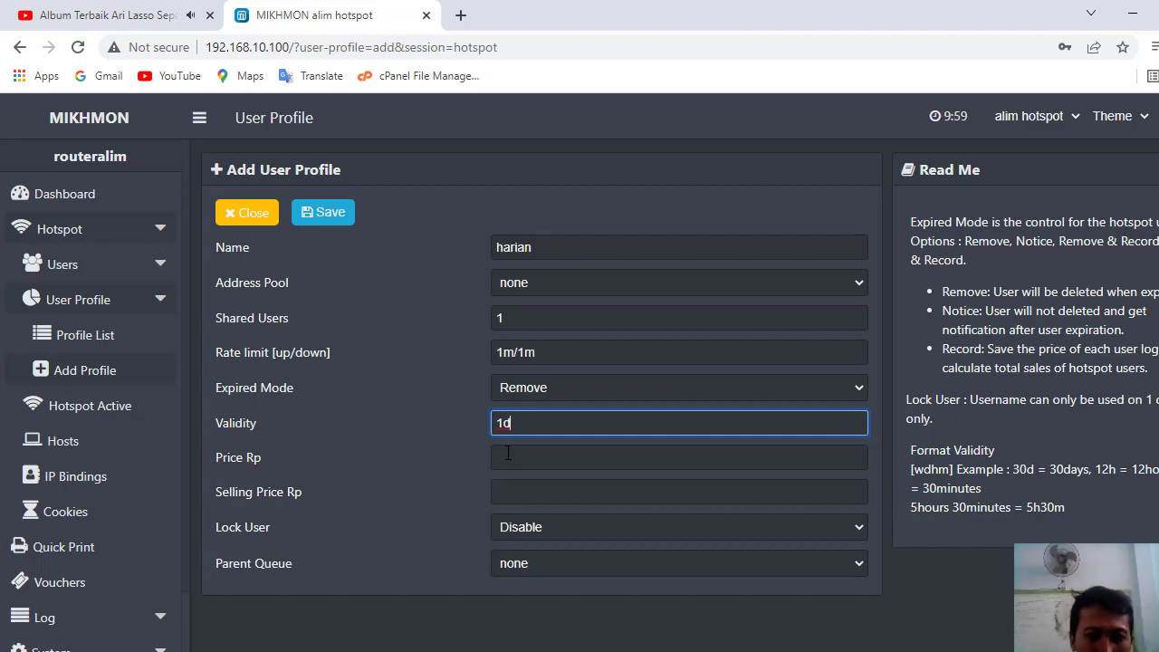
pyautogui.click(507, 454)
pyautogui.write('5000')
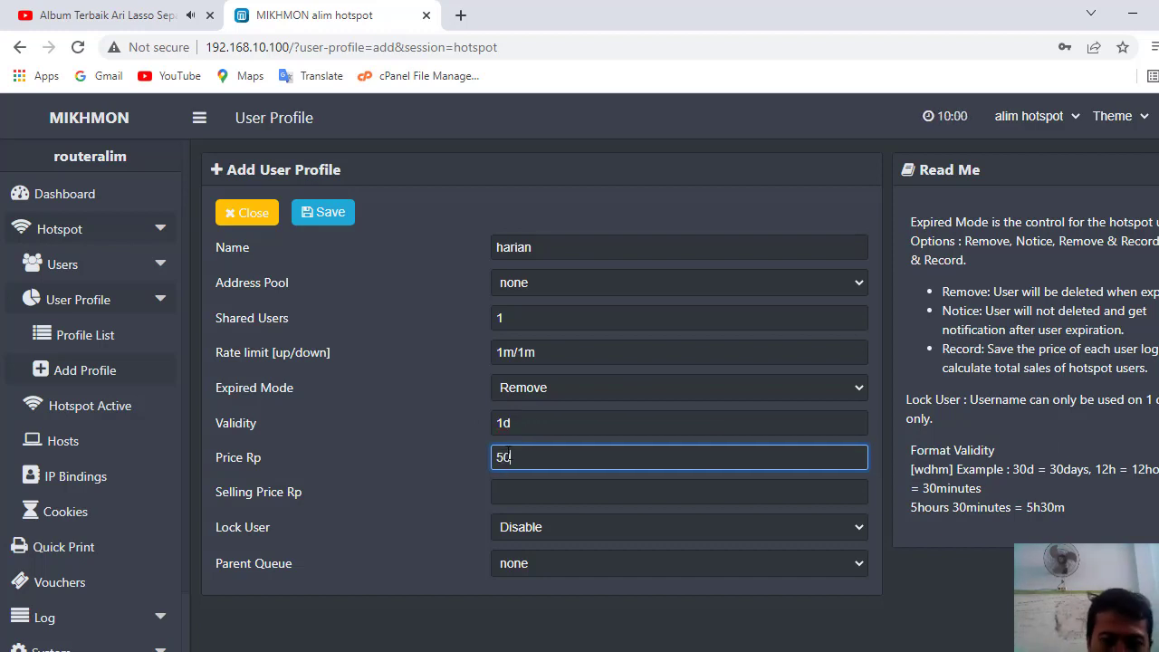
pyautogui.click(509, 492)
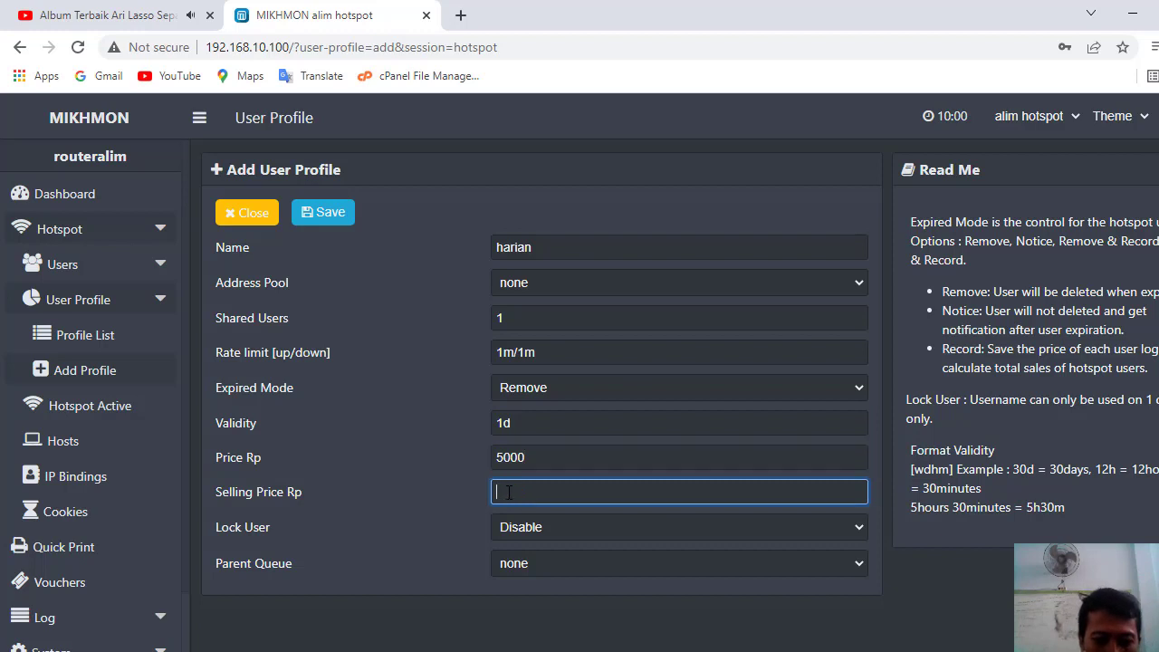
pyautogui.write('50000')
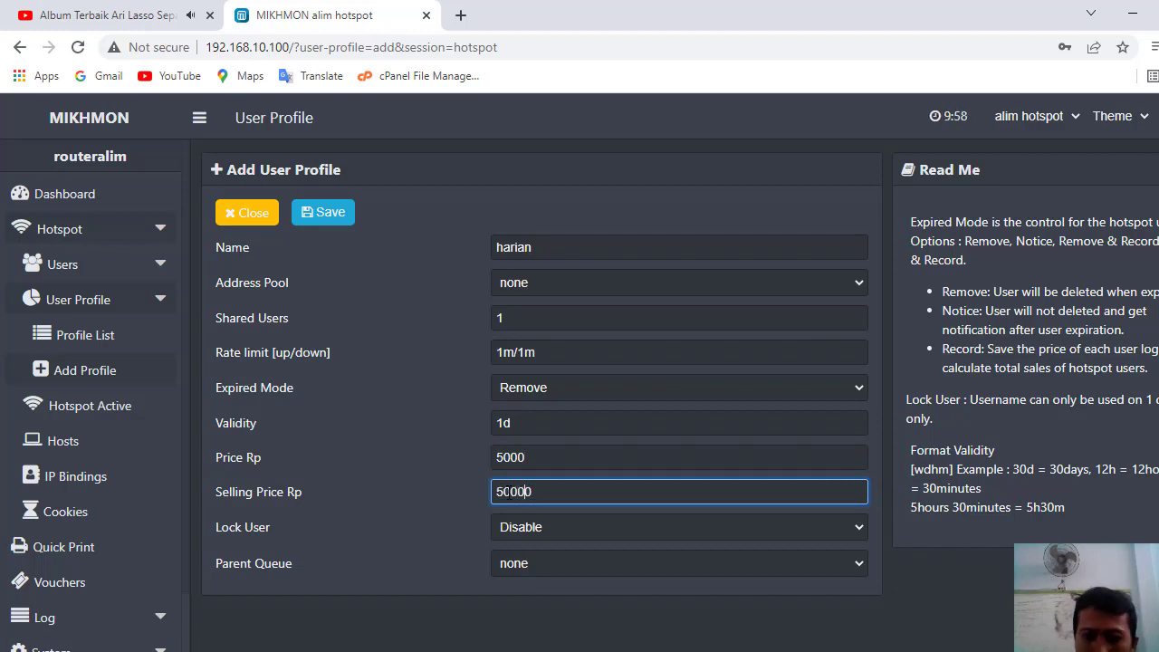
pyautogui.press('BackSpace')
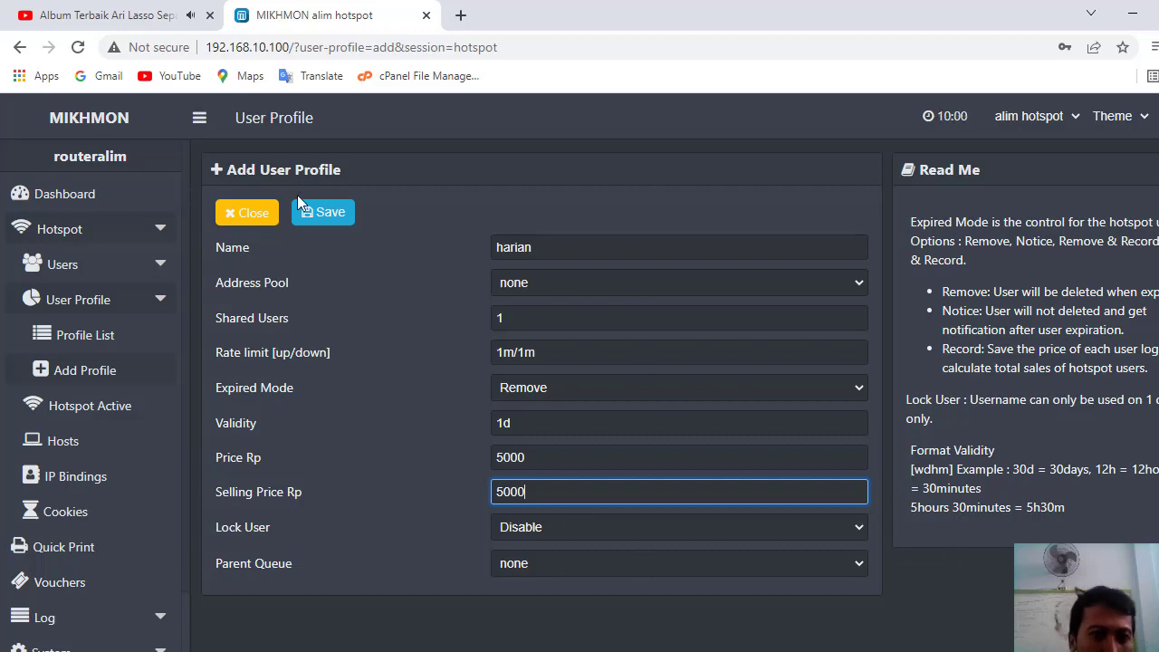
pyautogui.click(328, 219)
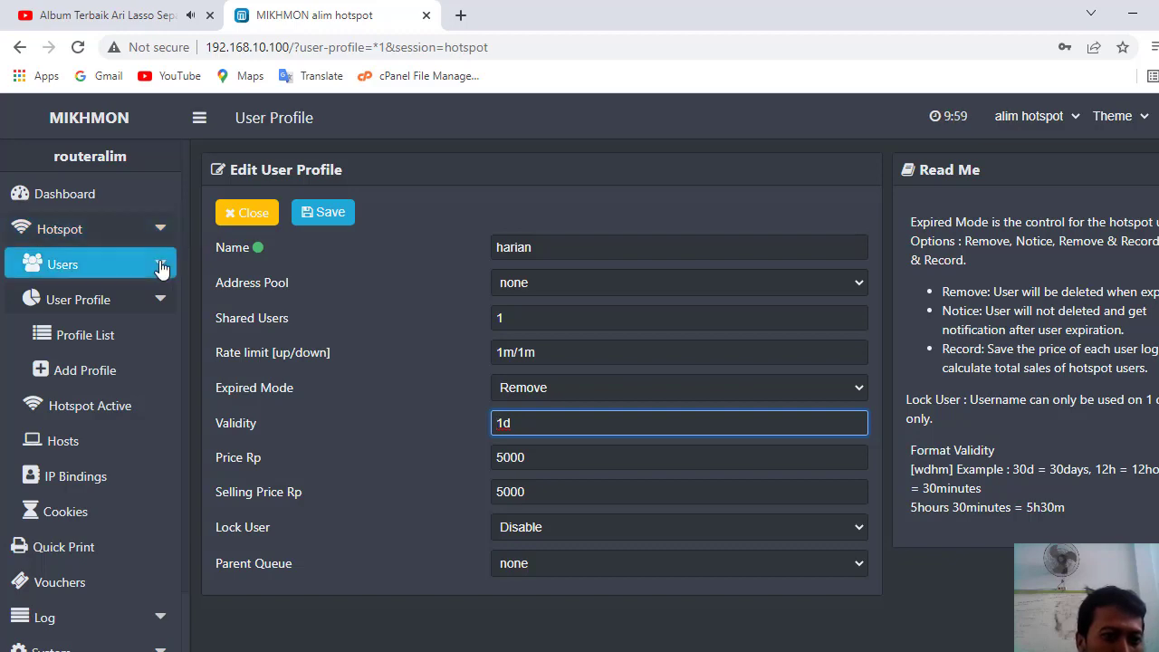
# - On the Hotspot > Users > Generate page, generate 20 users with Server set to all
pyautogui.click(161, 267)
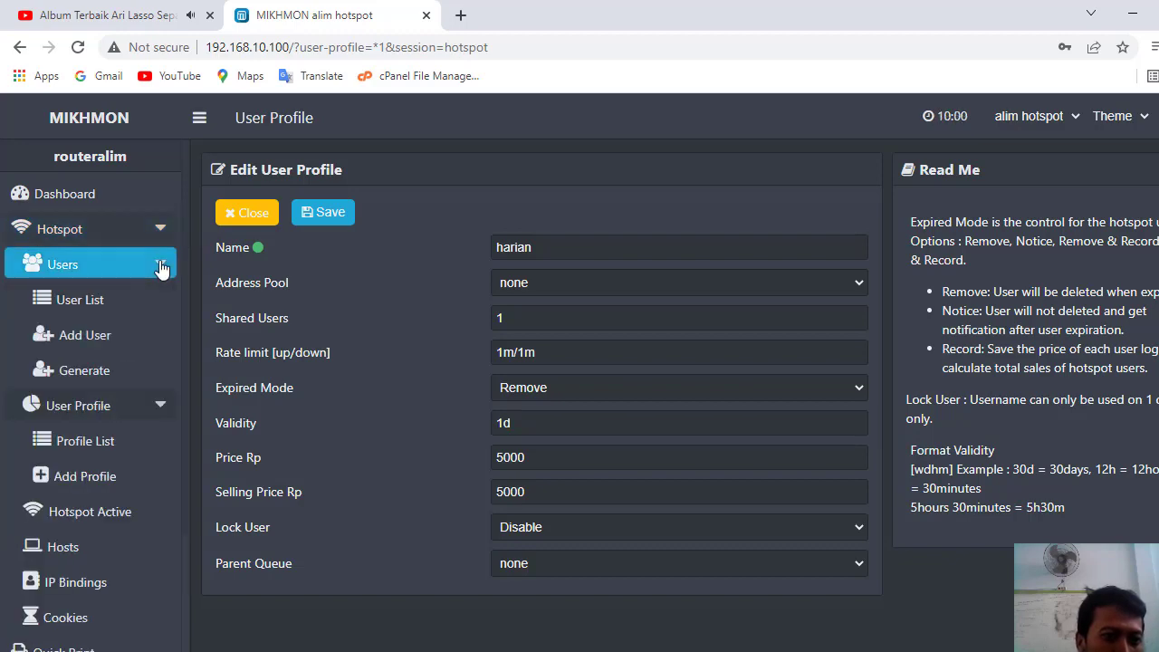
pyautogui.click(91, 375)
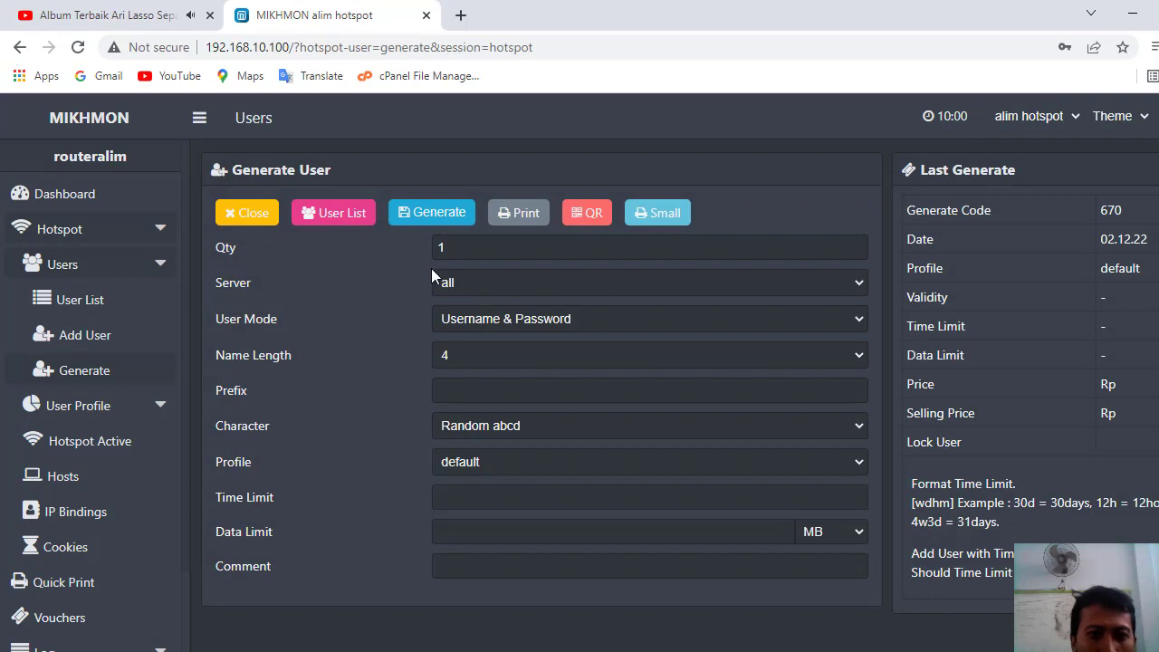
pyautogui.doubleClick(474, 249)
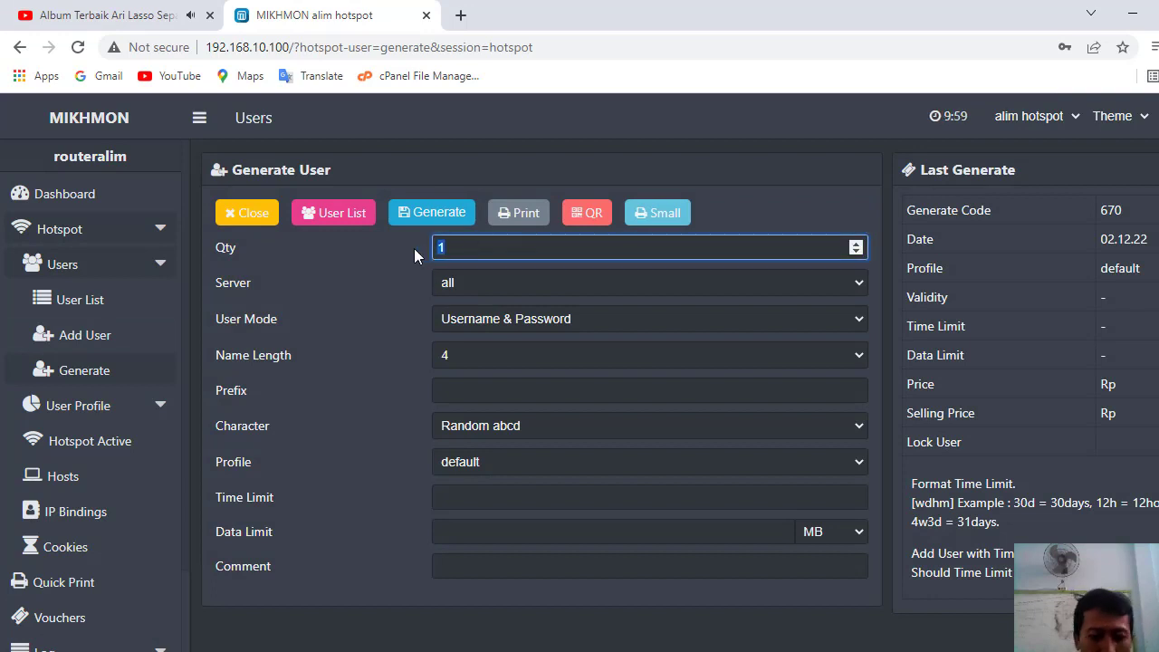
pyautogui.write('10')
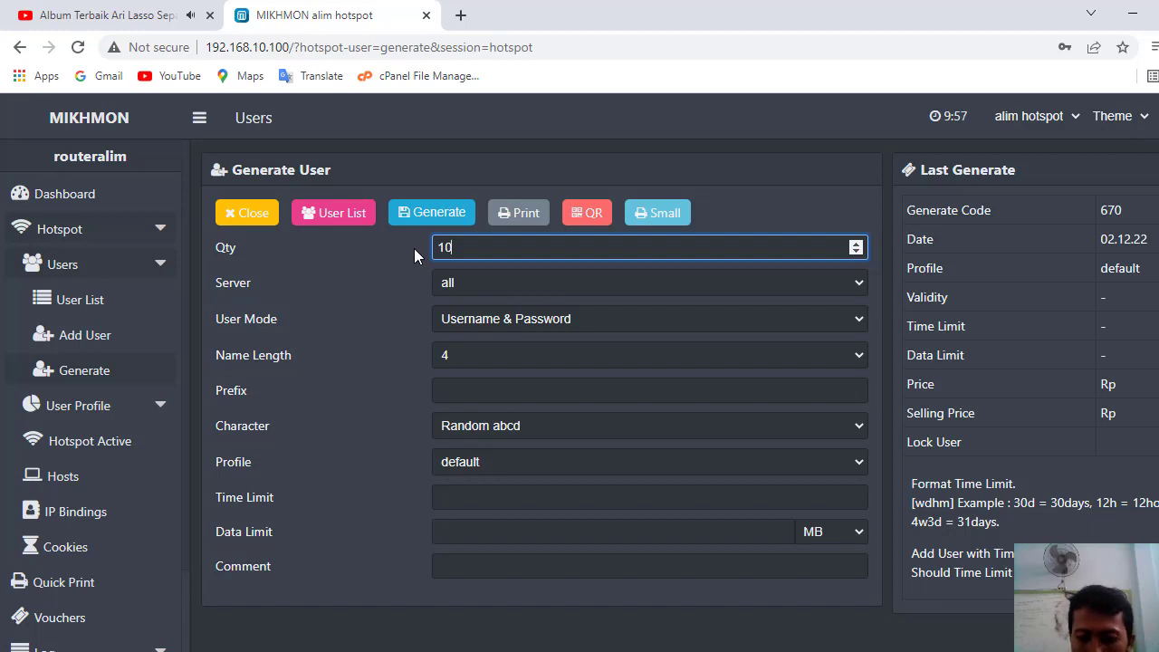
pyautogui.press('Left')
pyautogui.press('Delete')
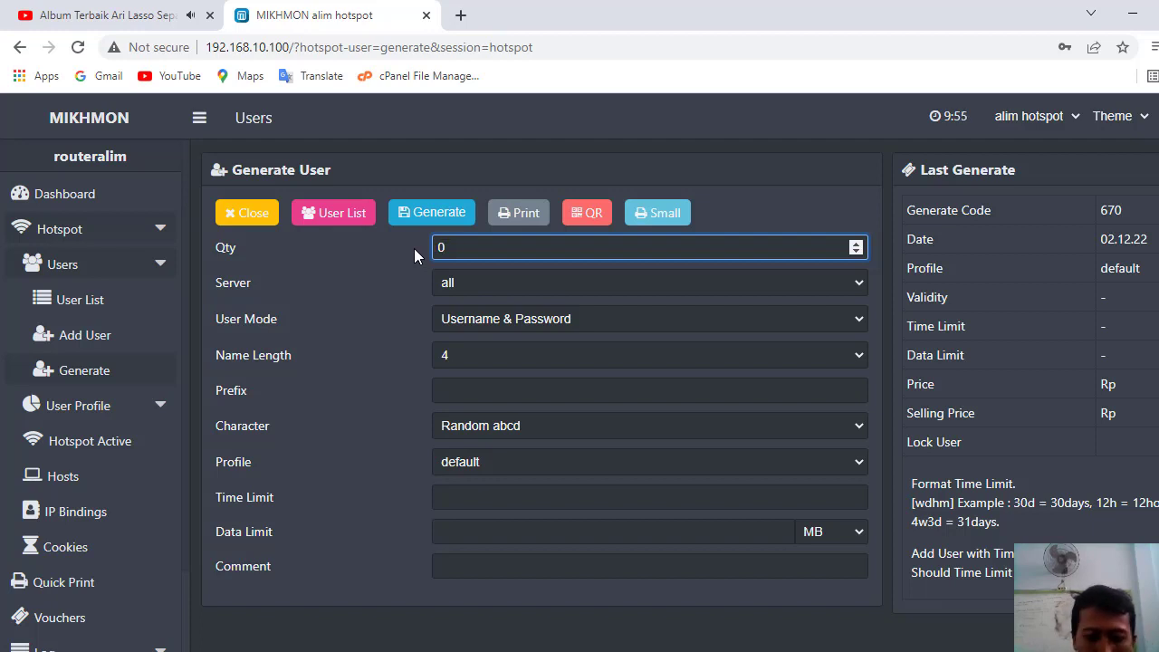
pyautogui.write('2')
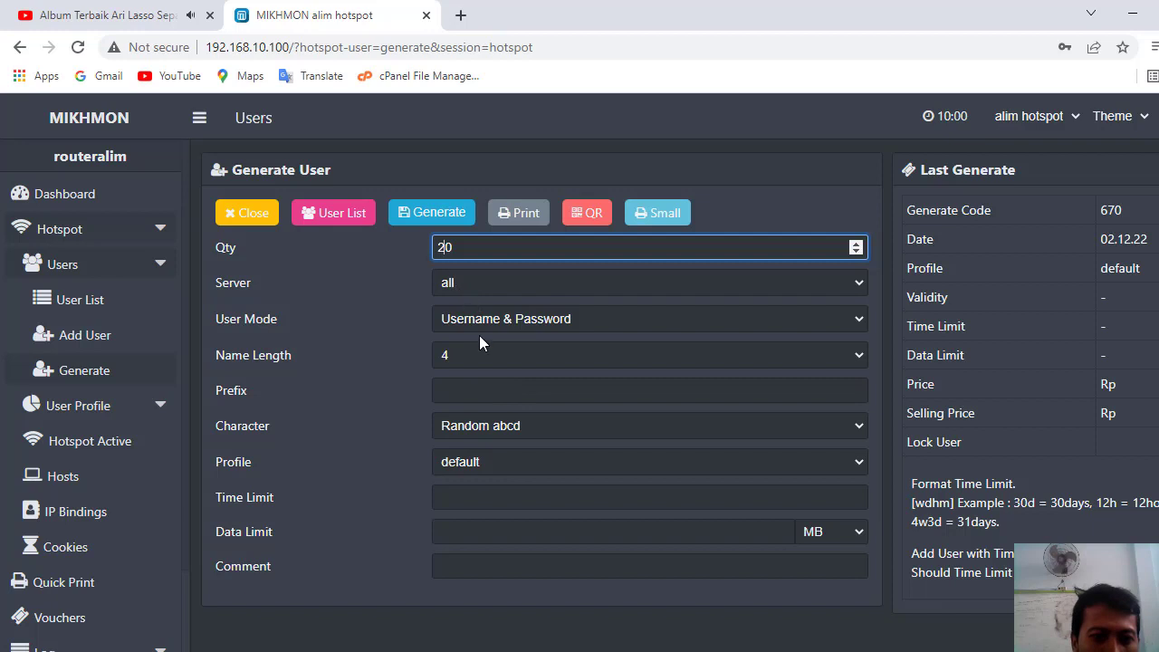
pyautogui.click(535, 284)
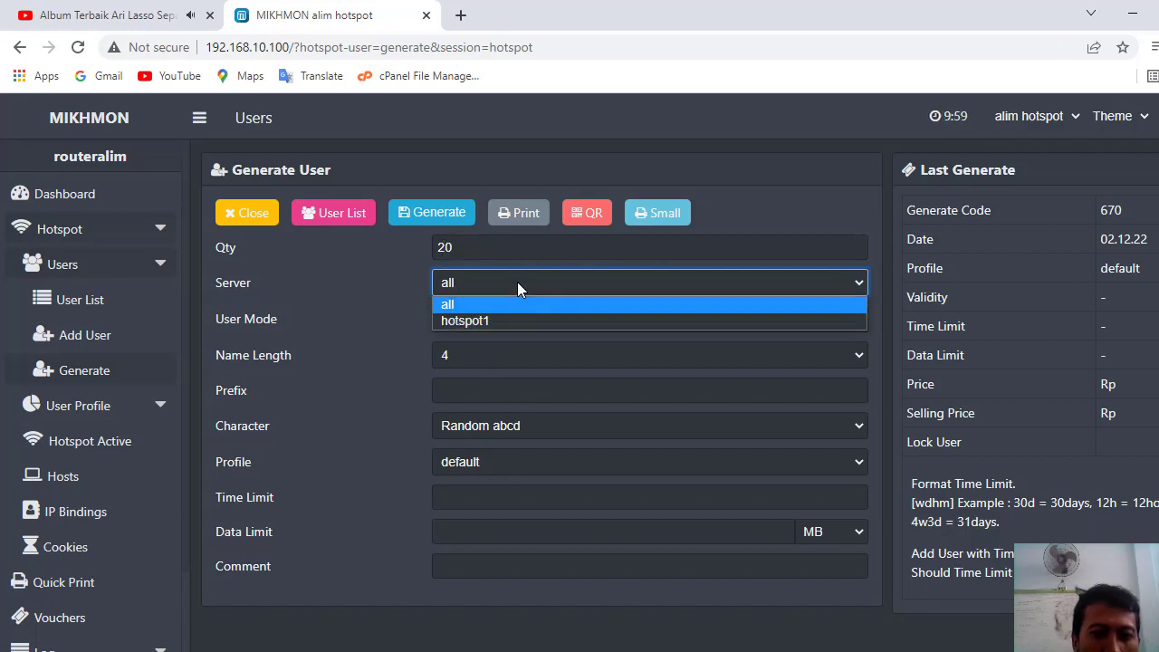
pyautogui.click(517, 282)
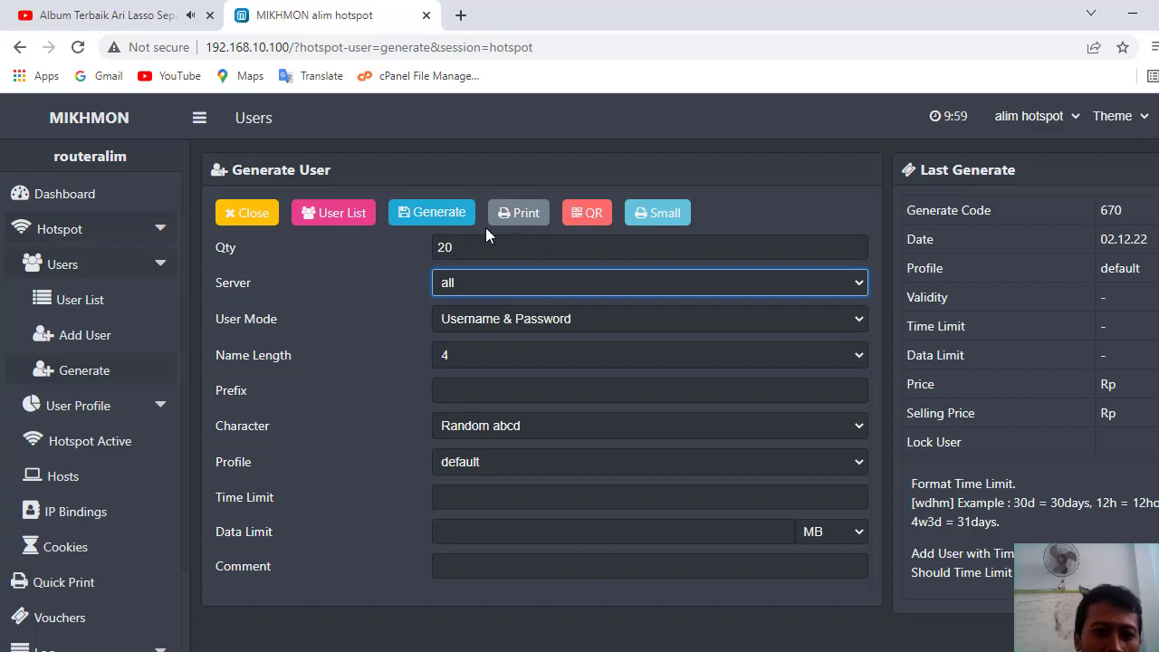
pyautogui.click(429, 215)
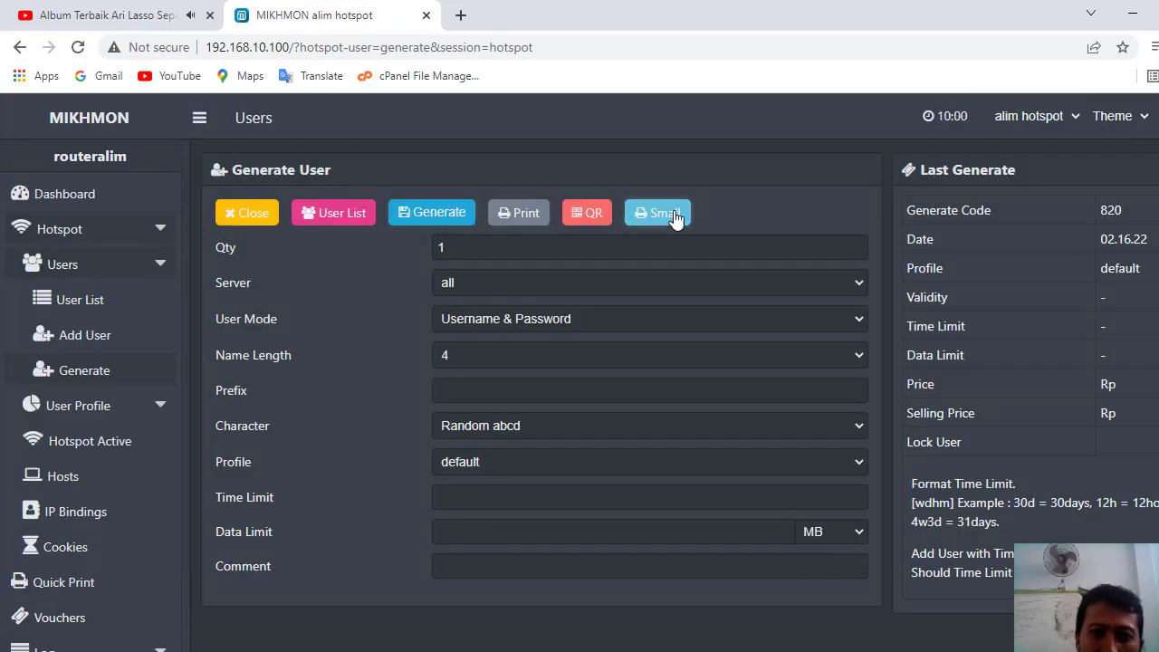
# - Open the small-format voucher sheet for the 20 users, cancelling Chrome's print dialog
pyautogui.click(664, 219)
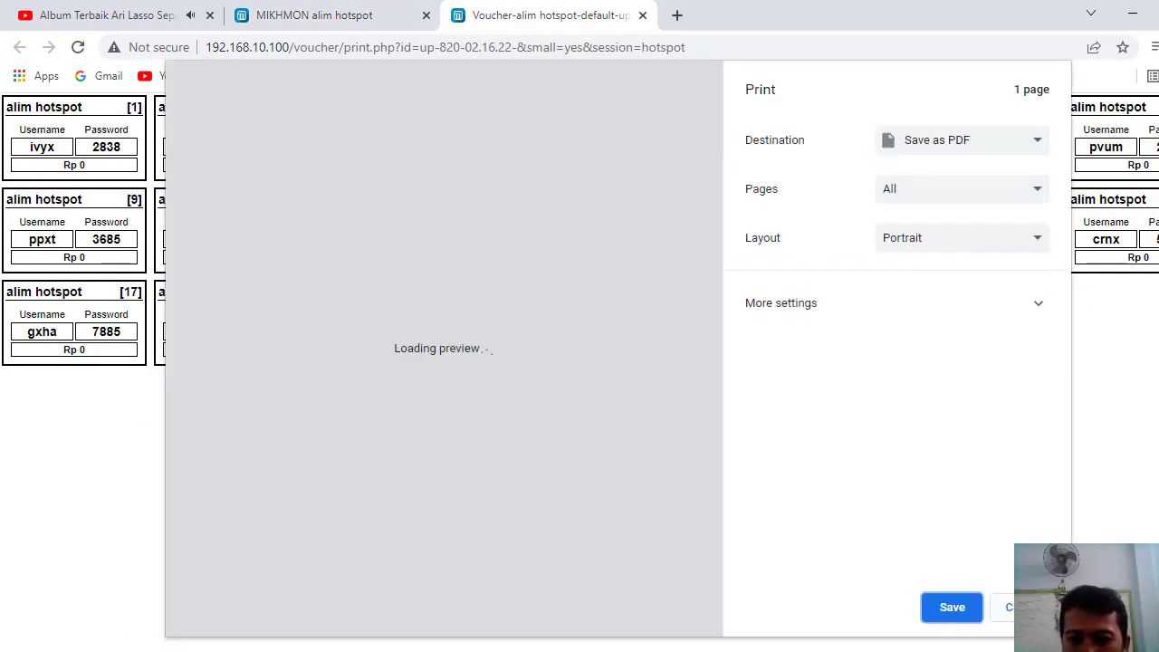
pyautogui.click(1028, 606)
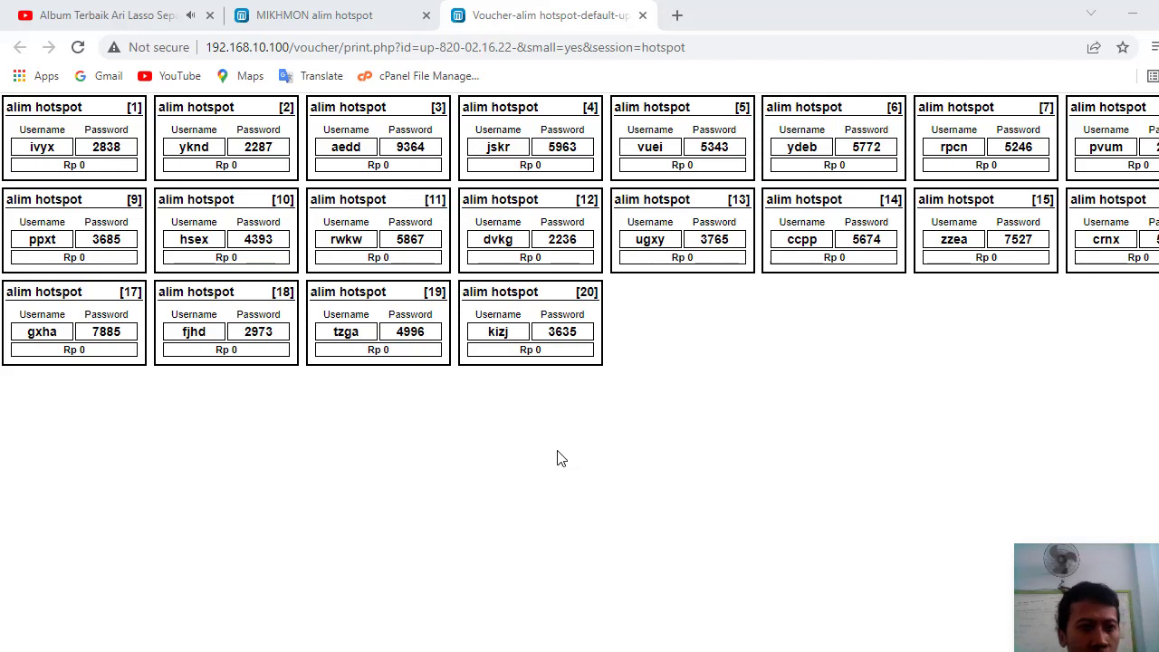
pyautogui.click(678, 16)
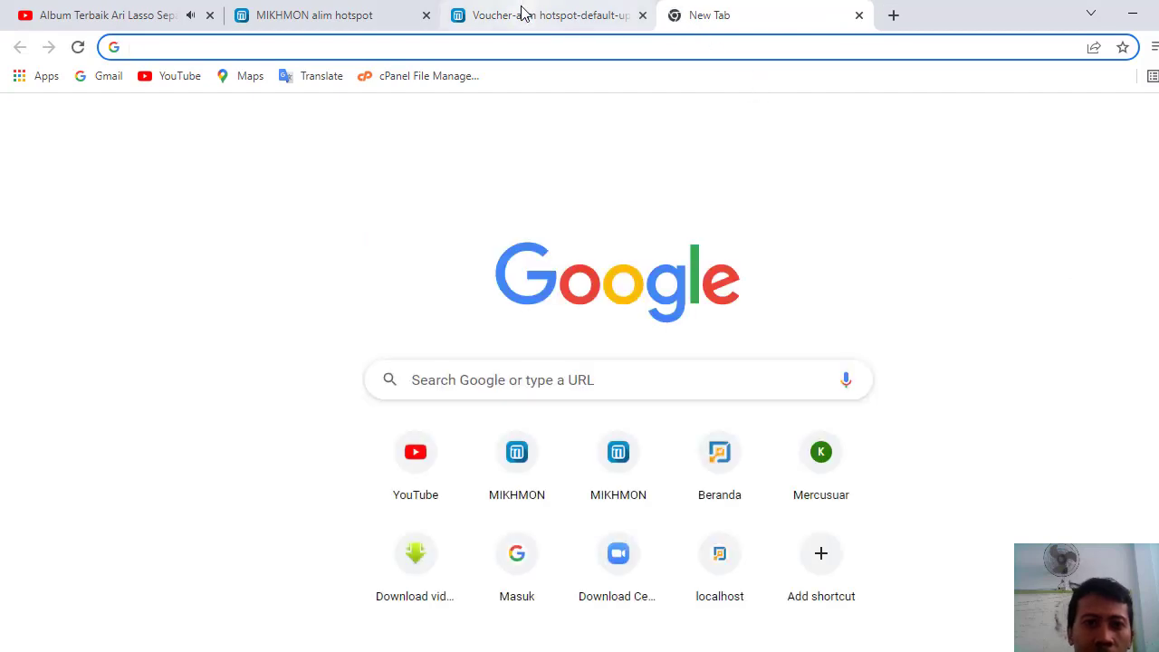
# - Connect the PC to the ukk_alim Wi-Fi network and close the auto-opened MSN tab
pyautogui.click(522, 12)
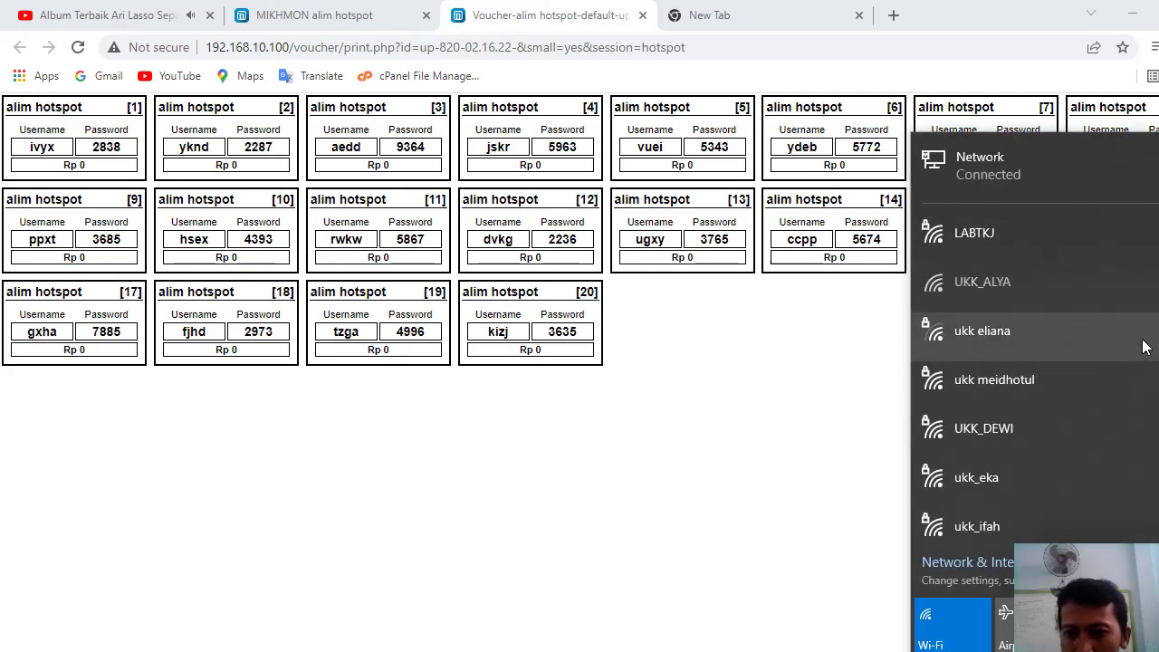
pyautogui.scroll(-4, 1033, 344)
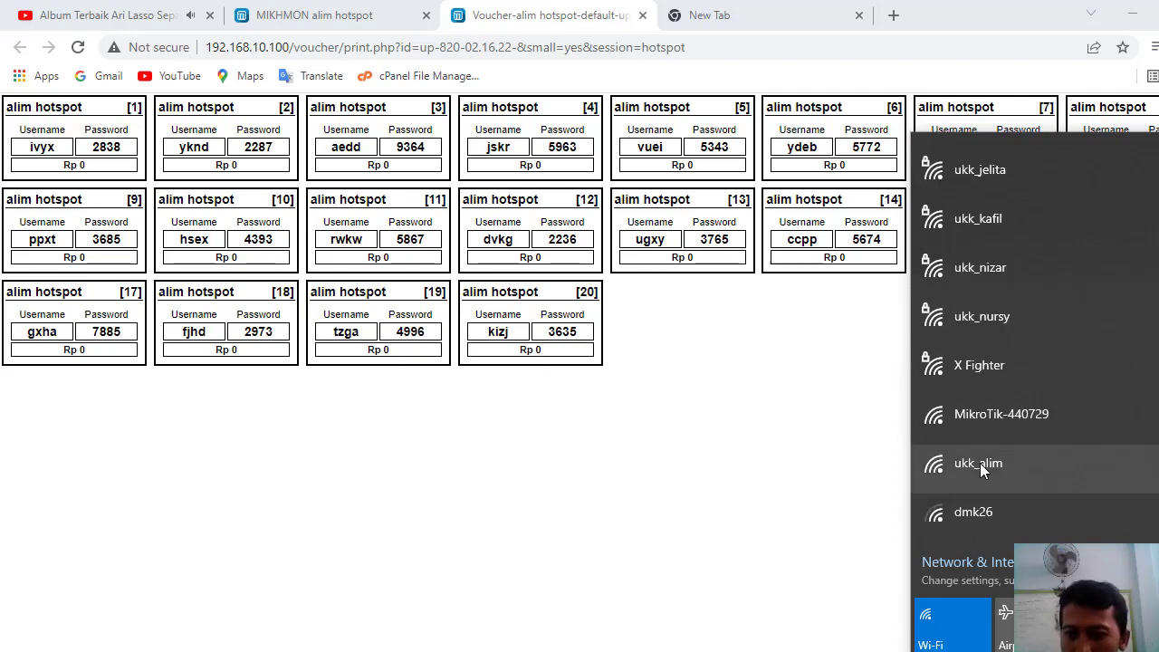
pyautogui.click(980, 463)
pyautogui.click(1125, 521)
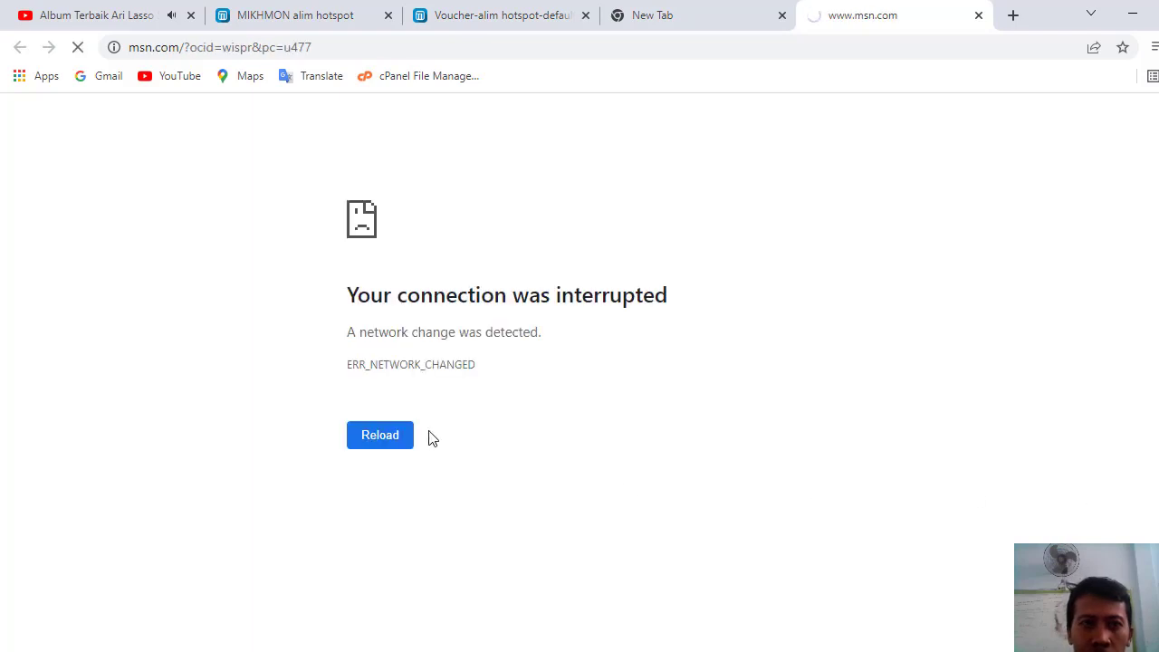
pyautogui.click(403, 436)
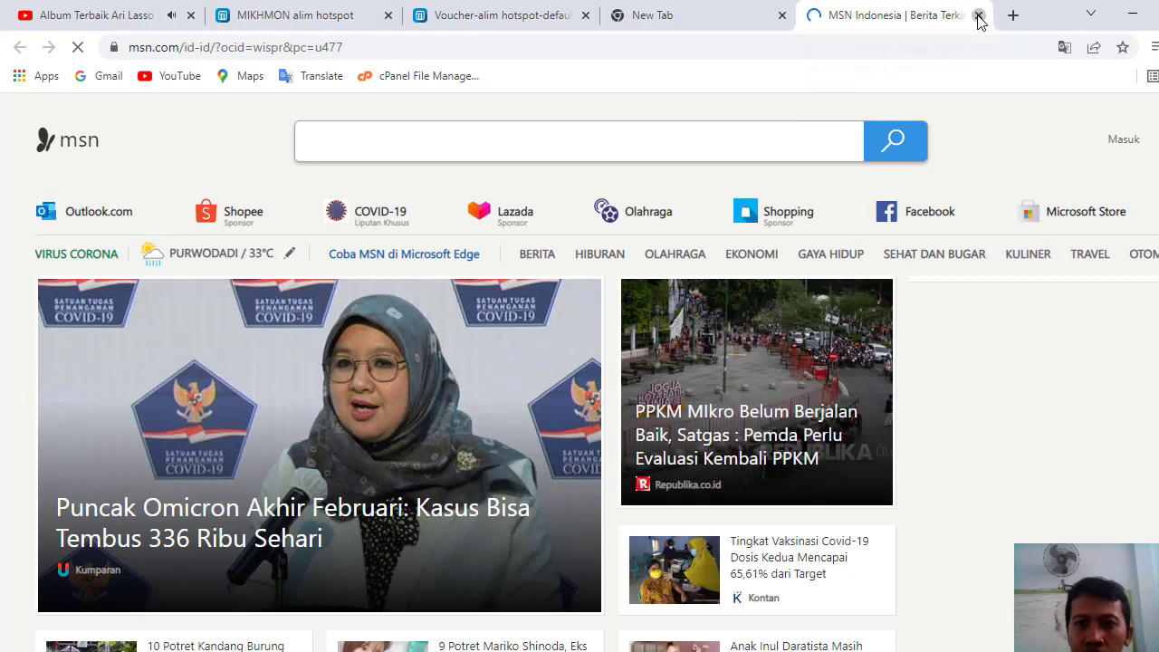
pyautogui.click(978, 15)
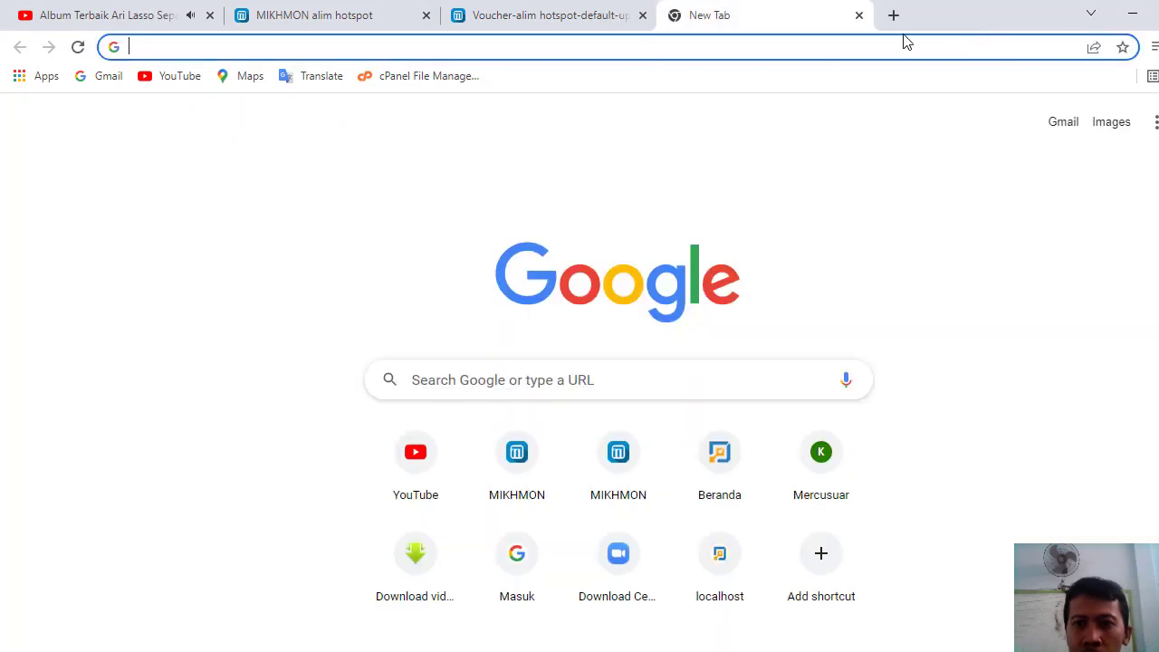